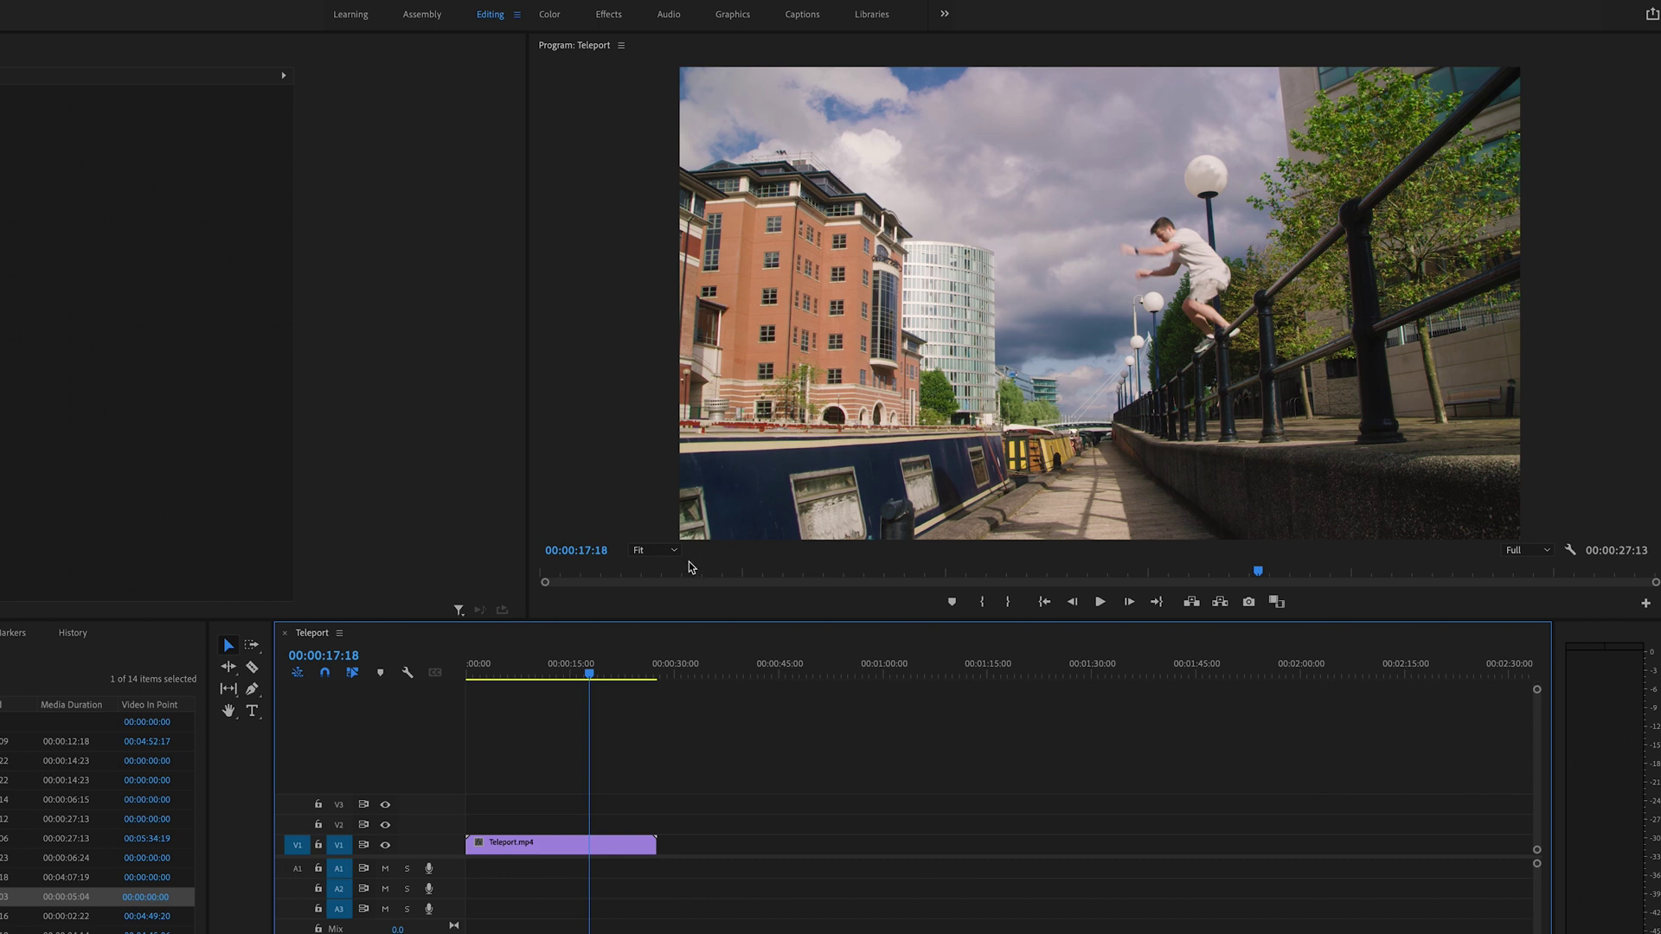
Step: Split the Teleport.mp4 clip at about 00:00:08:20 on the empty scene and at 00:00:18:16 with the man in mid-air
mouse_move(600, 674)
left_mouse_down()
mouse_move(475, 674)
mouse_move(581, 670)
left_mouse_up()
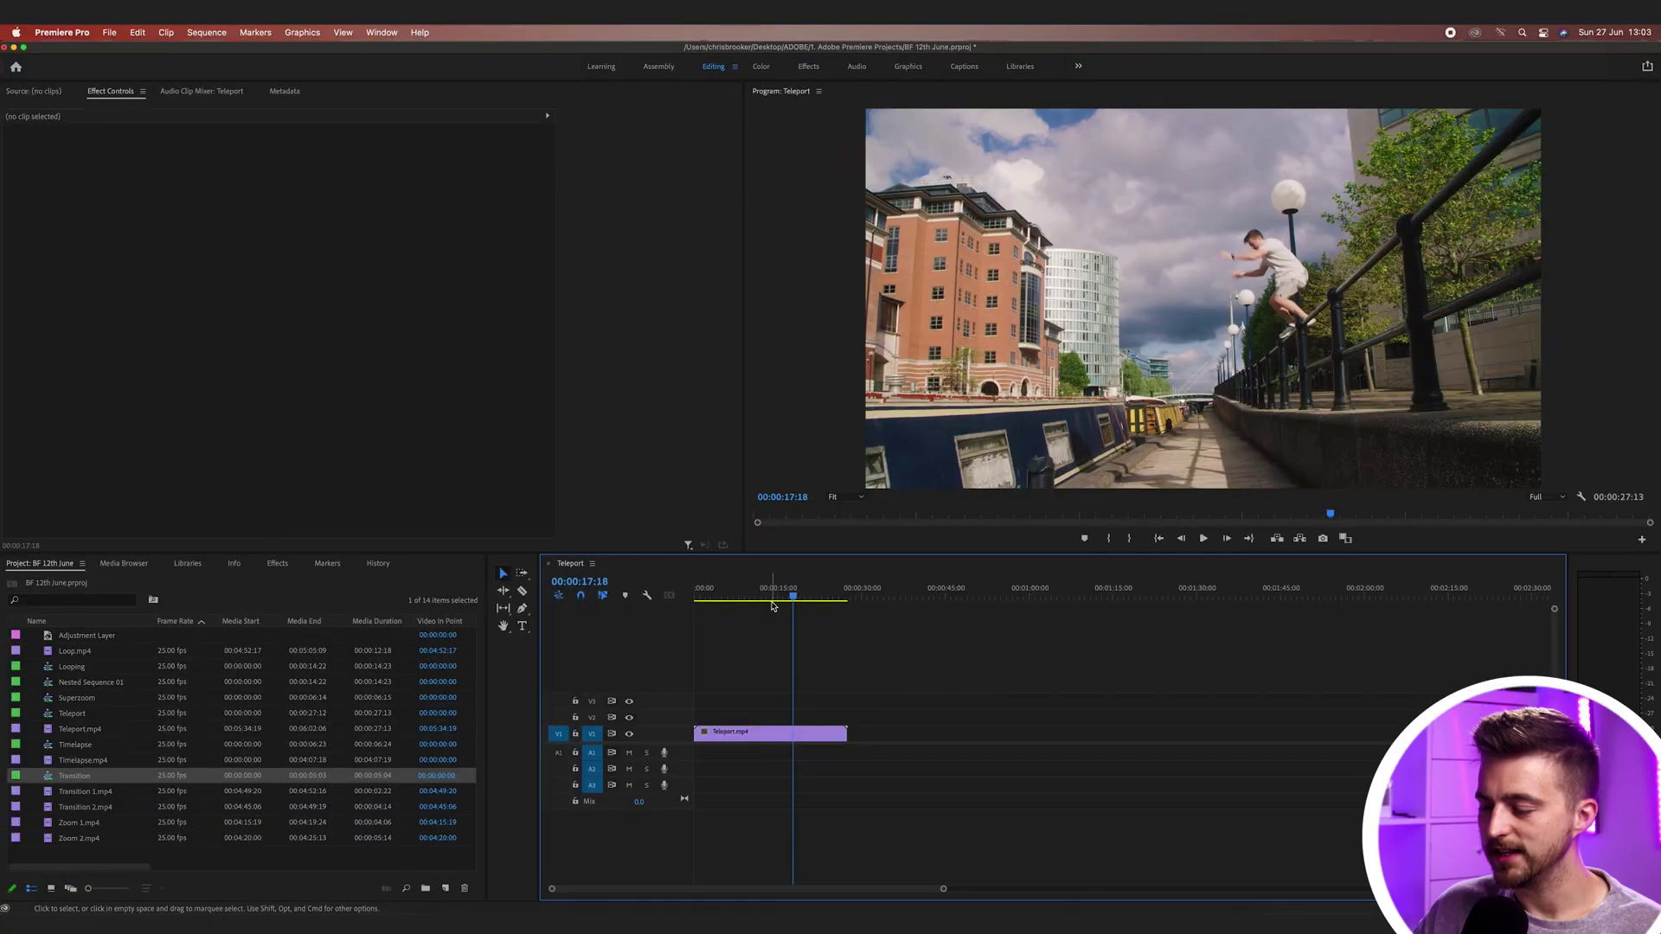
mouse_move(790, 600)
left_mouse_down()
mouse_move(697, 599)
mouse_move(916, 582)
mouse_move(798, 578)
left_mouse_up()
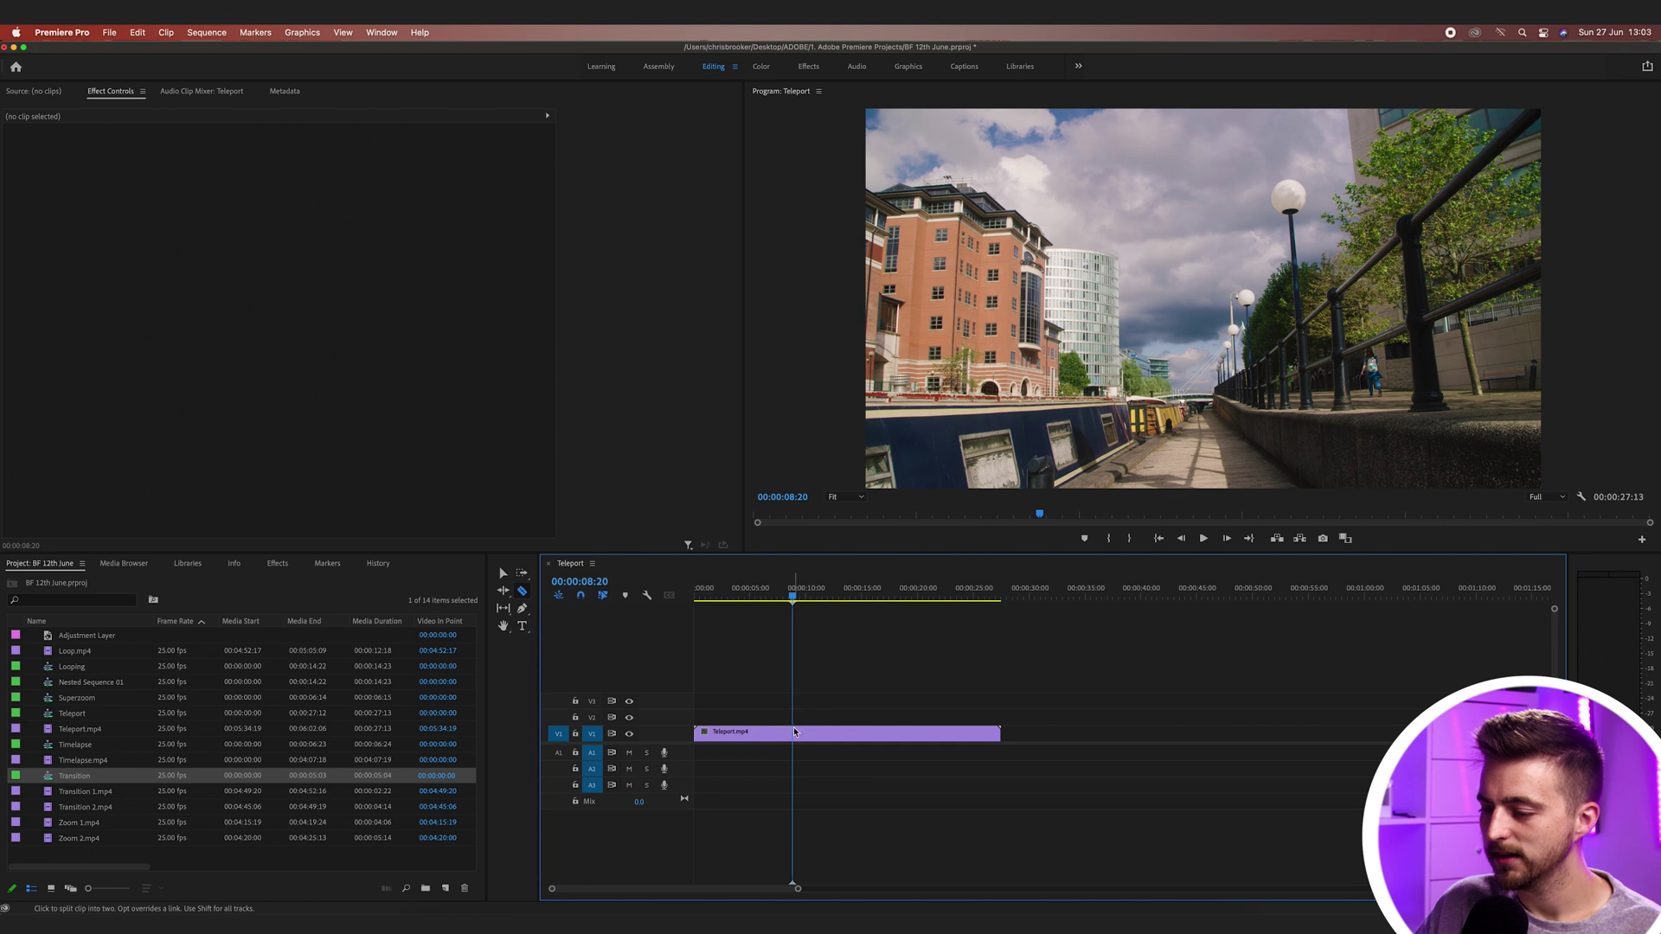
left_click_drag(807, 601, 902, 598)
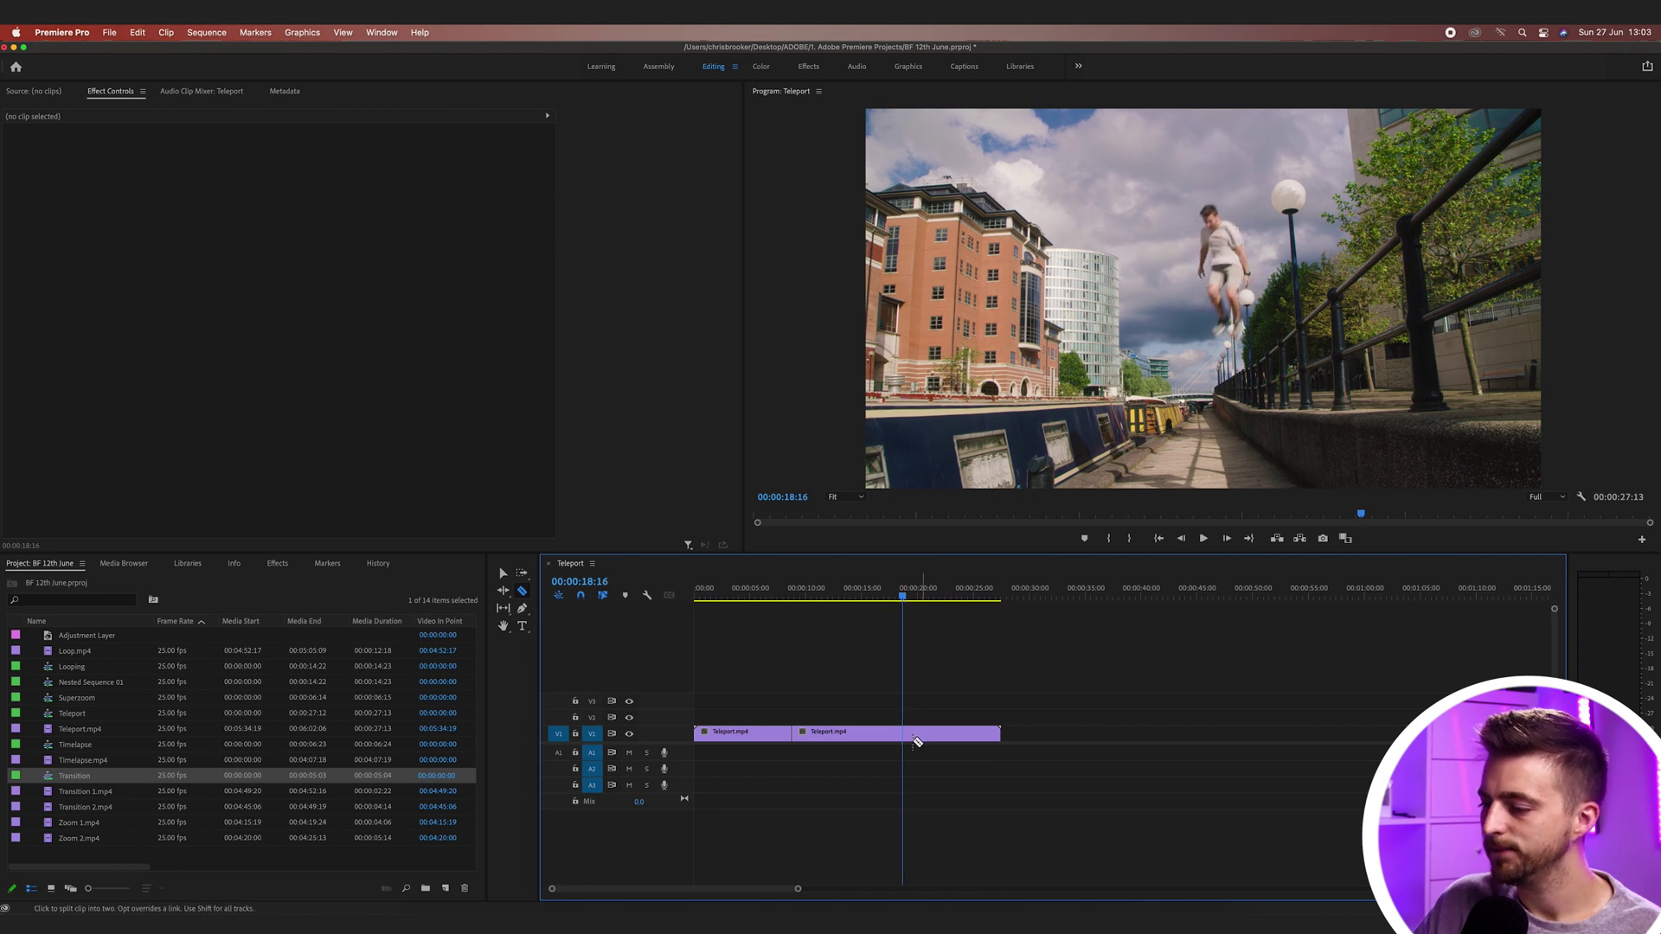
Step: Delete the middle section of Teleport.mp4 and close the gap between the two remaining clips
key("v")
left_click(849, 735)
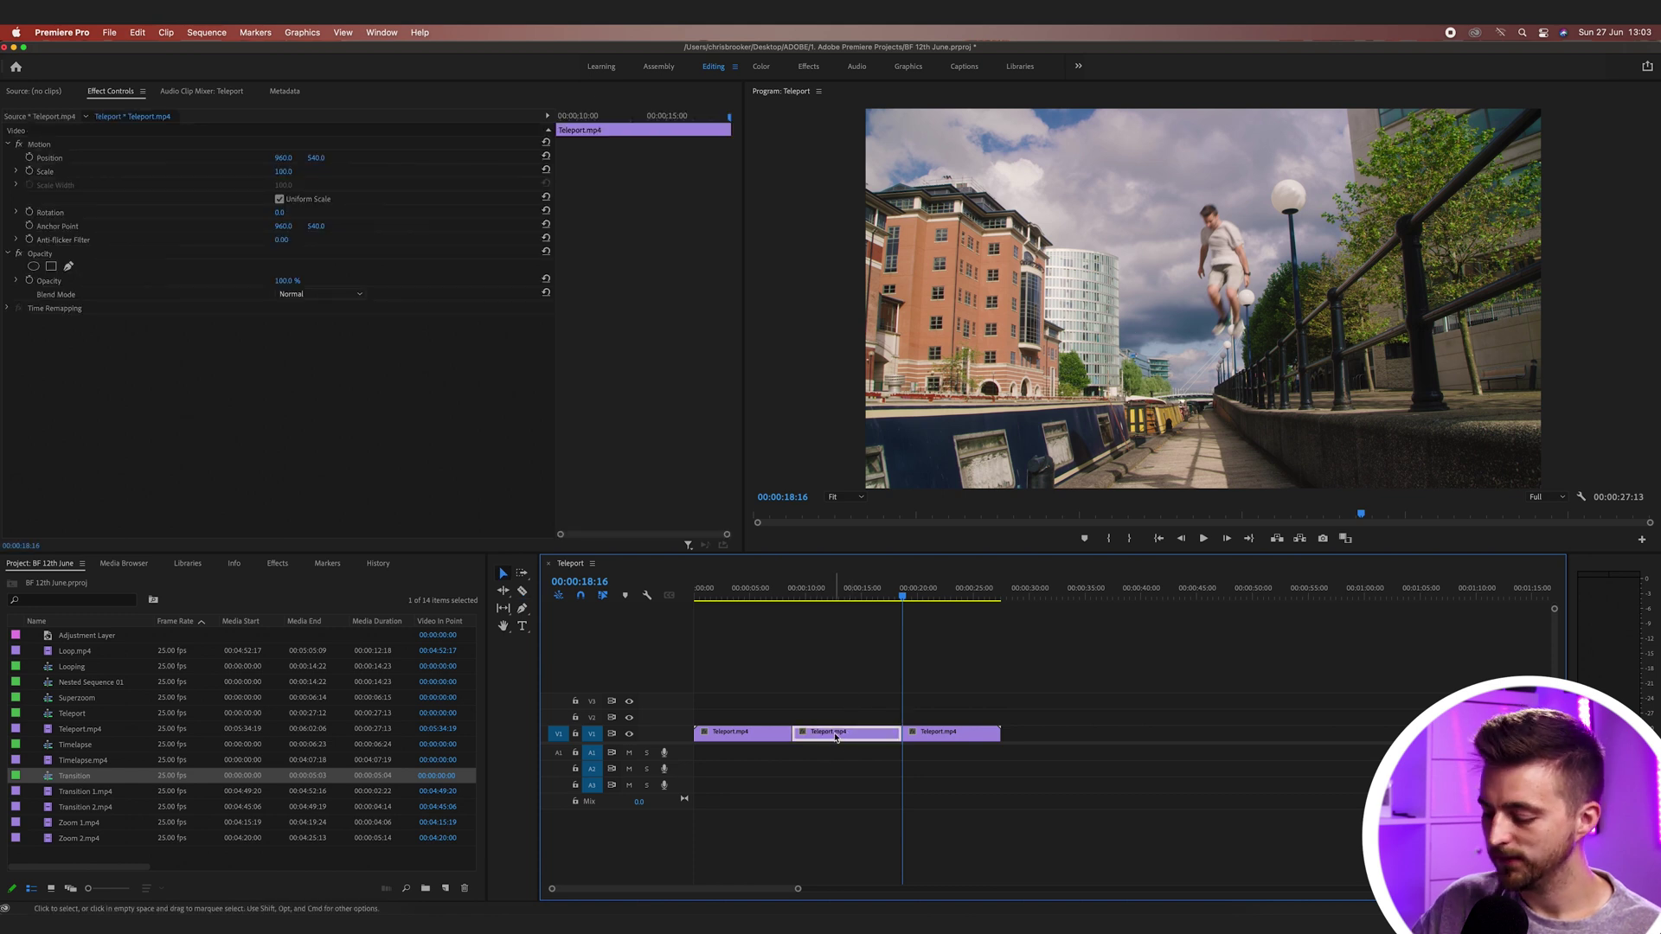
key("Delete")
left_click(836, 737)
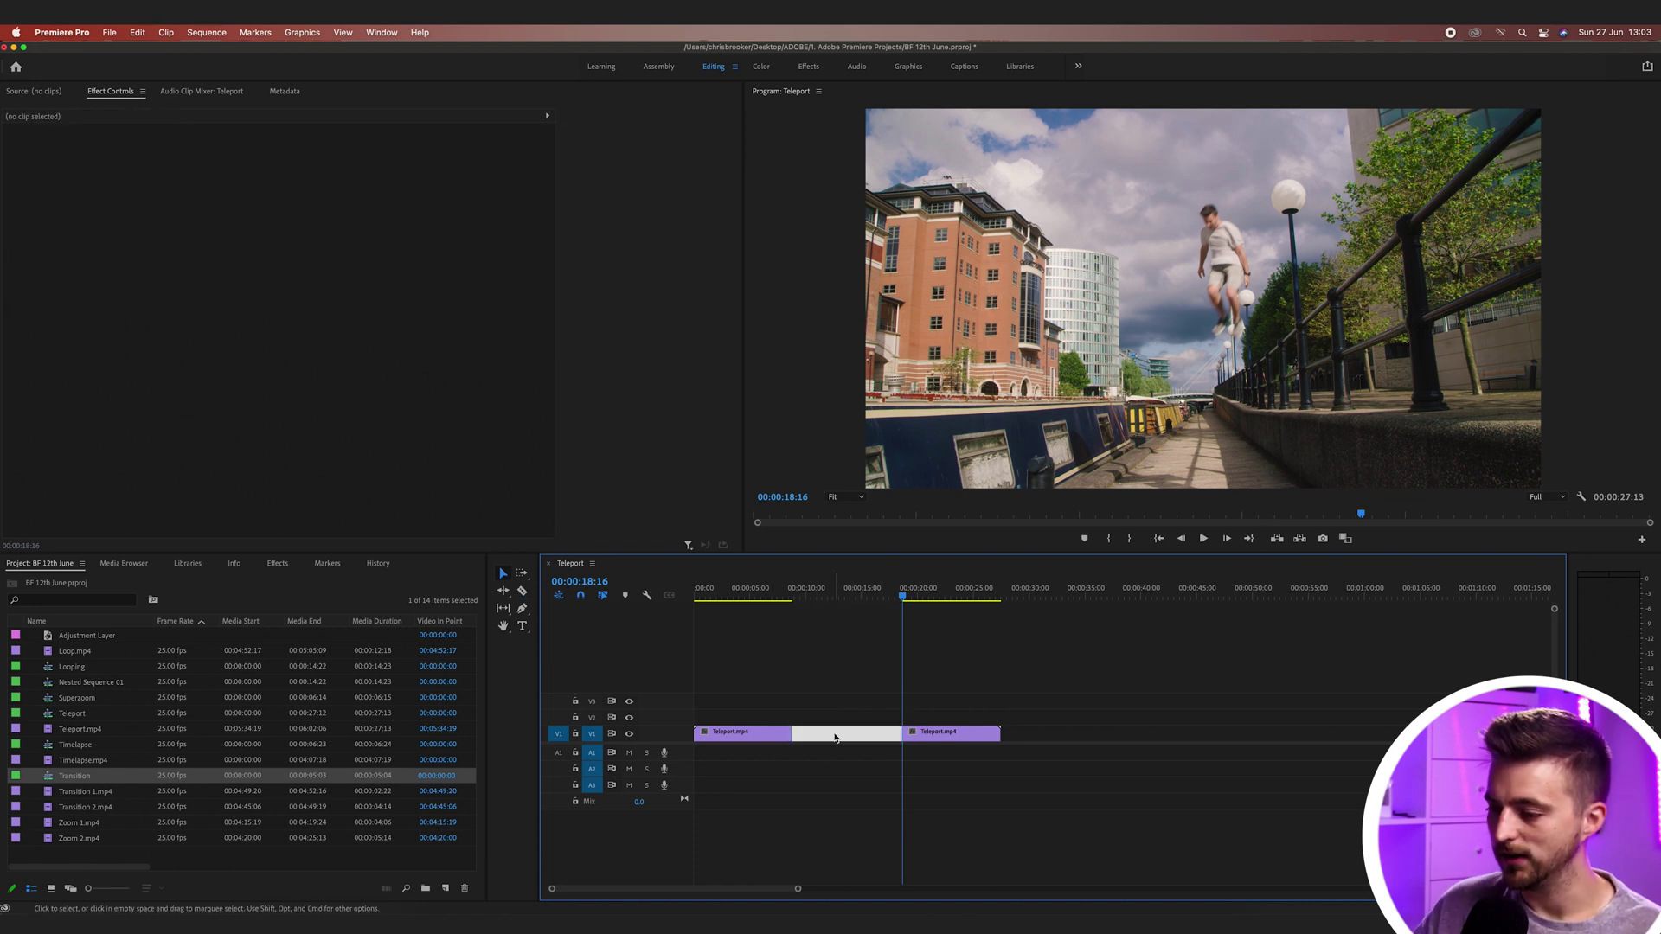
key("Delete")
Step: Play and scrub across the cut between the two clips to examine the man's sudden appearance
left_click_drag(900, 595, 738, 602)
key("space")
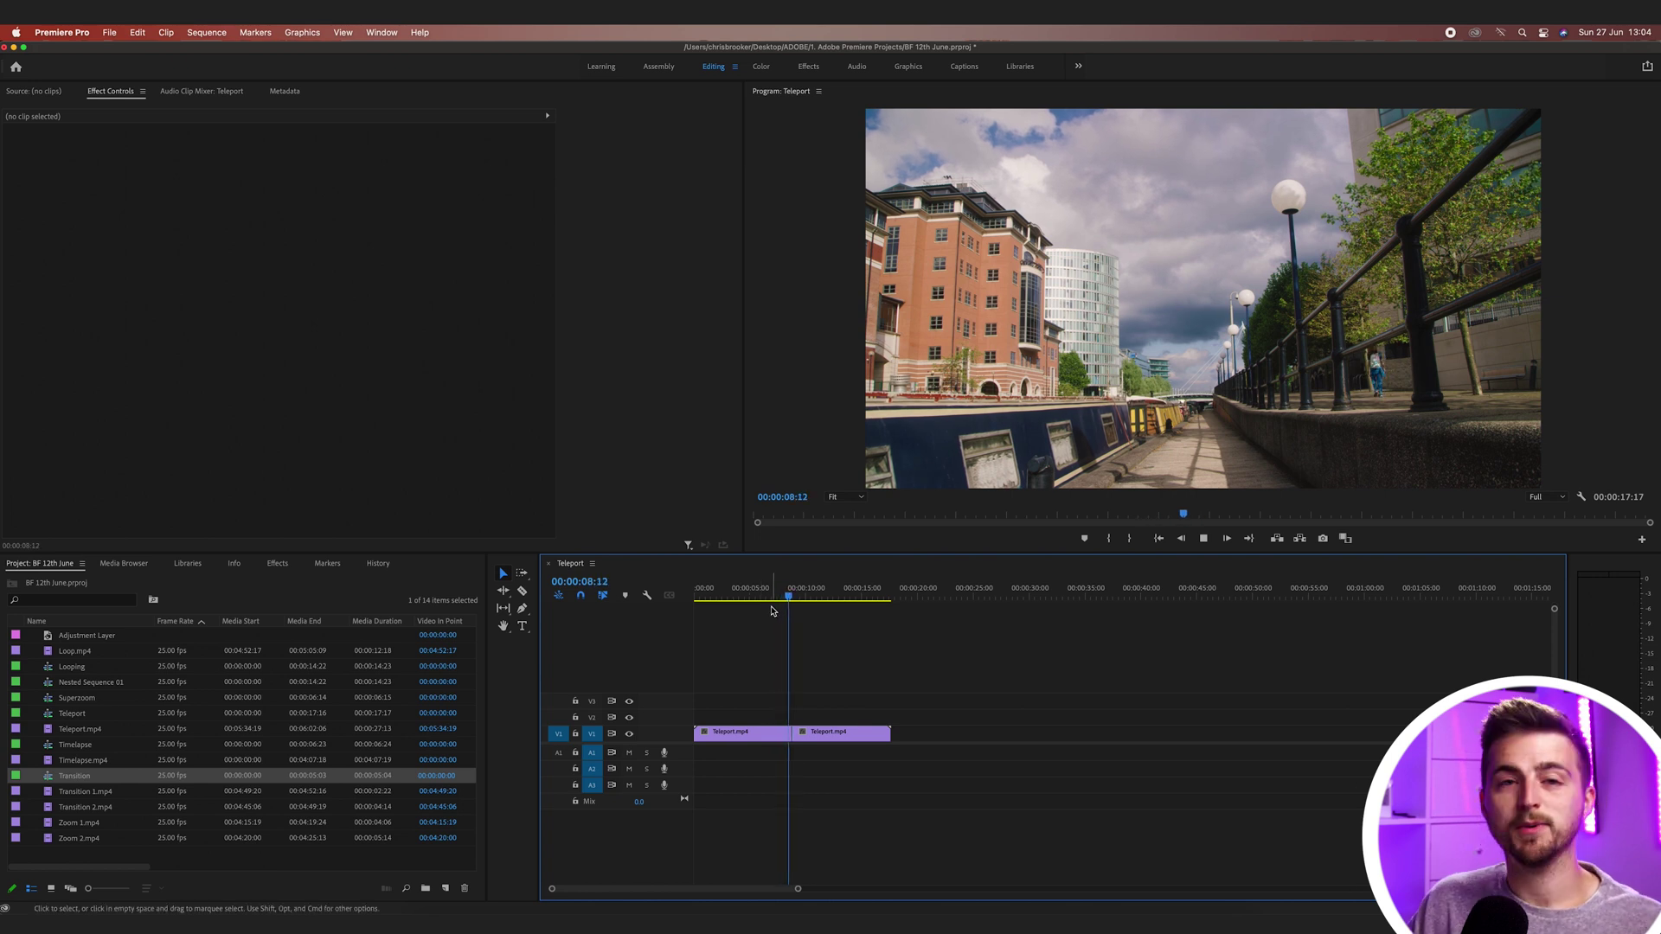
left_click(783, 597)
left_click_drag(783, 597, 796, 605)
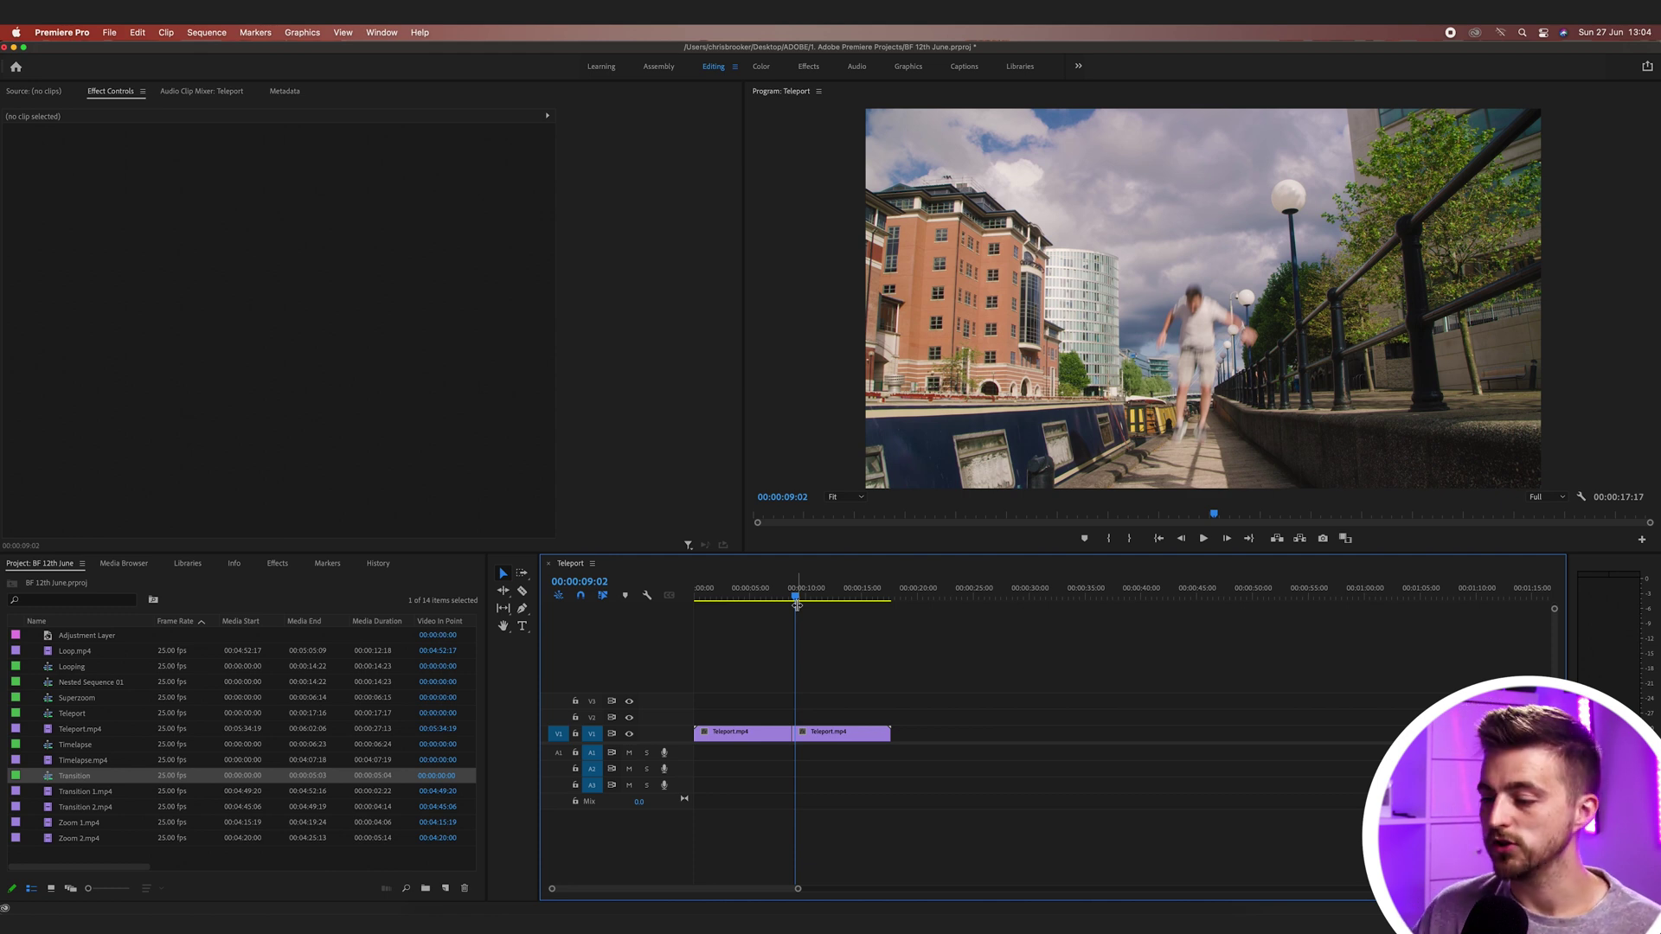
left_click_drag(811, 597, 776, 596)
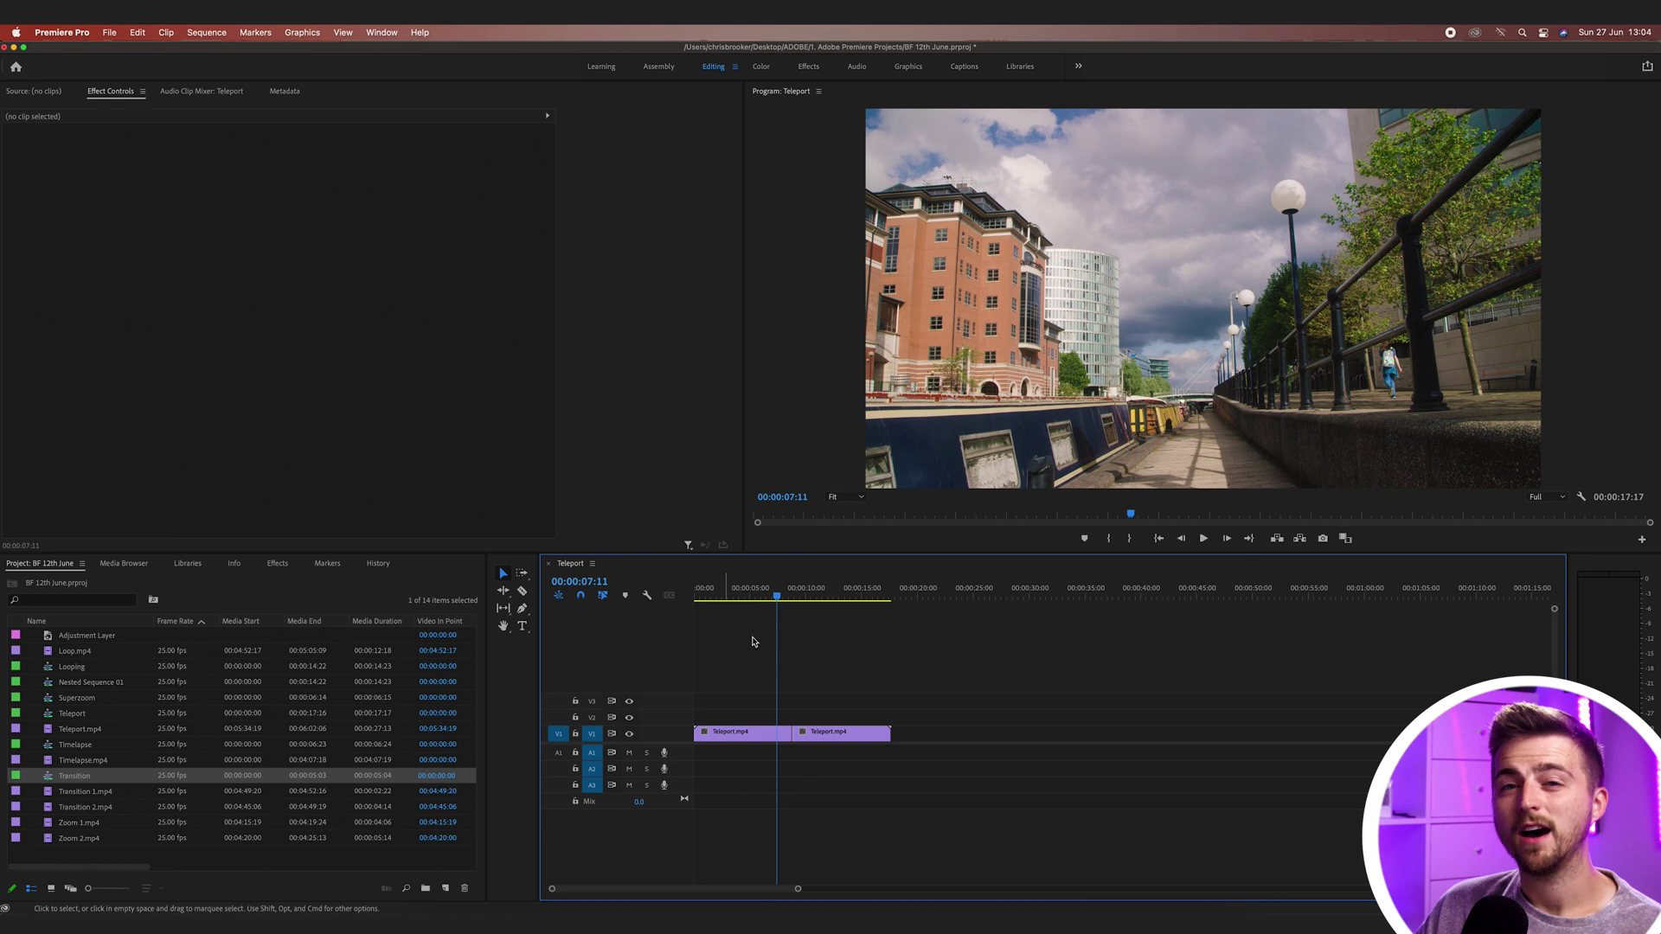
key("space")
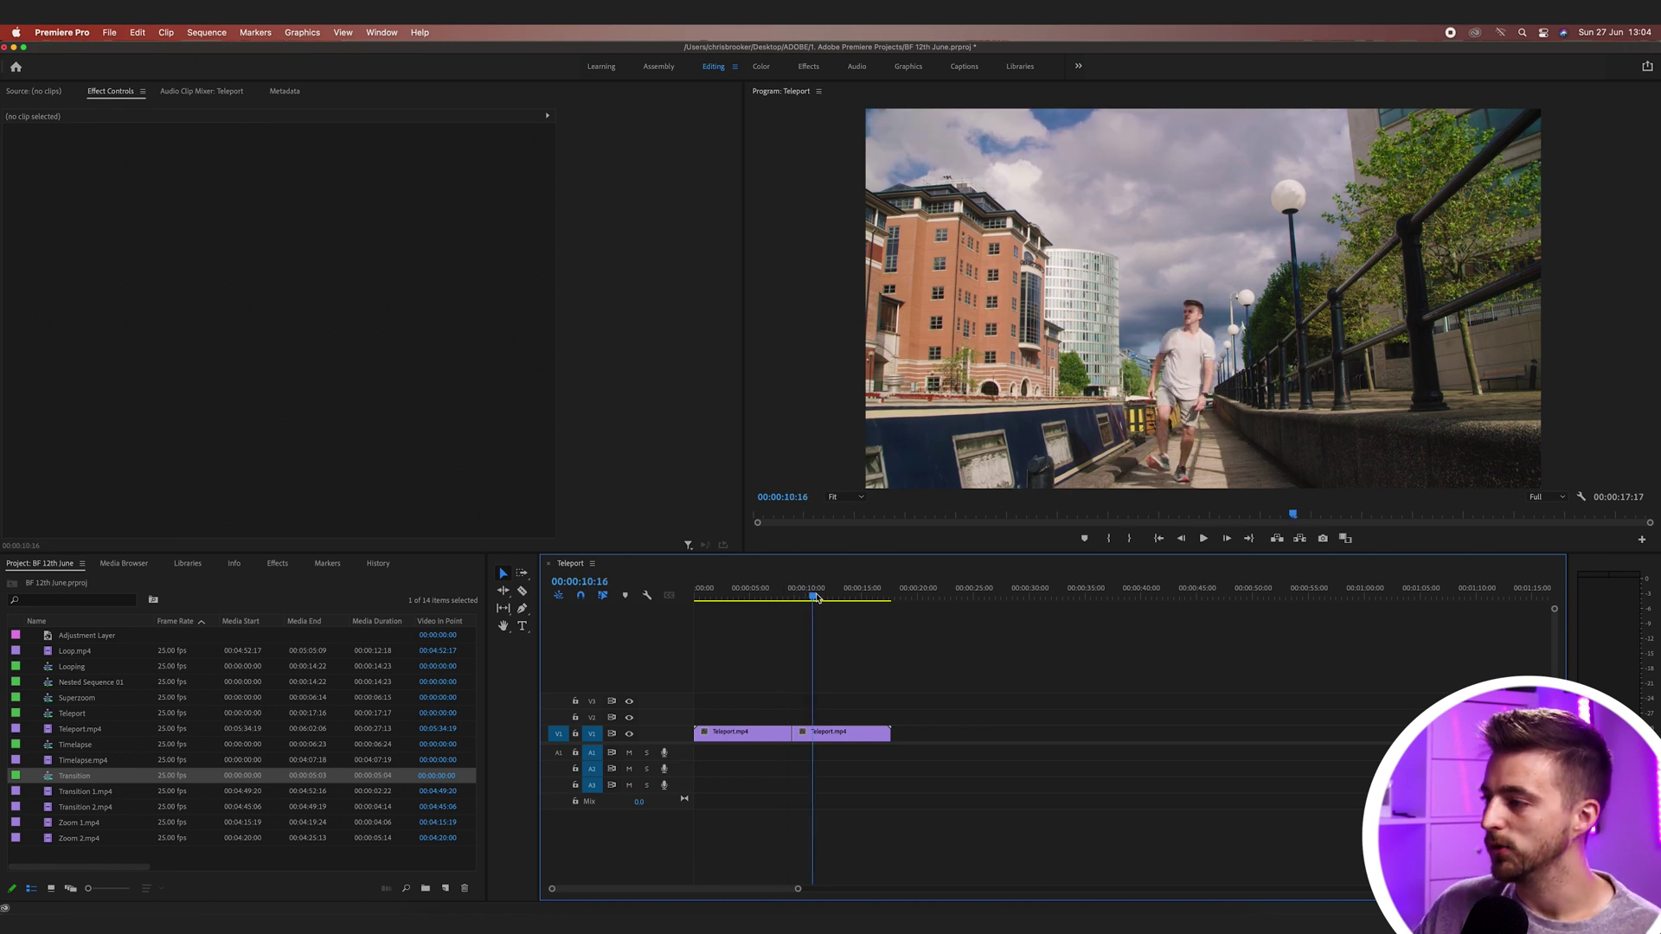
Step: Stack the second Teleport.mp4 clip on track V2 directly above the first, aligned to the start of the sequence
left_click_drag(832, 739, 727, 721)
left_click_drag(732, 592, 663, 597)
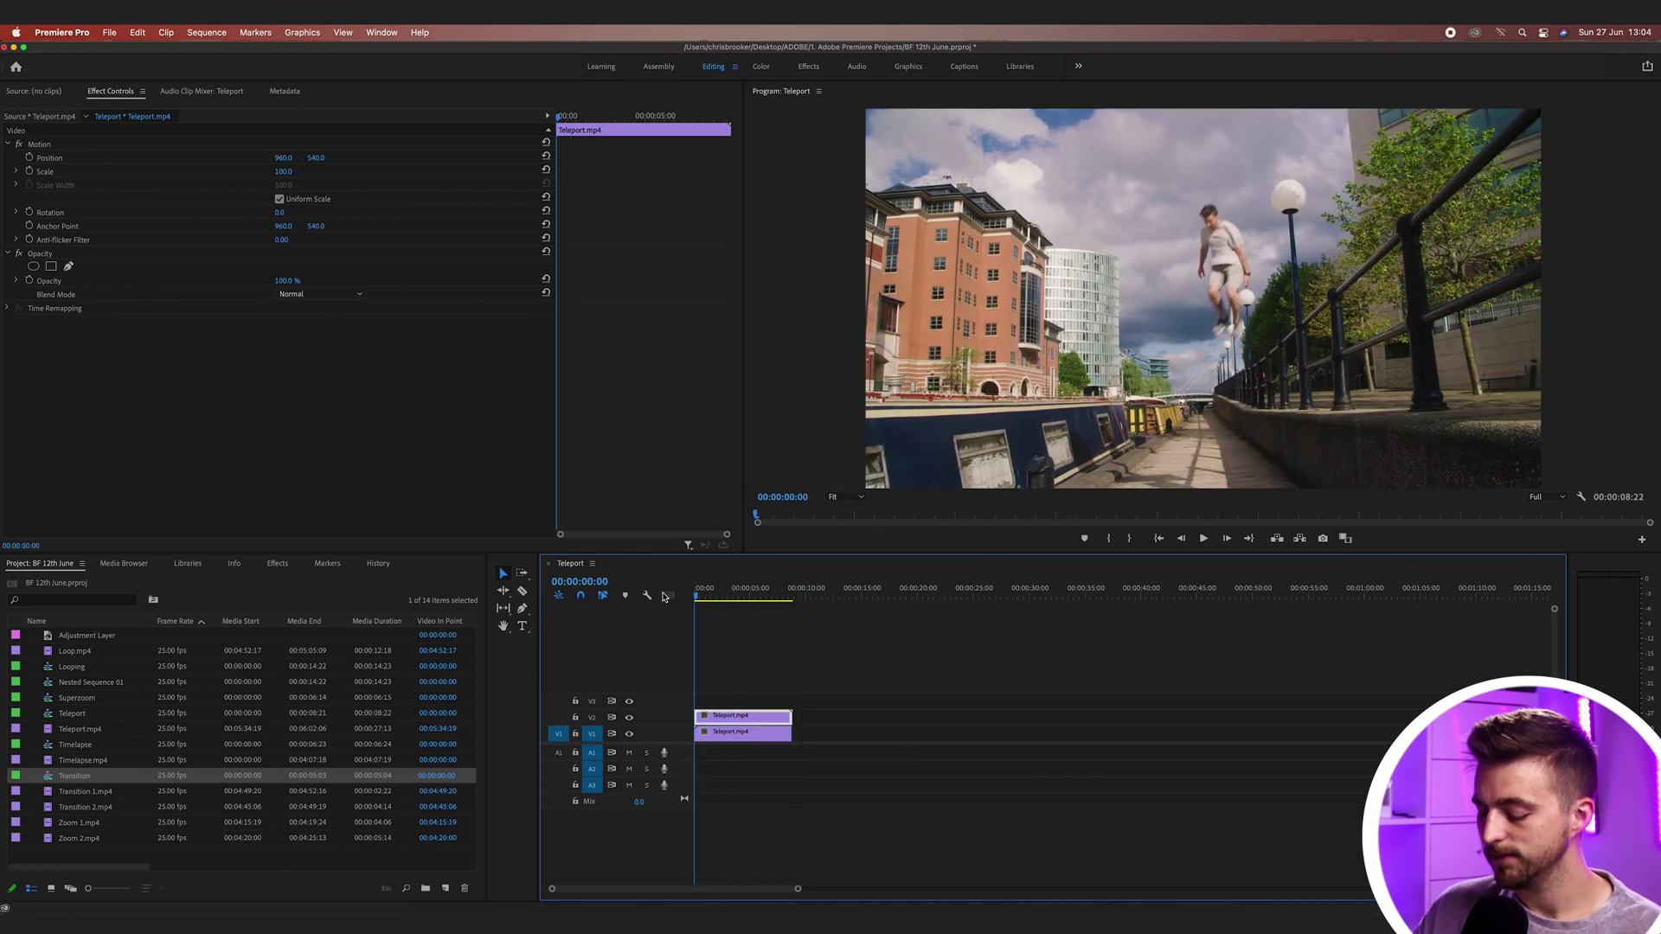
key("equal")
key("equal")
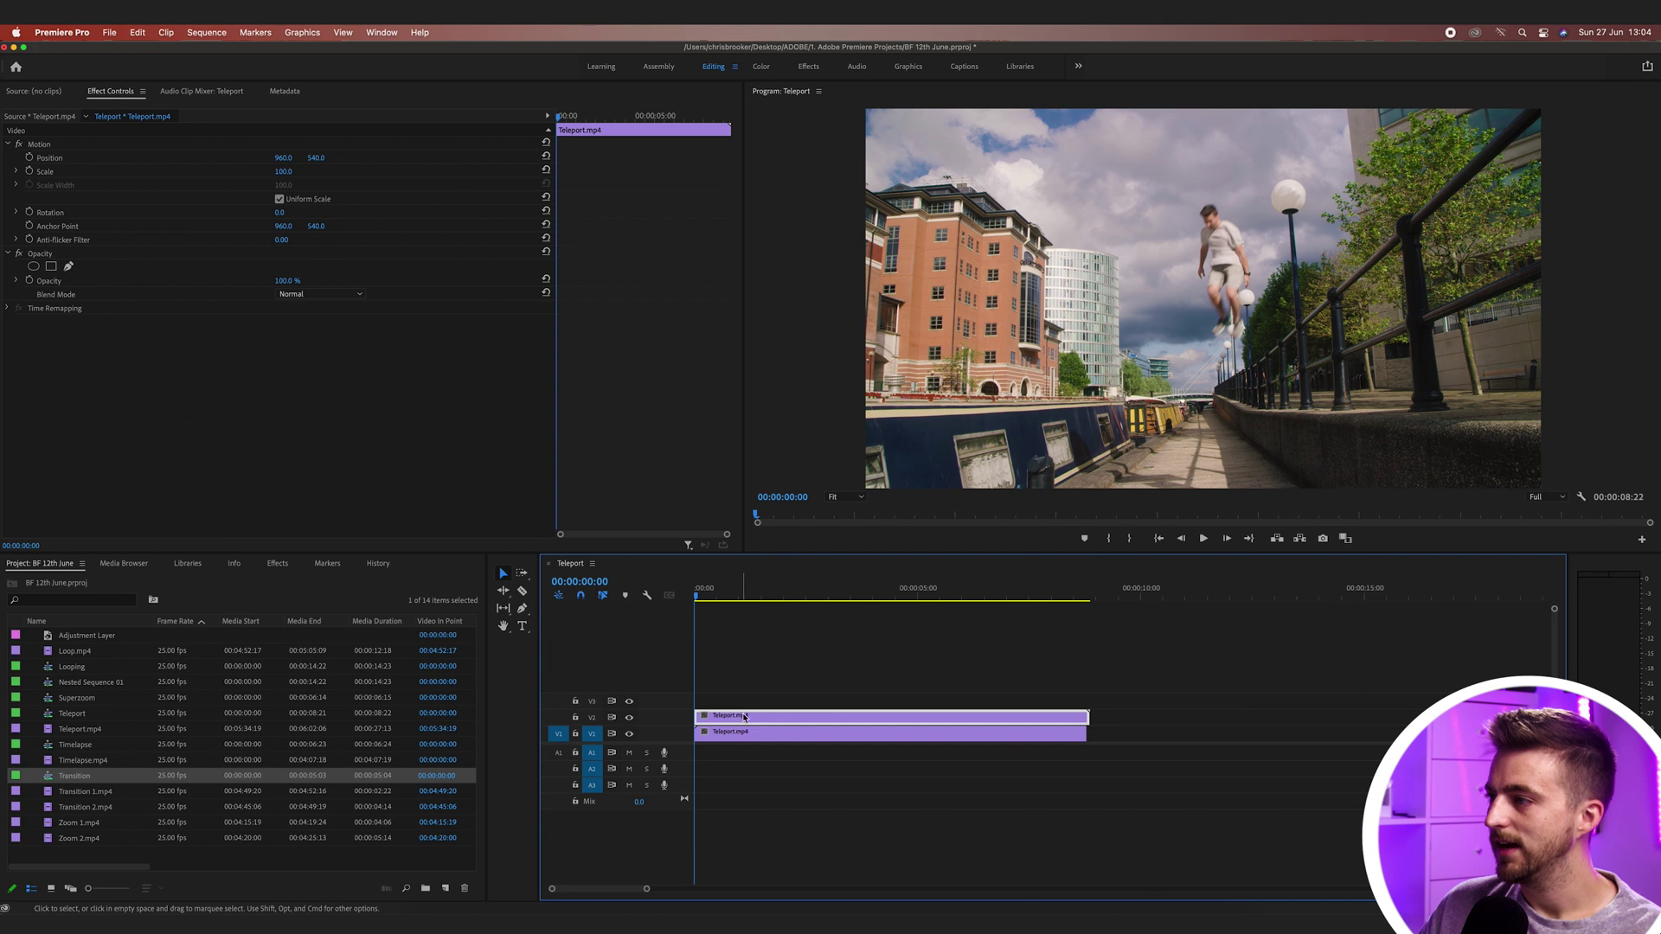
Step: Draw a free-draw opacity mask around the jumping man on the upper clip and enable Mask Path animation at 00:00:00:00
left_click(46, 254)
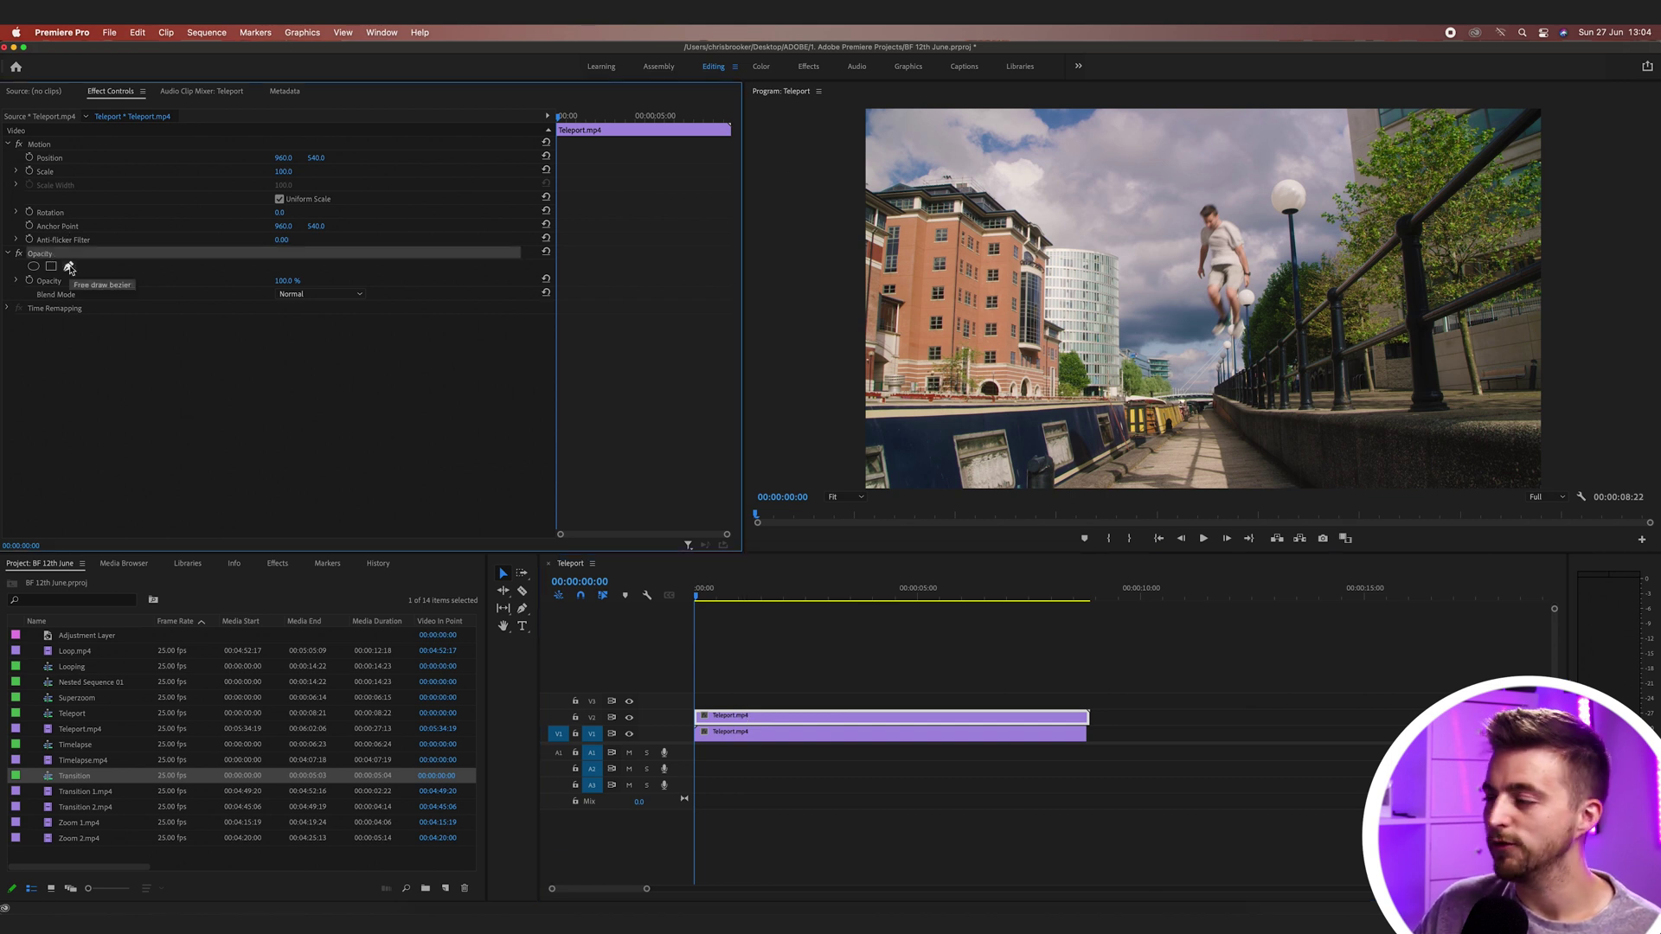
left_click(69, 266)
left_click(1197, 197)
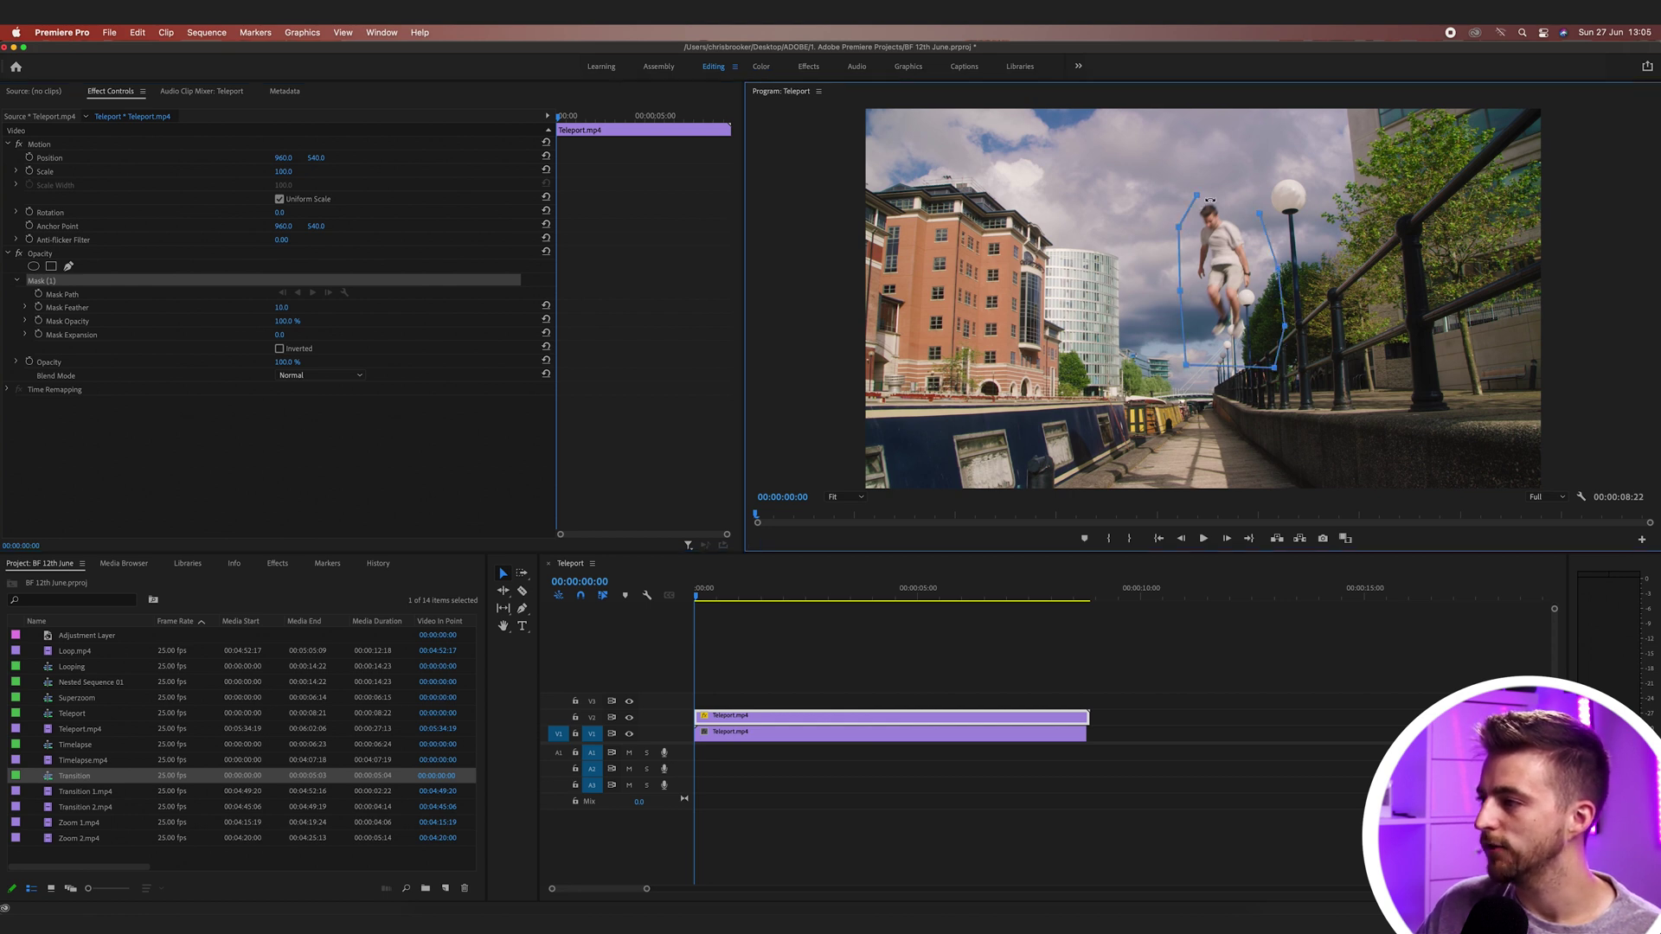
left_click(1199, 196)
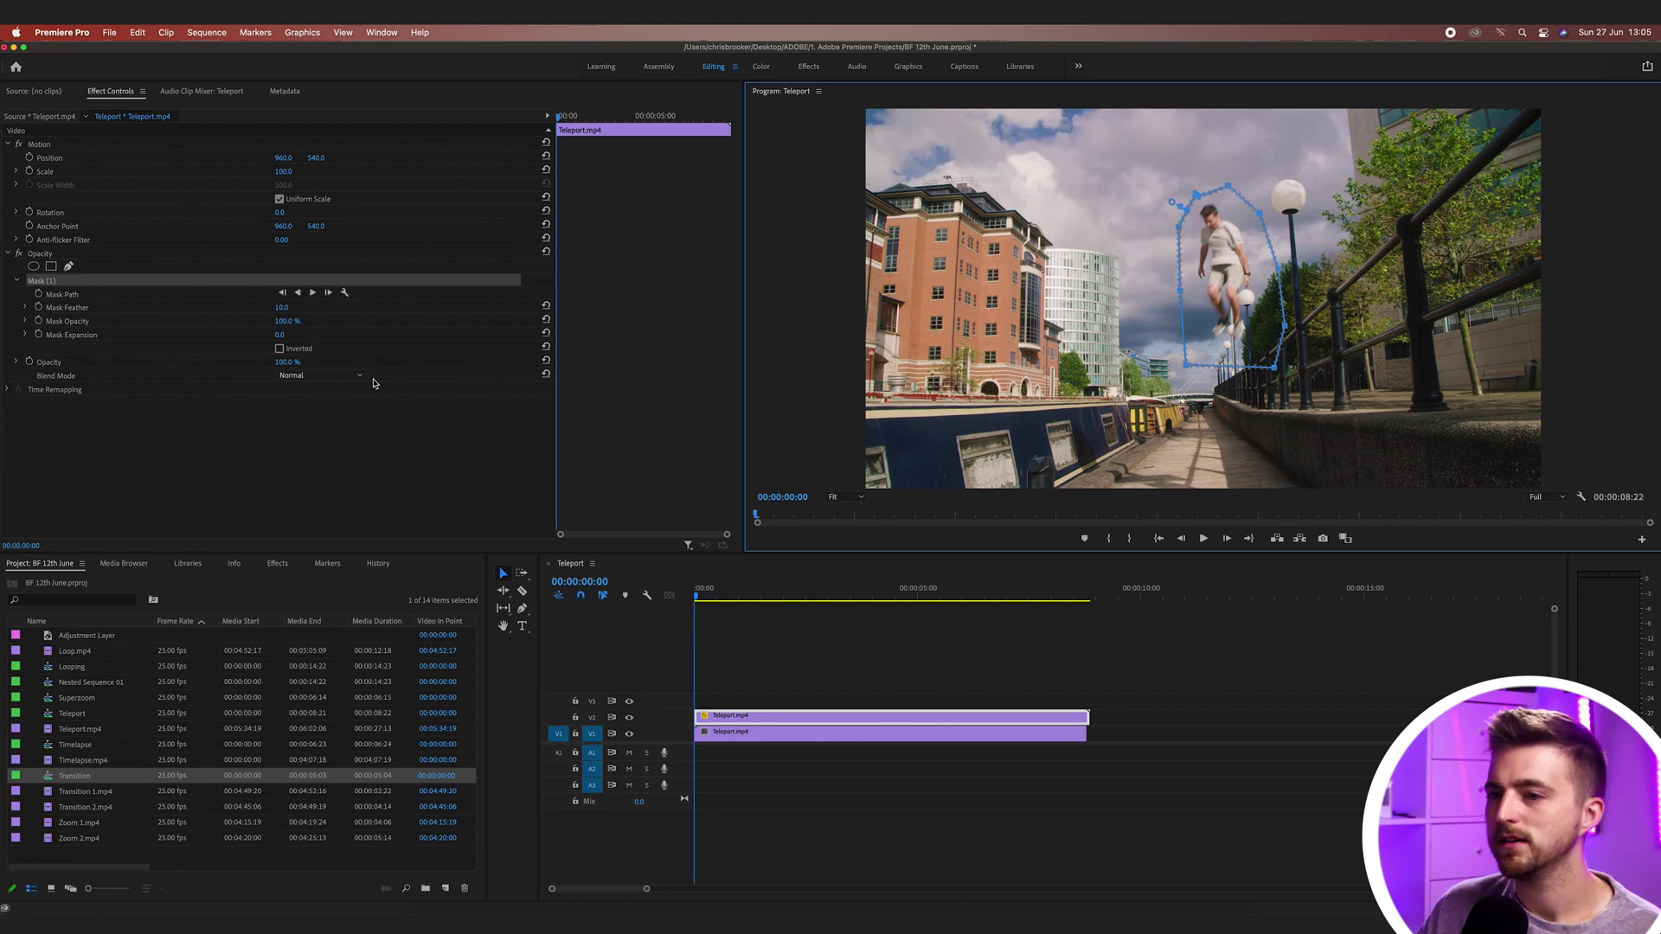
left_click(40, 296)
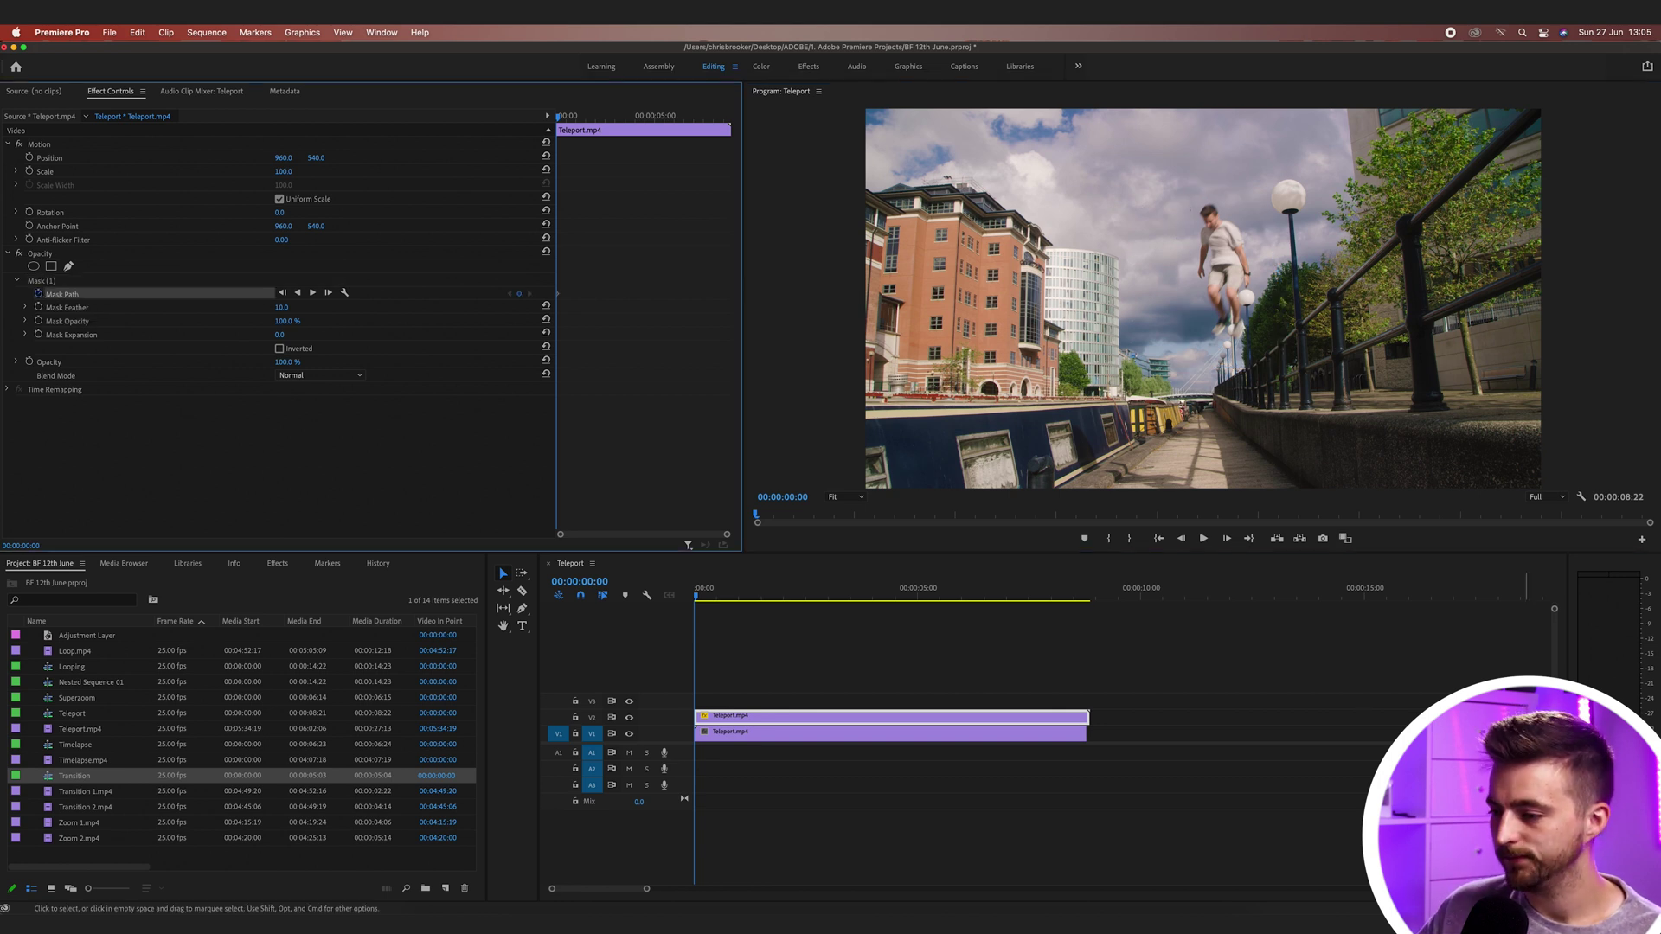
Step: At 00:00:00:07, move the mask down over the man and widen its edge to enclose his outstretched arm
left_click_drag(712, 594, 706, 594)
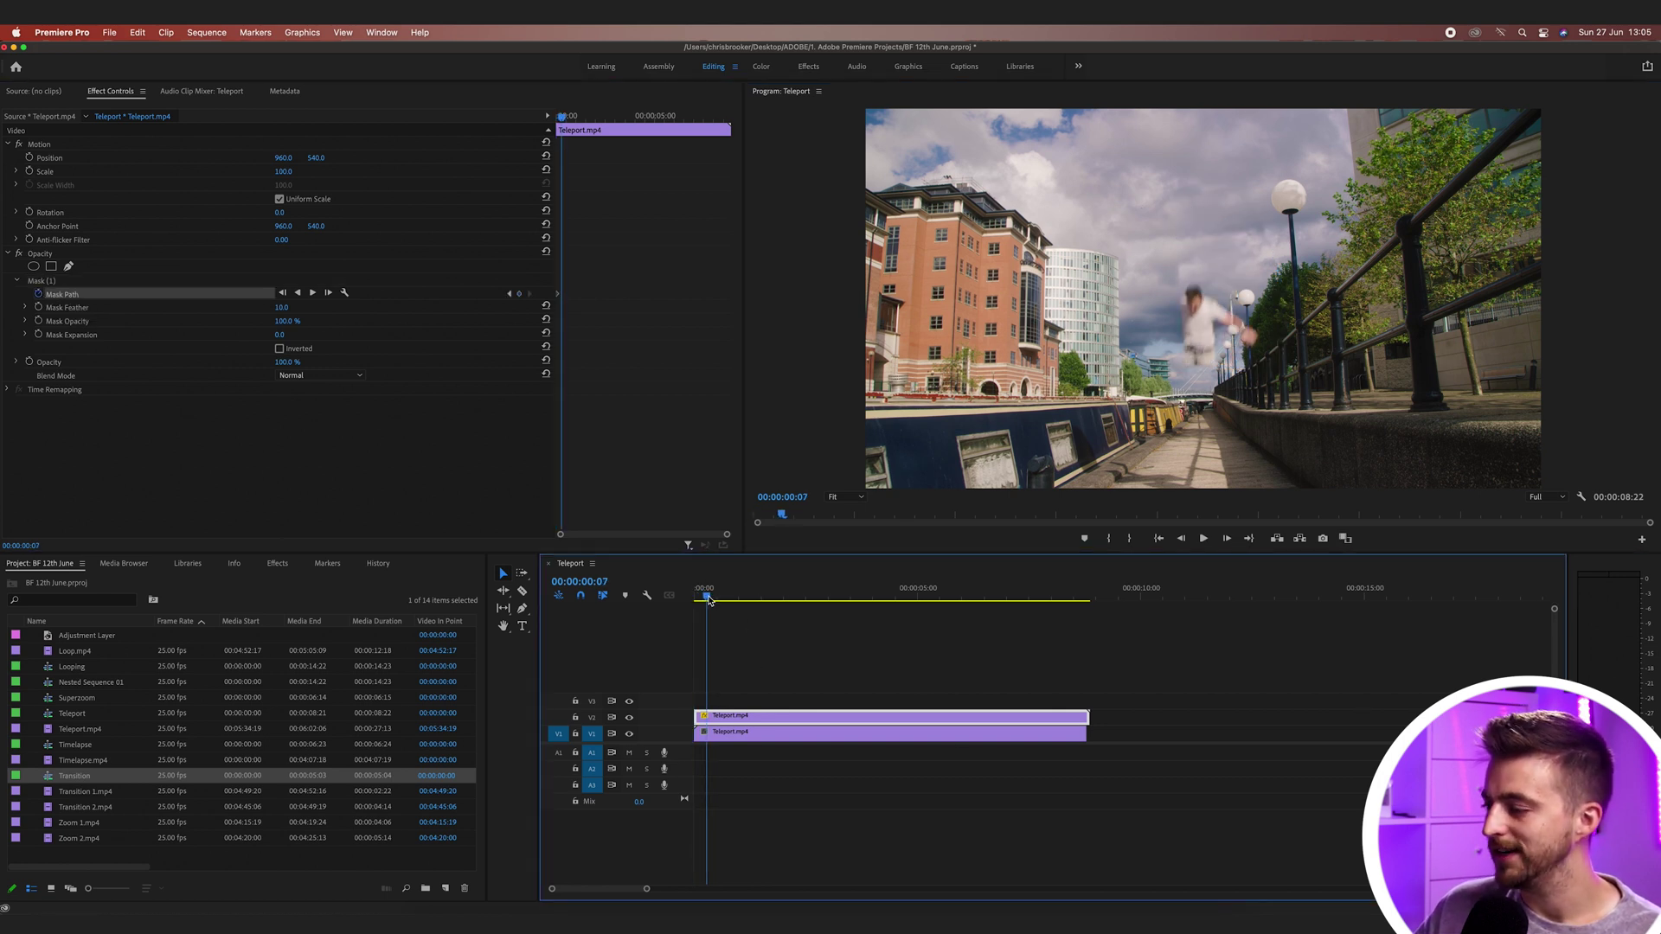
left_click(52, 282)
left_click_drag(1247, 273, 1215, 362)
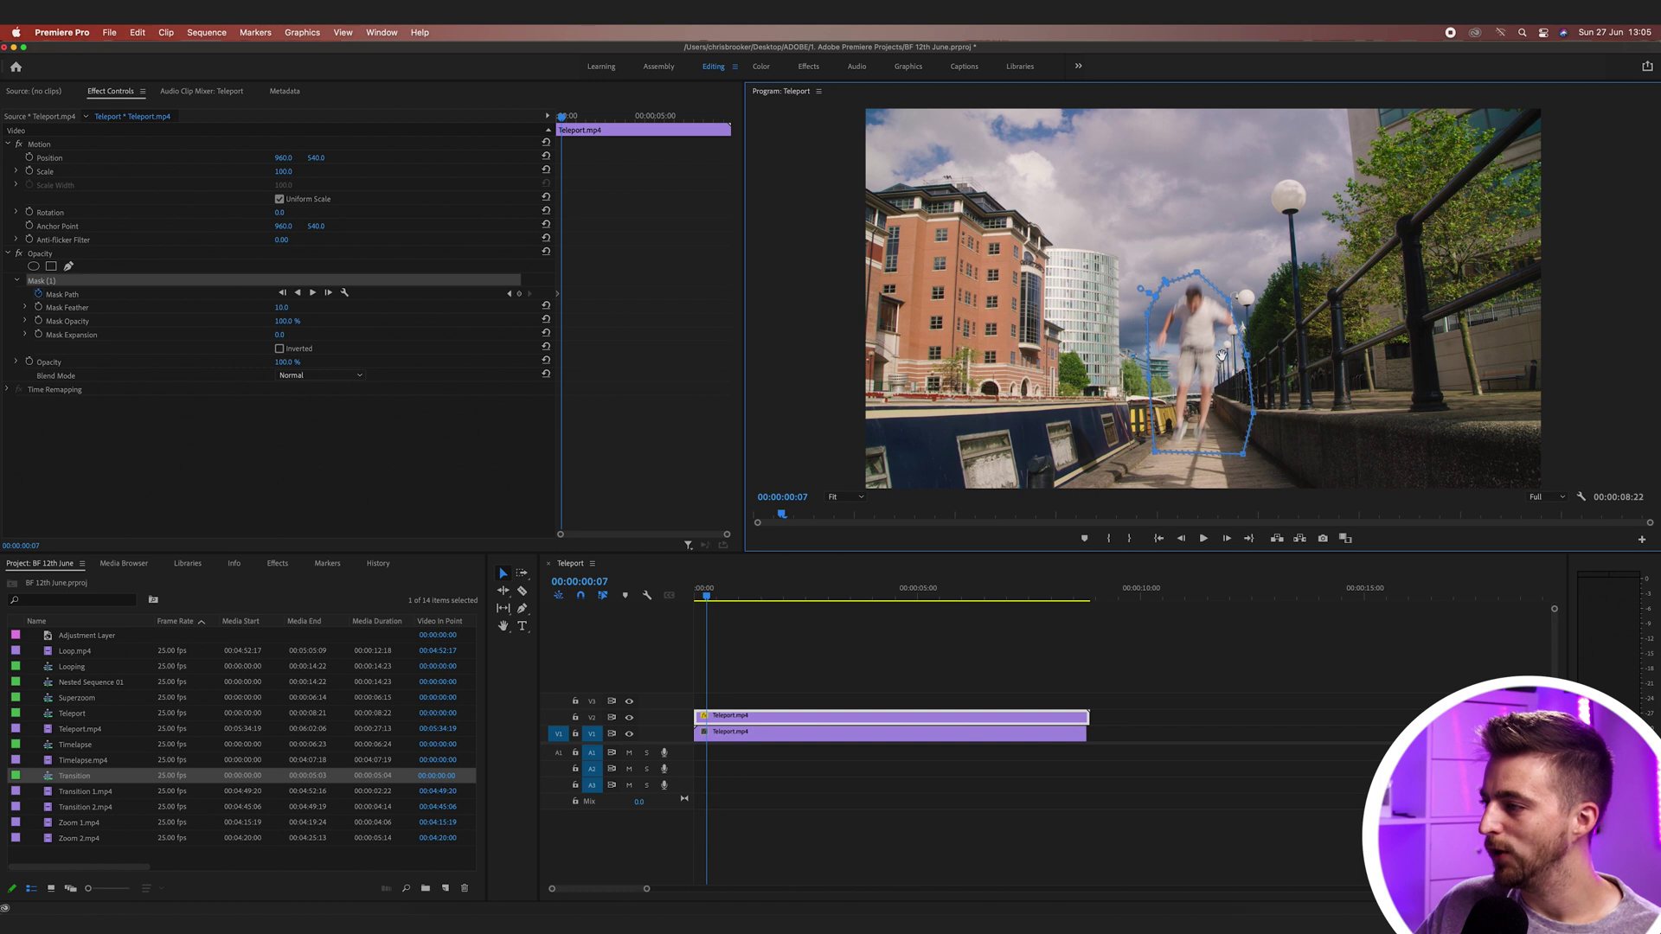
left_click_drag(1229, 305, 1240, 303)
left_click_drag(1254, 361, 1274, 357)
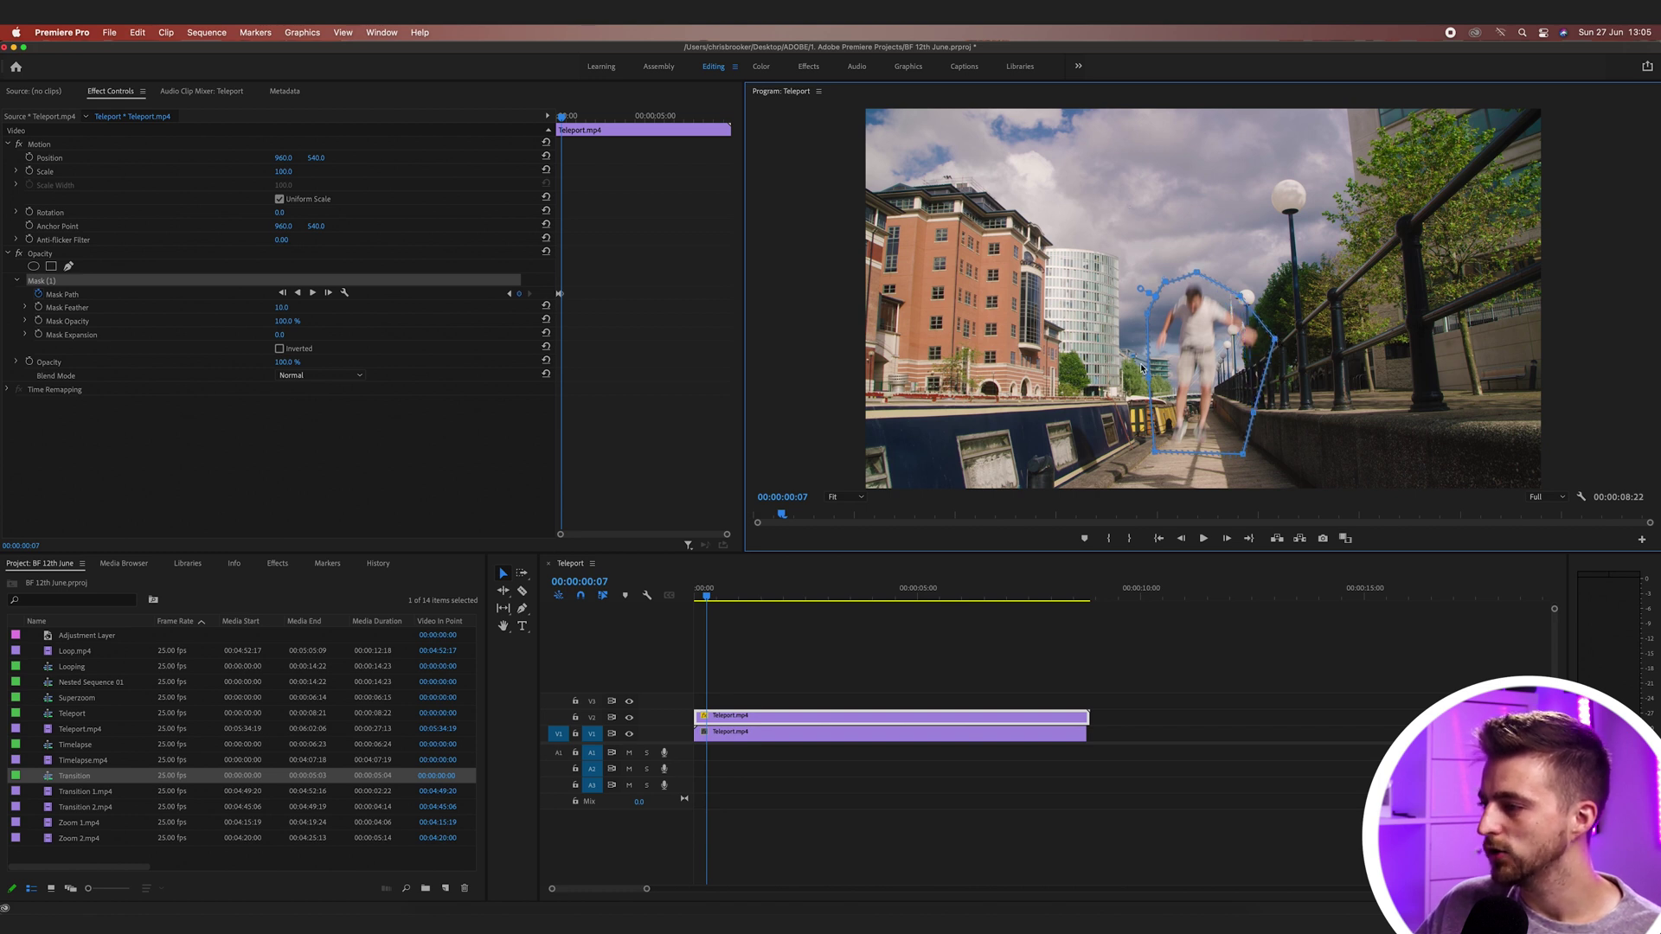
Step: Keyframe the mask around the man as he lands and starts walking, repositioning it up to 00:00:01:18
left_click_drag(708, 595, 716, 595)
left_click(1187, 360)
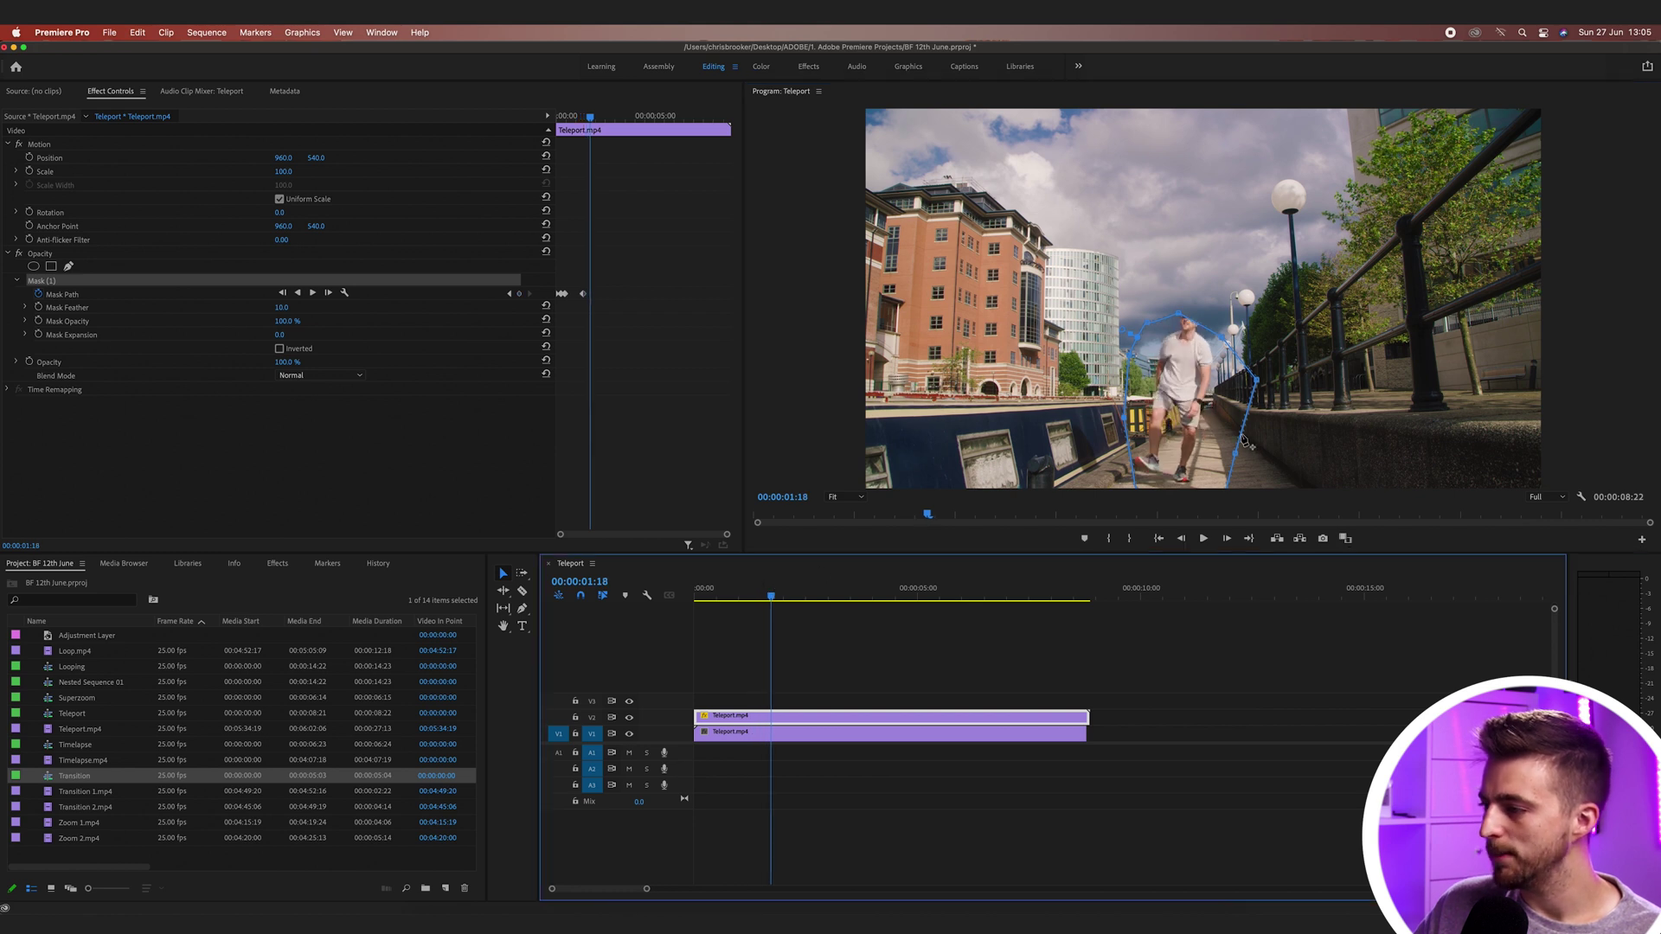
left_click_drag(1200, 429, 1199, 430)
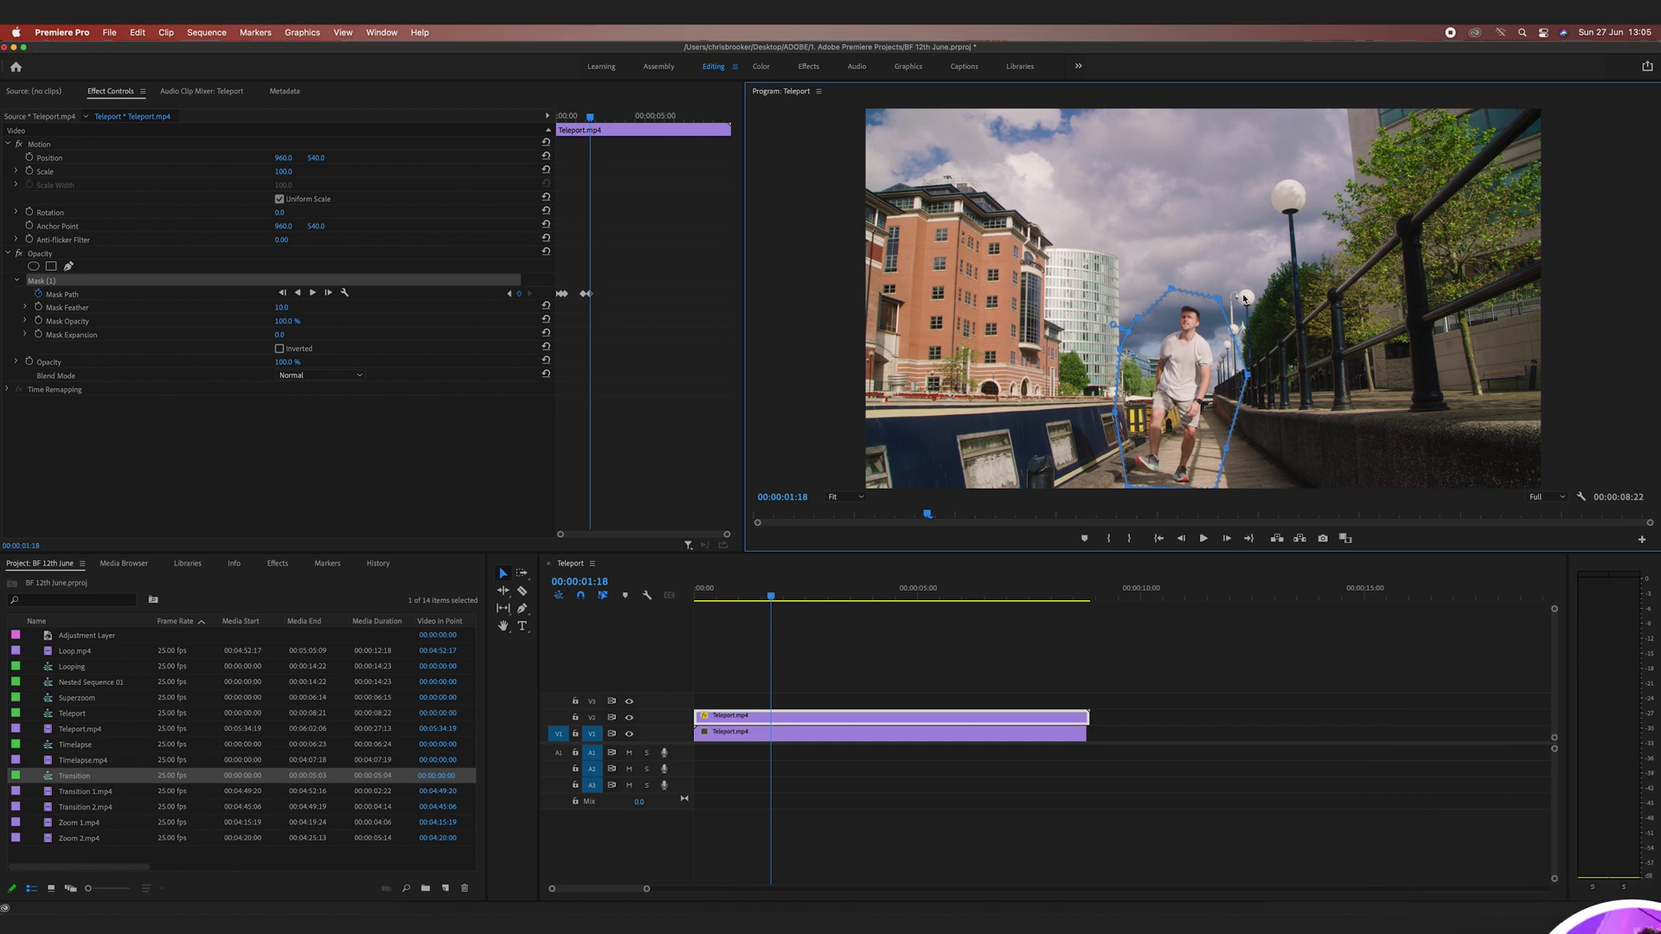
Step: Reshape the mask at further points along the upper clip to keep the approaching man inside its outline
left_click_drag(803, 597, 834, 597)
left_click_drag(1242, 451, 1254, 459)
left_click_drag(834, 597, 867, 596)
left_click_drag(1263, 377, 1272, 385)
left_click_drag(1160, 276, 1150, 233)
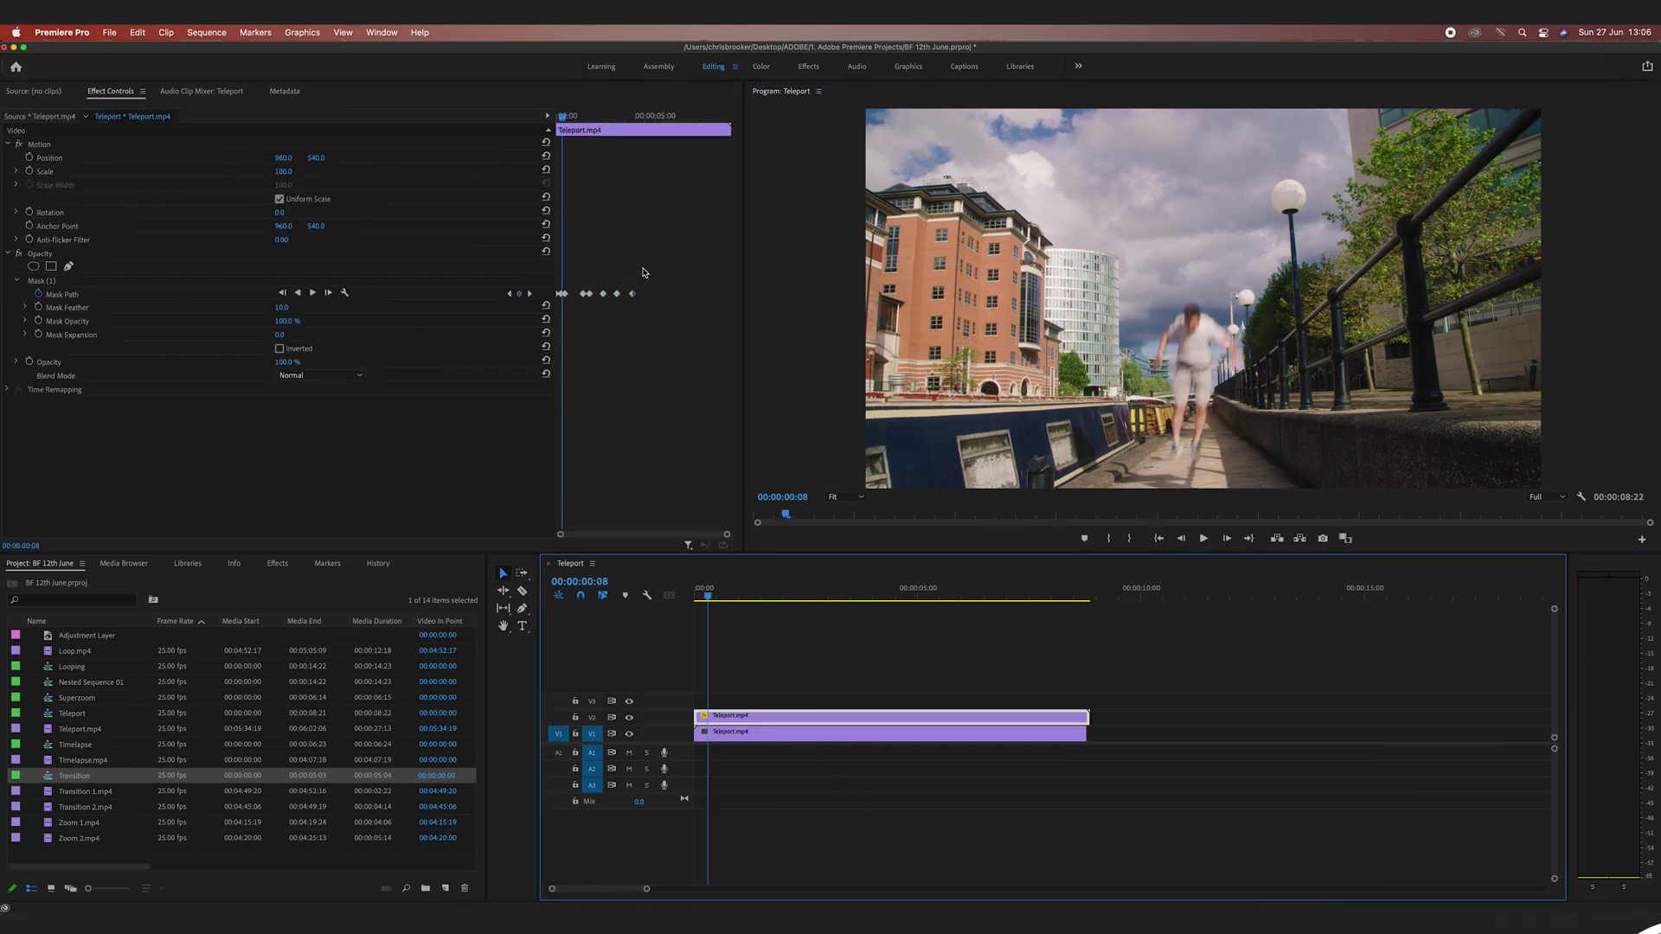
key("Left")
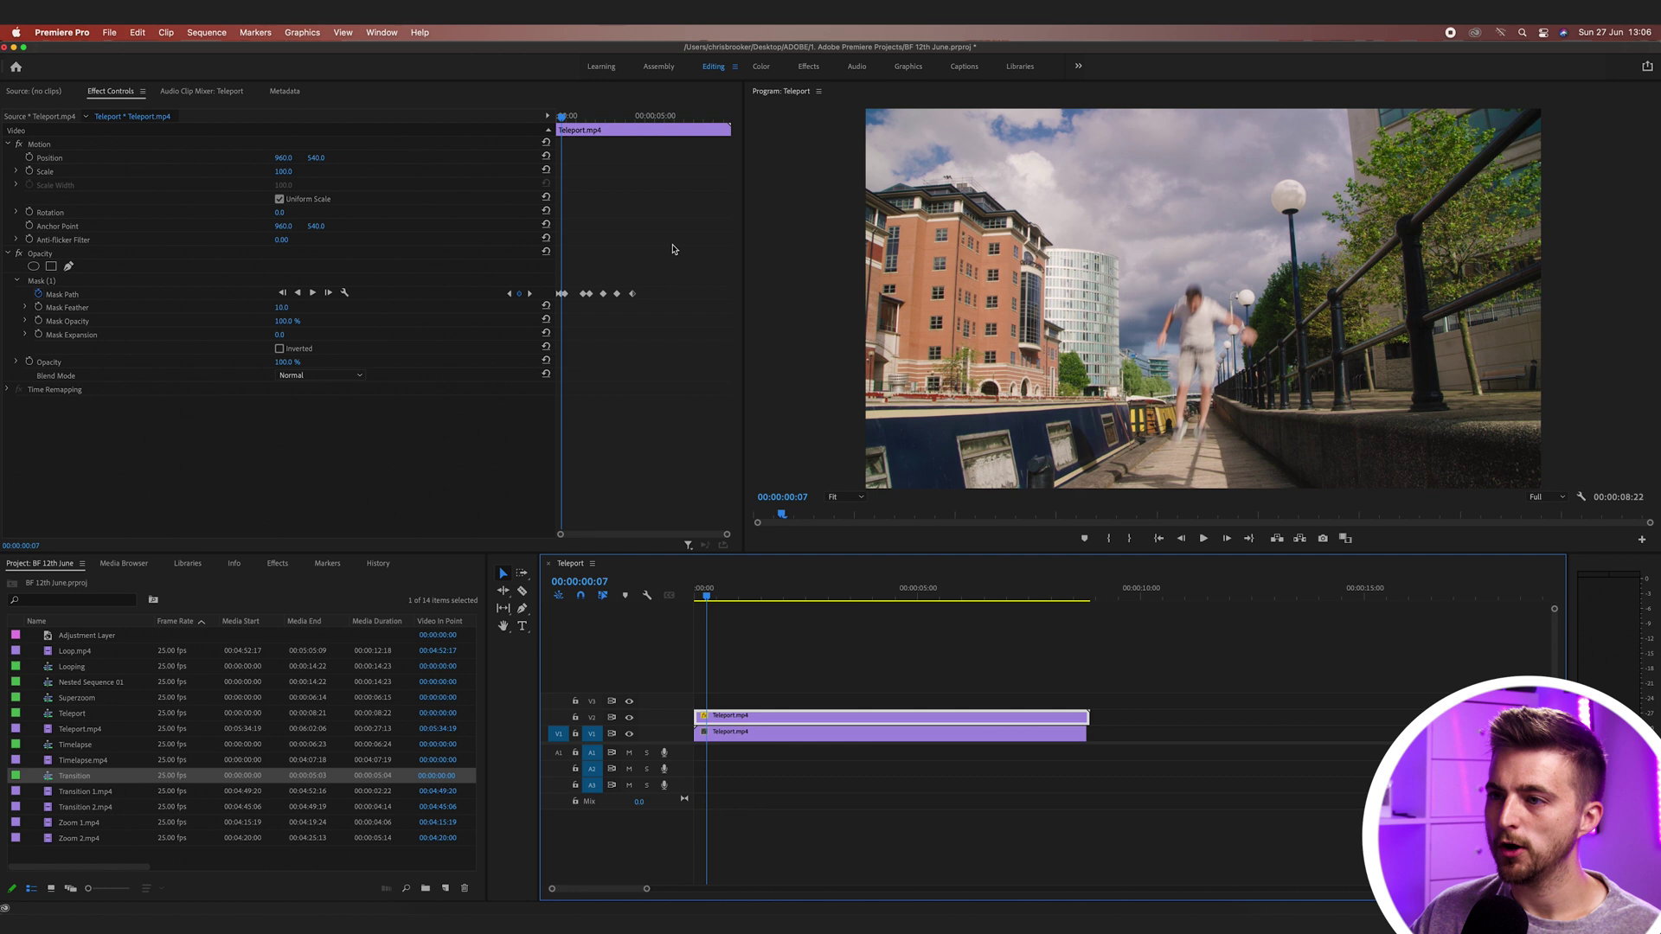
Step: Step through the upper clip frame by frame from near its start to check the mask, displaying its outline at 00:00:02:02
left_click_drag(560, 120, 540, 119)
key("Right")
key("Right")
key("Right")
key("Right")
key("Right")
key("Right")
key("Right")
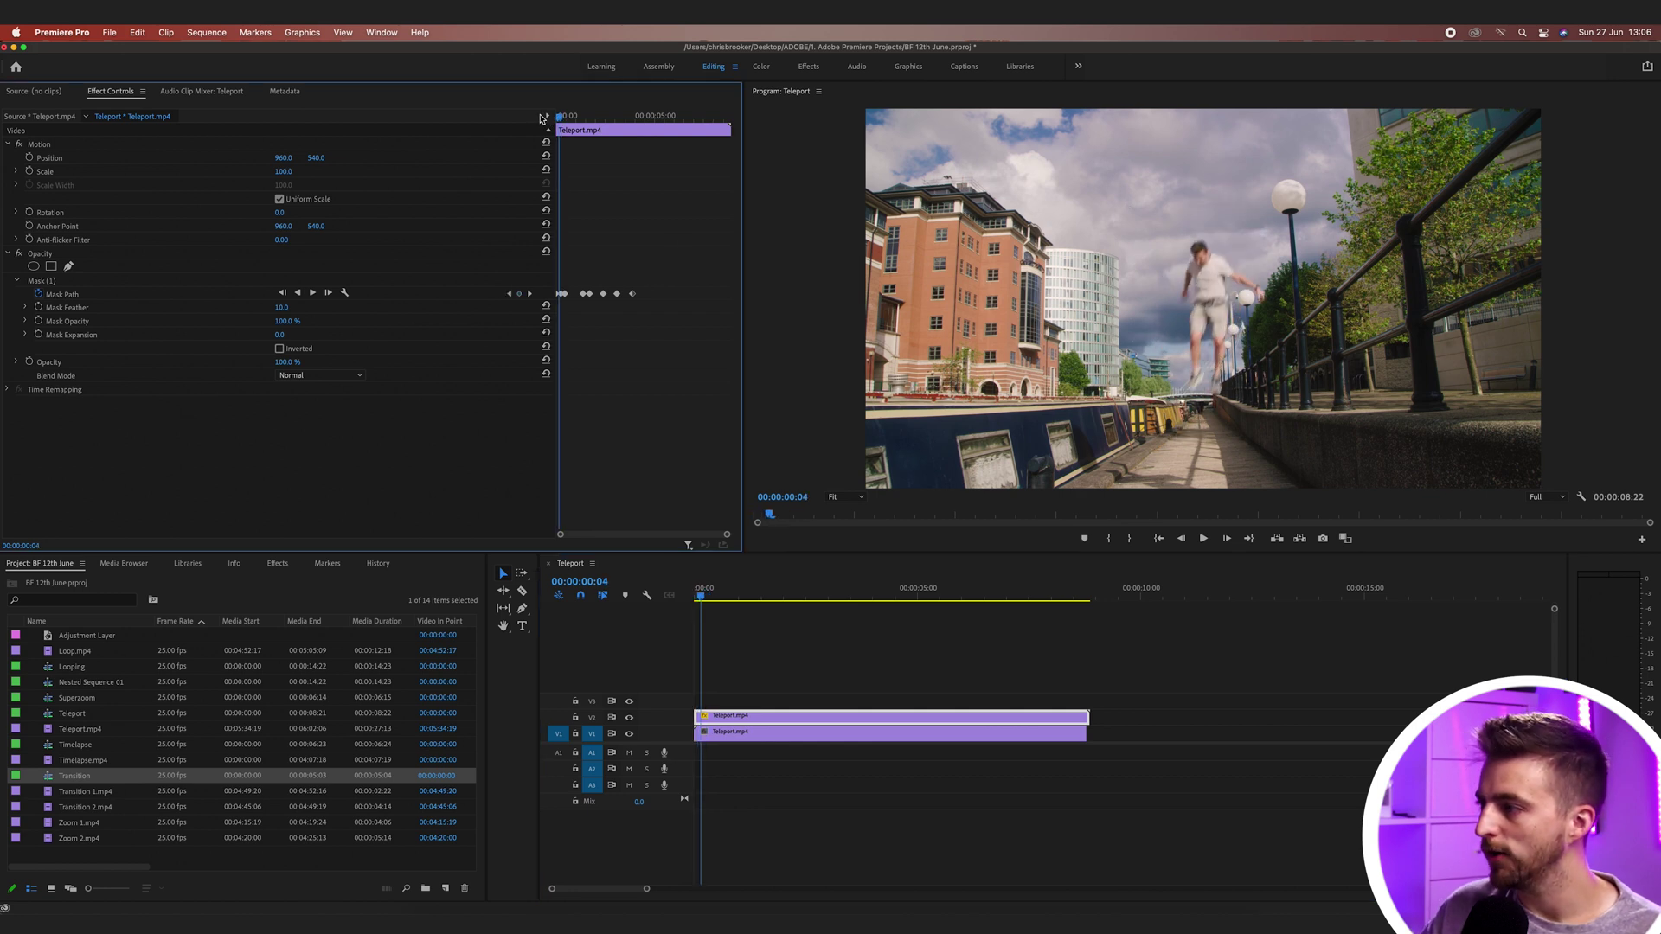
key("Right")
key("Right")
key("Right")
key("Right")
key("Right")
key("Right")
key("Right")
key("Right")
key("Right")
key("Right")
key("Right")
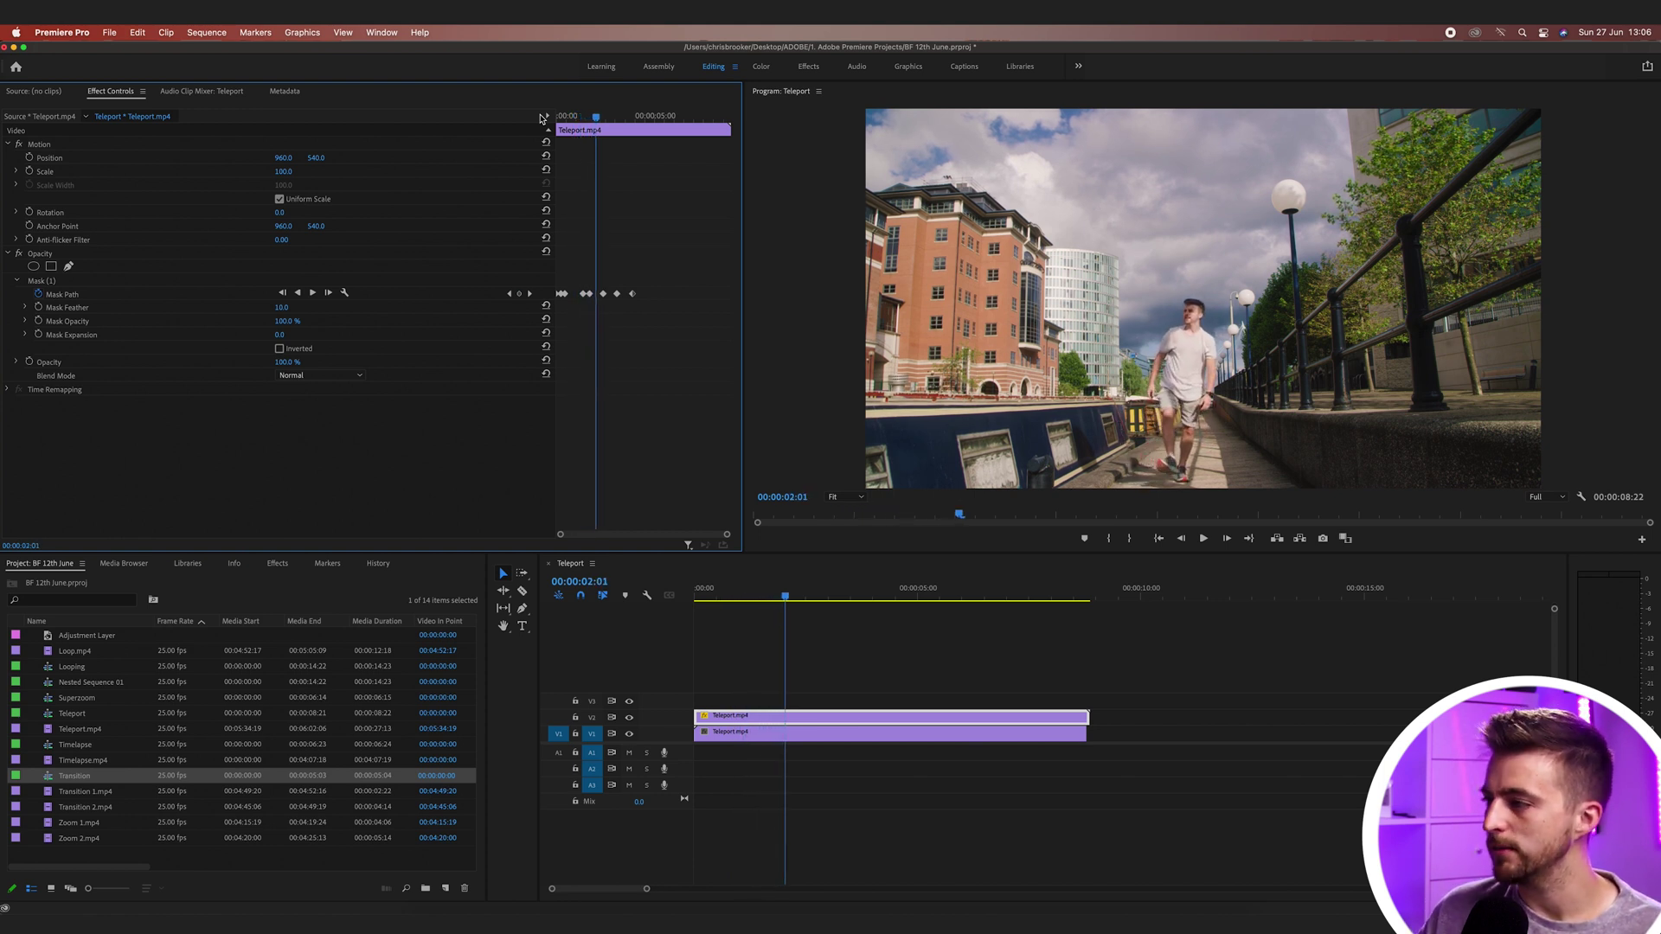
left_click(45, 282)
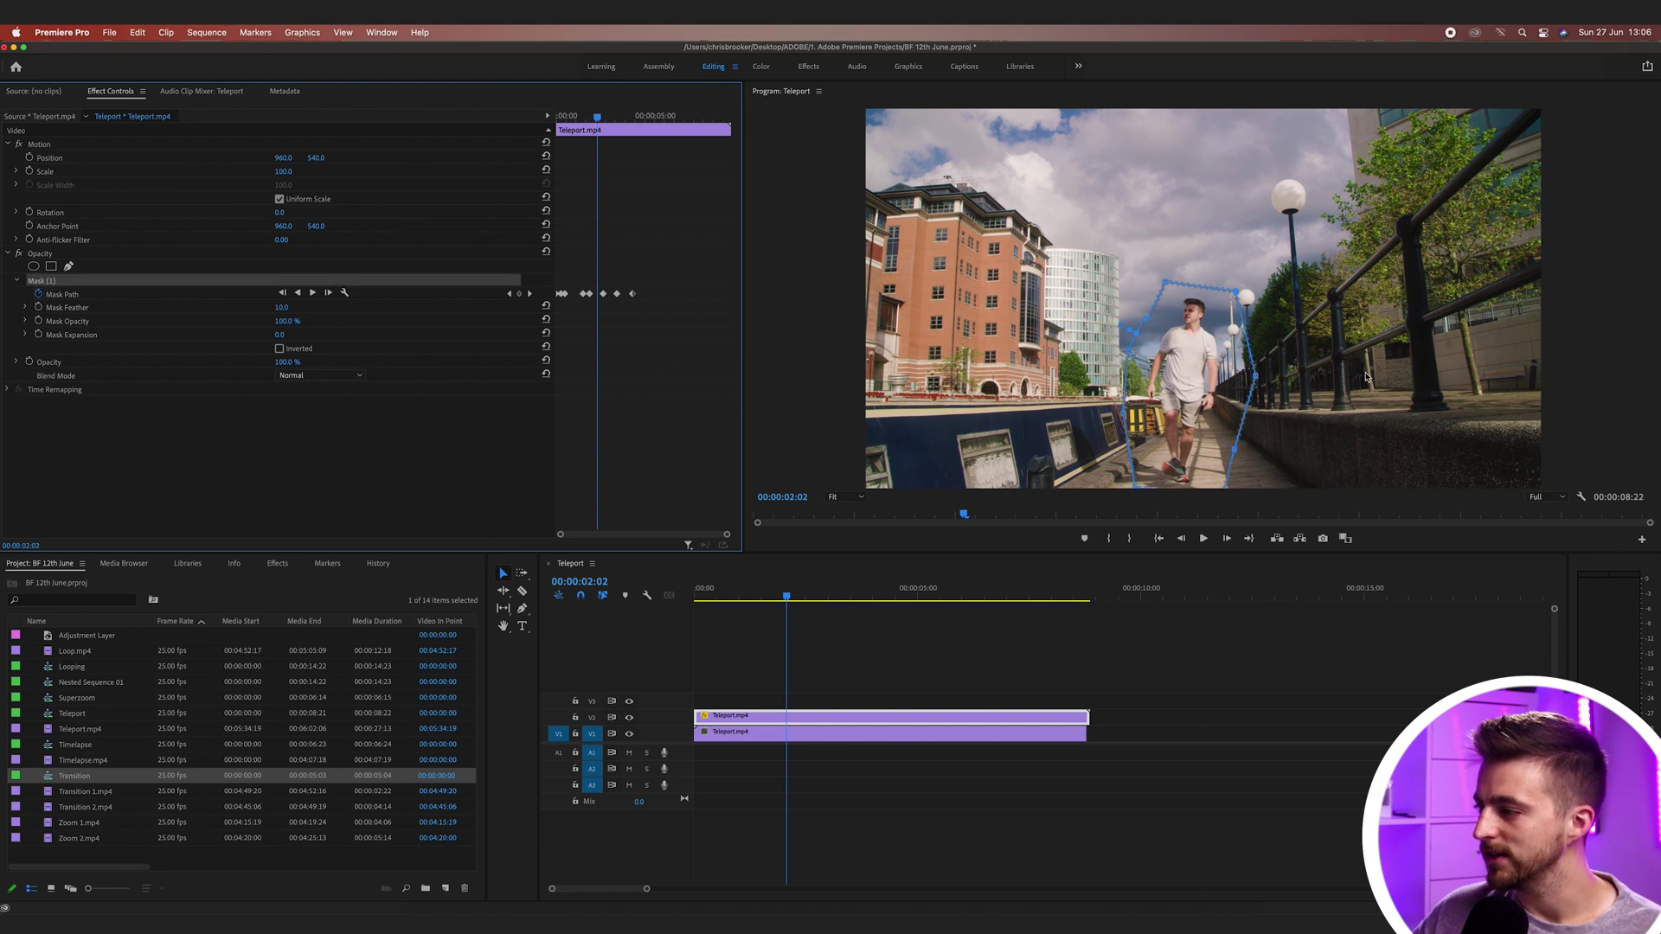
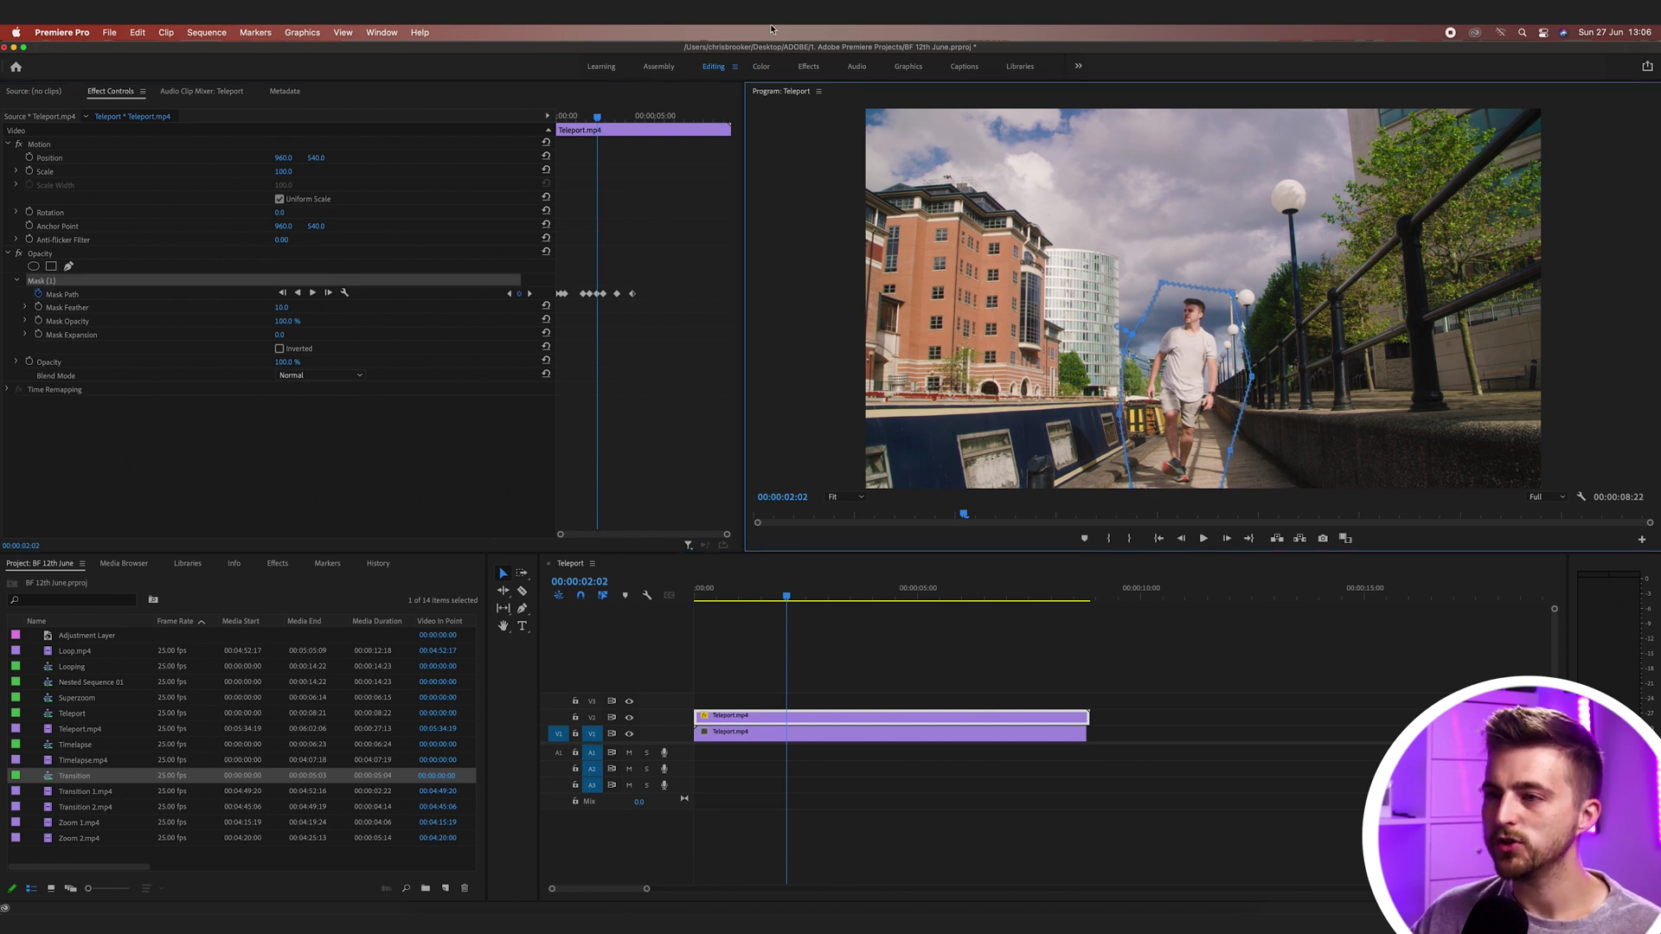
Step: Play the Teleport sequence from its start to check the masked jump
left_click_drag(610, 115, 497, 126)
left_click(879, 685)
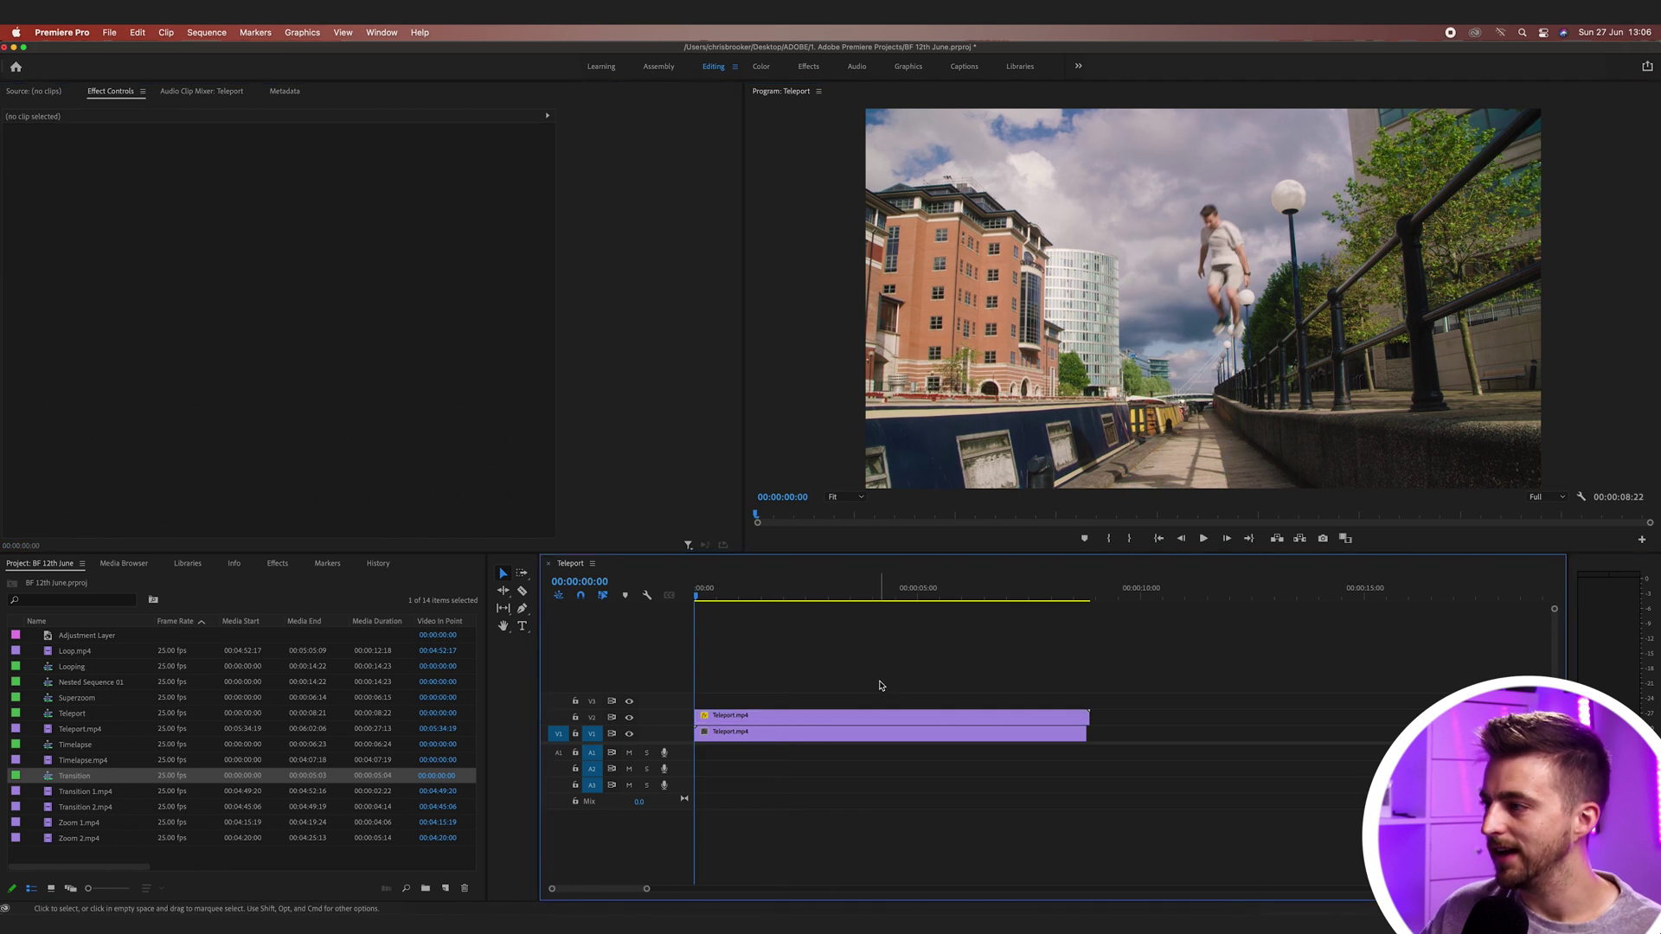
key("space")
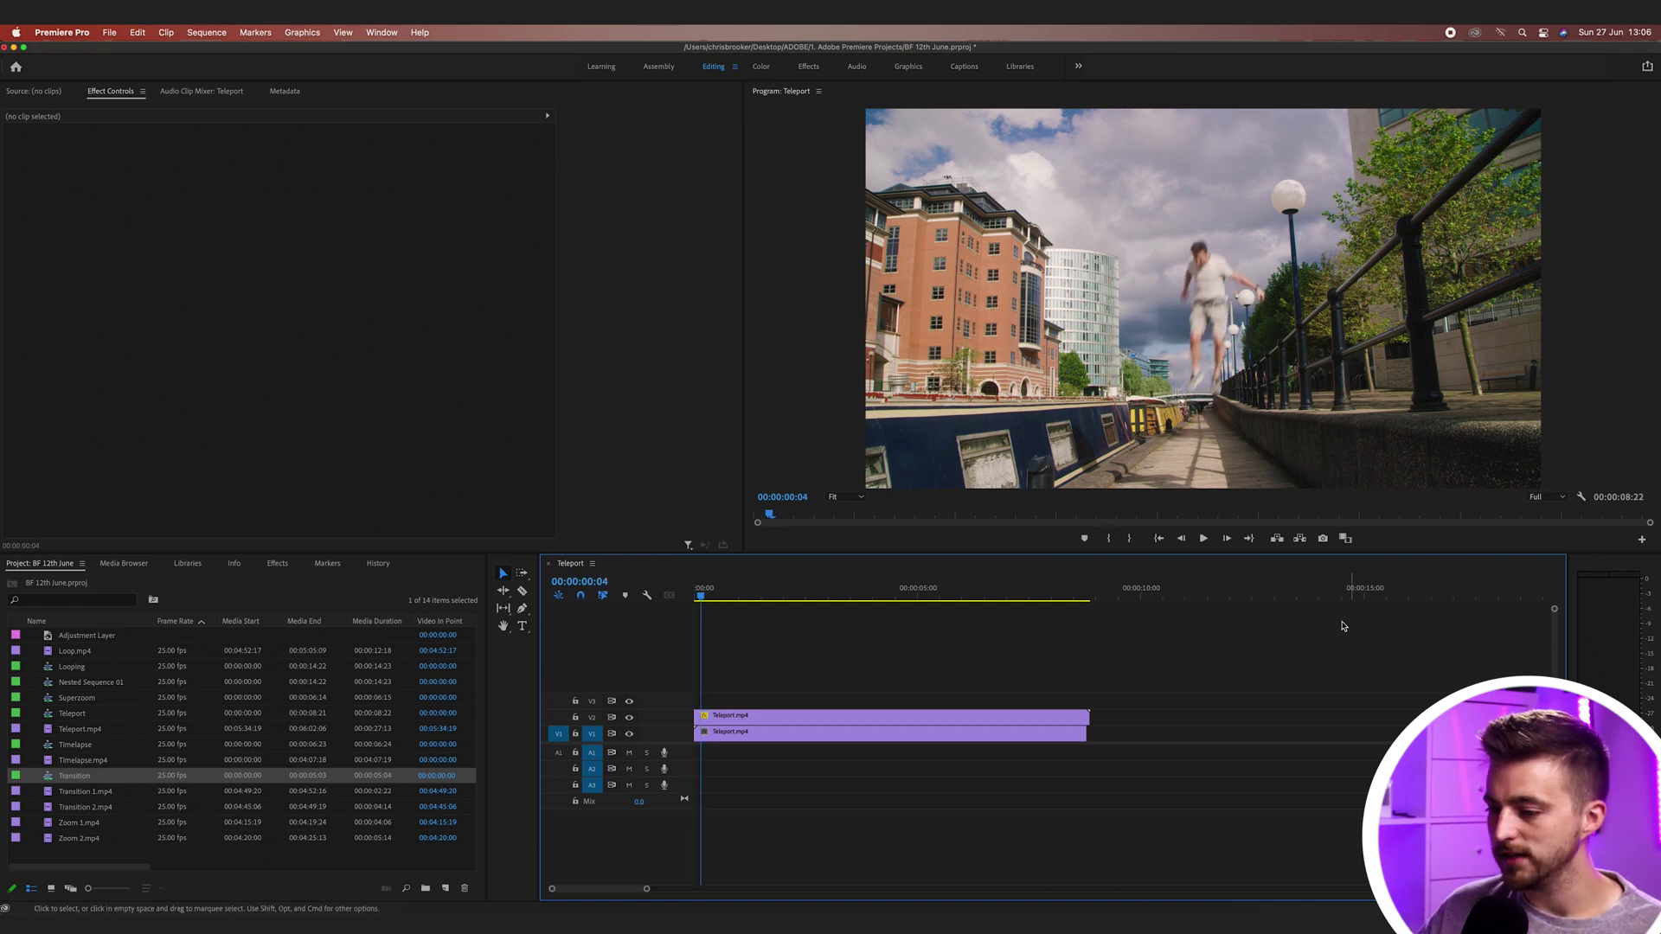
Step: Soften the upper clip's mask with a feather of 96 and expand it by 52
left_click(730, 716)
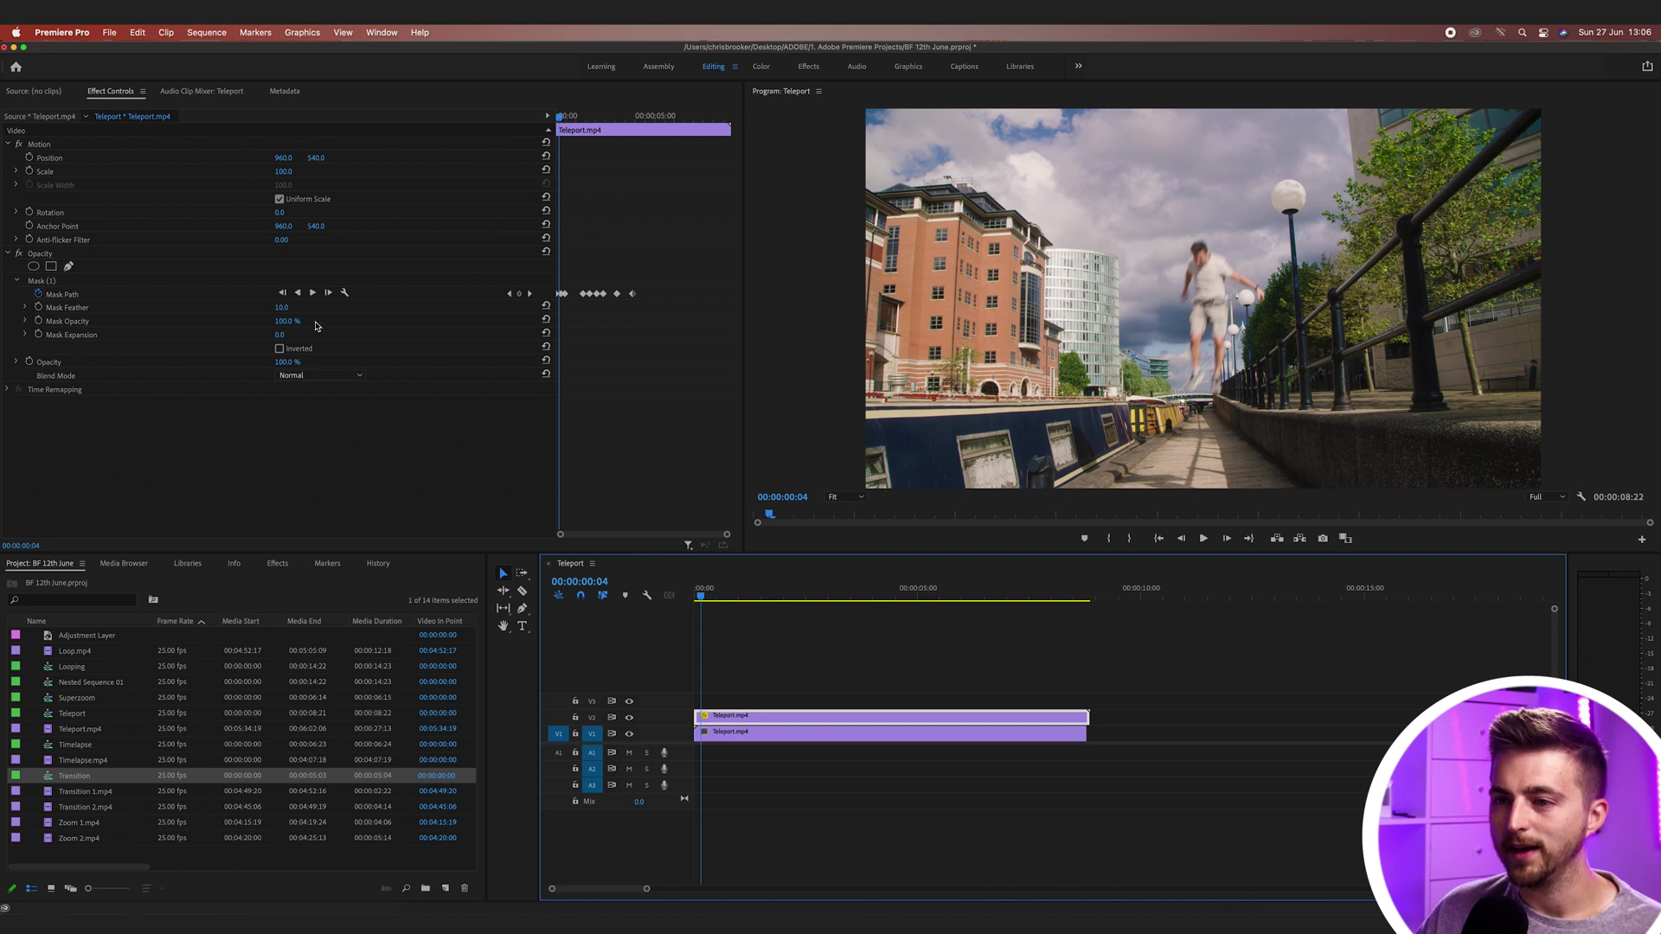
left_click_drag(281, 310, 303, 309)
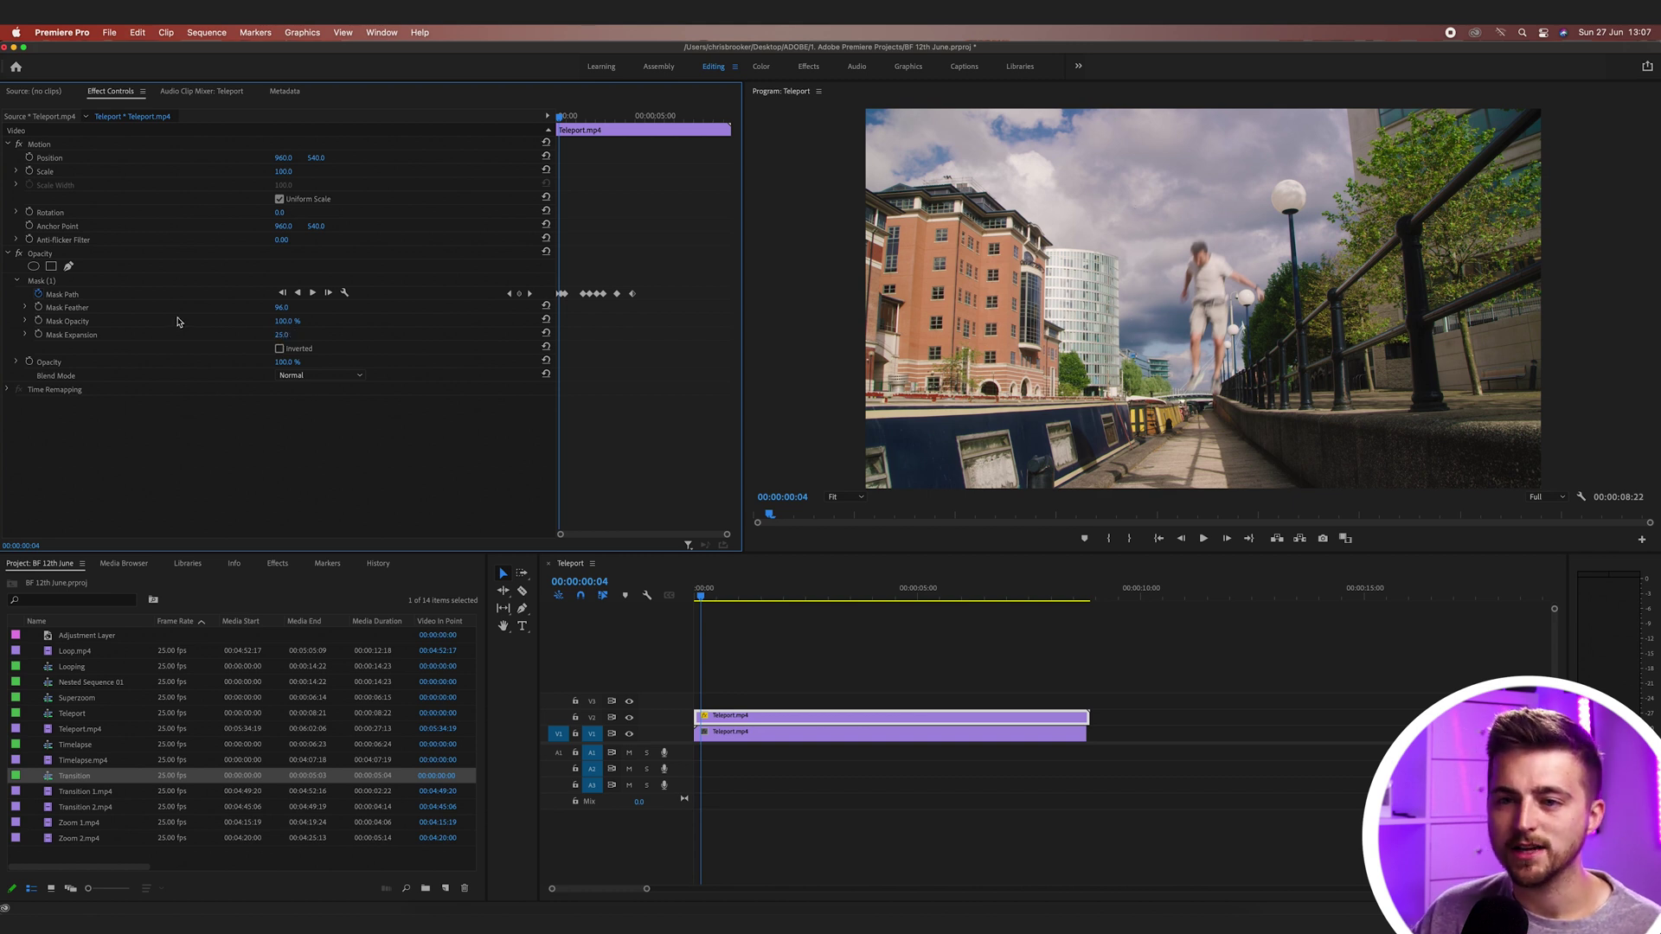
left_click(29, 282)
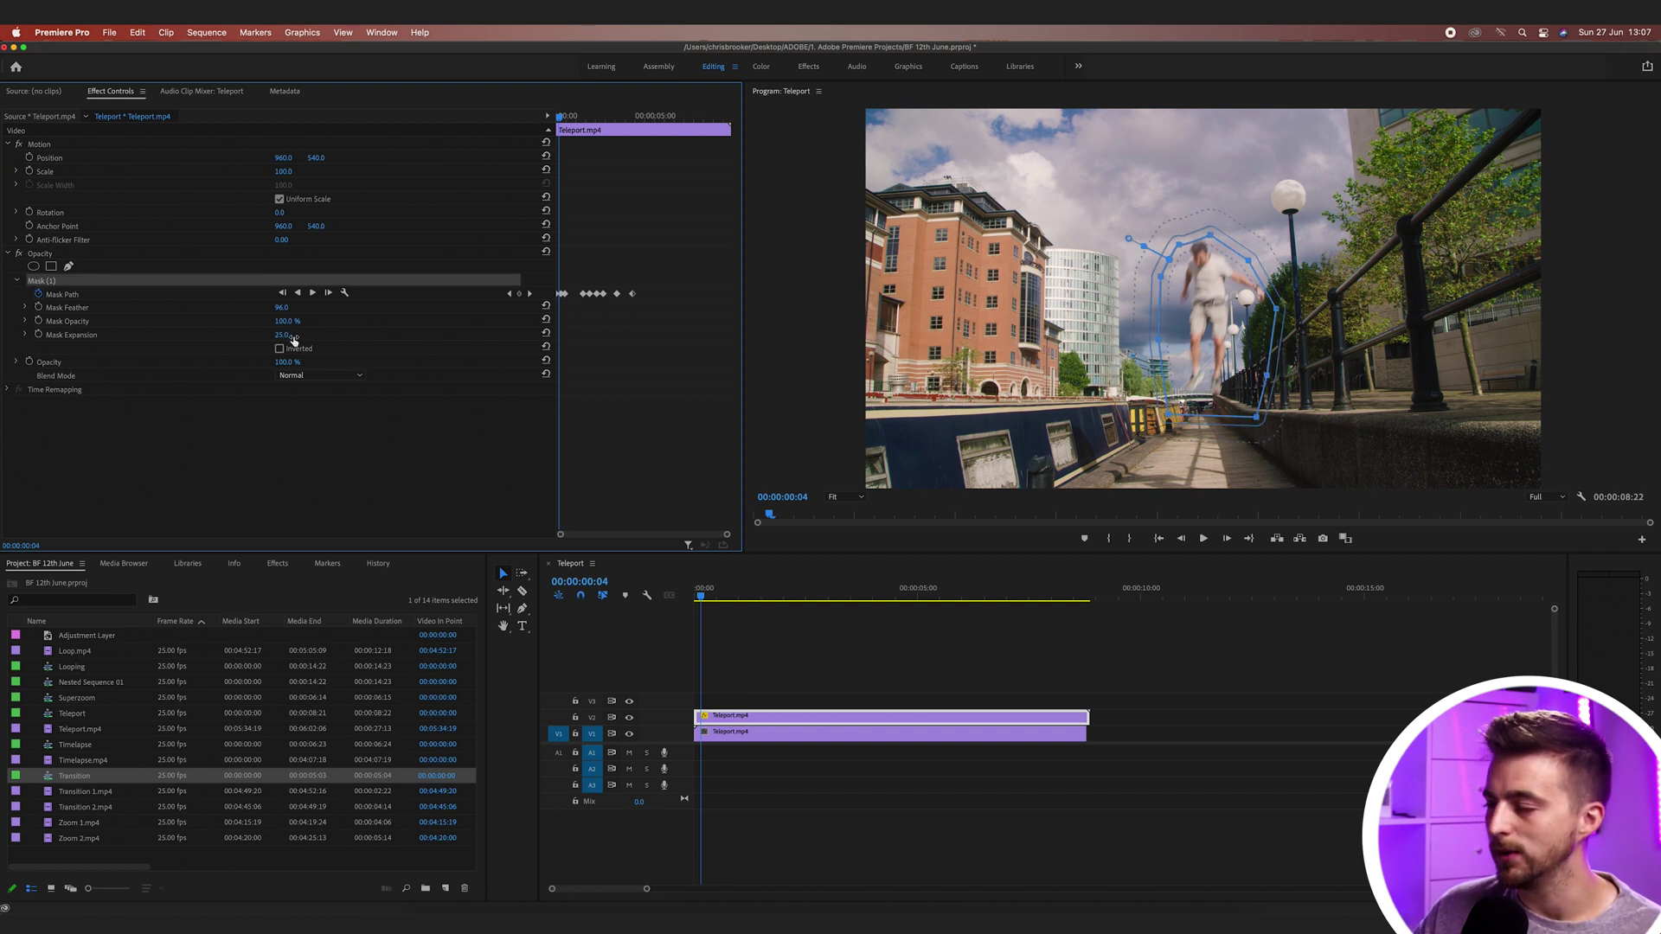
mouse_move(293, 338)
left_mouse_down()
mouse_move(270, 337)
mouse_move(301, 340)
left_mouse_up()
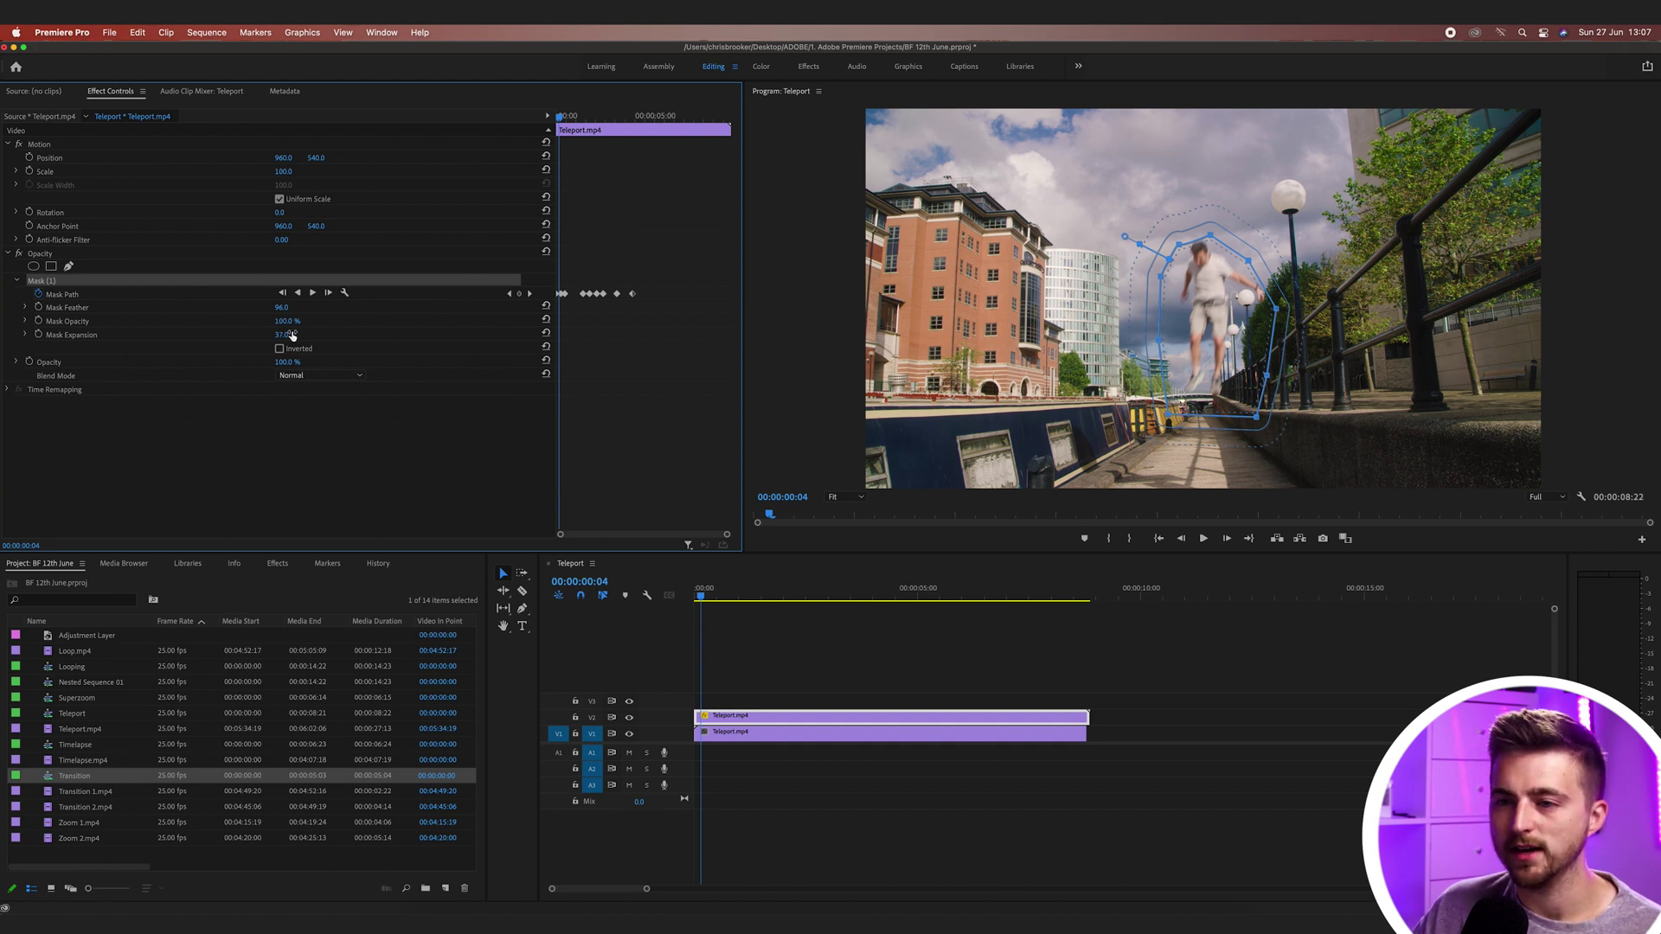
left_click_drag(301, 340, 314, 340)
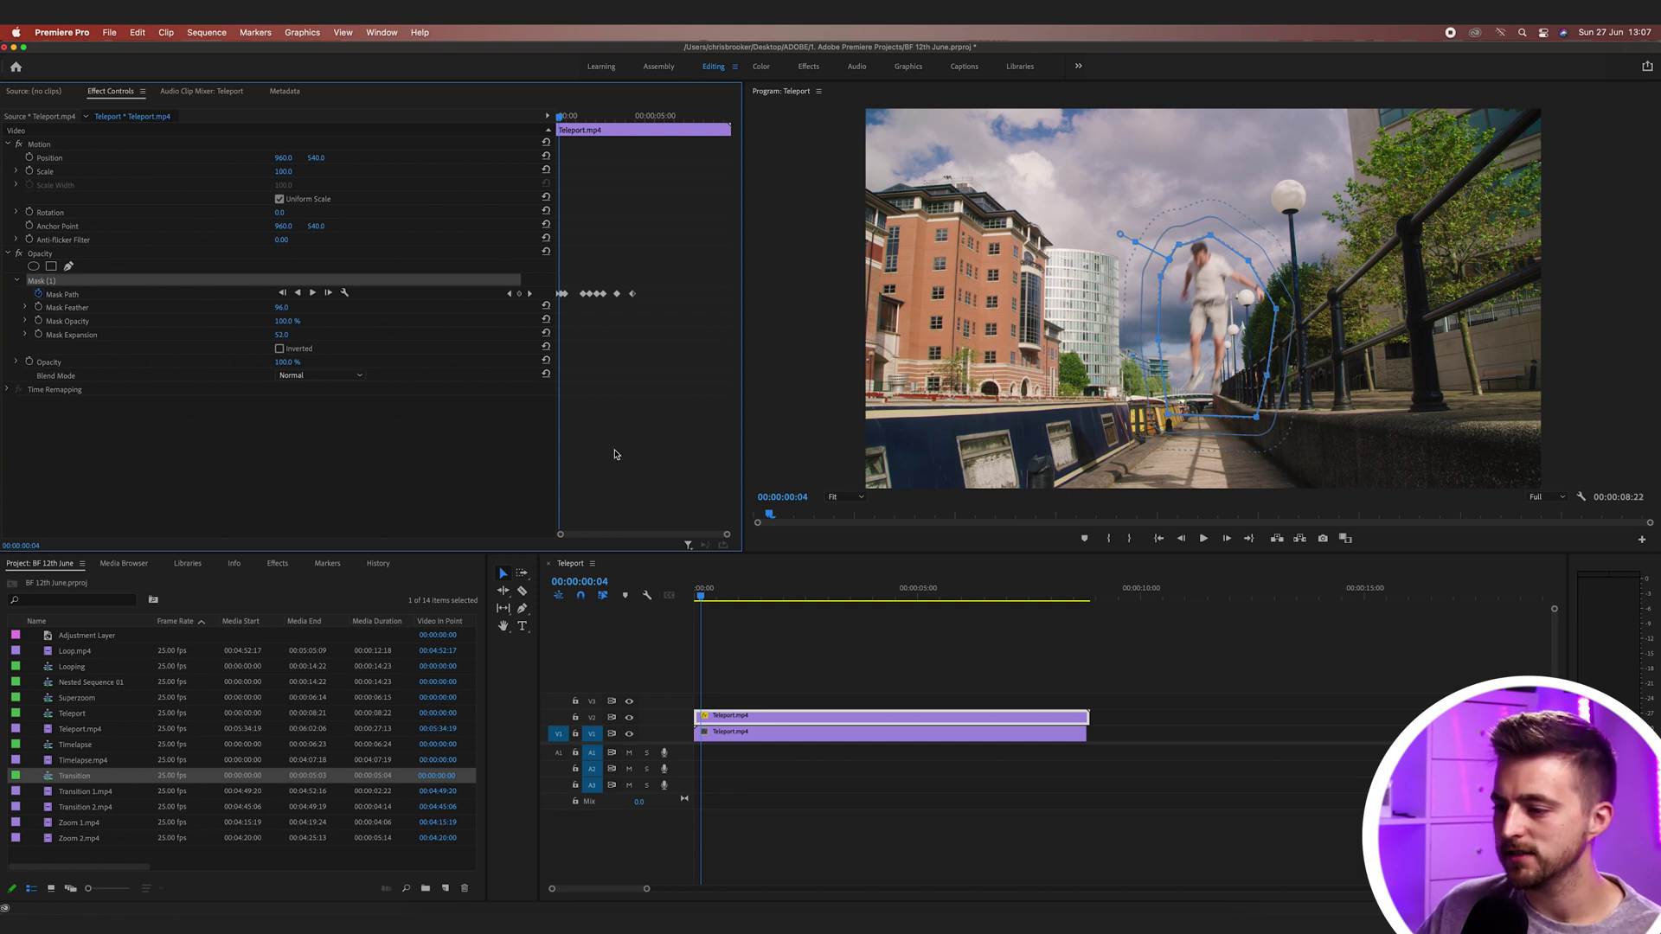
Step: Play the sequence from the beginning to check the softened mask edge as the man lands and walks
left_click(707, 592)
key("space")
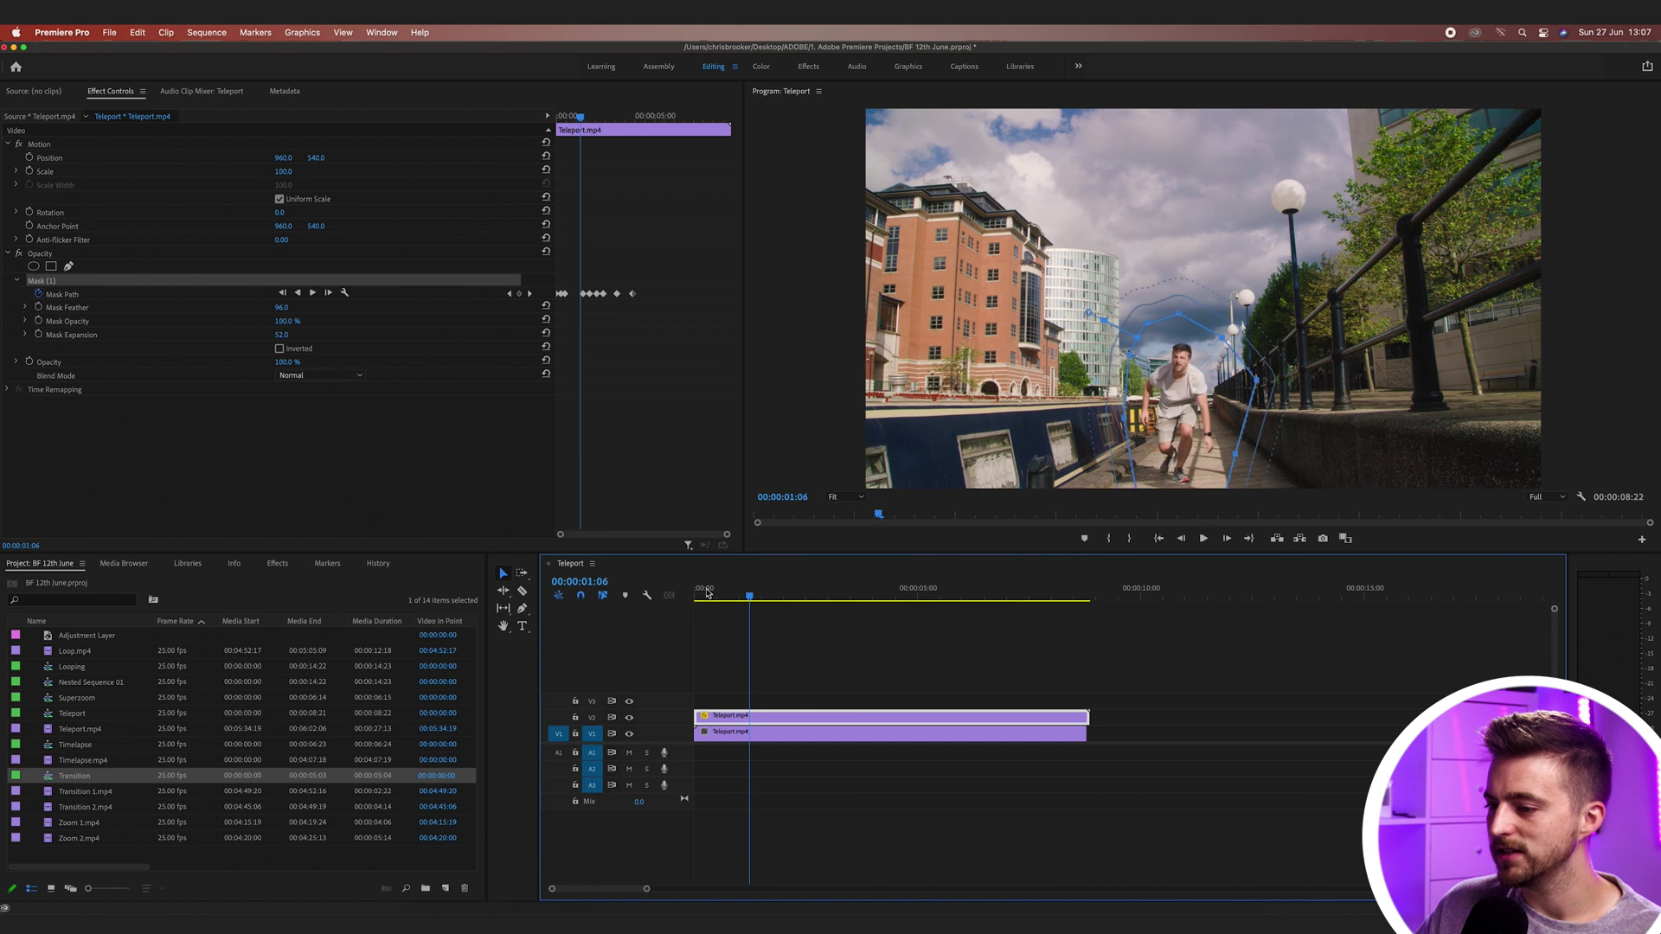
key("space")
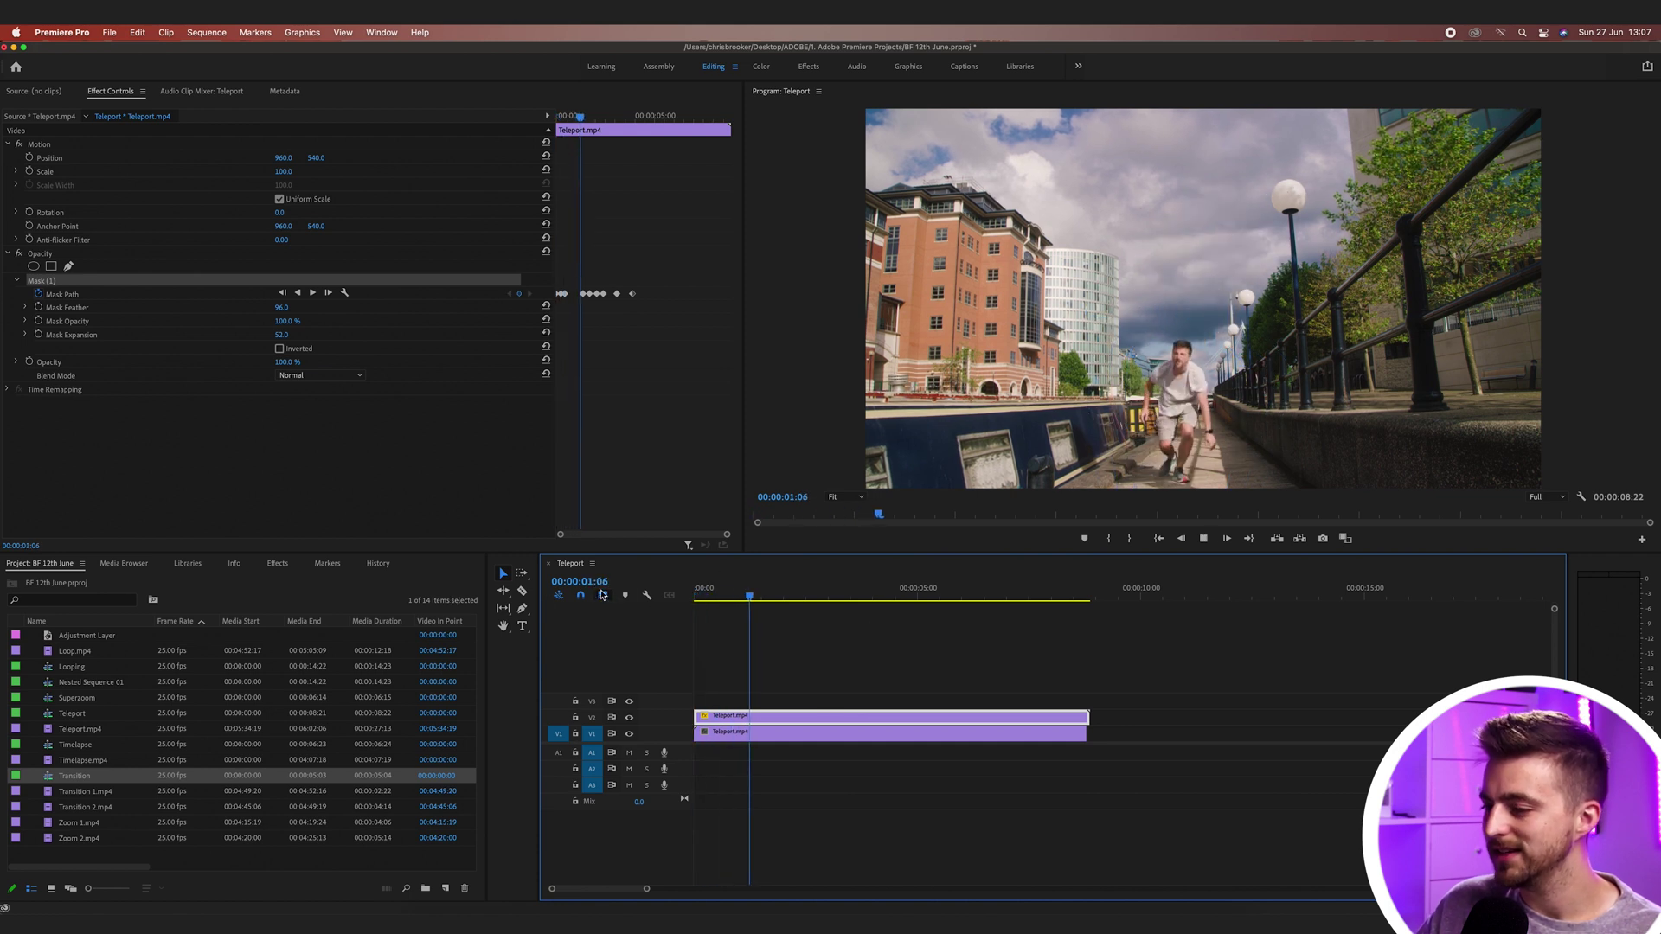
key("space")
left_click_drag(724, 590, 693, 592)
key("space")
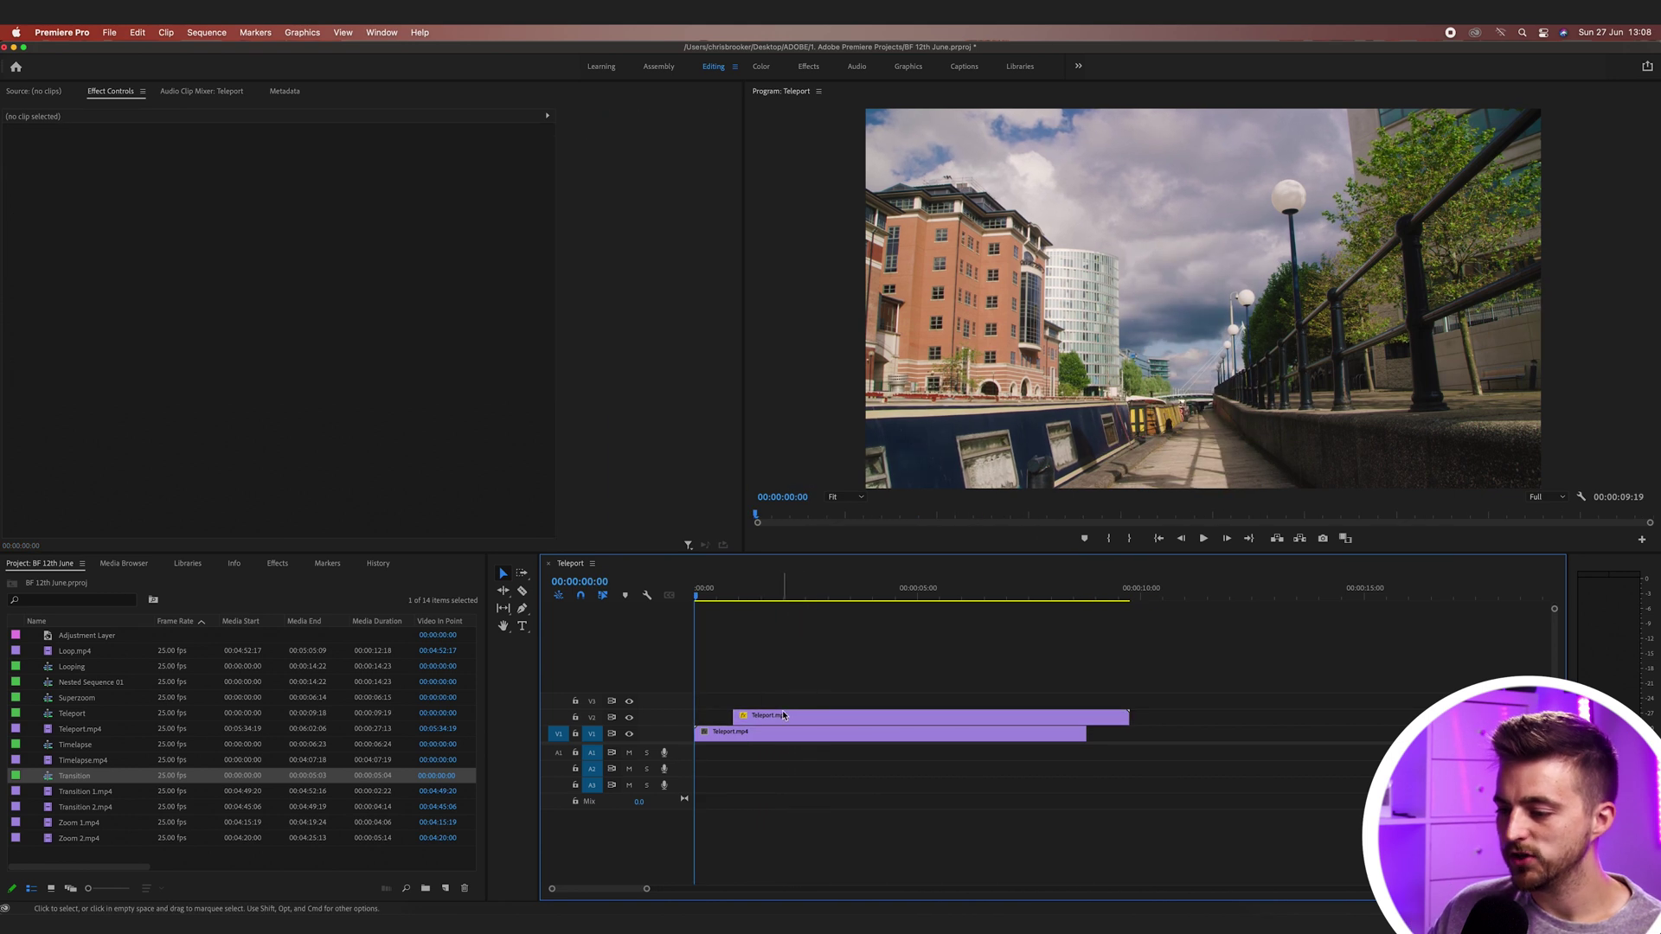
Step: Shift the upper Teleport.mp4 clip to start at 00:00:01:04, leaving the empty scene alone before it
left_click(784, 716)
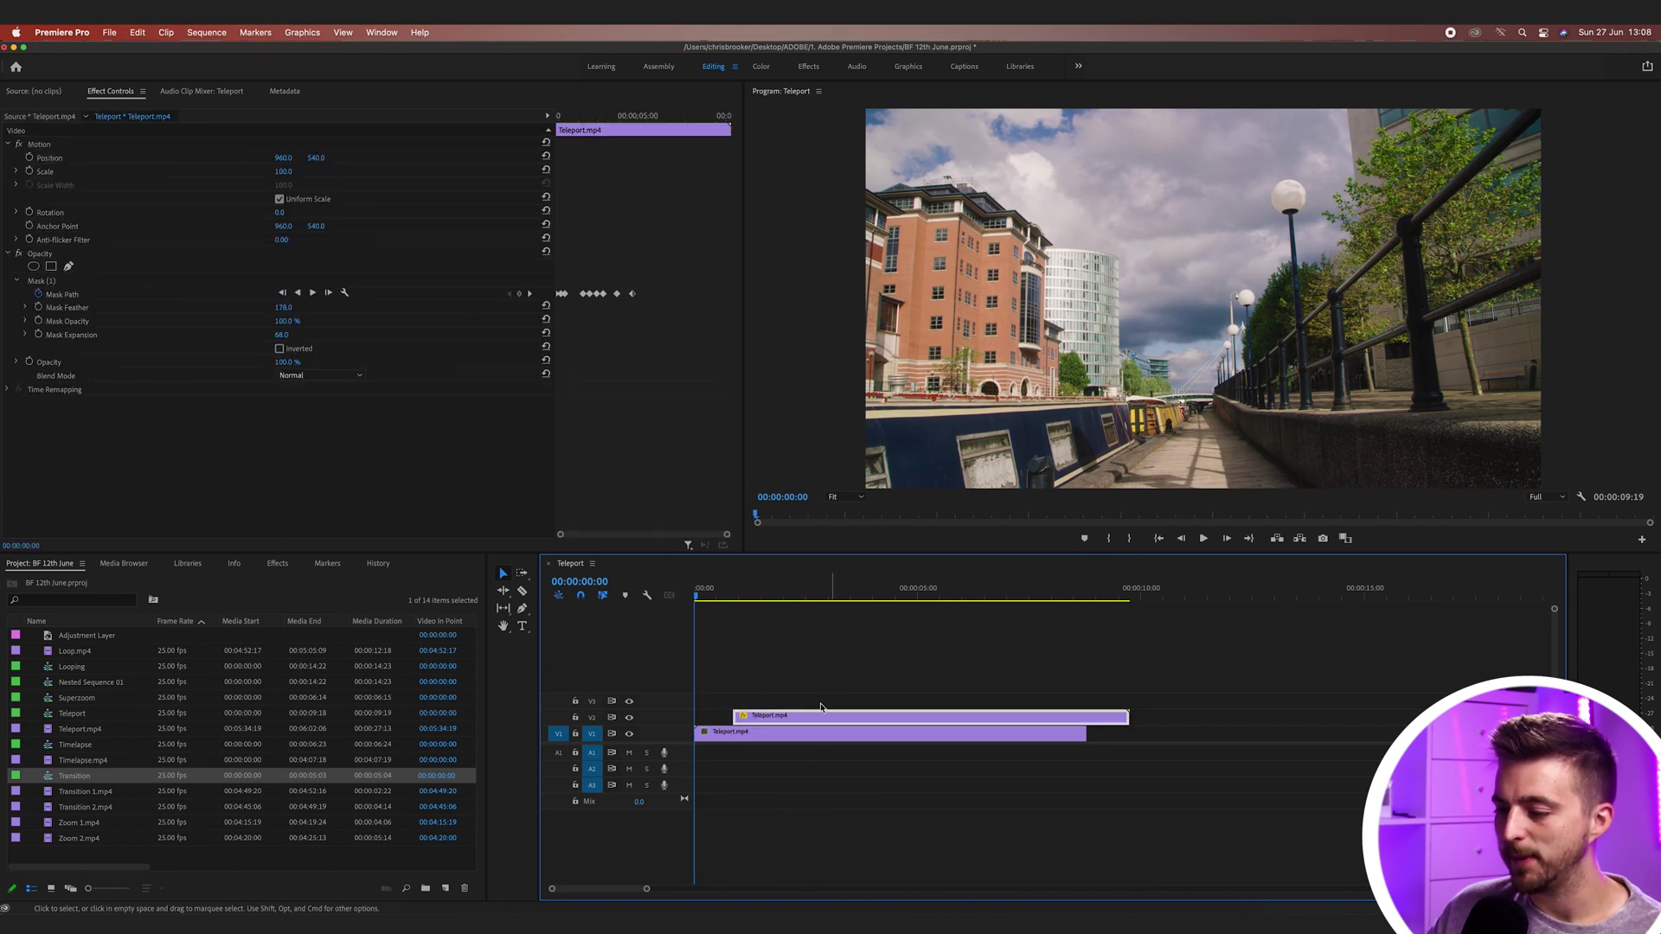
left_click_drag(789, 718, 820, 718)
left_click_drag(702, 597, 751, 599)
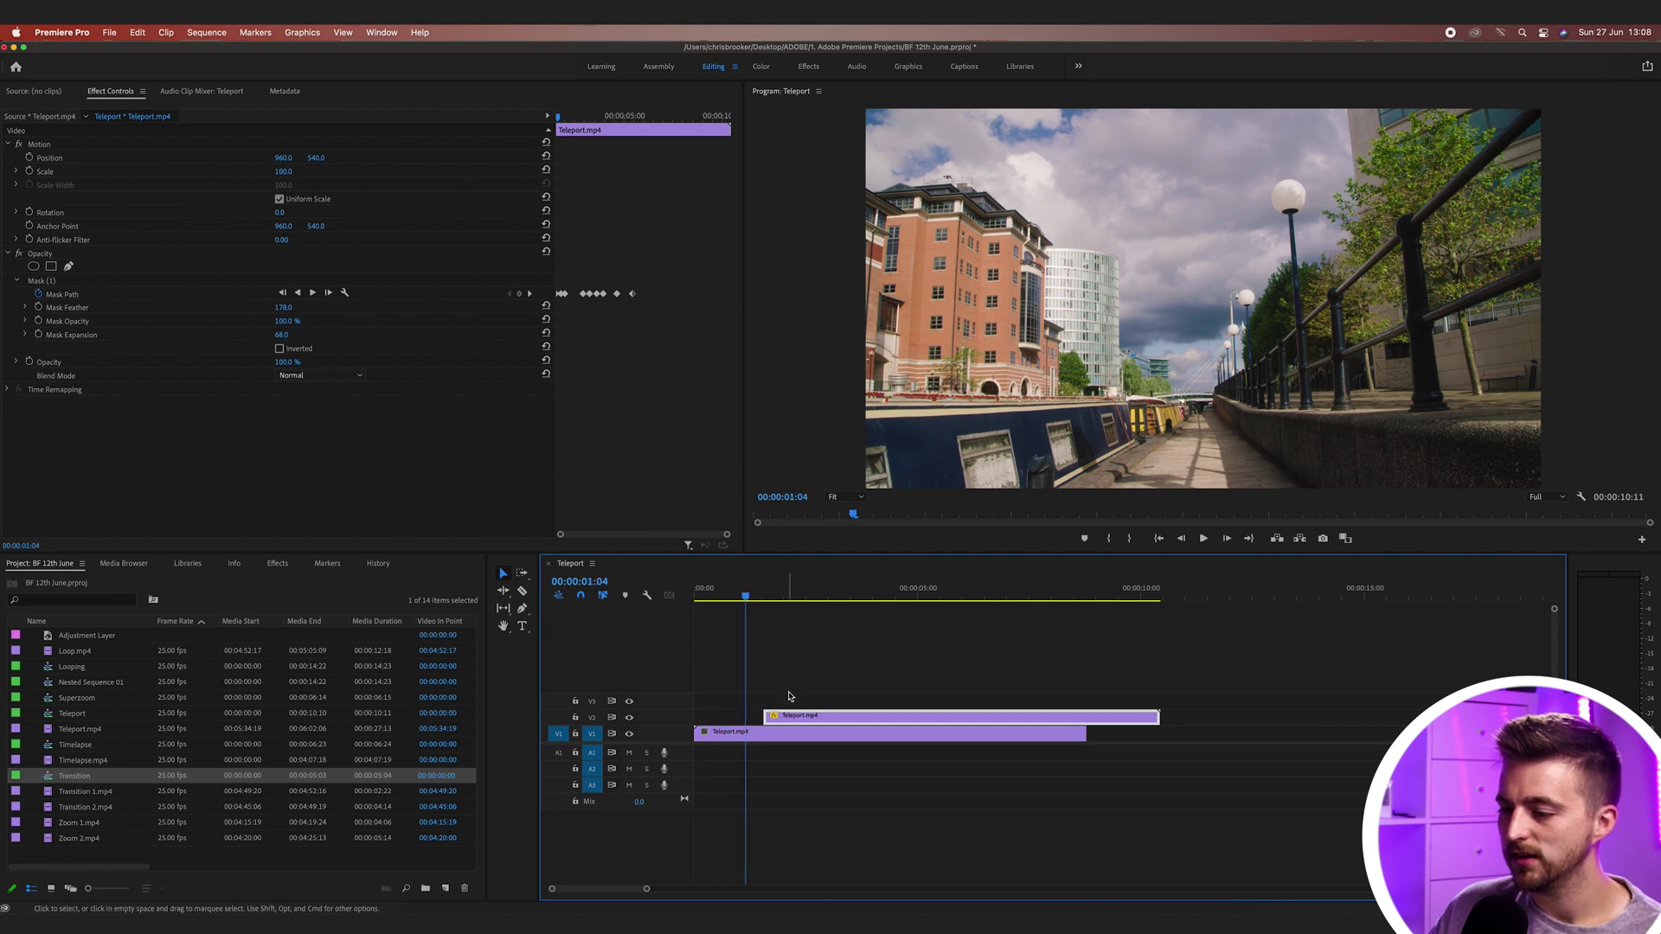
left_click_drag(794, 715, 789, 718)
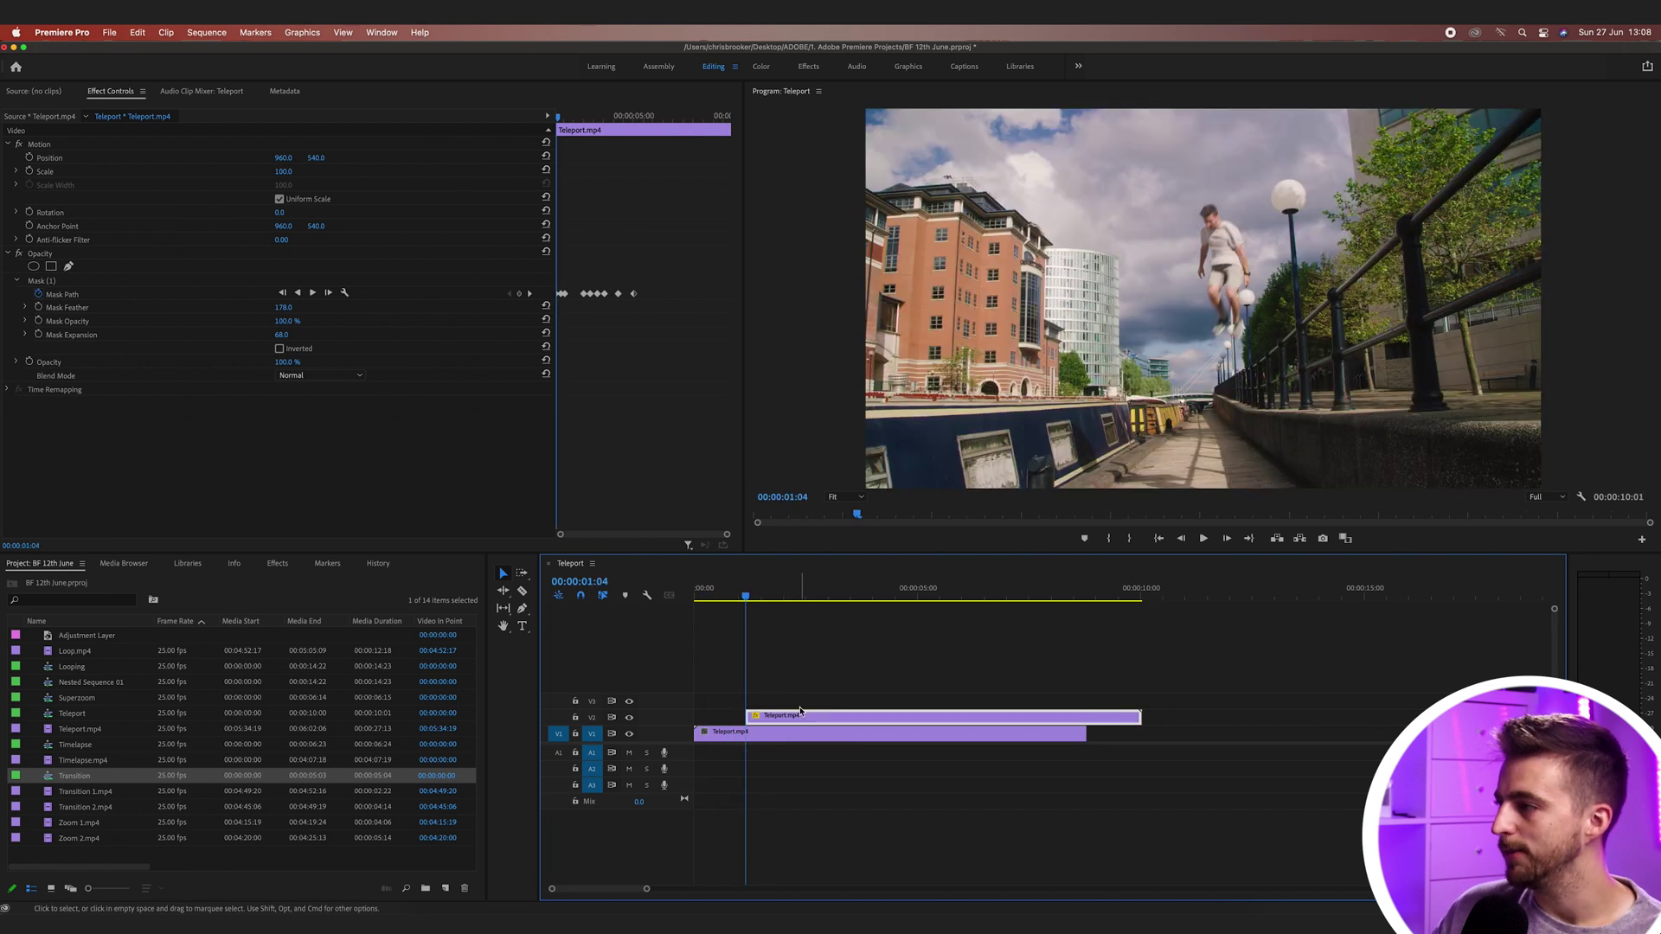
Step: Play the sequence from its beginning to check the moment the man appears in the empty scene
key("space")
key("Left")
key("Left")
key("Left")
key("Left")
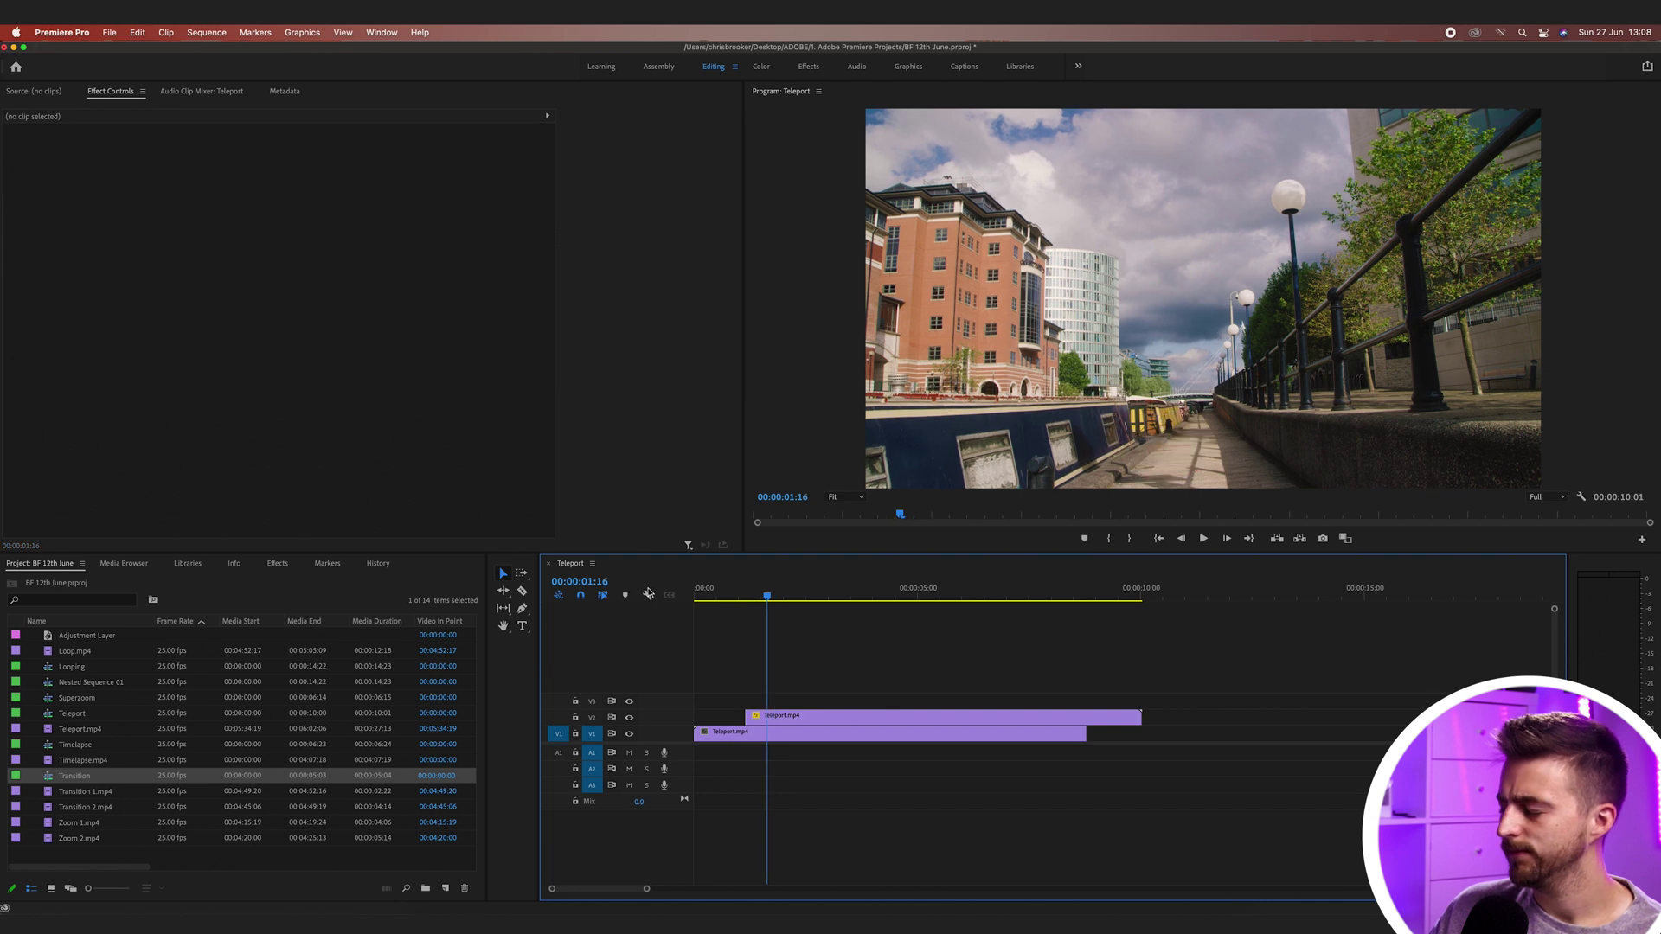
key("Home")
key("space")
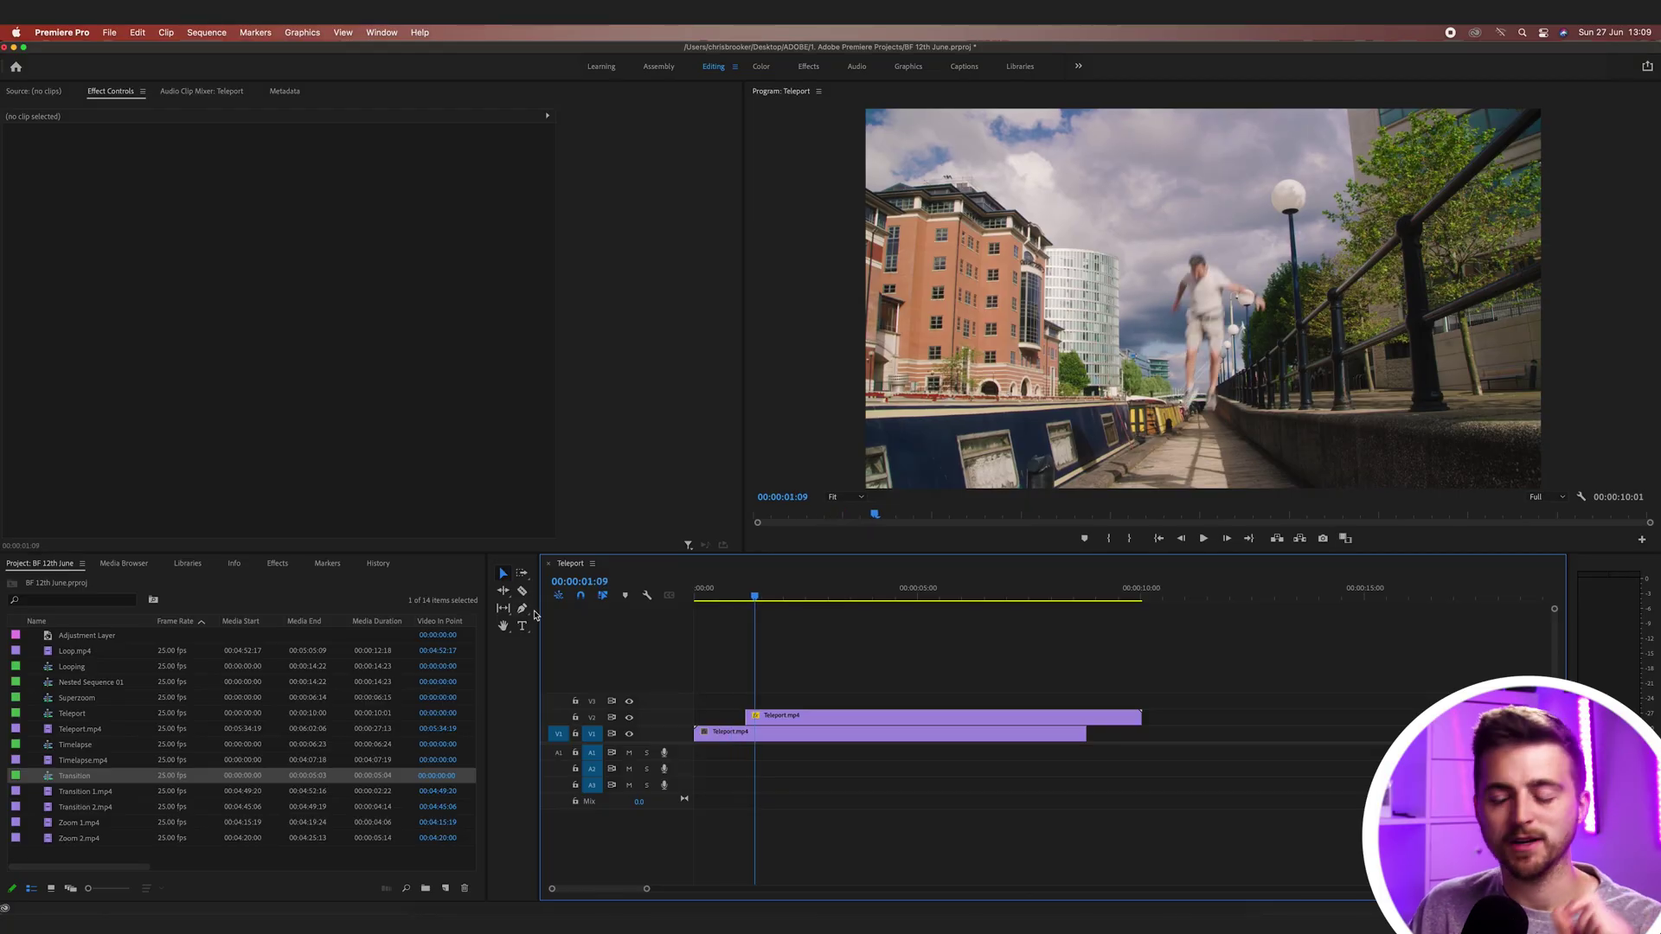
Step: Split the upper clip one frame after its start, at 00:00:01:05
key("Left")
key("Left")
key("Left")
key("Left")
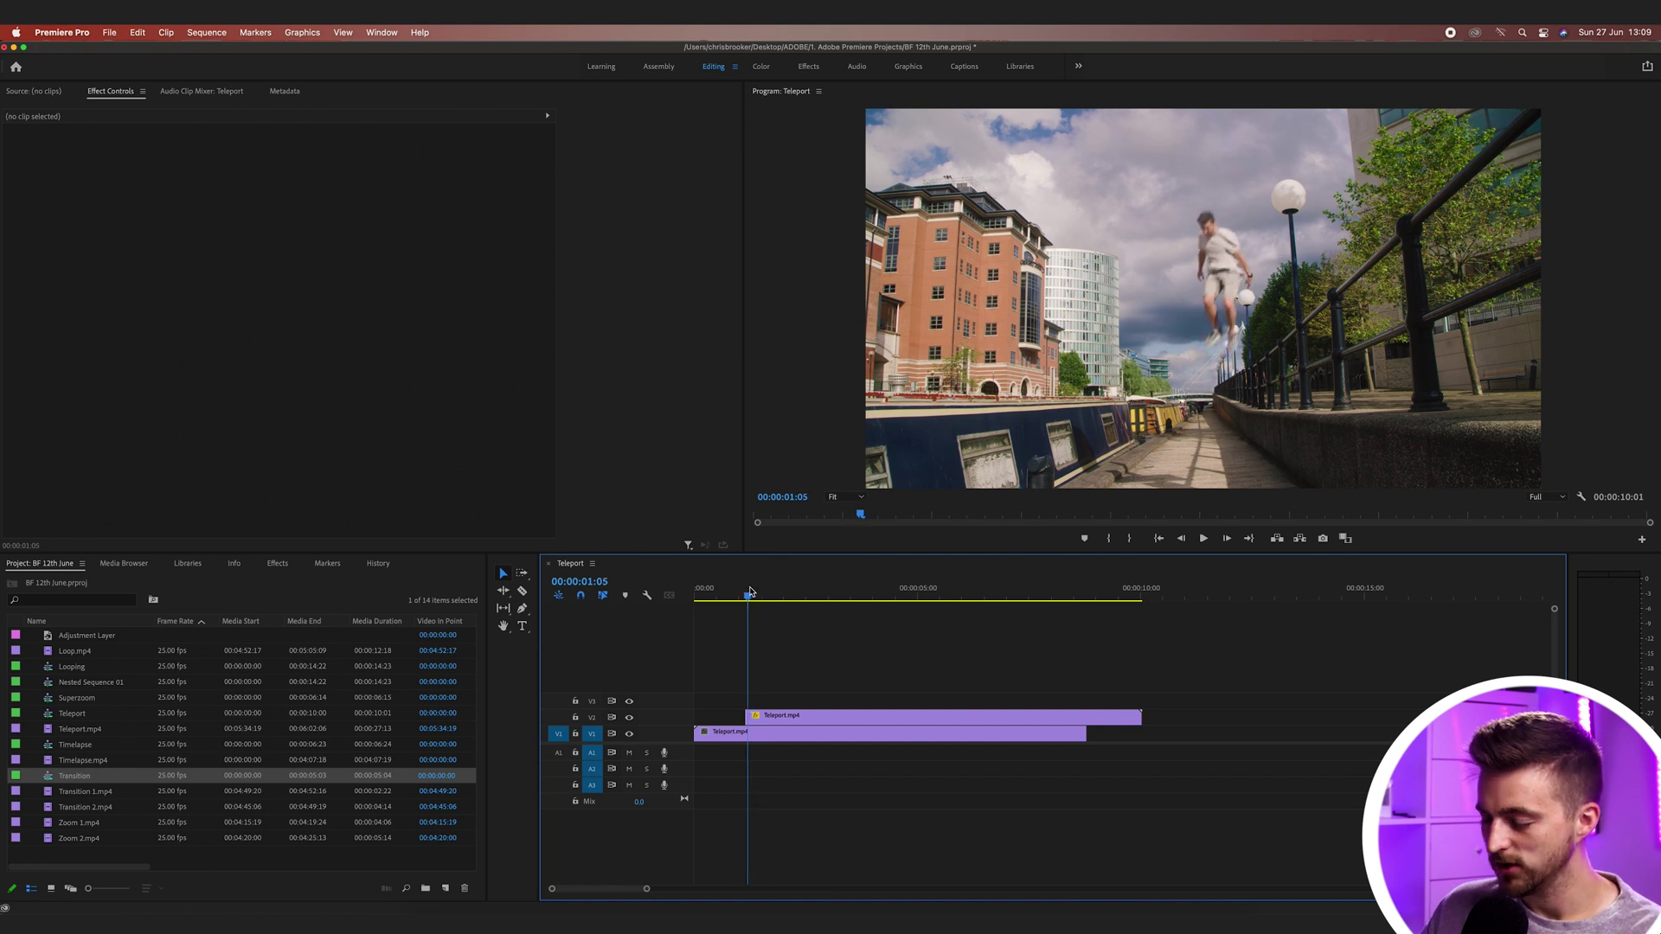
key("equal")
key("equal")
left_click(903, 716)
key("equal")
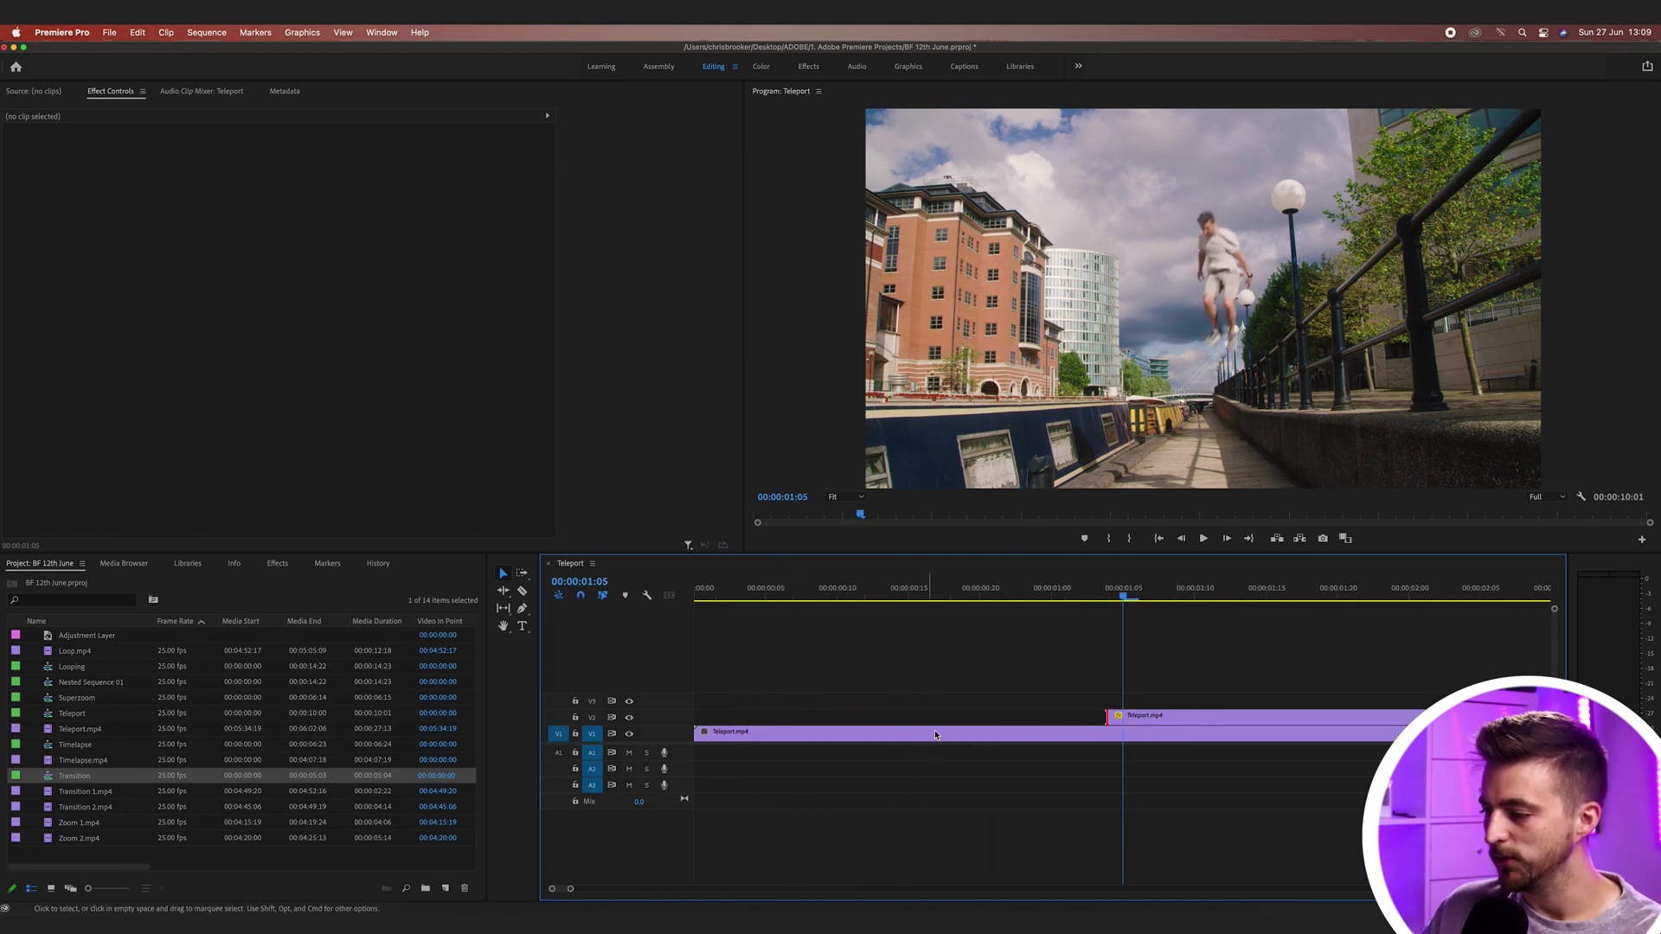
left_click(1150, 717)
key("Left")
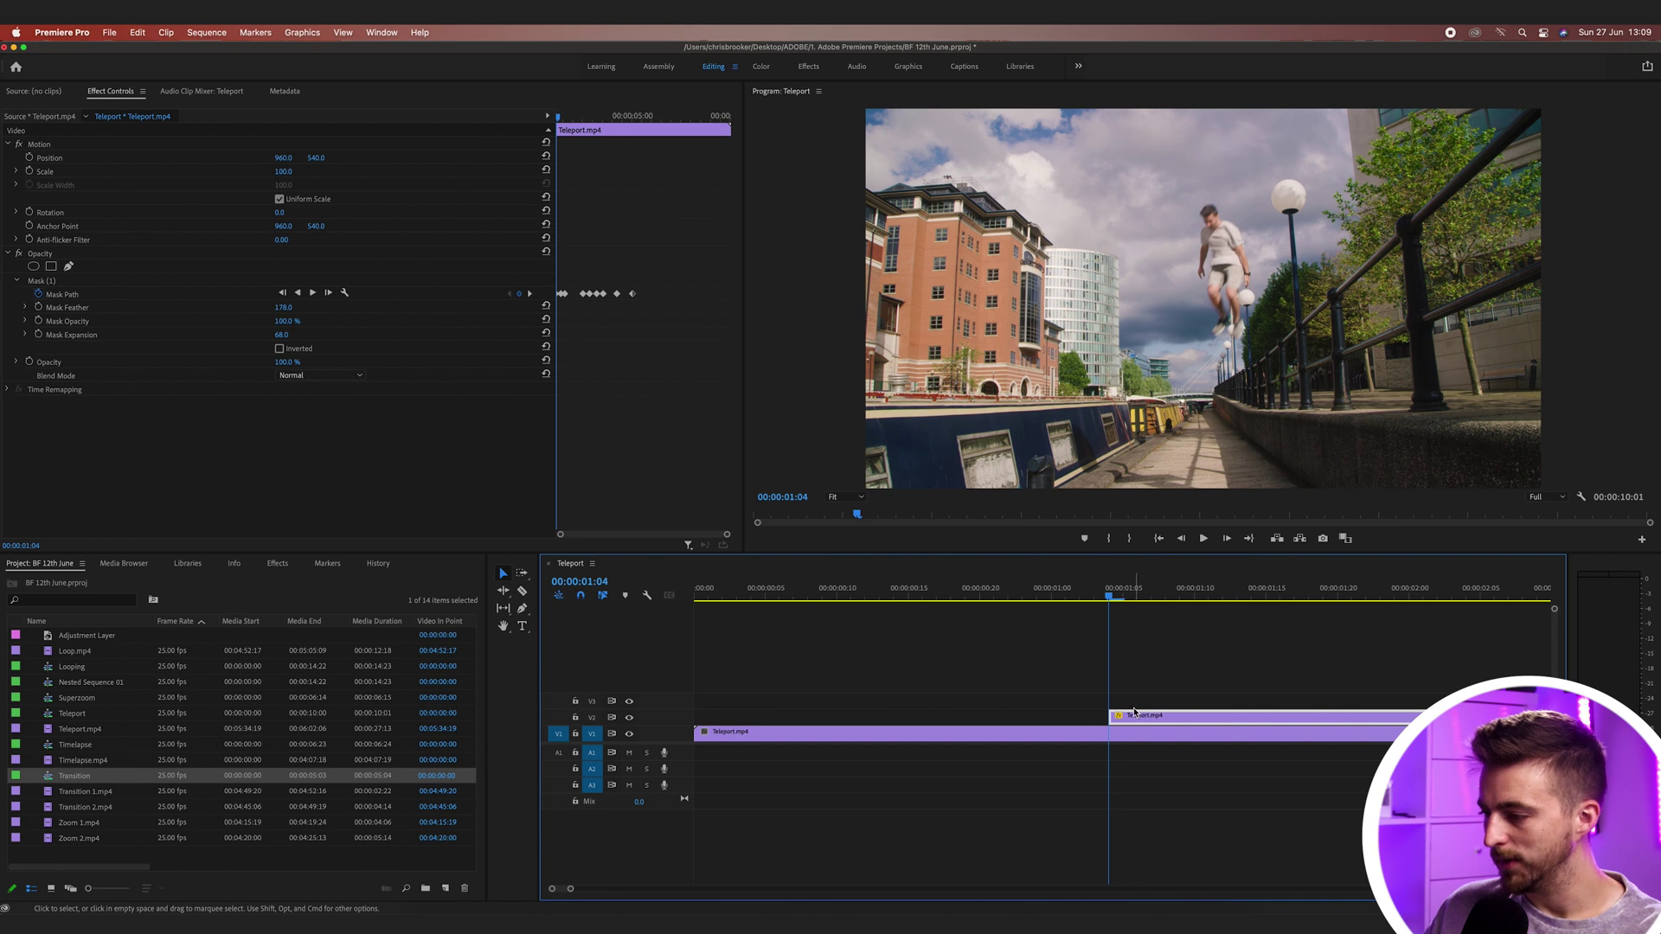
key("Right")
scroll(985, 678, "right", 4)
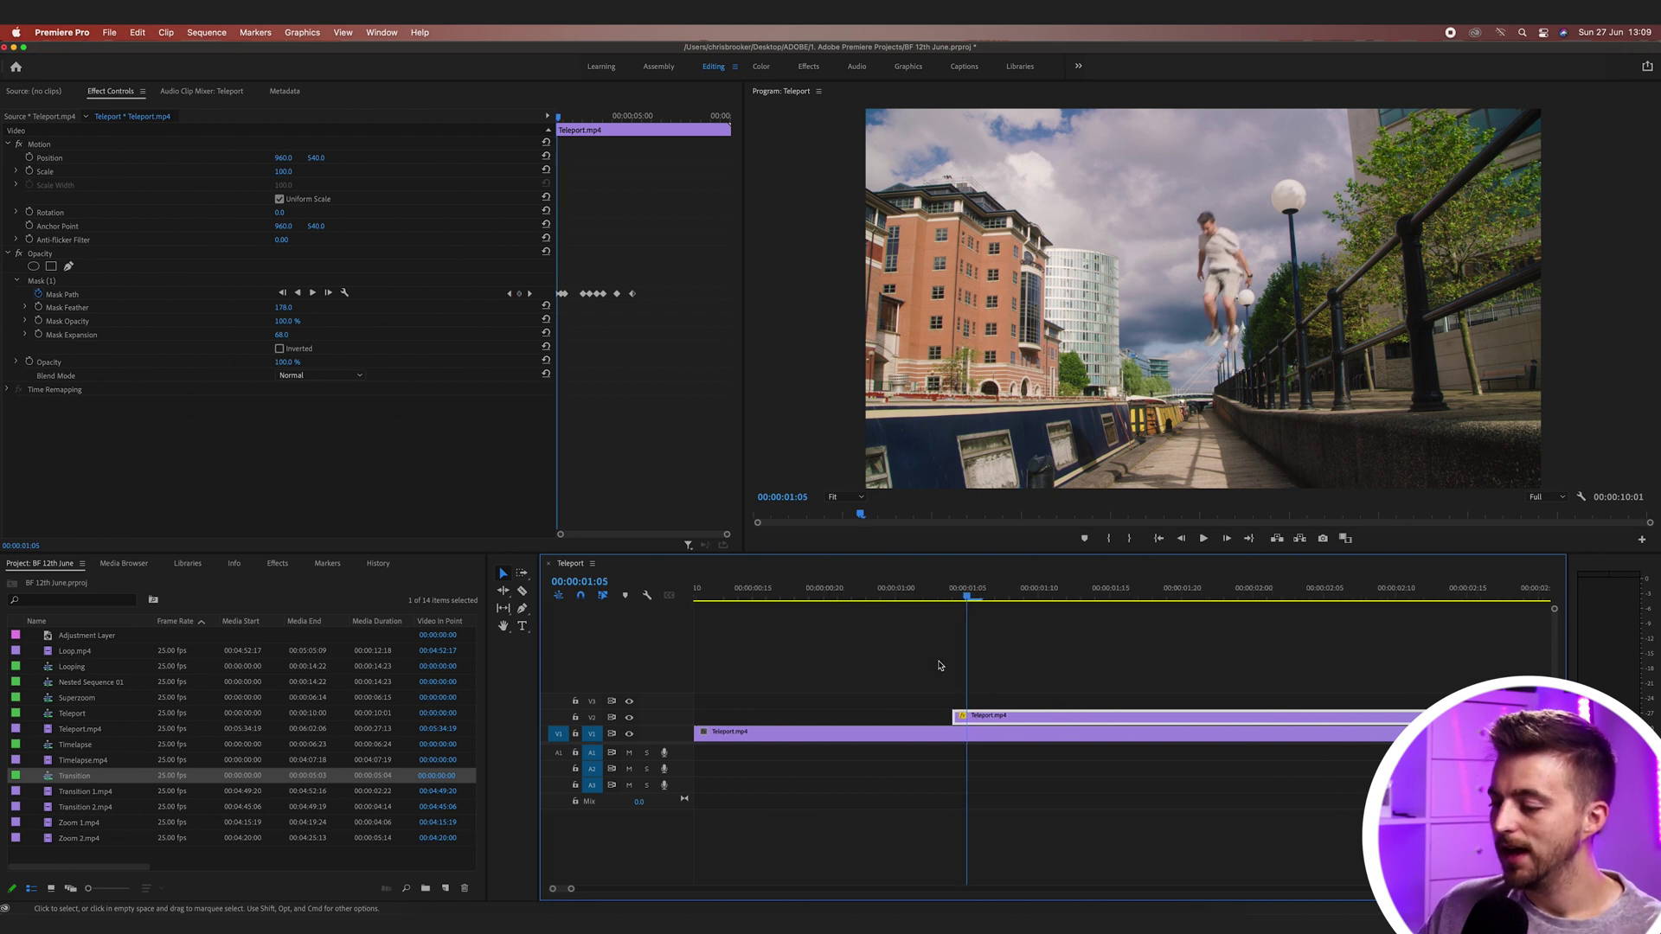
key("c")
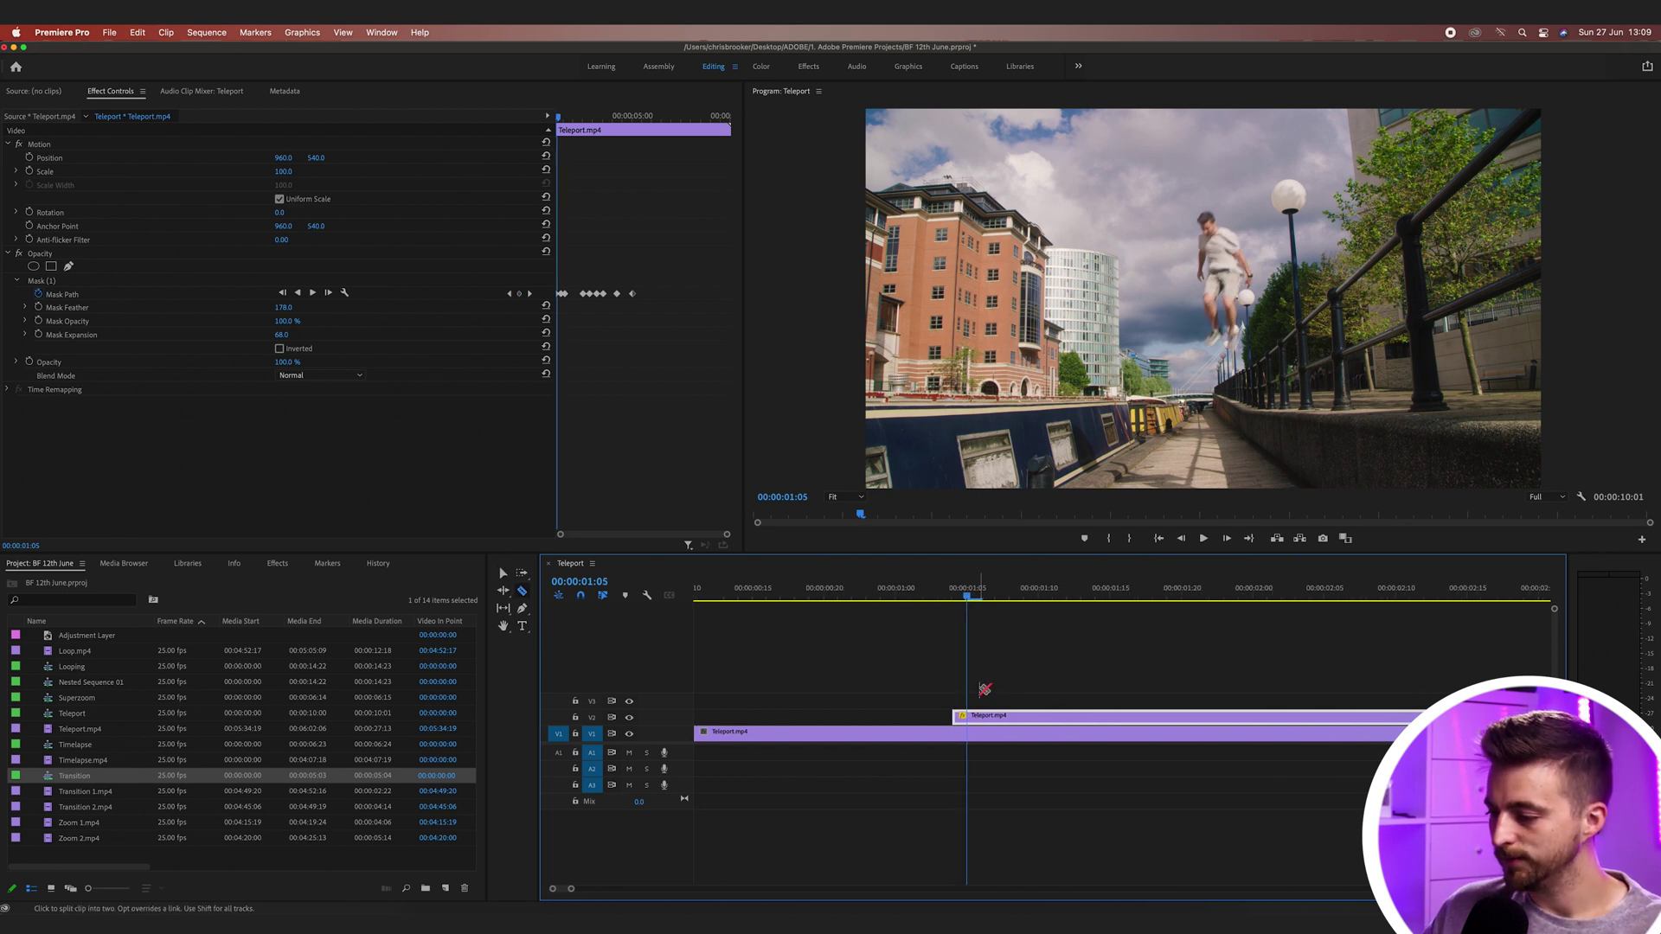
left_click(965, 714)
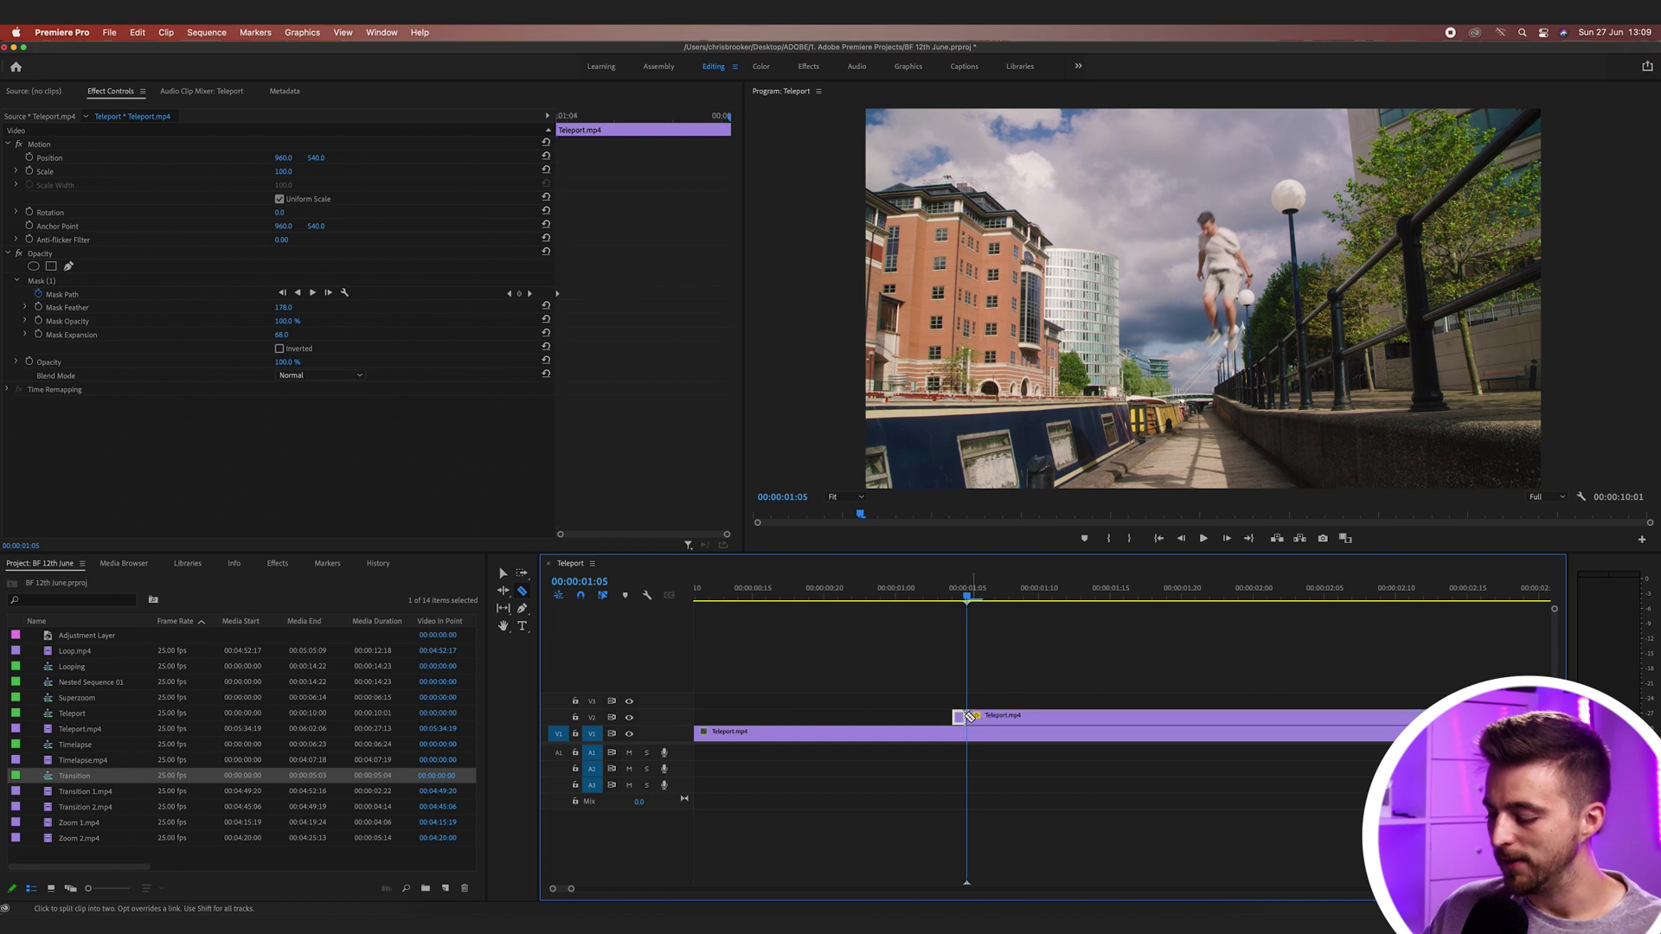
Step: Split the upper clip again at each of the frames 00:00:01:06, 00:00:01:07 and 00:00:01:08
key("Right")
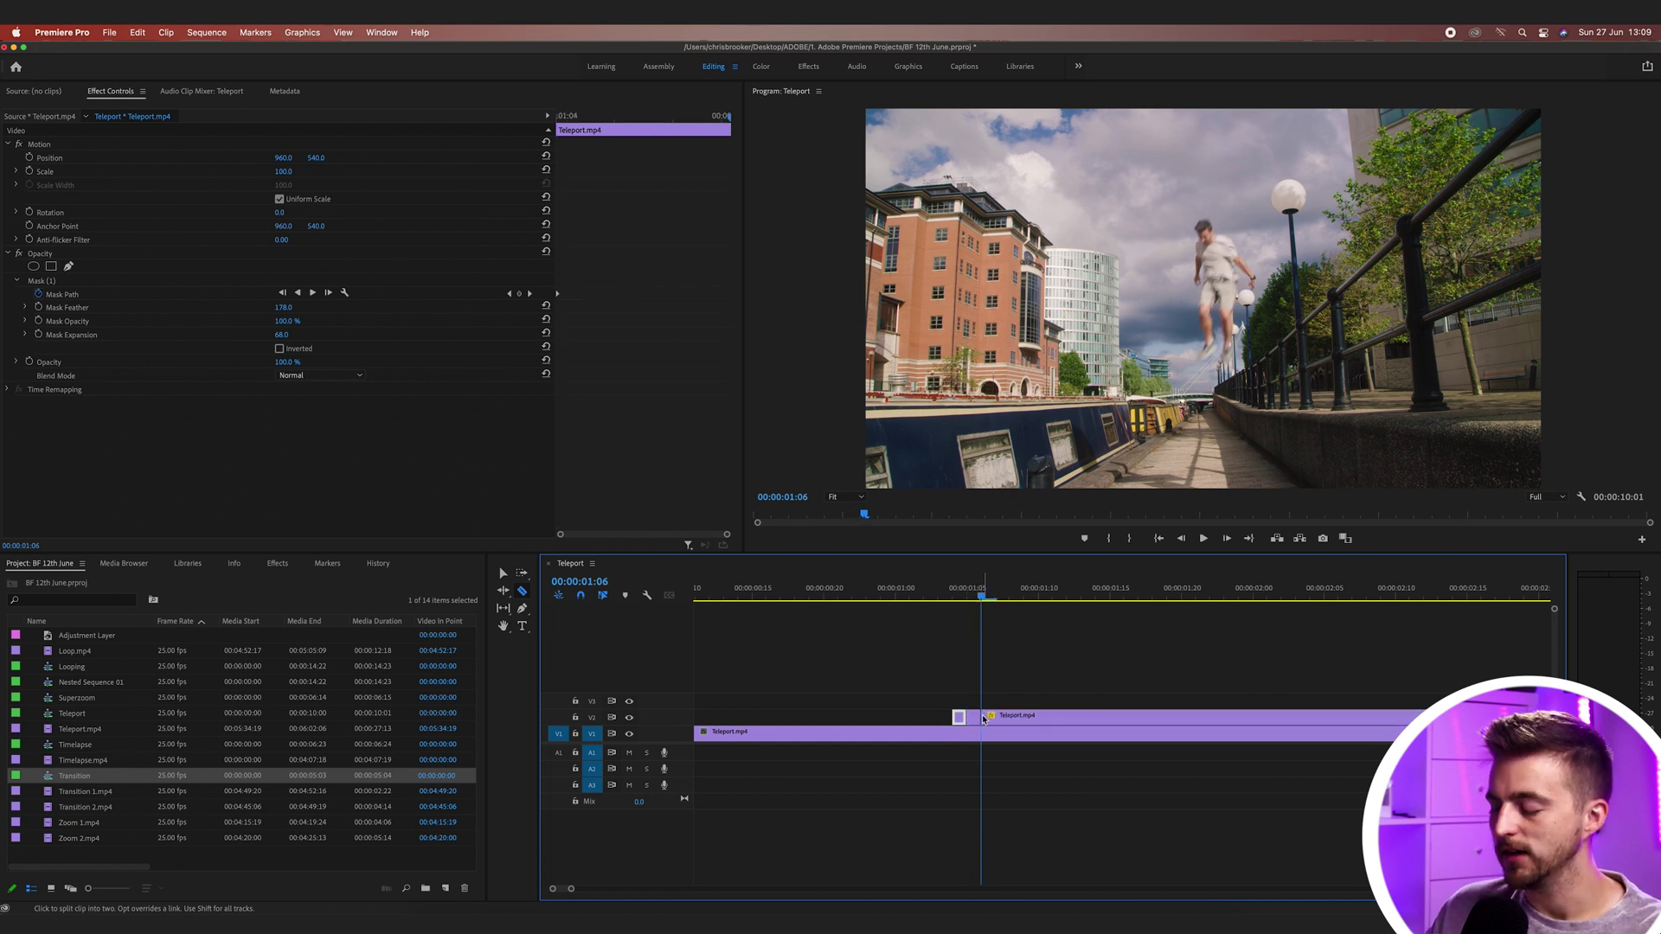
key("Right")
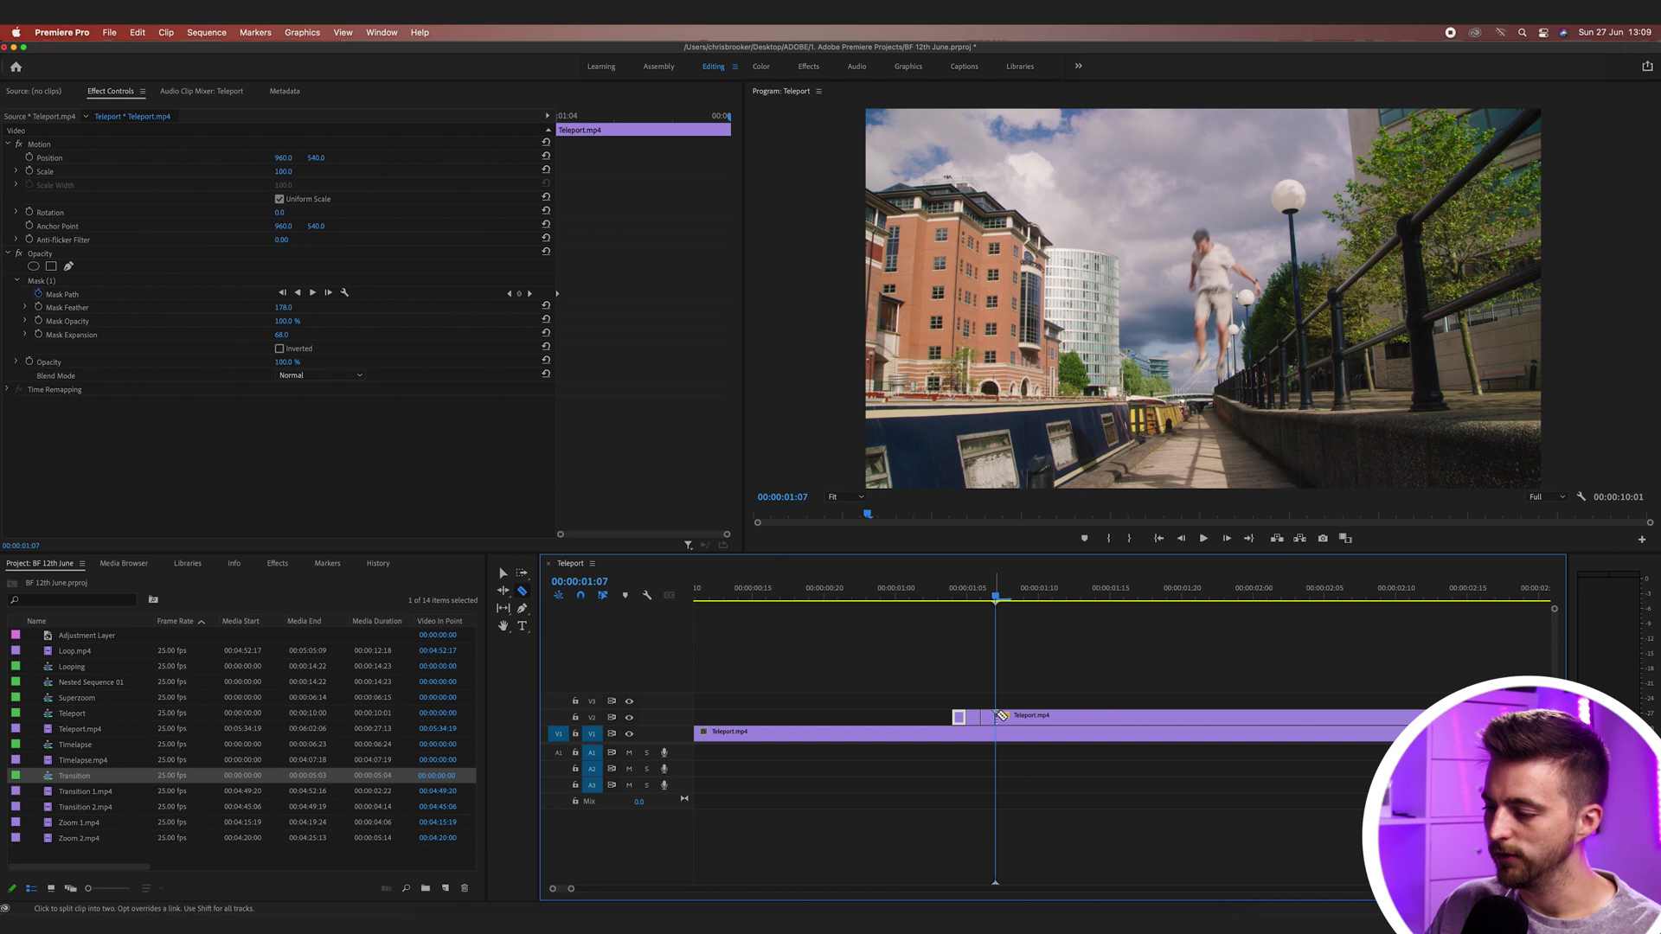
key("Right")
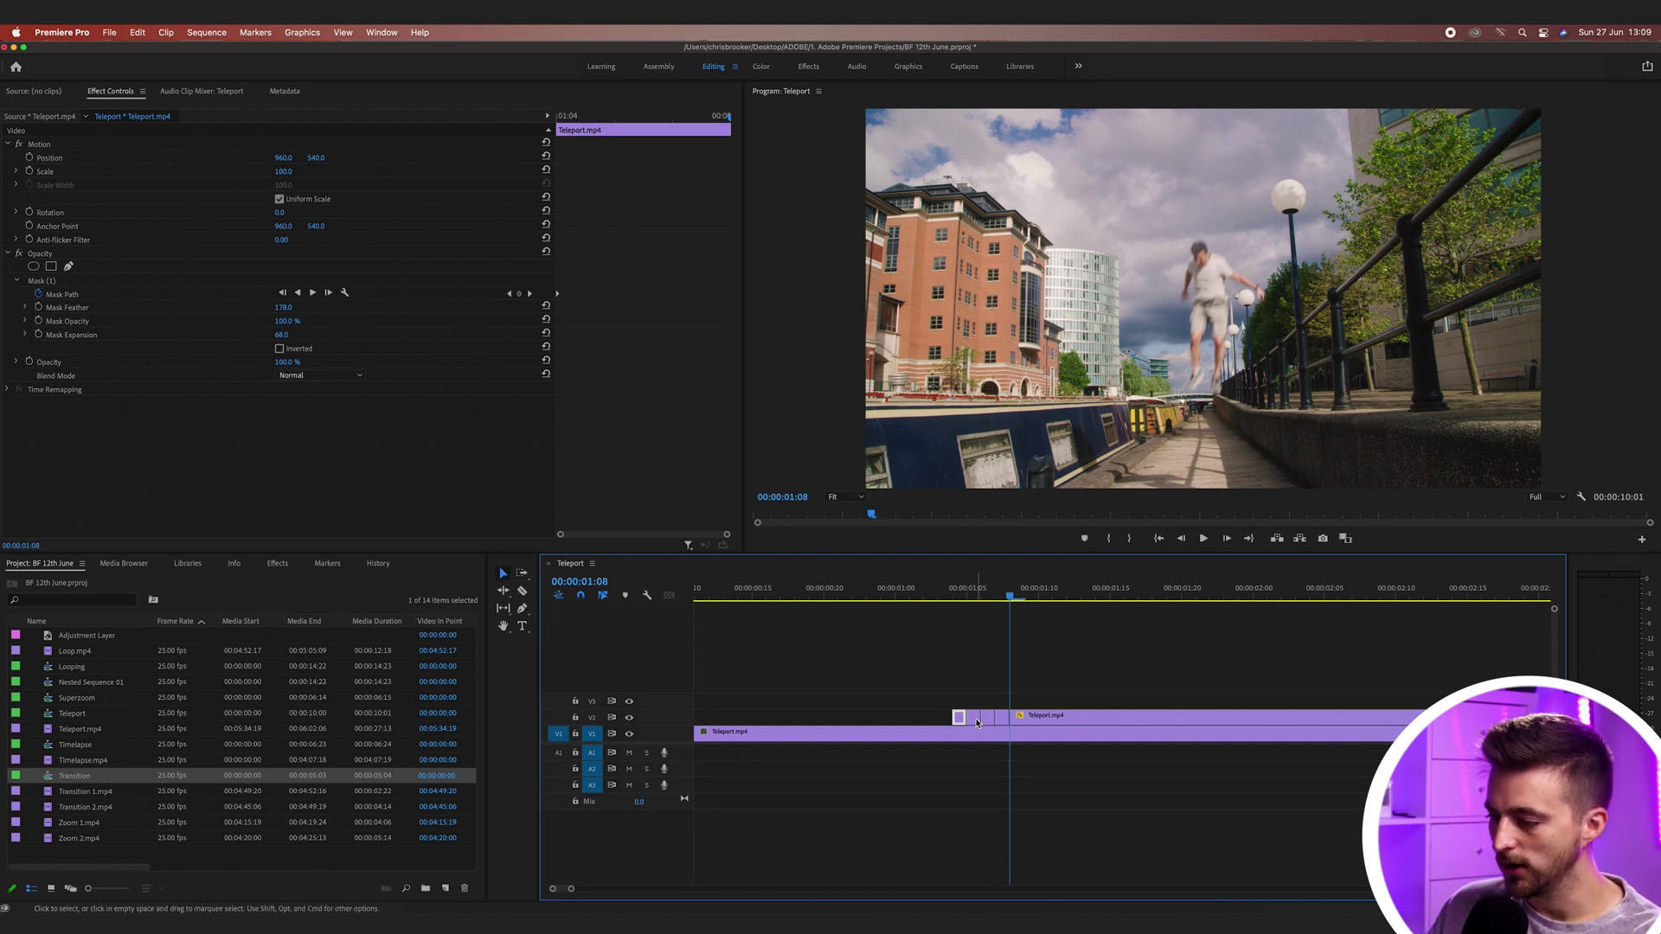
Step: Delete the second and fourth one-frame pieces of the upper clip, leaving gaps for a flicker
left_click(974, 716)
key("Delete")
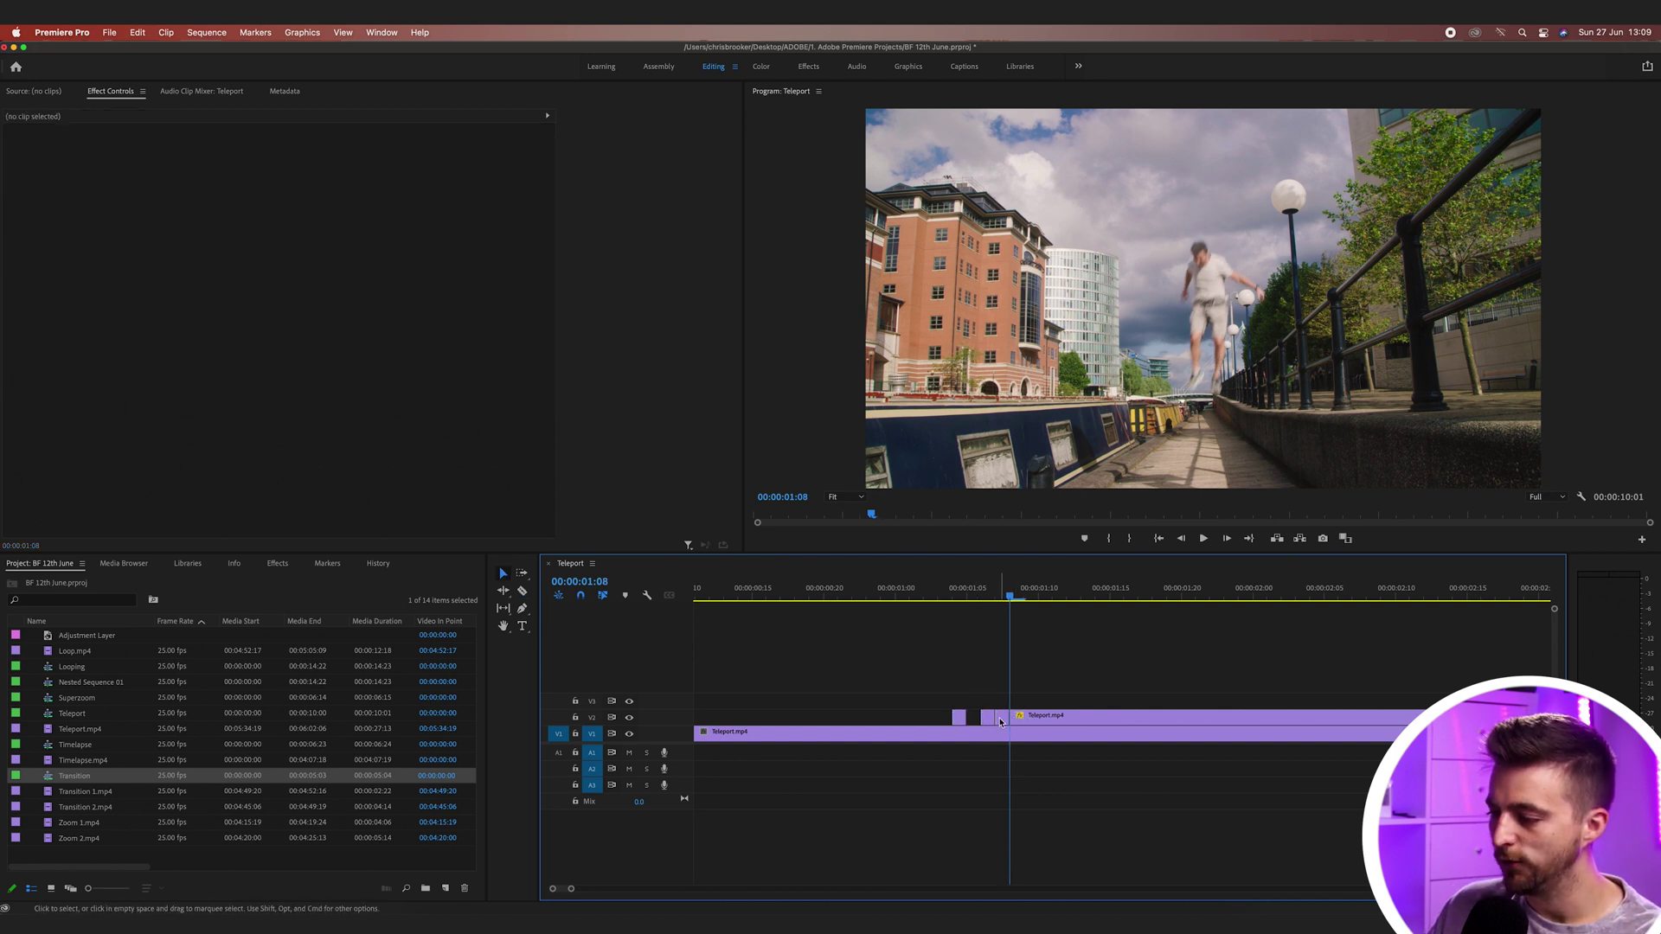
left_click(1001, 717)
key("Delete")
Step: Play through the one-frame pieces from shortly before them to check the flicker
left_click(804, 596)
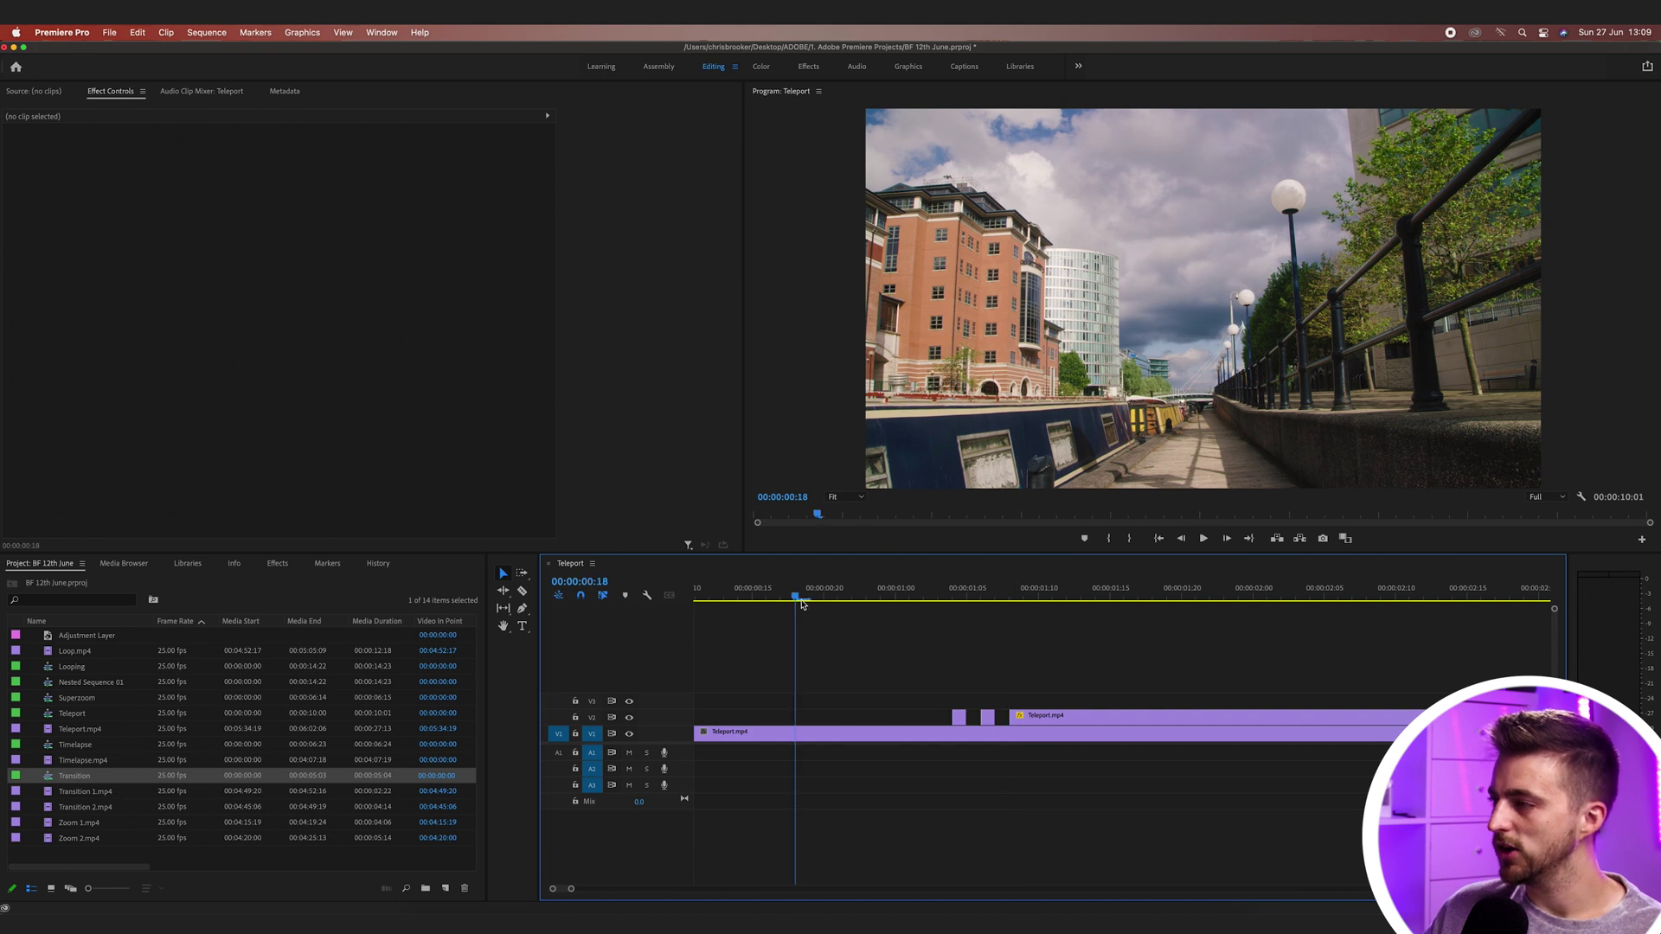
key("space")
left_click(872, 598)
key("space")
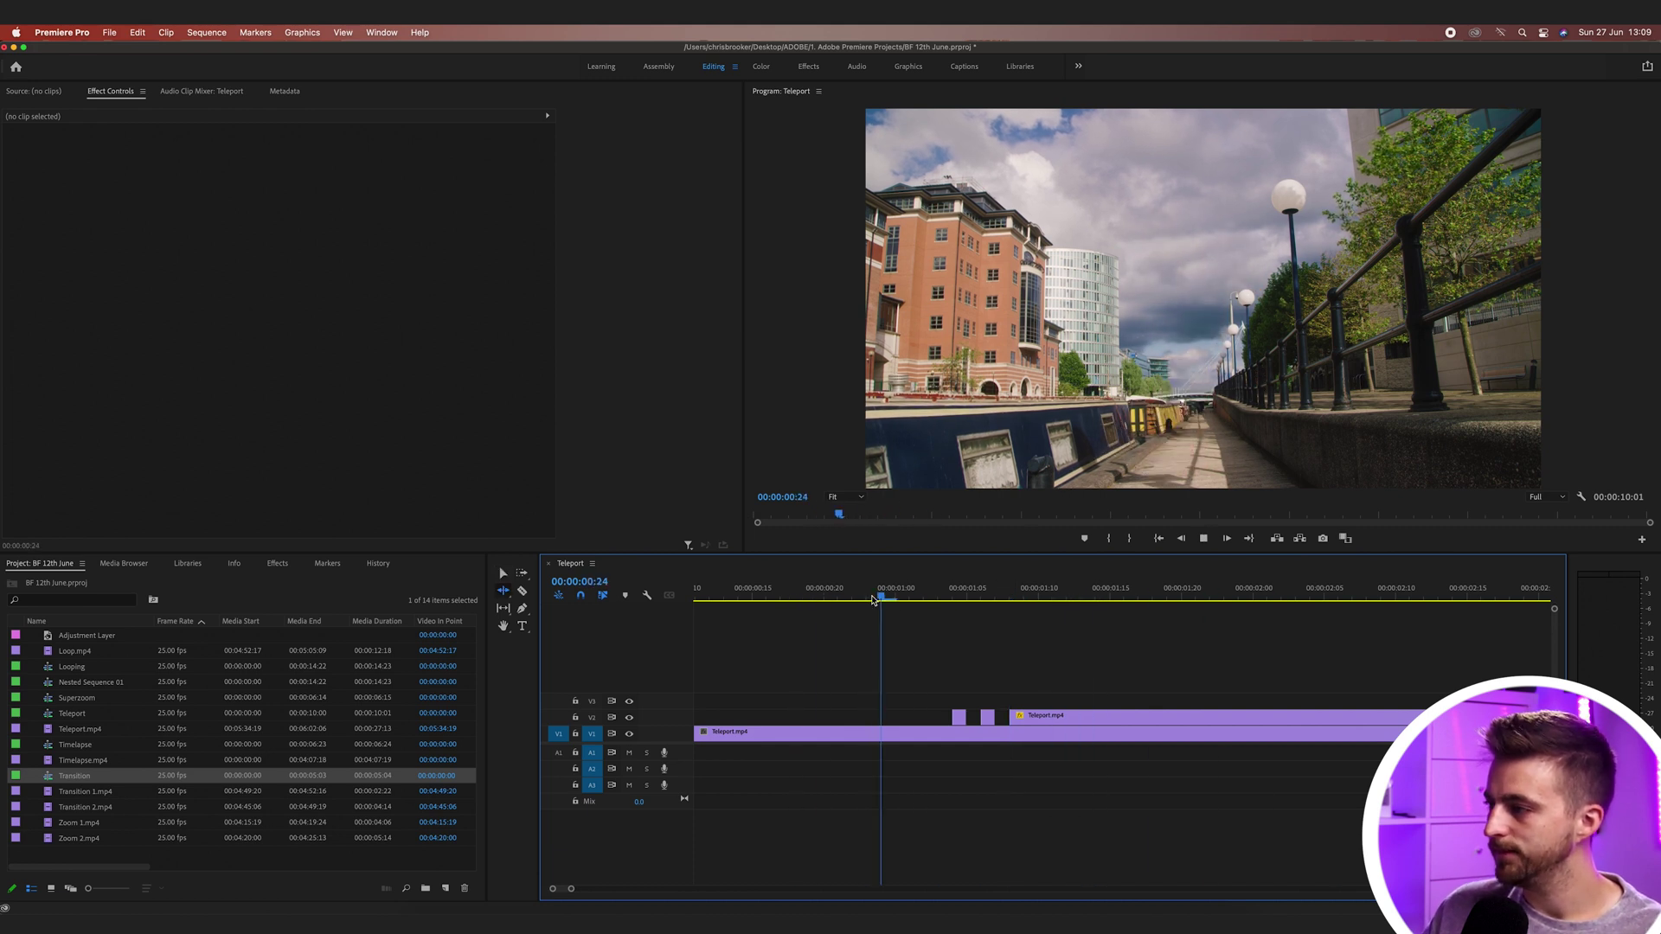
left_click(823, 597)
key("b")
Step: Set the opacity of the first one-frame piece, at 00:00:01:04, to 30%
left_click_drag(792, 601, 952, 597)
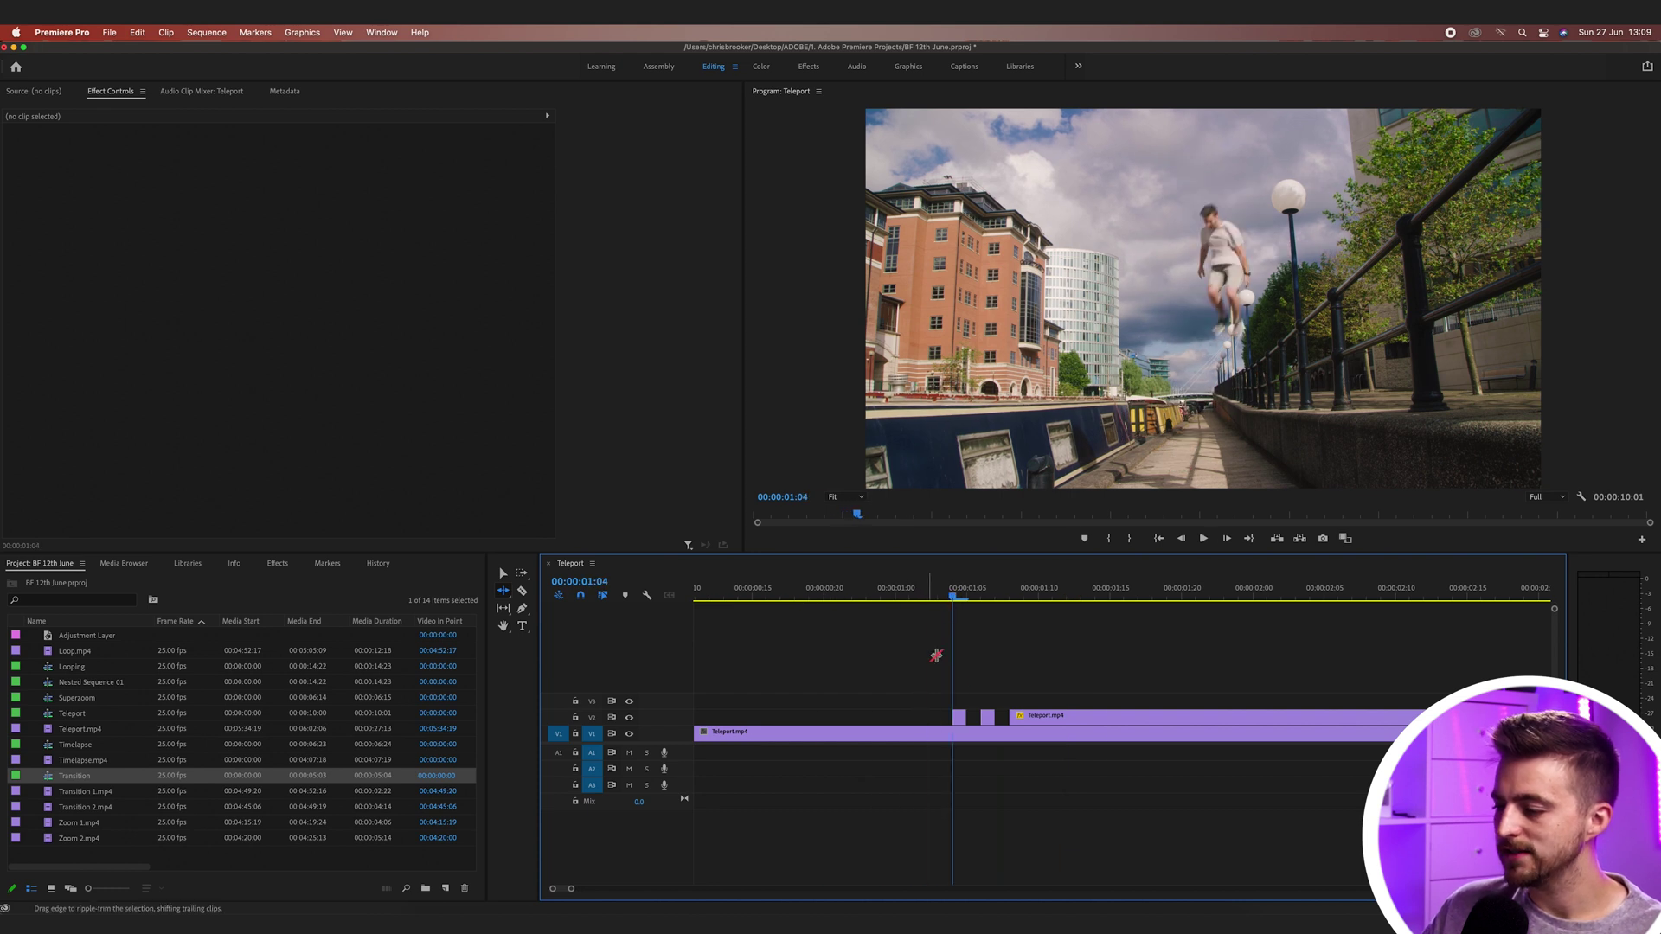
key("v")
left_click(958, 717)
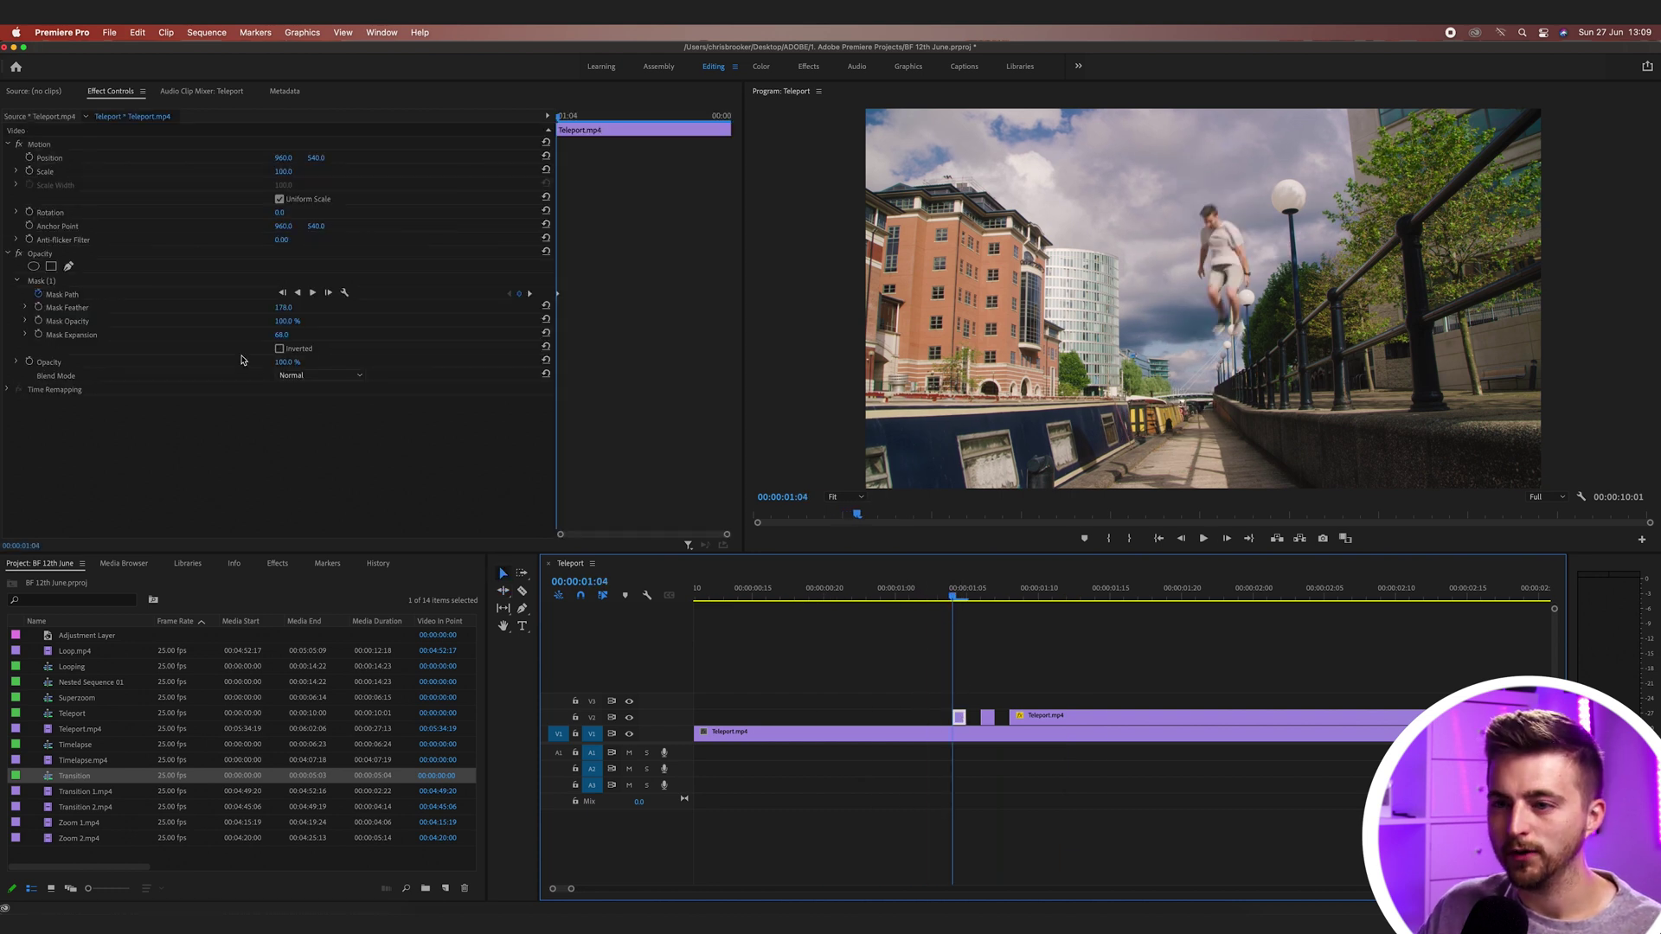
left_click(288, 362)
type("30")
key("Return")
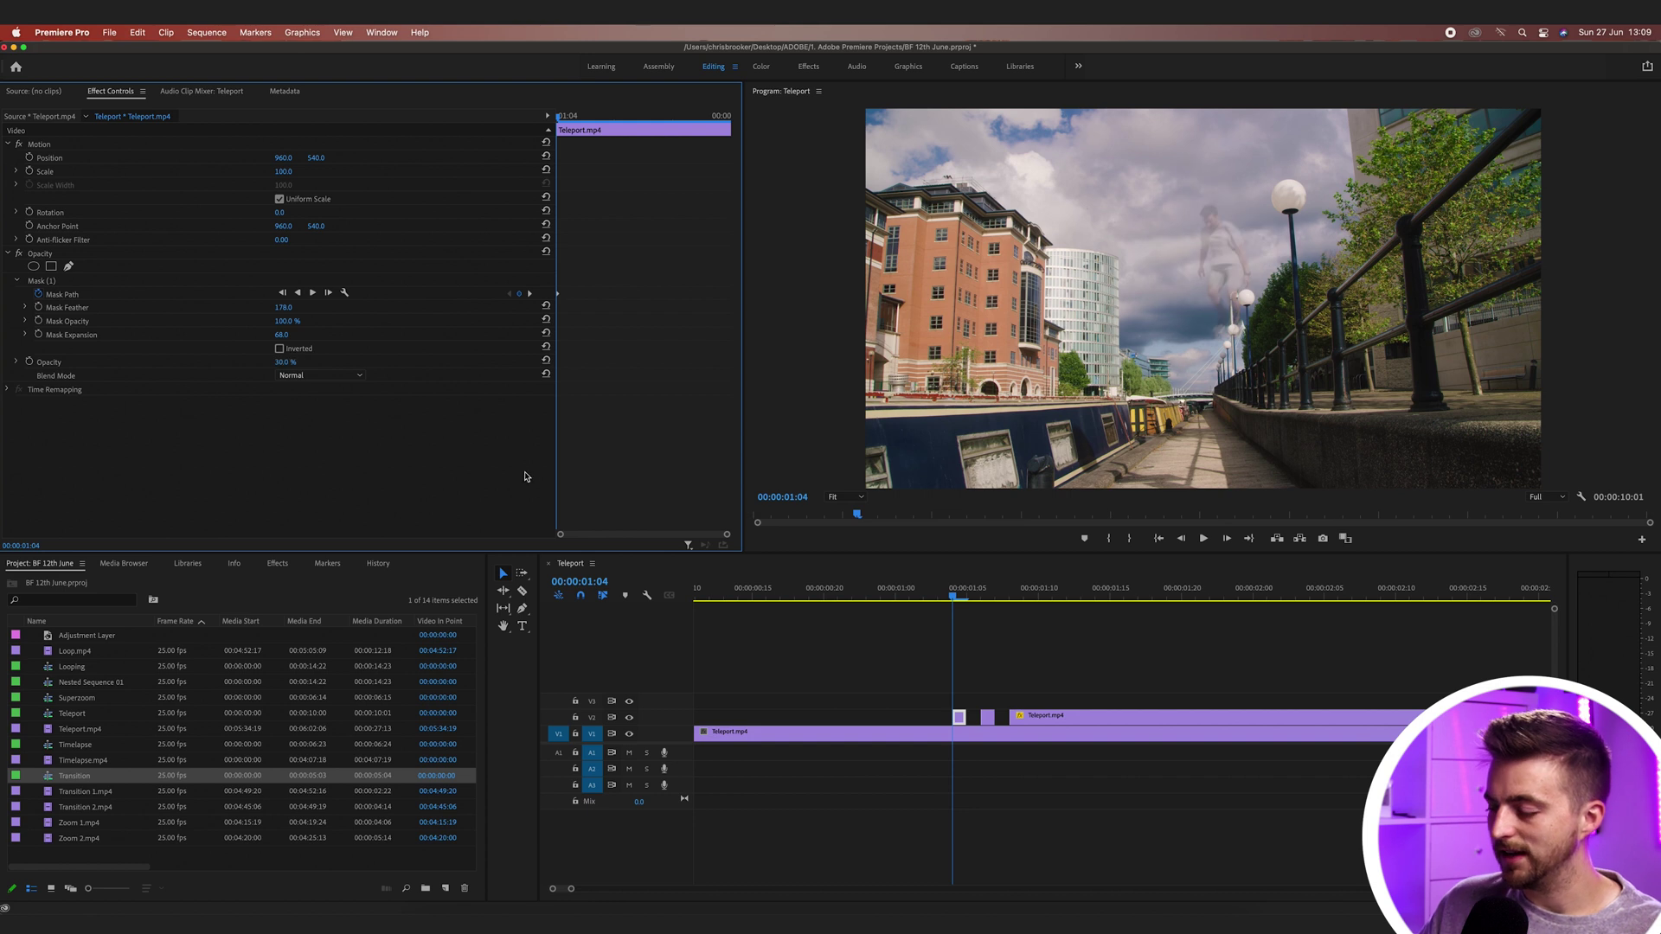
Step: Set the opacity of the remaining one-frame piece at 00:00:01:06 to 60% and play back the flicker
left_click_drag(958, 597, 972, 598)
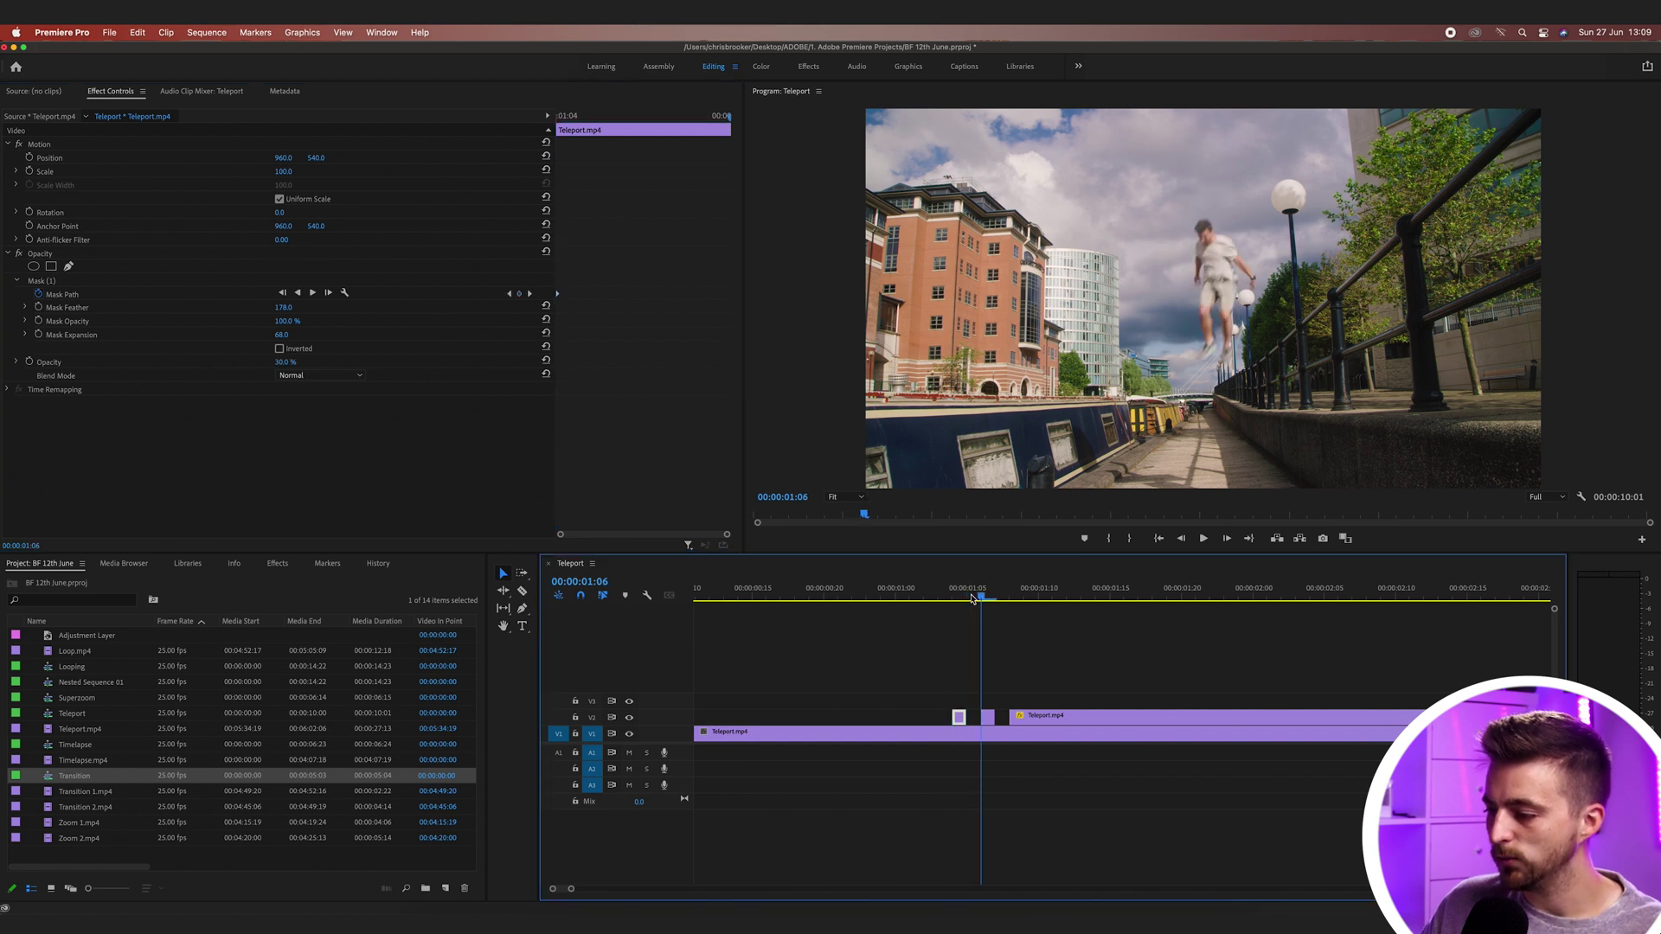
left_click(988, 718)
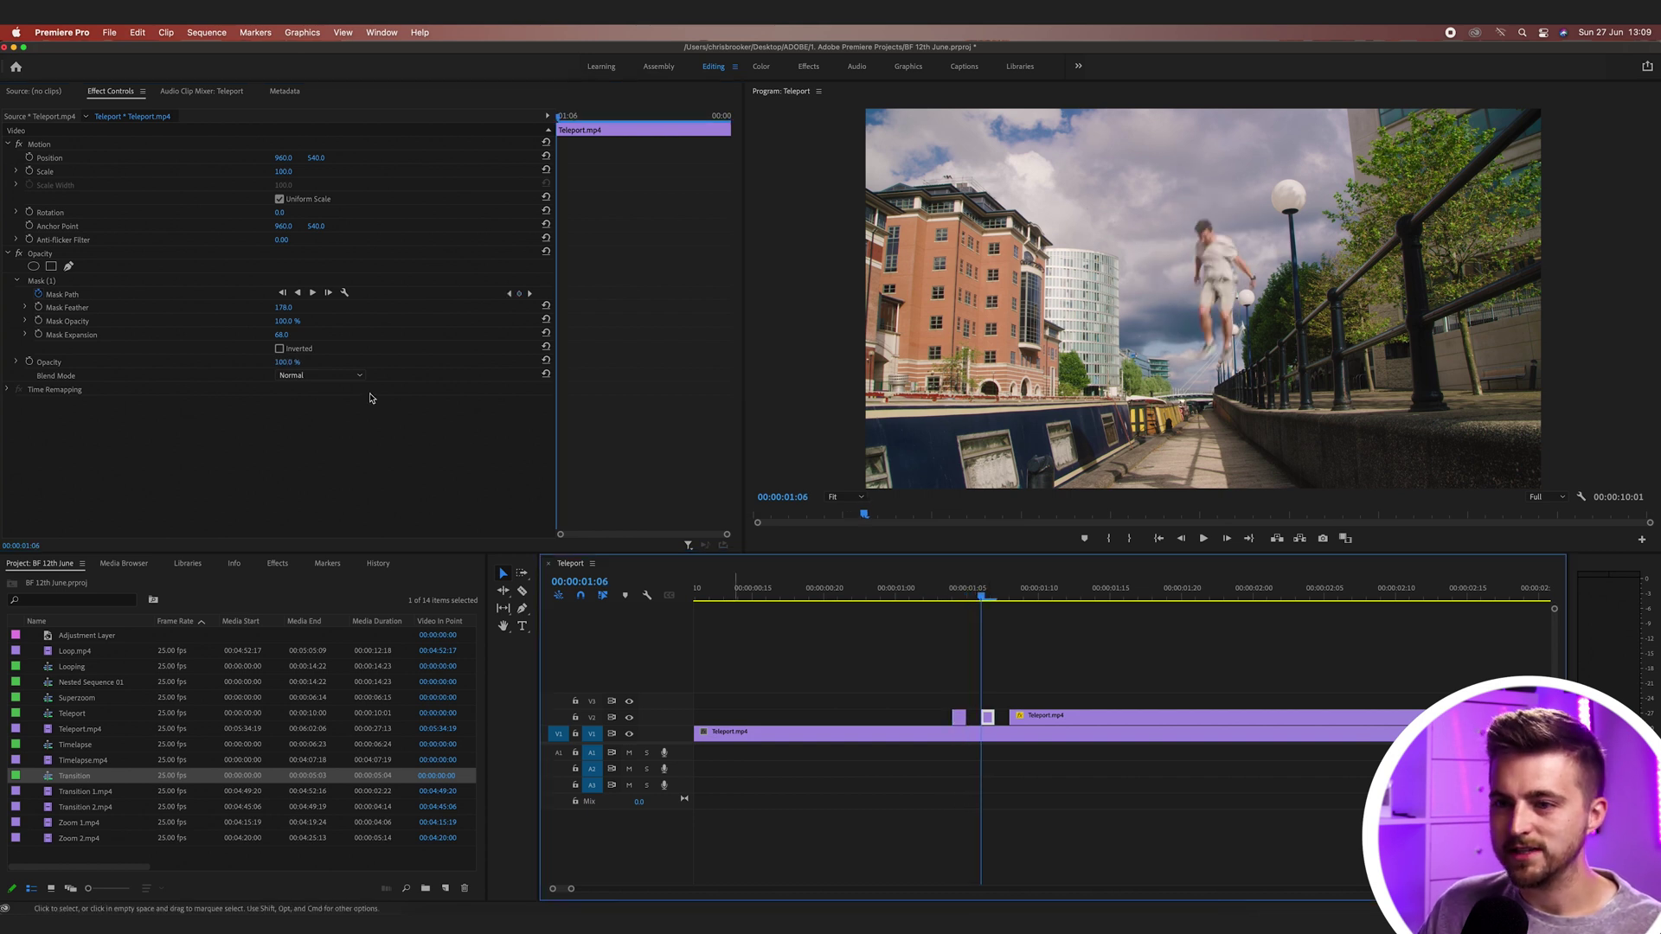
left_click(288, 361)
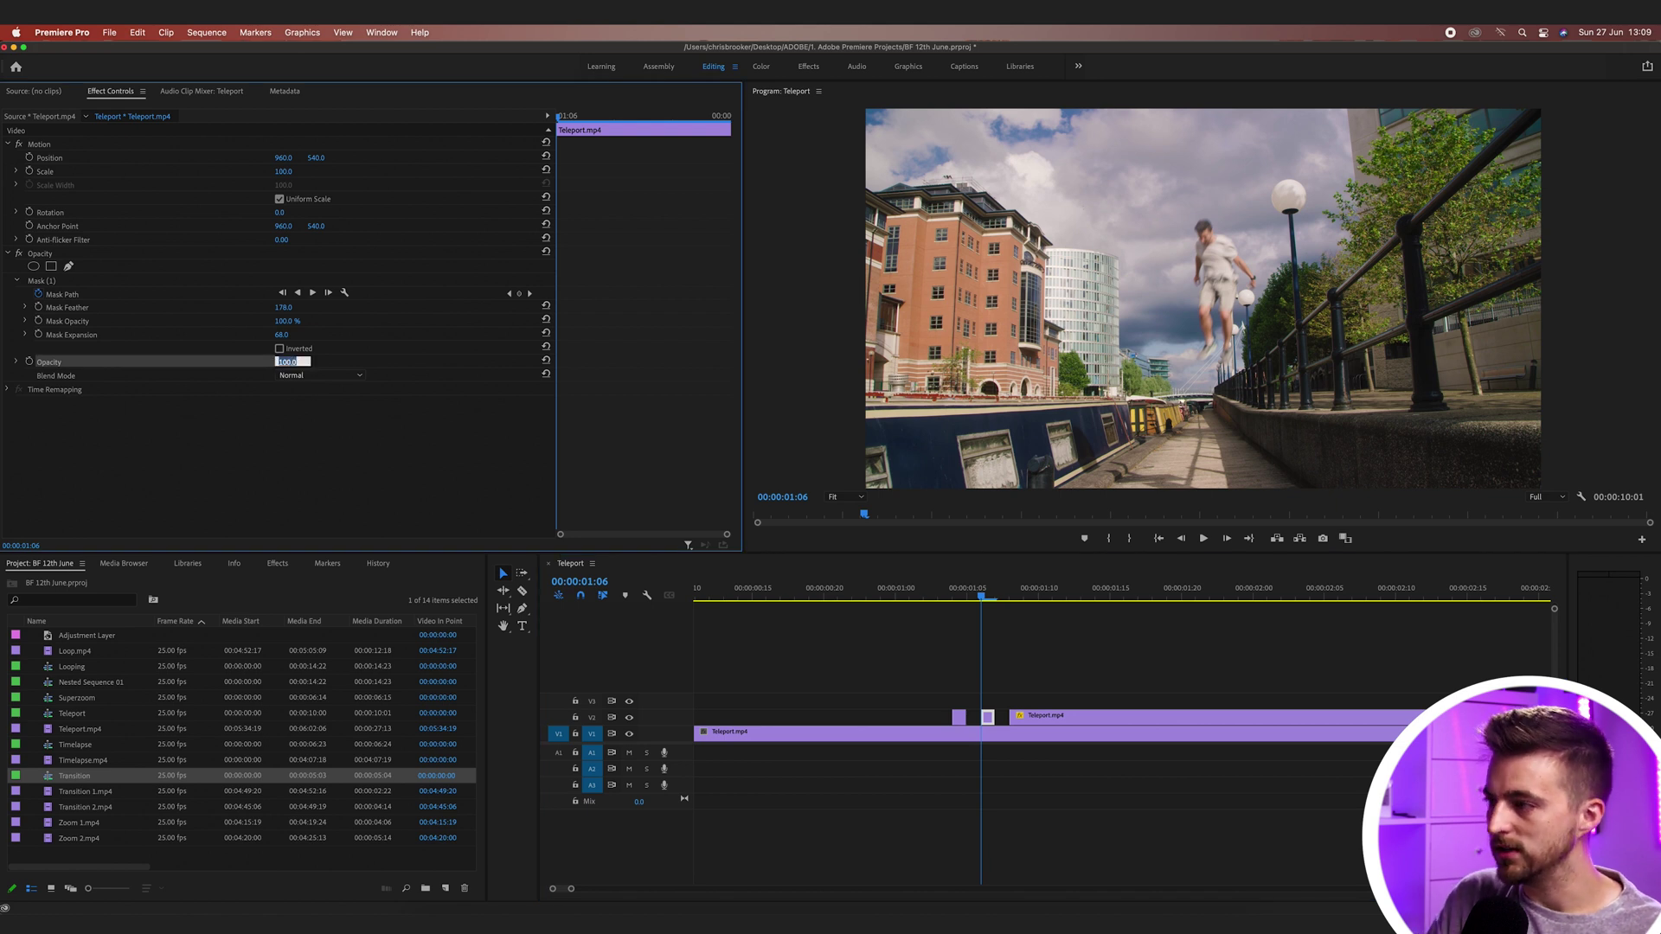
type("60")
key("Return")
left_click_drag(986, 598, 824, 597)
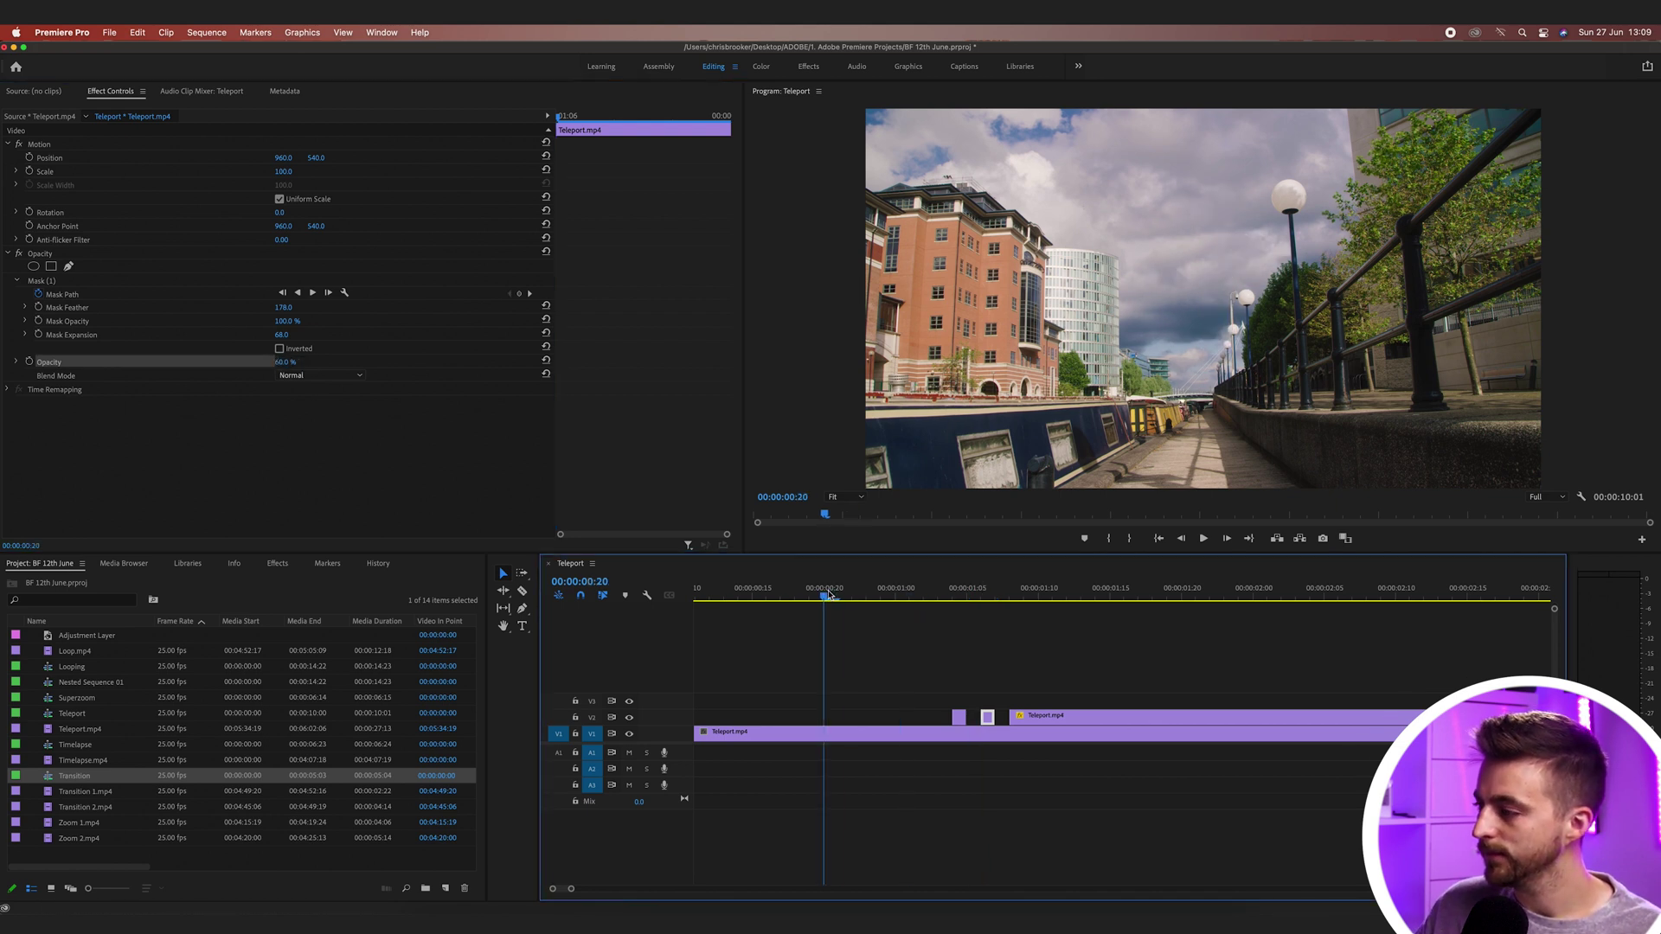
key("space")
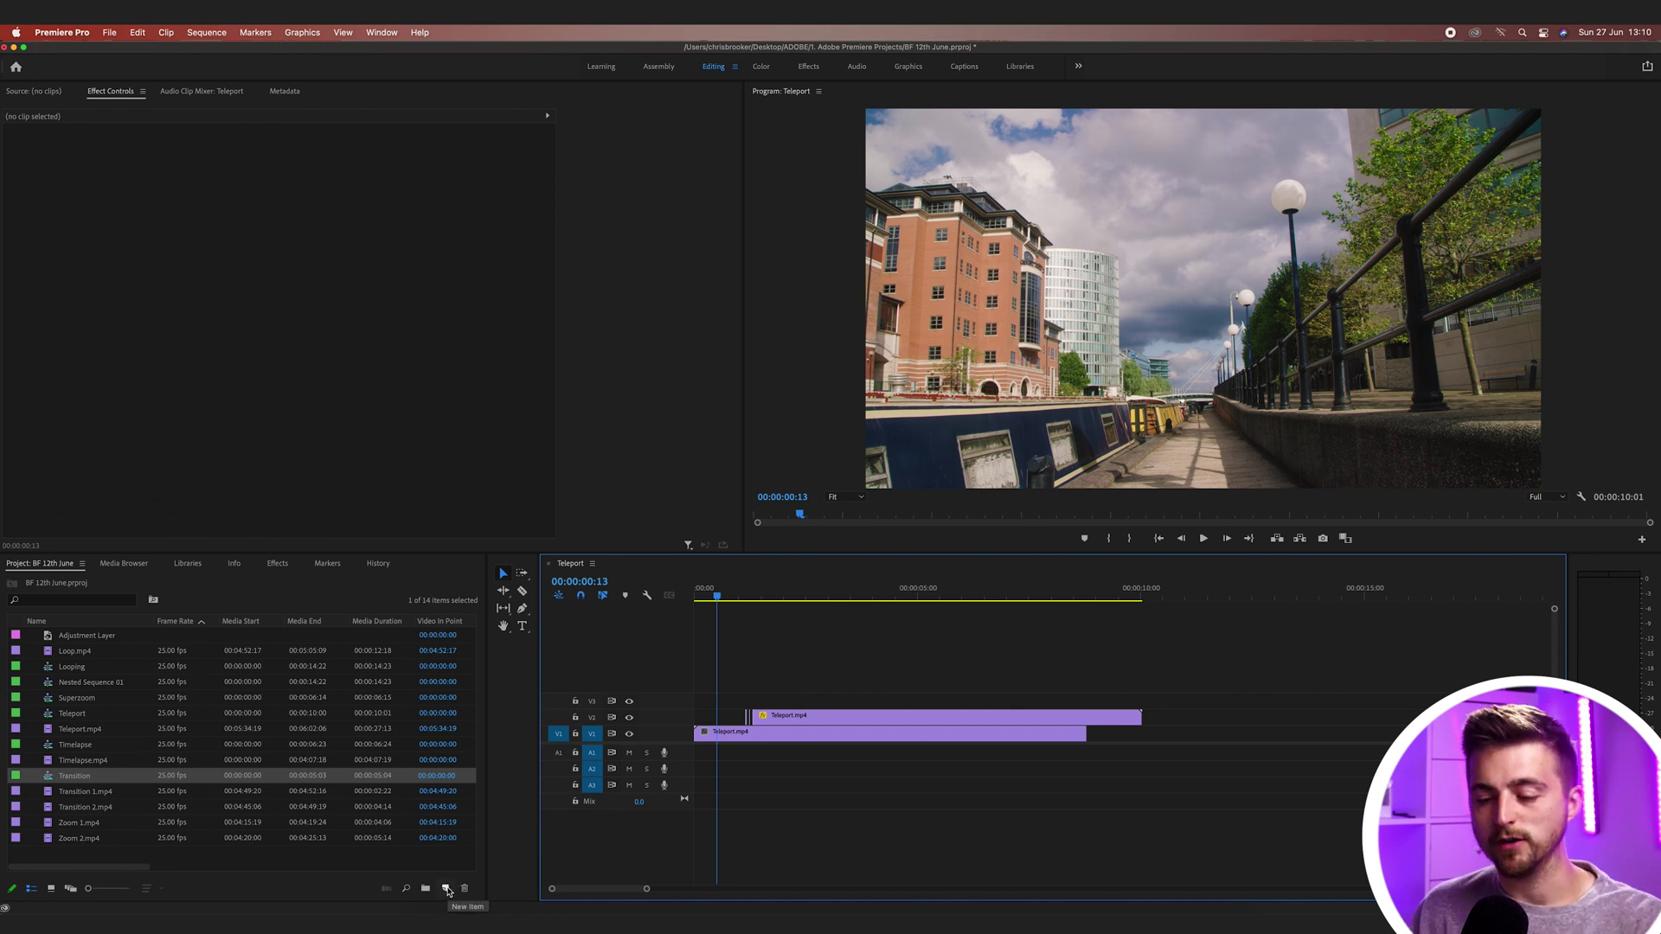
Step: Create a new 1920 x 1080 adjustment layer at 25.00 fps in the project
left_click(448, 891)
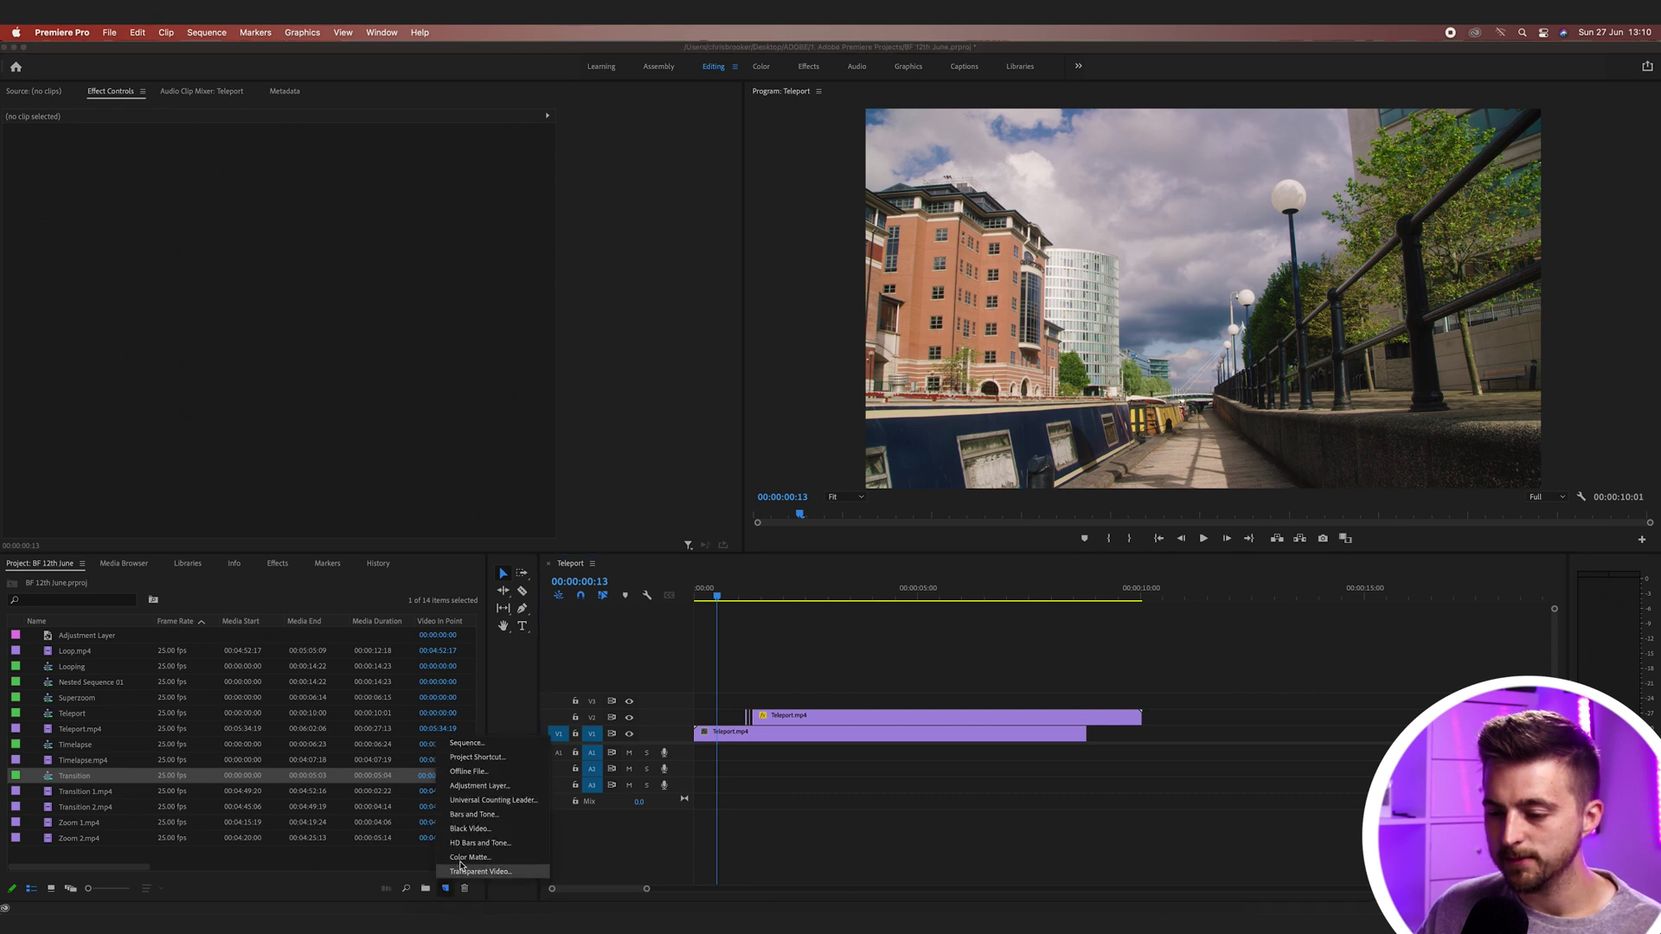
left_click(489, 793)
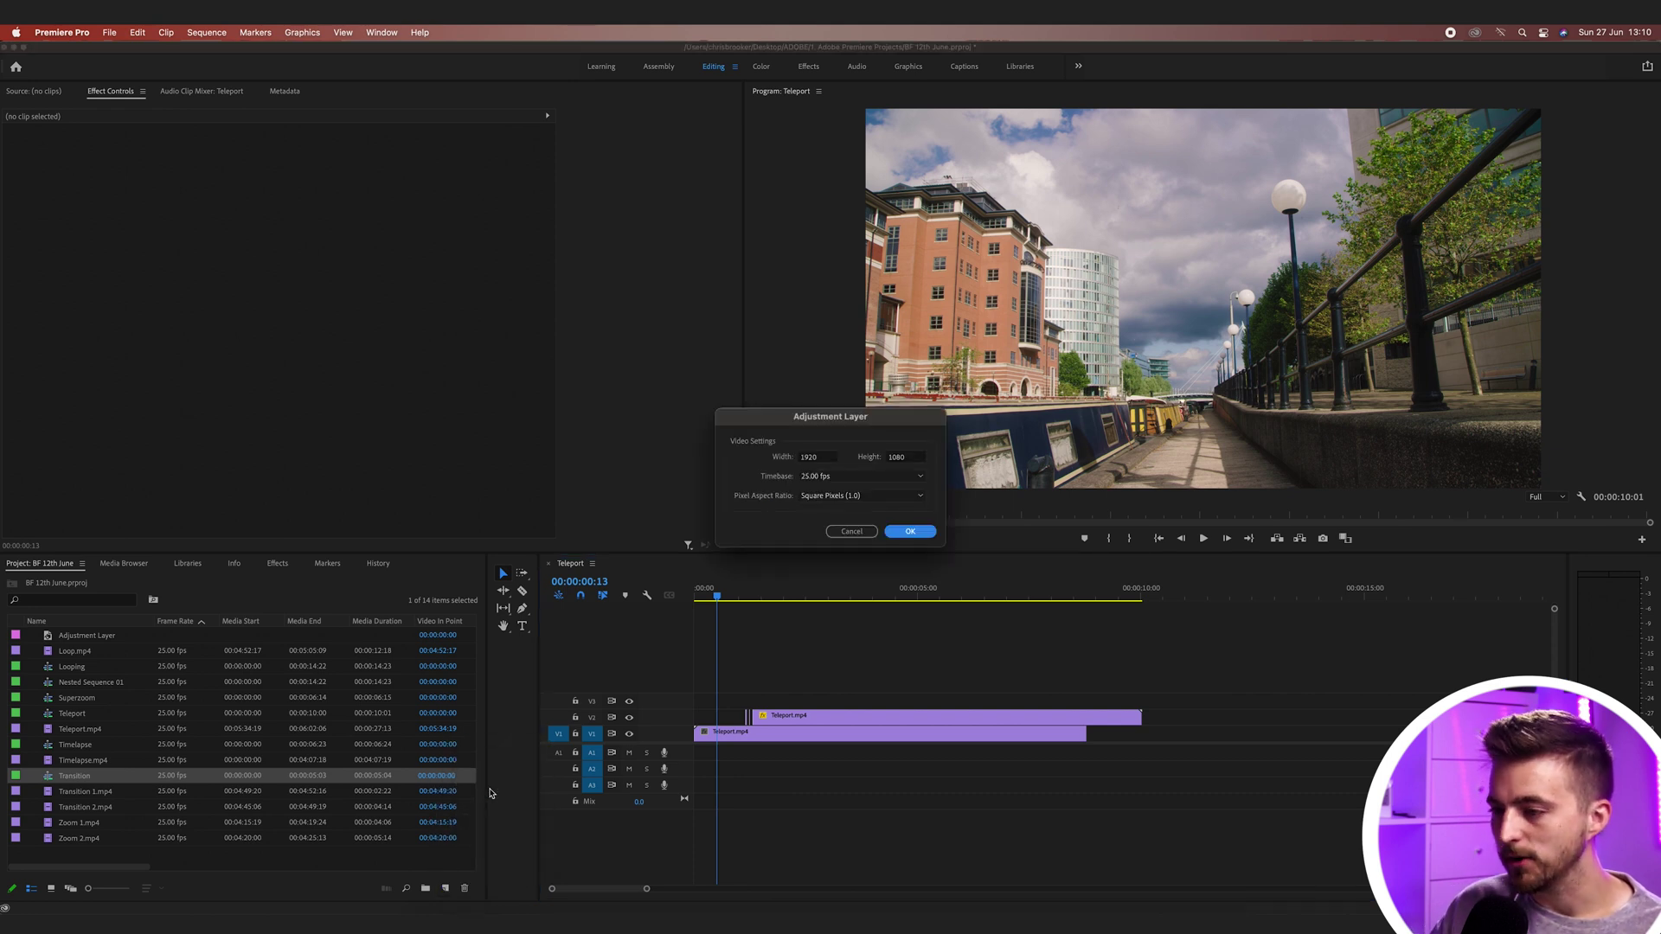
key("Return")
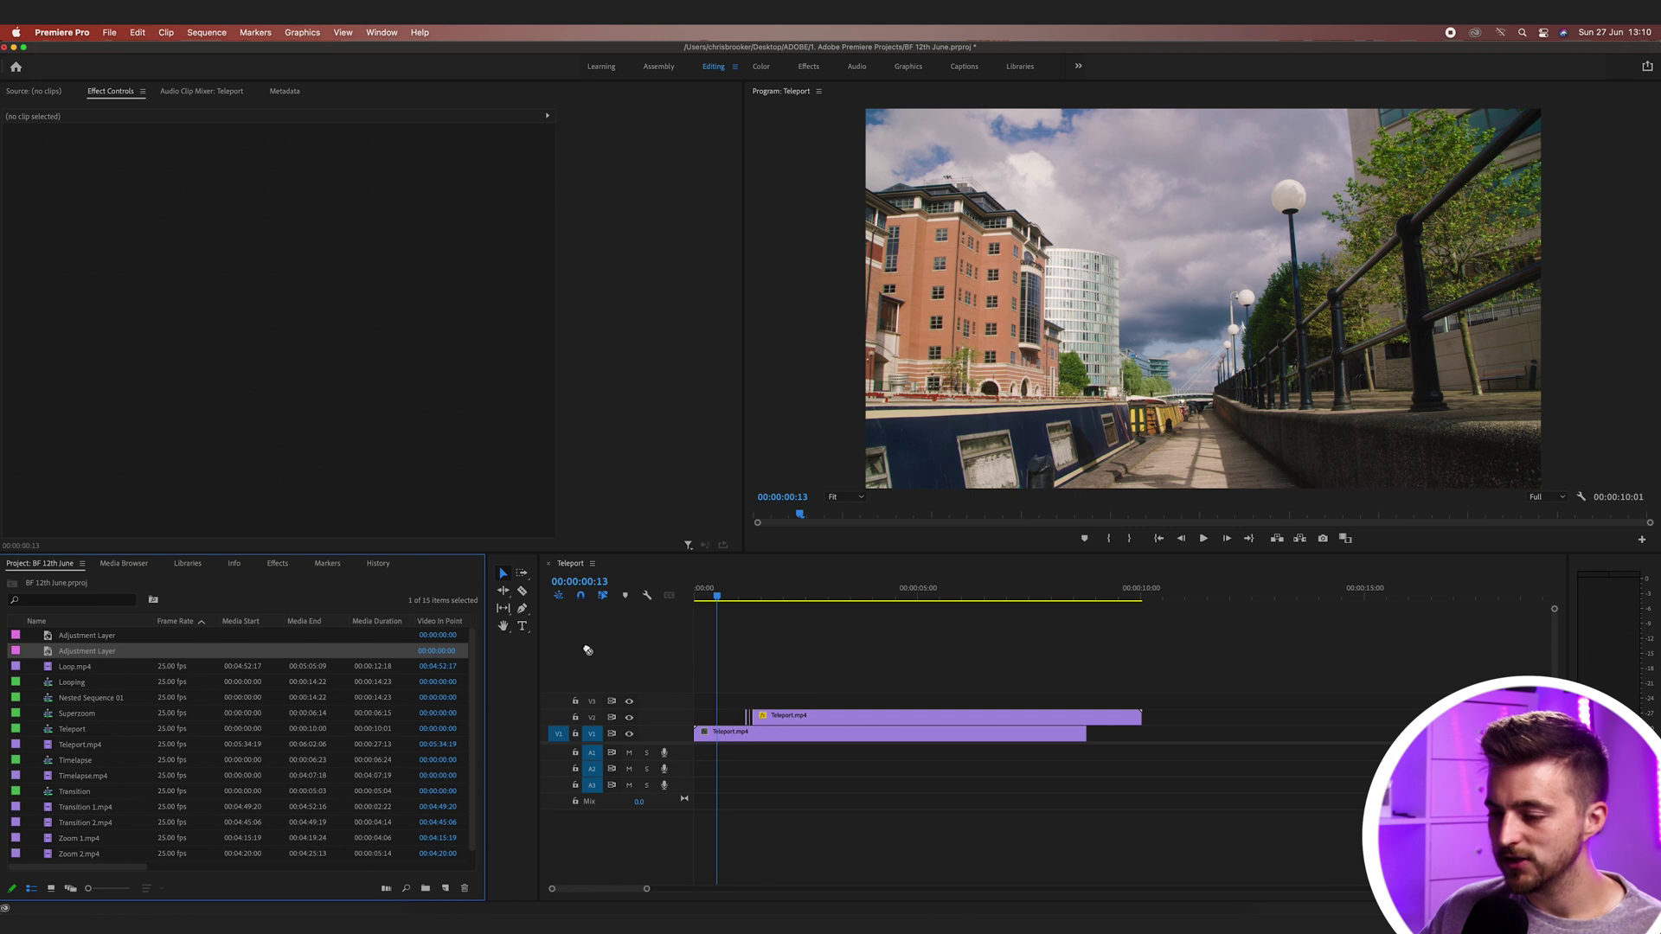
Step: Place the new adjustment layer on track V3 above the flicker pieces and trim its end to shortly after them
left_click_drag(587, 649, 742, 697)
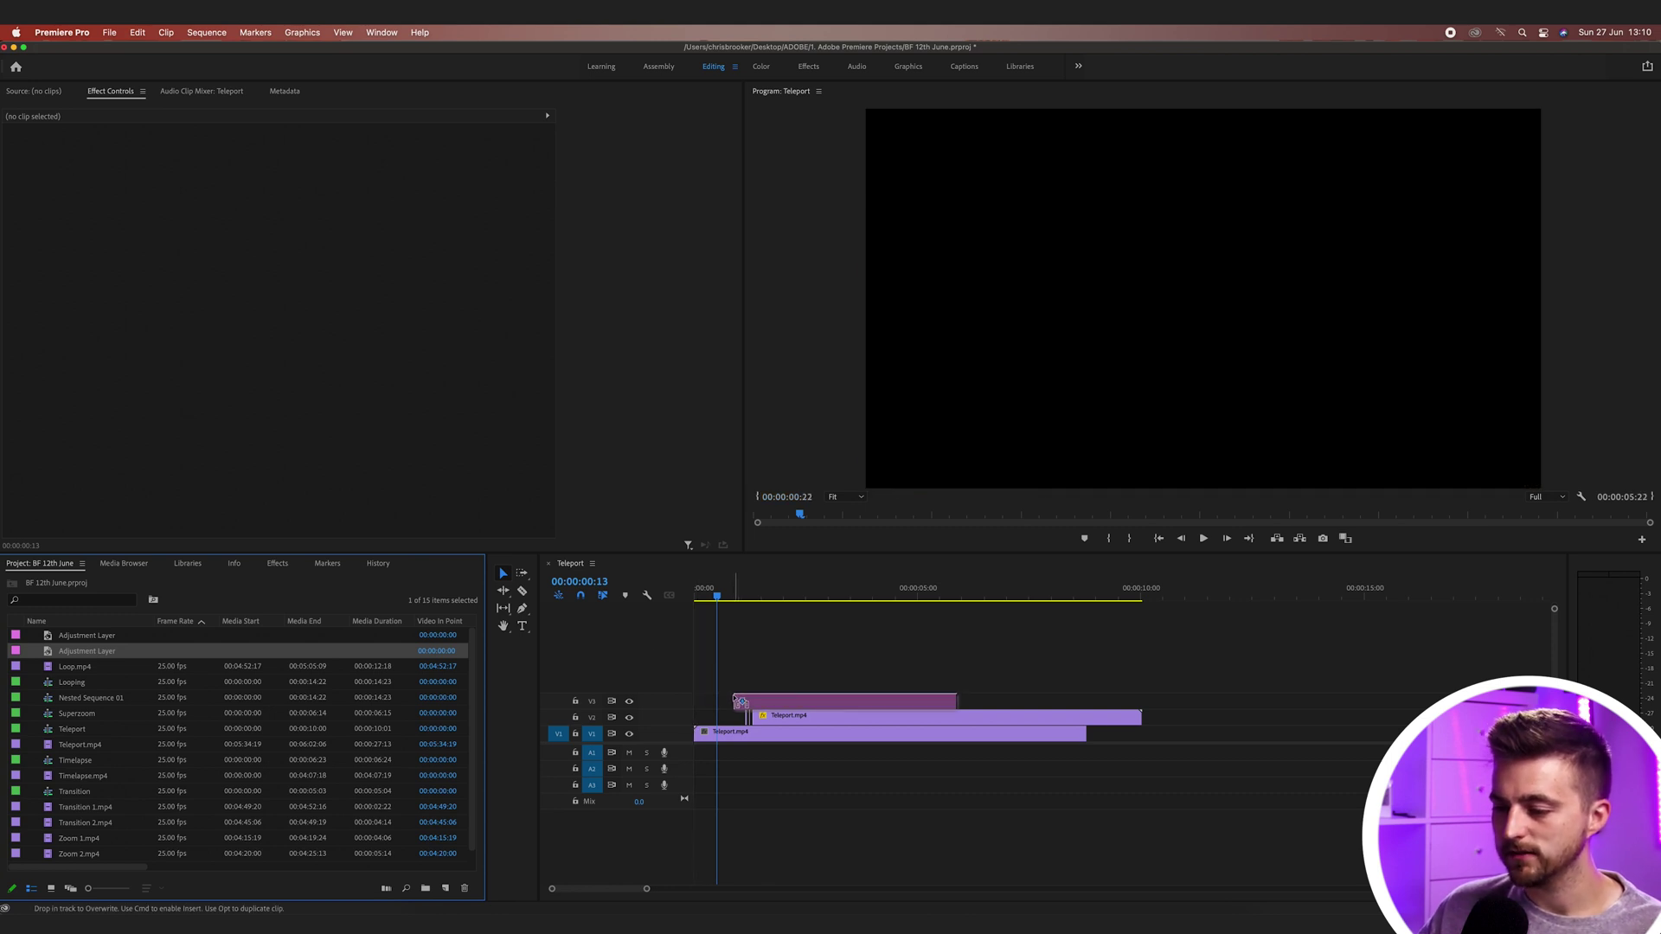
left_click_drag(954, 698, 768, 686)
key("=")
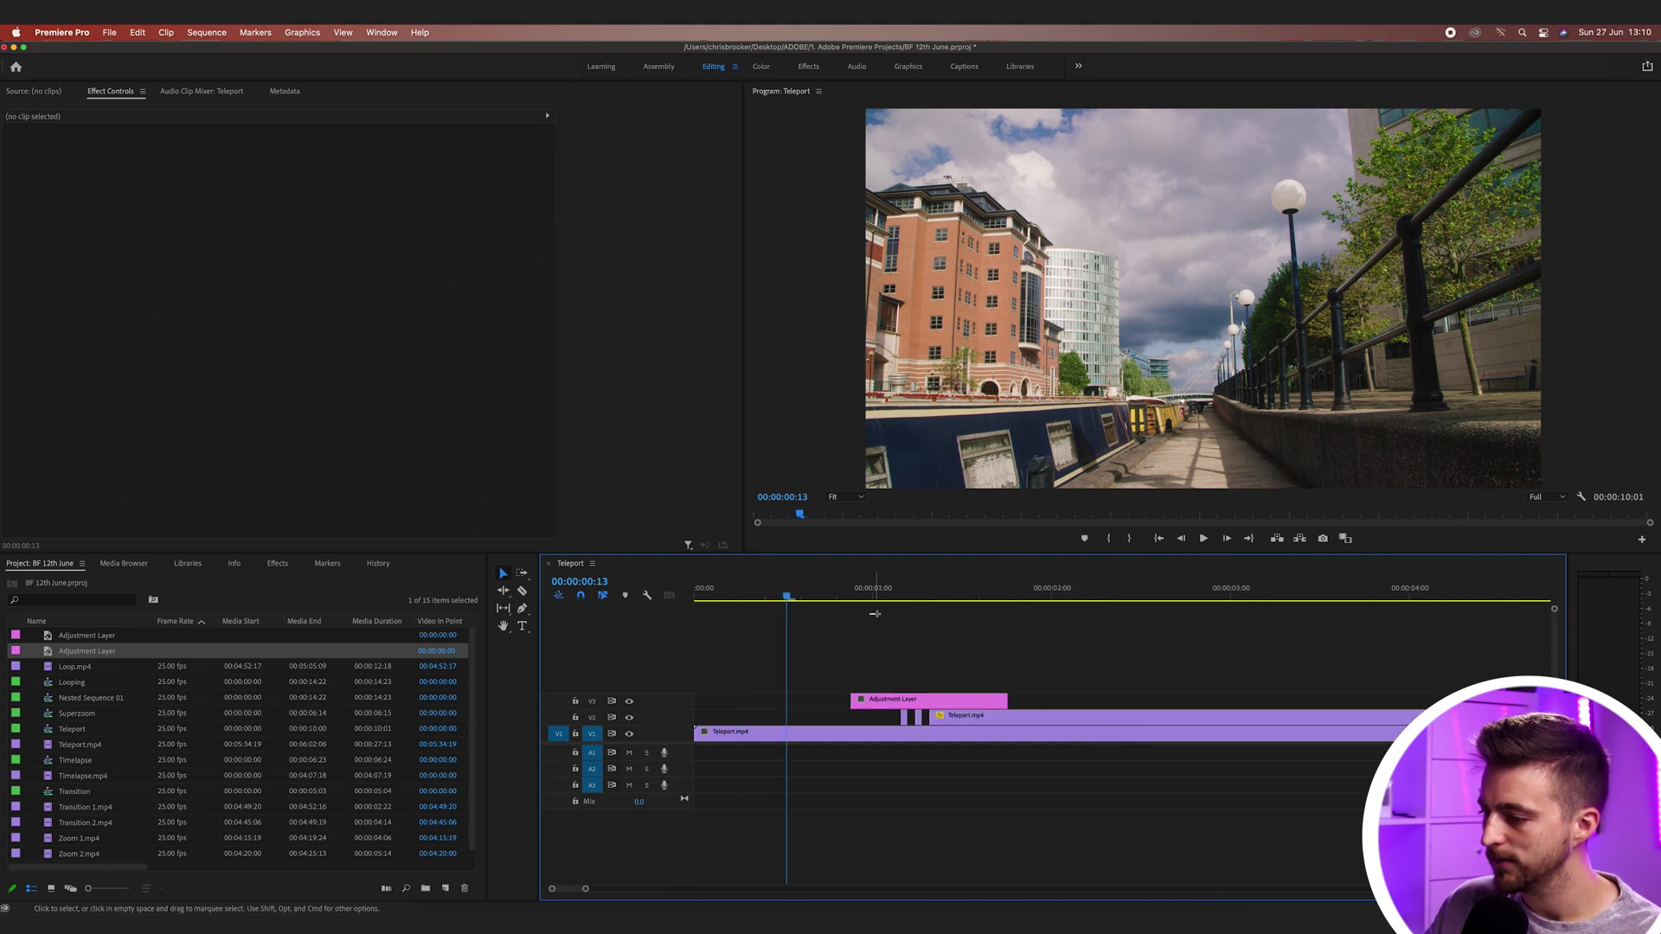
Step: Find the Levels video effect and apply it to the adjustment layer, with the playhead at 00:00:01:06
left_click_drag(875, 595, 915, 595)
left_click(917, 699)
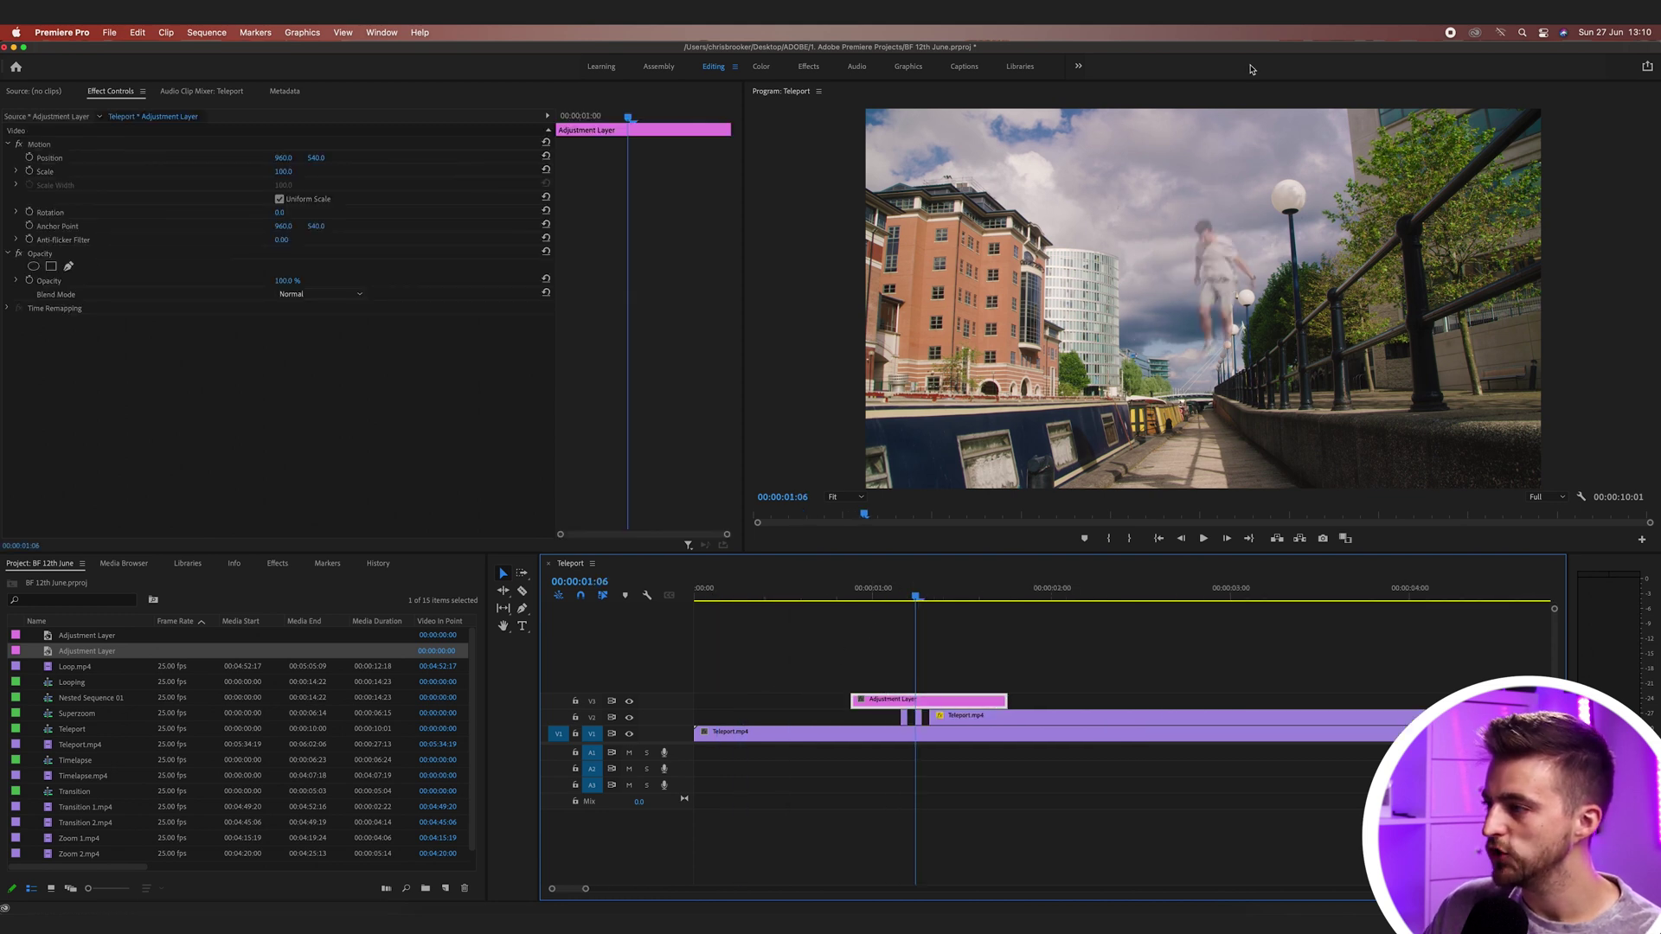
left_click(277, 564)
left_click(78, 582)
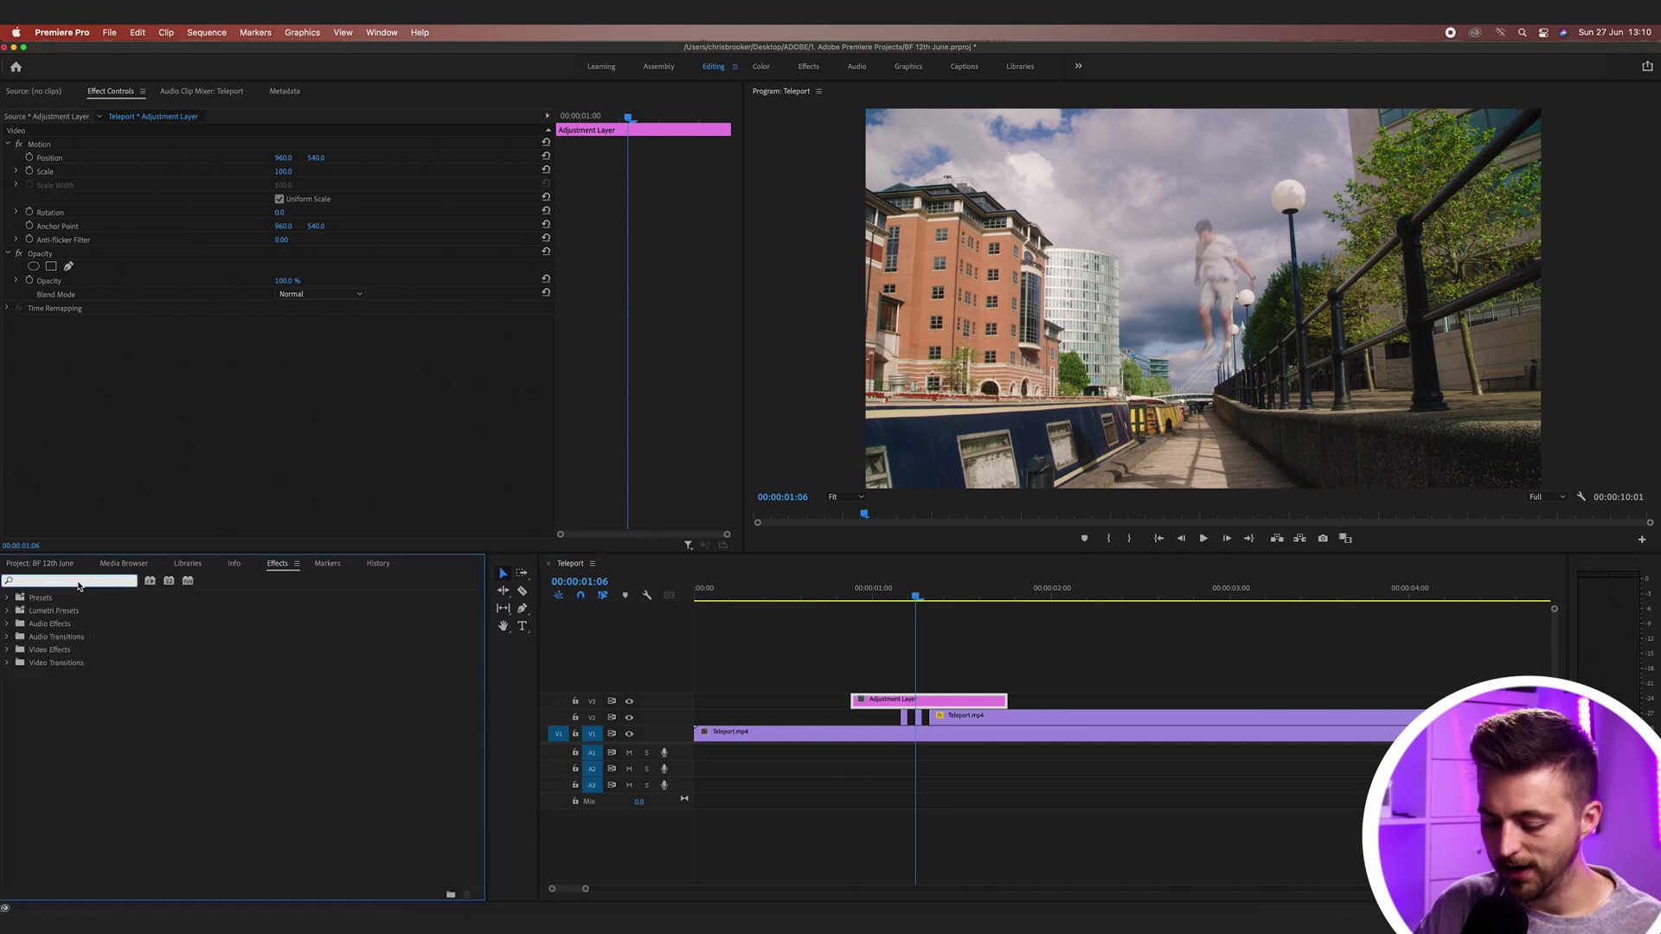
type("levels")
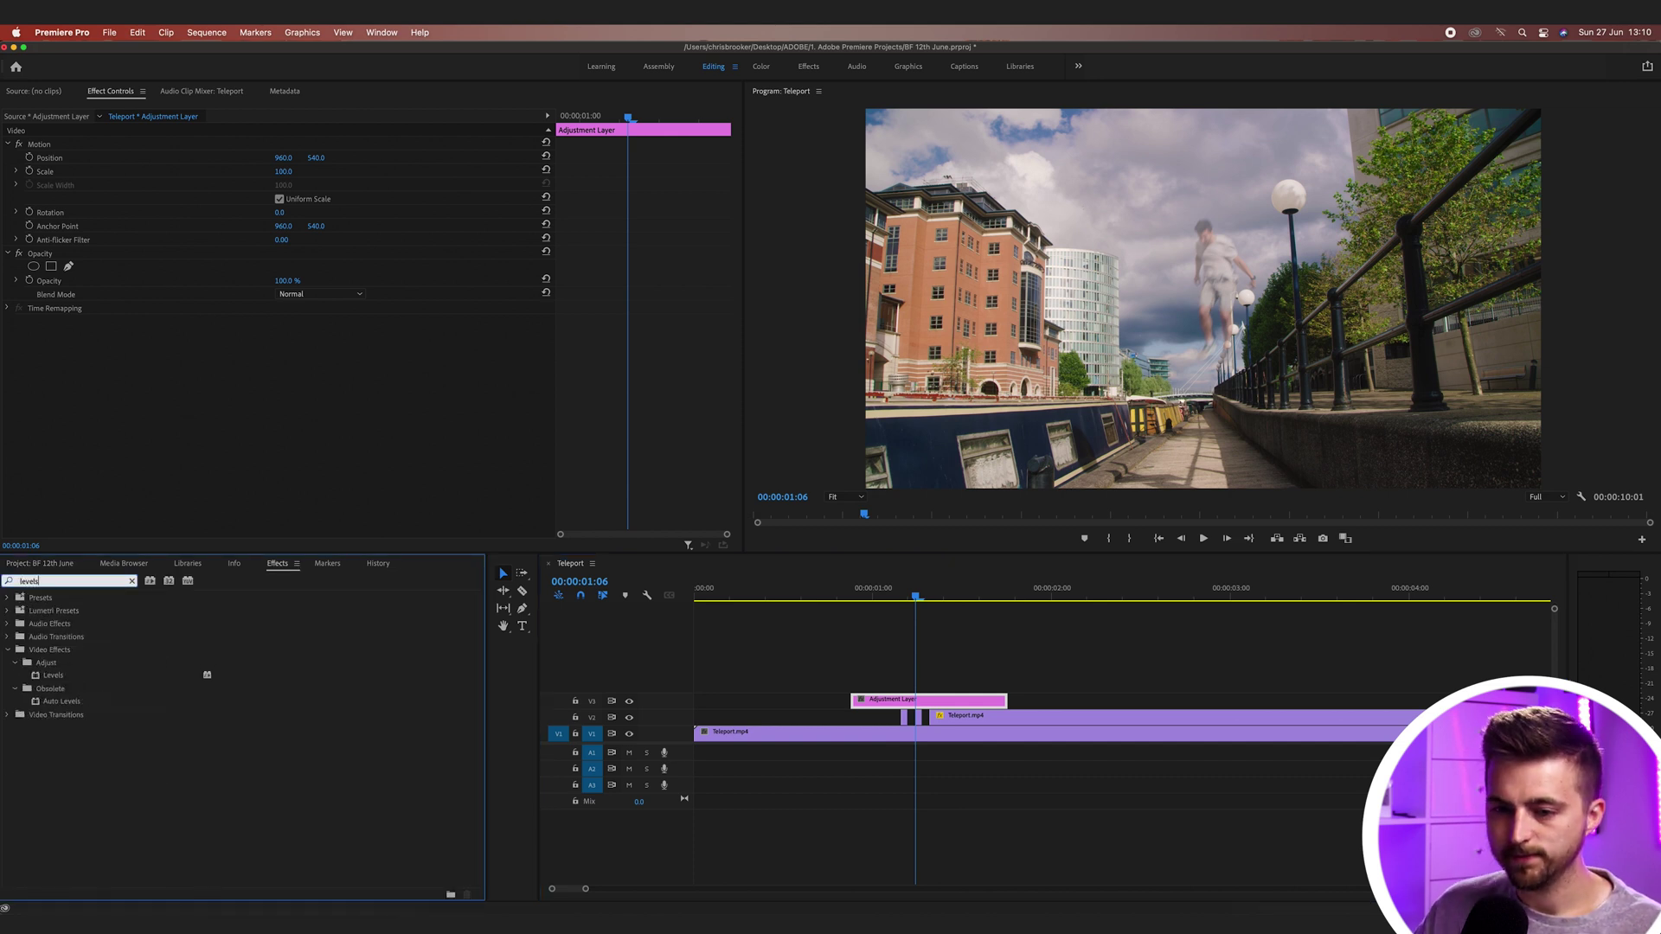
left_click_drag(68, 683, 975, 698)
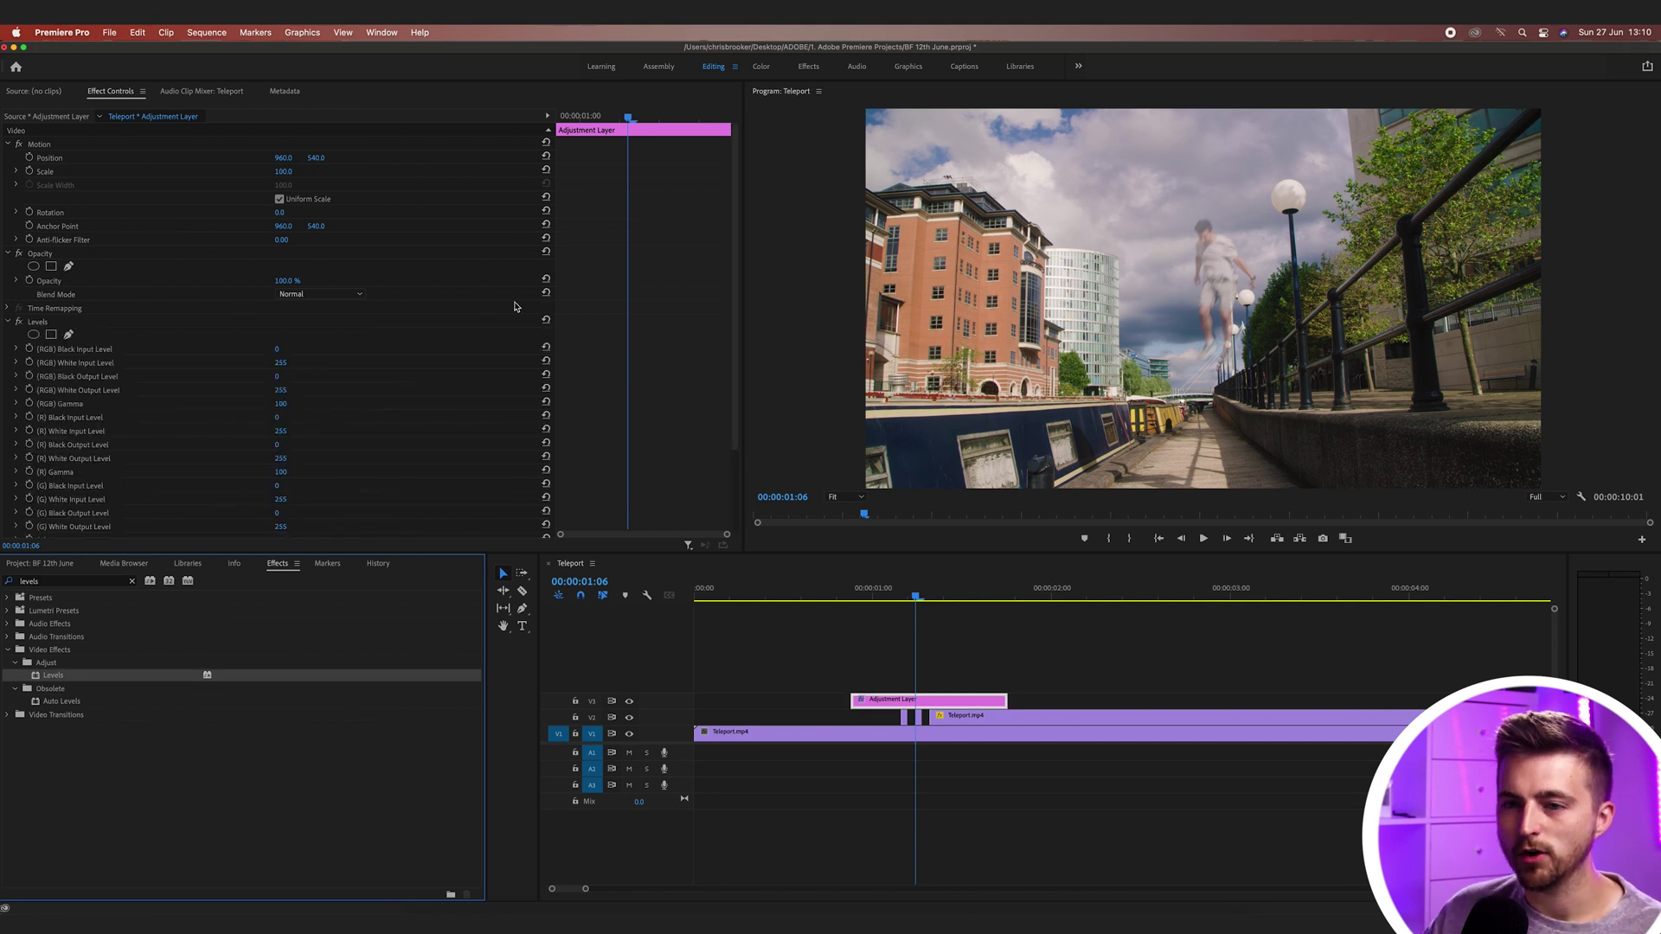
Step: Keyframe the Levels (RGB) White Input Level at 194 on 00:00:01:06 and at 255 three frames earlier, on 00:00:01:03
left_click(62, 365)
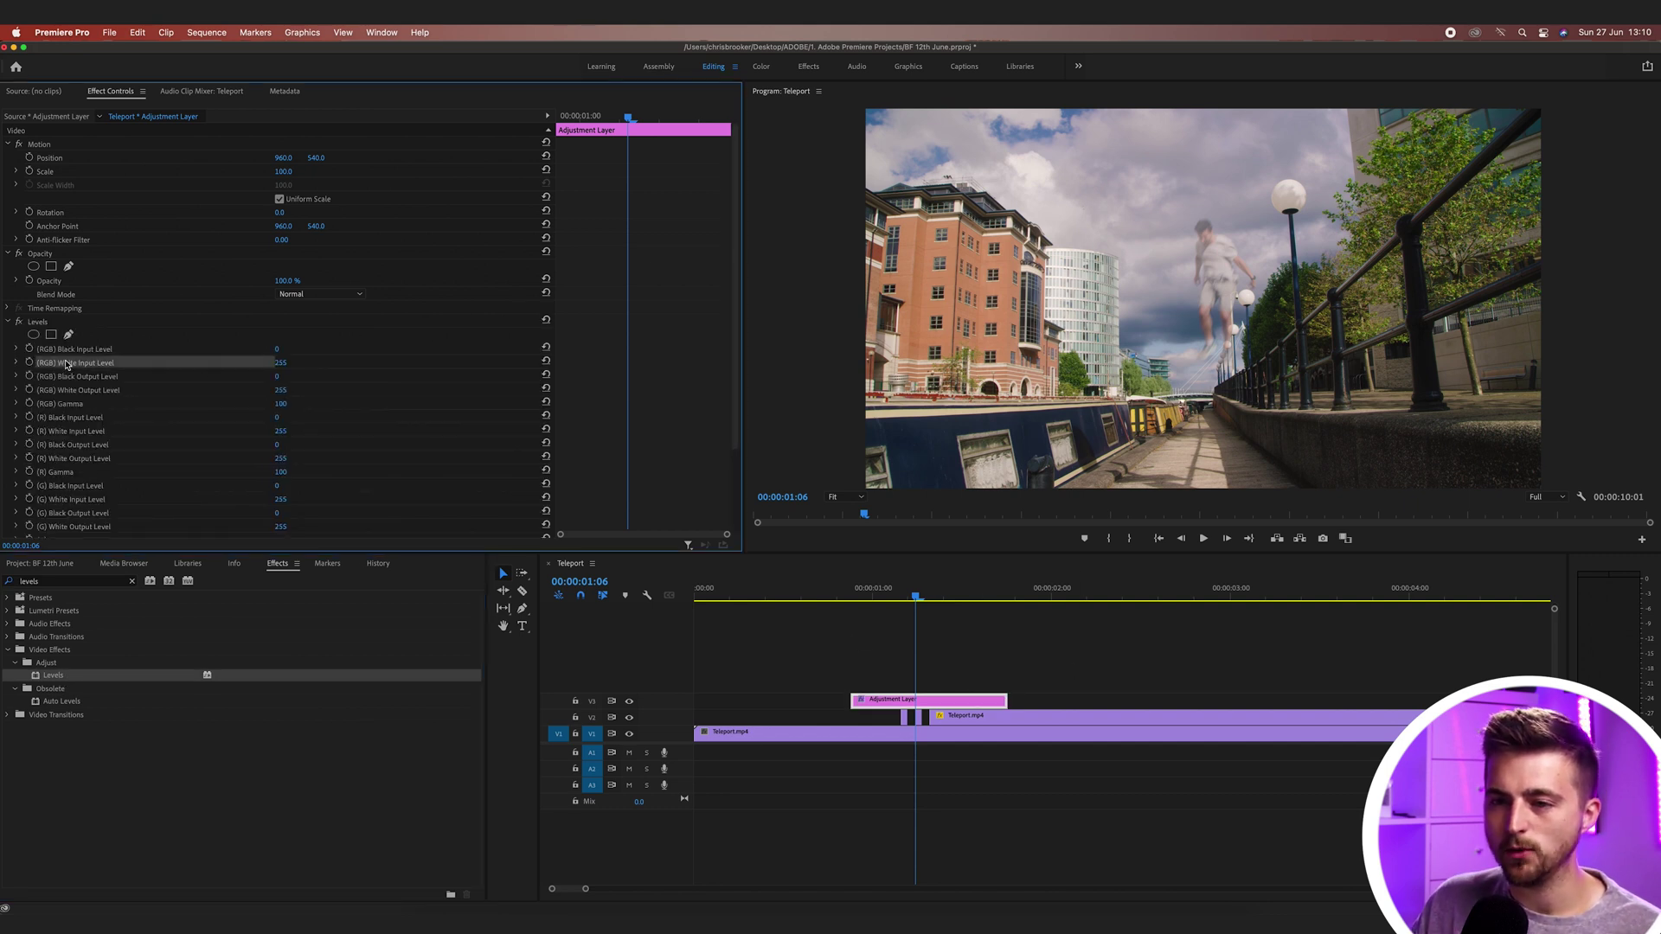
mouse_move(281, 363)
left_mouse_down()
mouse_move(217, 363)
mouse_move(290, 363)
left_mouse_up()
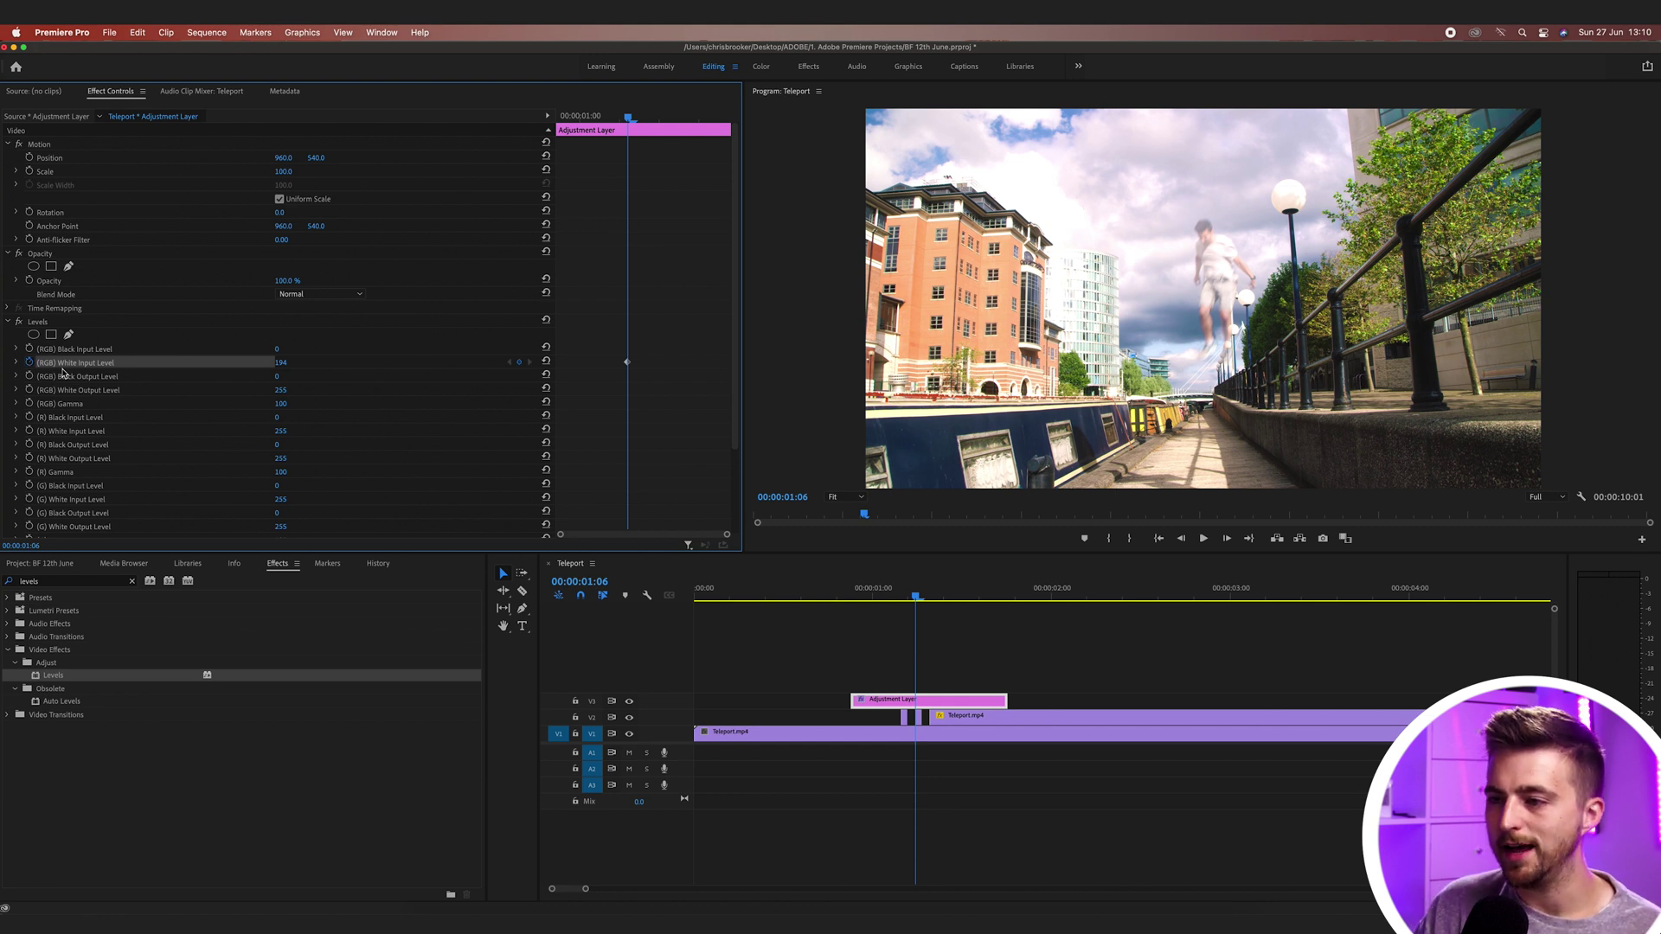
key("Left")
key("Left")
key("Left")
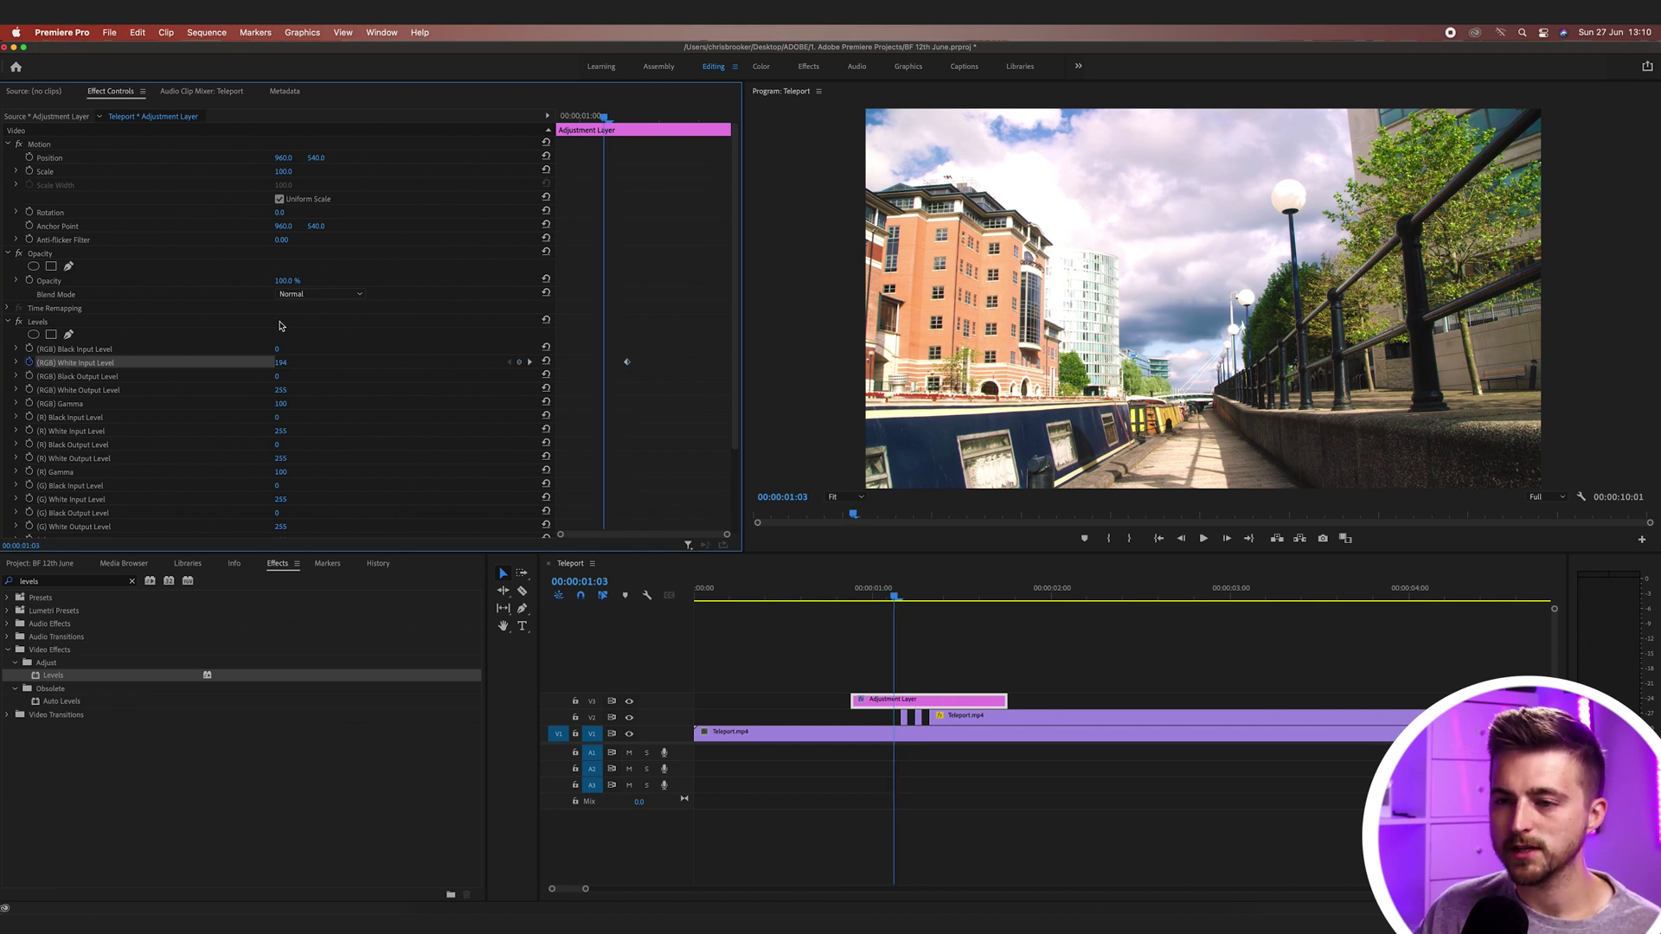
type("255")
key("Return")
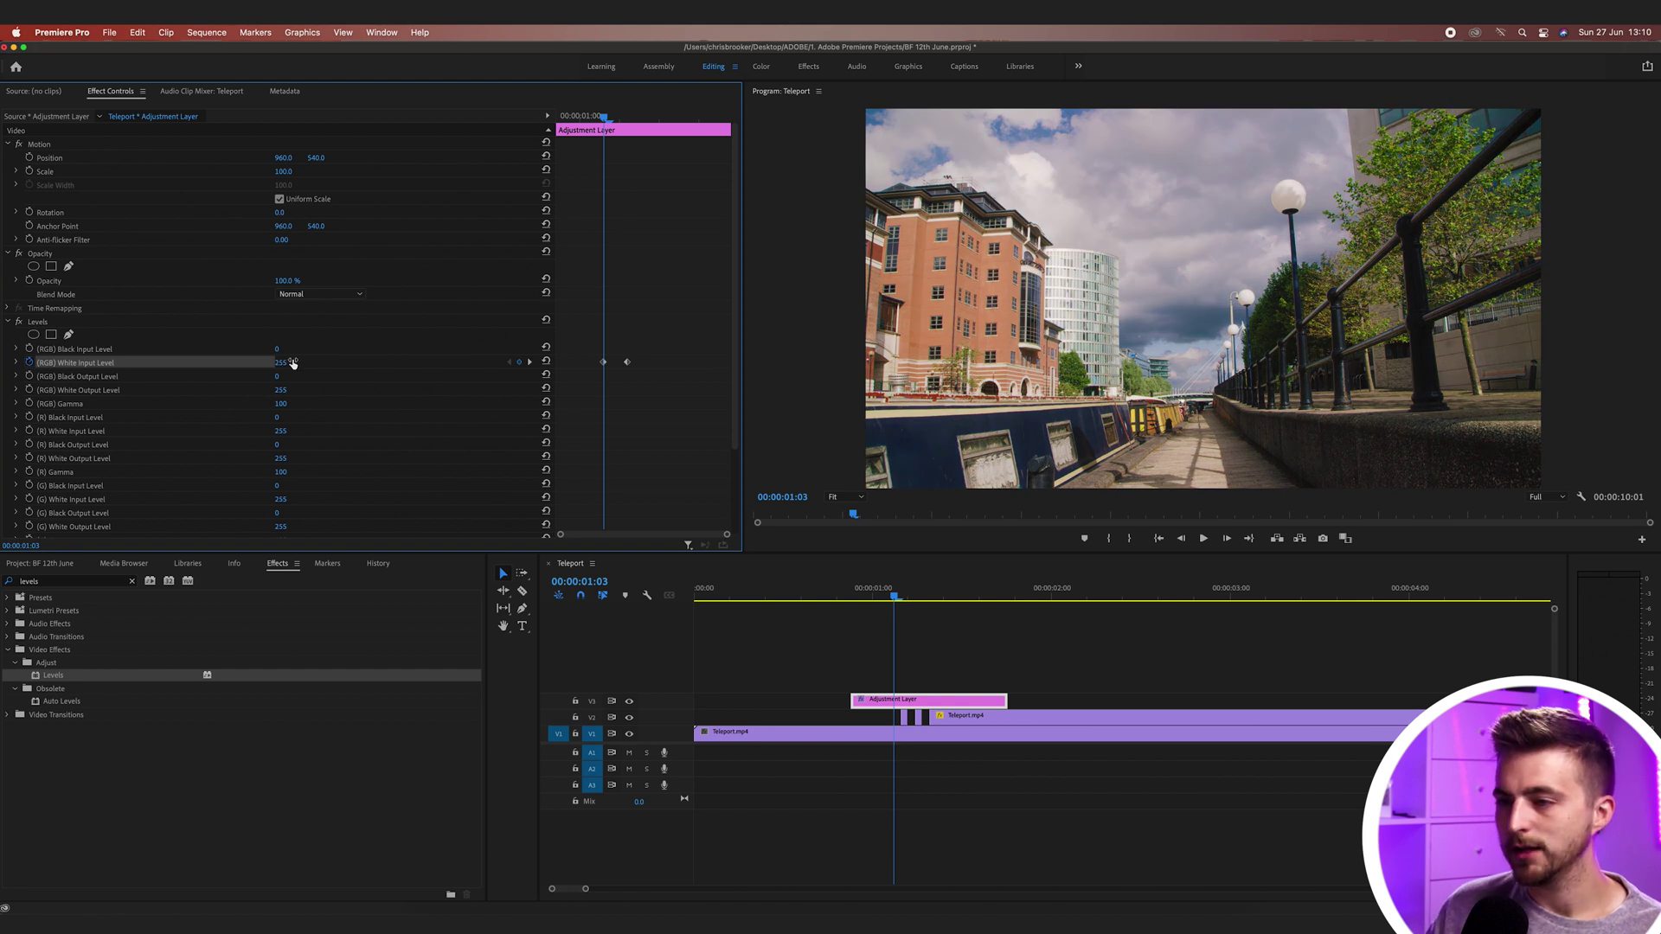
Step: Add a (RGB) White Input Level keyframe of 255 at 00:00:01:11 to end the flash
key("Right")
key("Right")
key("Right")
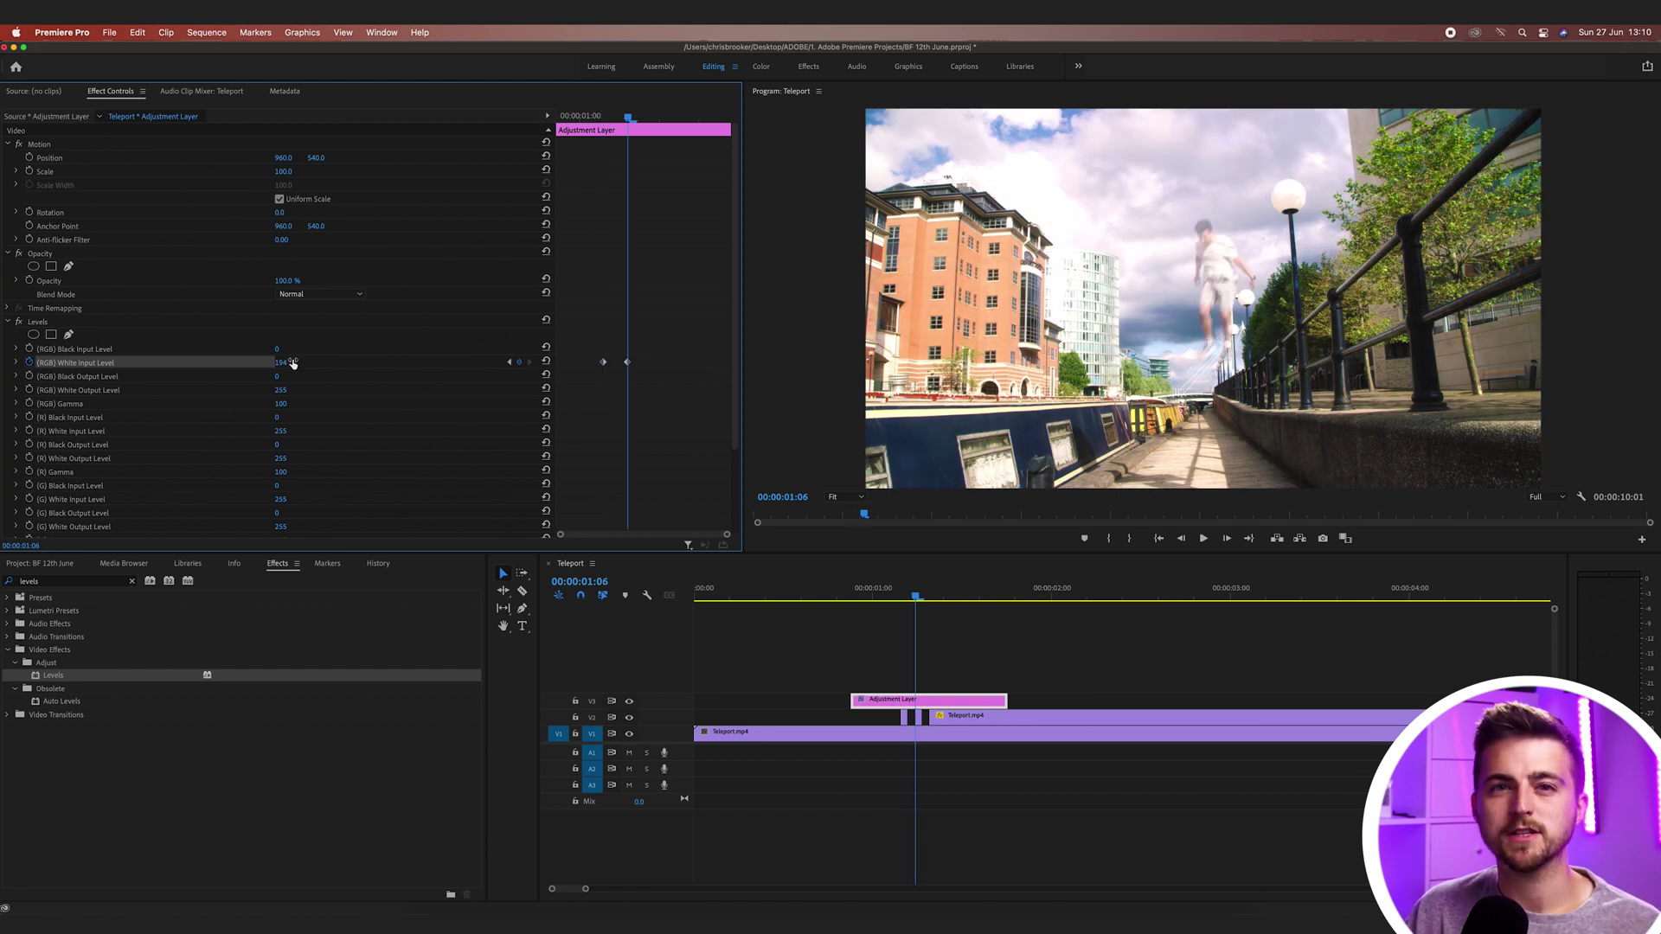
key("Right")
key("Right")
key("Right")
key("Right")
key("Right")
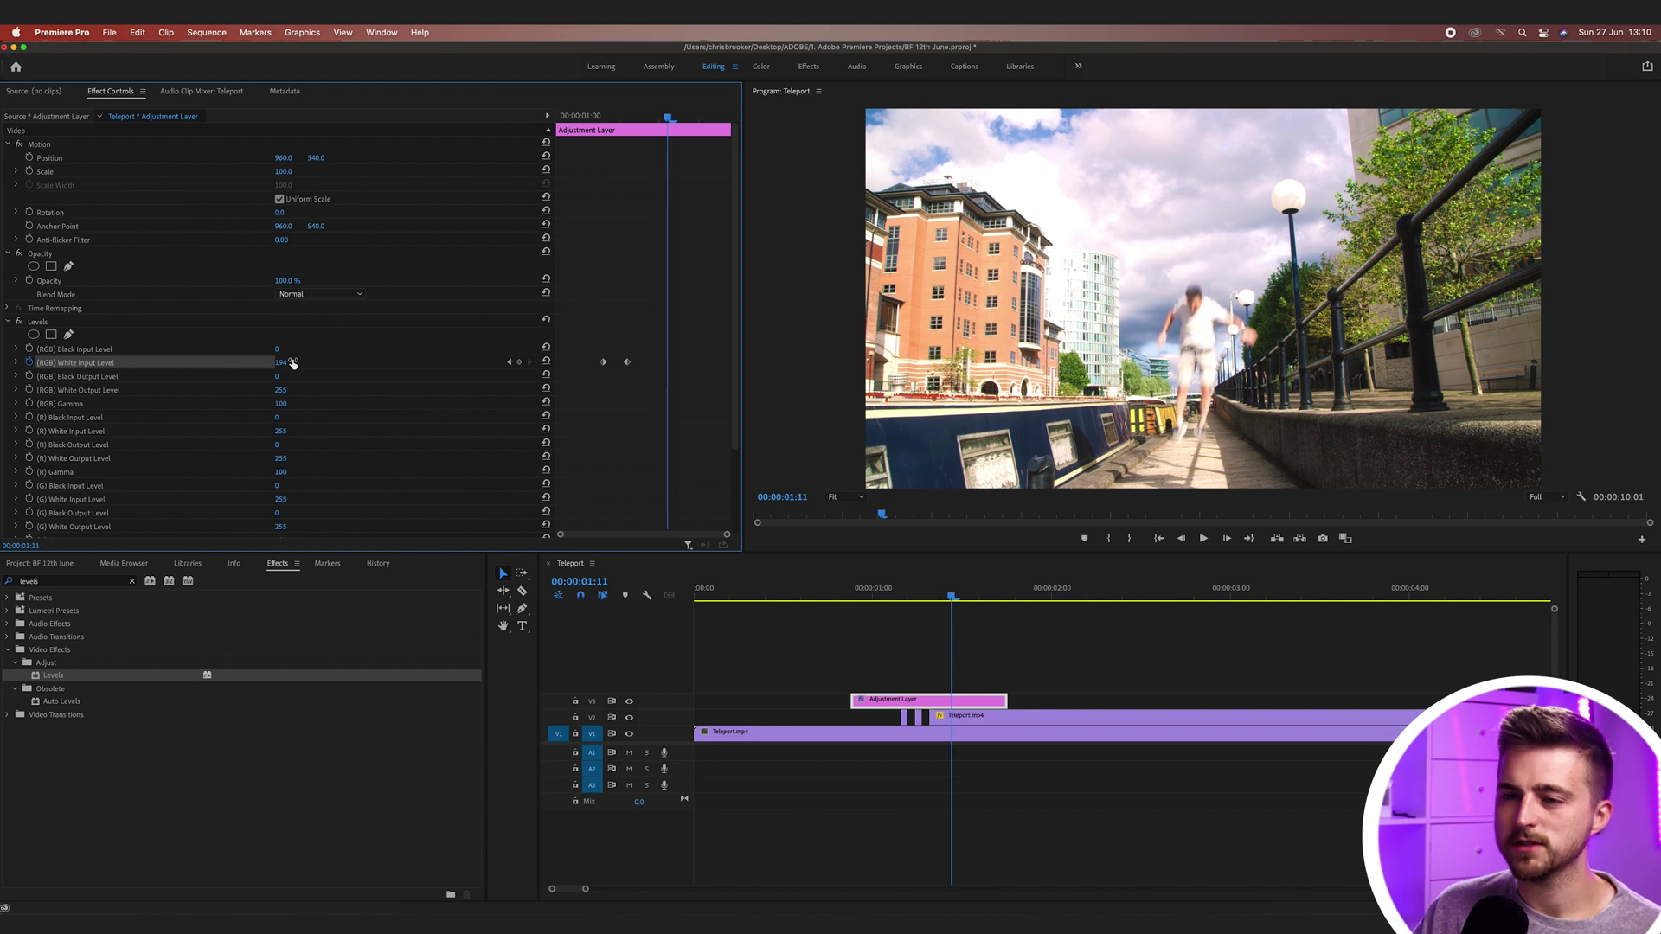
left_click_drag(293, 362, 384, 371)
Step: Play back the light flash together with the flicker from shortly before the adjustment layer
left_click_drag(951, 596, 775, 588)
key("space")
key("space")
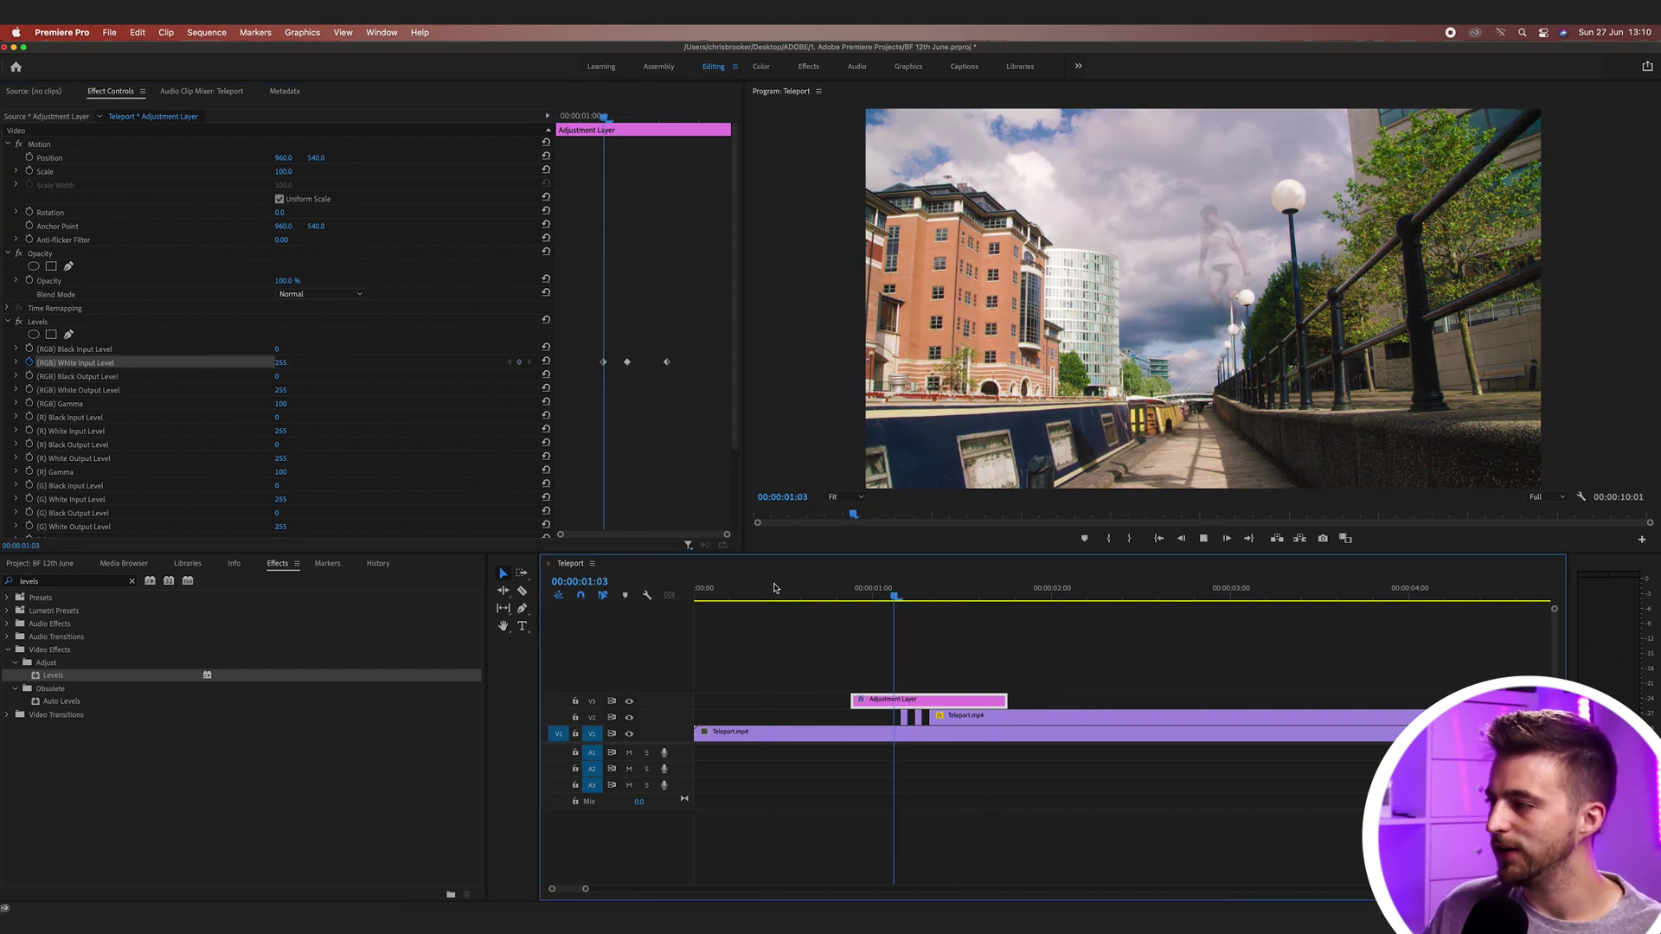
key("space")
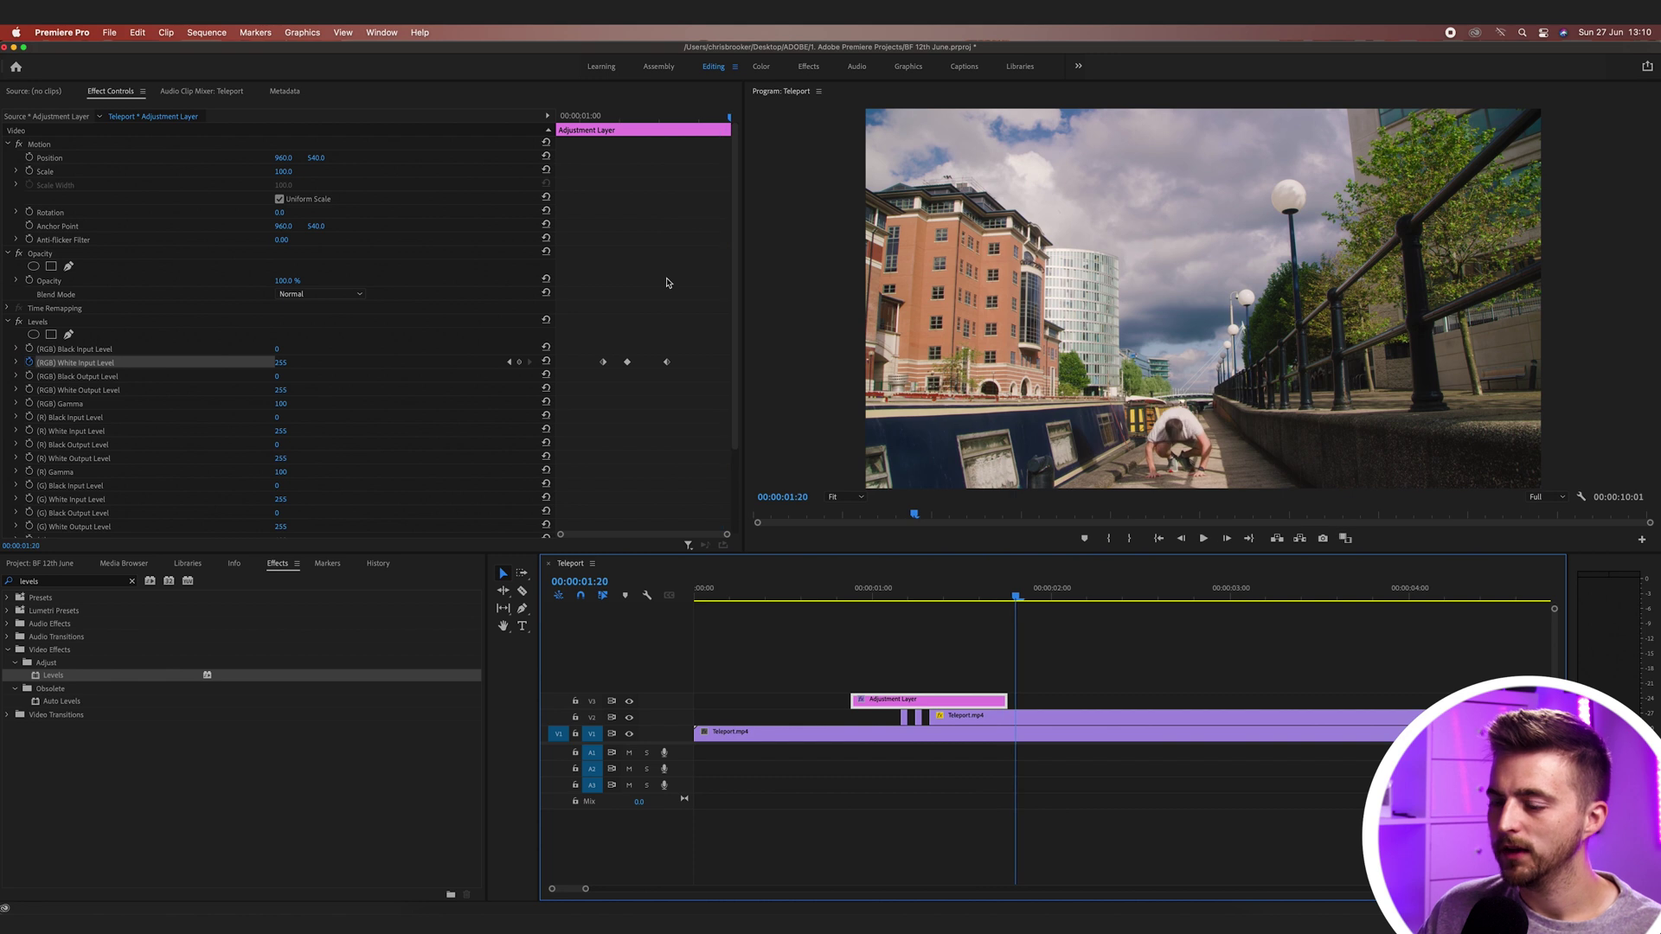
Step: Move the first White Input Level keyframe slightly closer to the second one and play back the flash from the layer's start
left_click(603, 364)
left_click(844, 595)
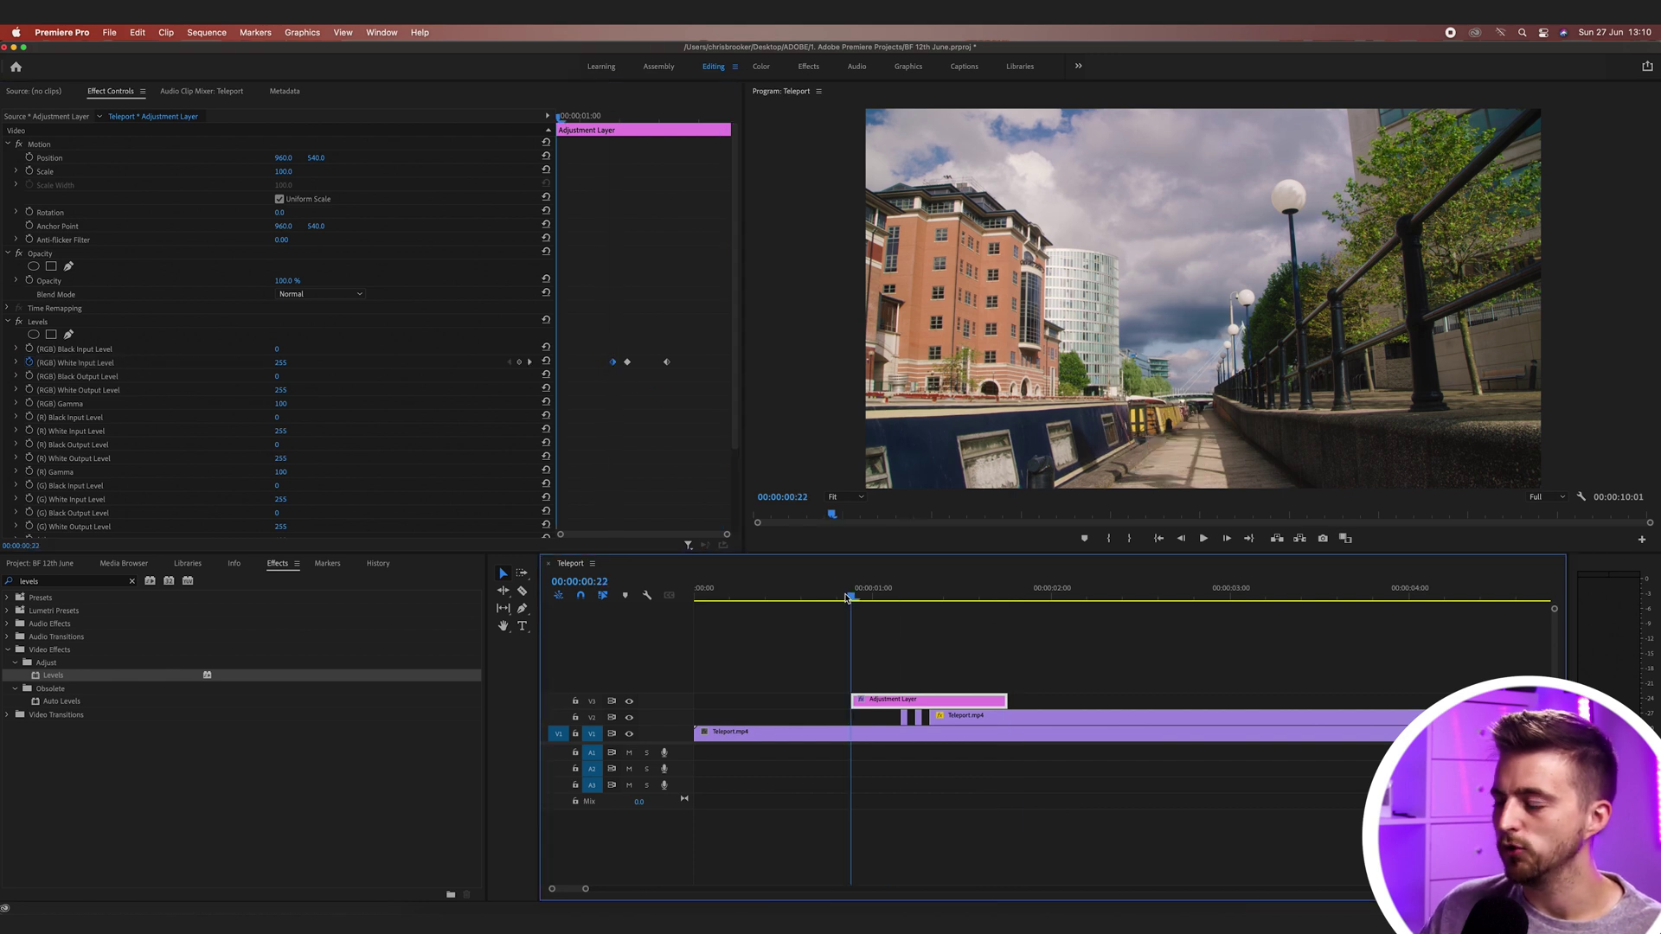
key("space")
mouse_move(857, 595)
left_mouse_down()
mouse_move(908, 597)
mouse_move(863, 598)
left_mouse_up()
key("space")
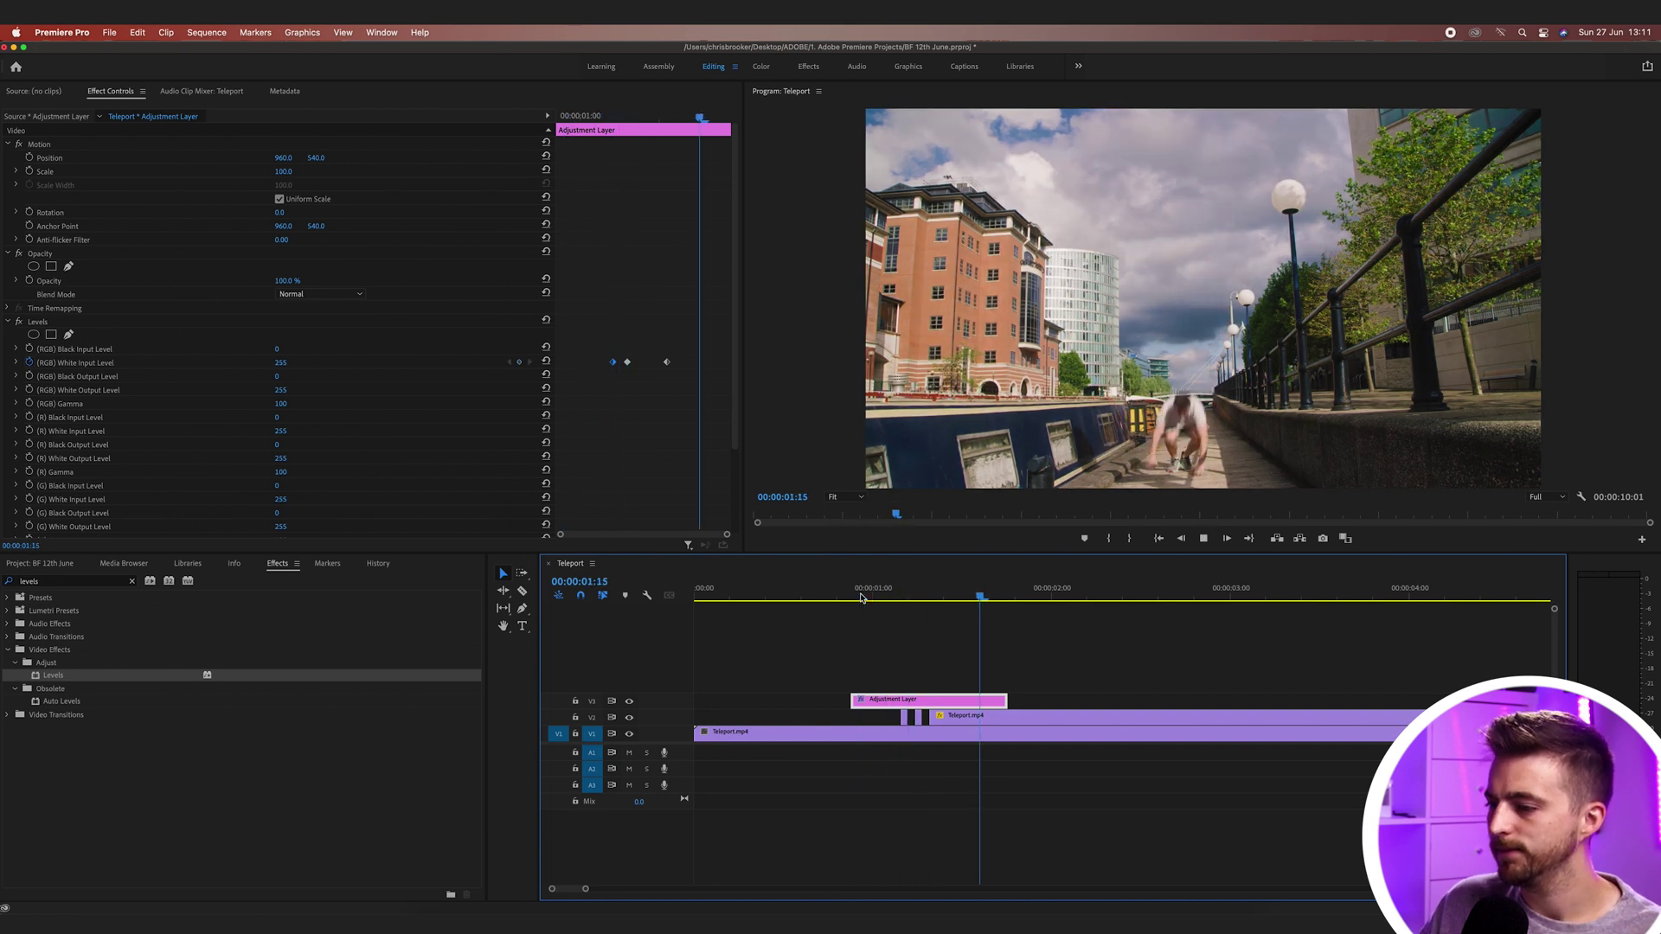
left_click(794, 596)
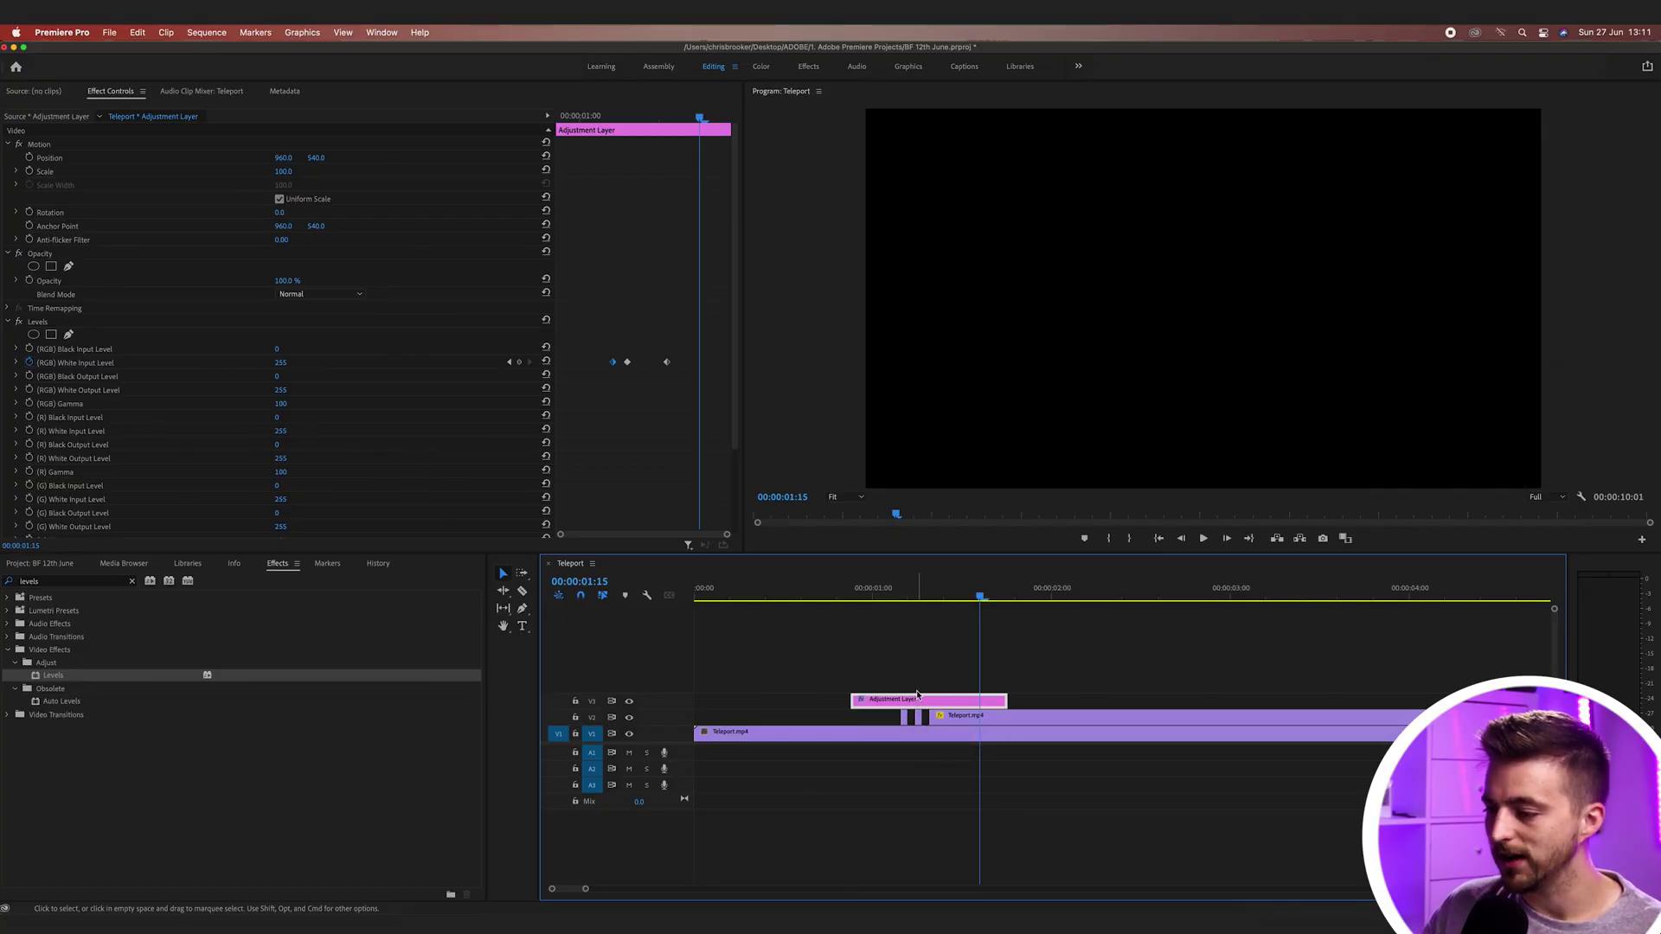
Step: Target track V3 instead of V1 and paste a copy of the adjustment layer at 00:00:02:05
left_click_drag(916, 699, 918, 687)
key("super+z")
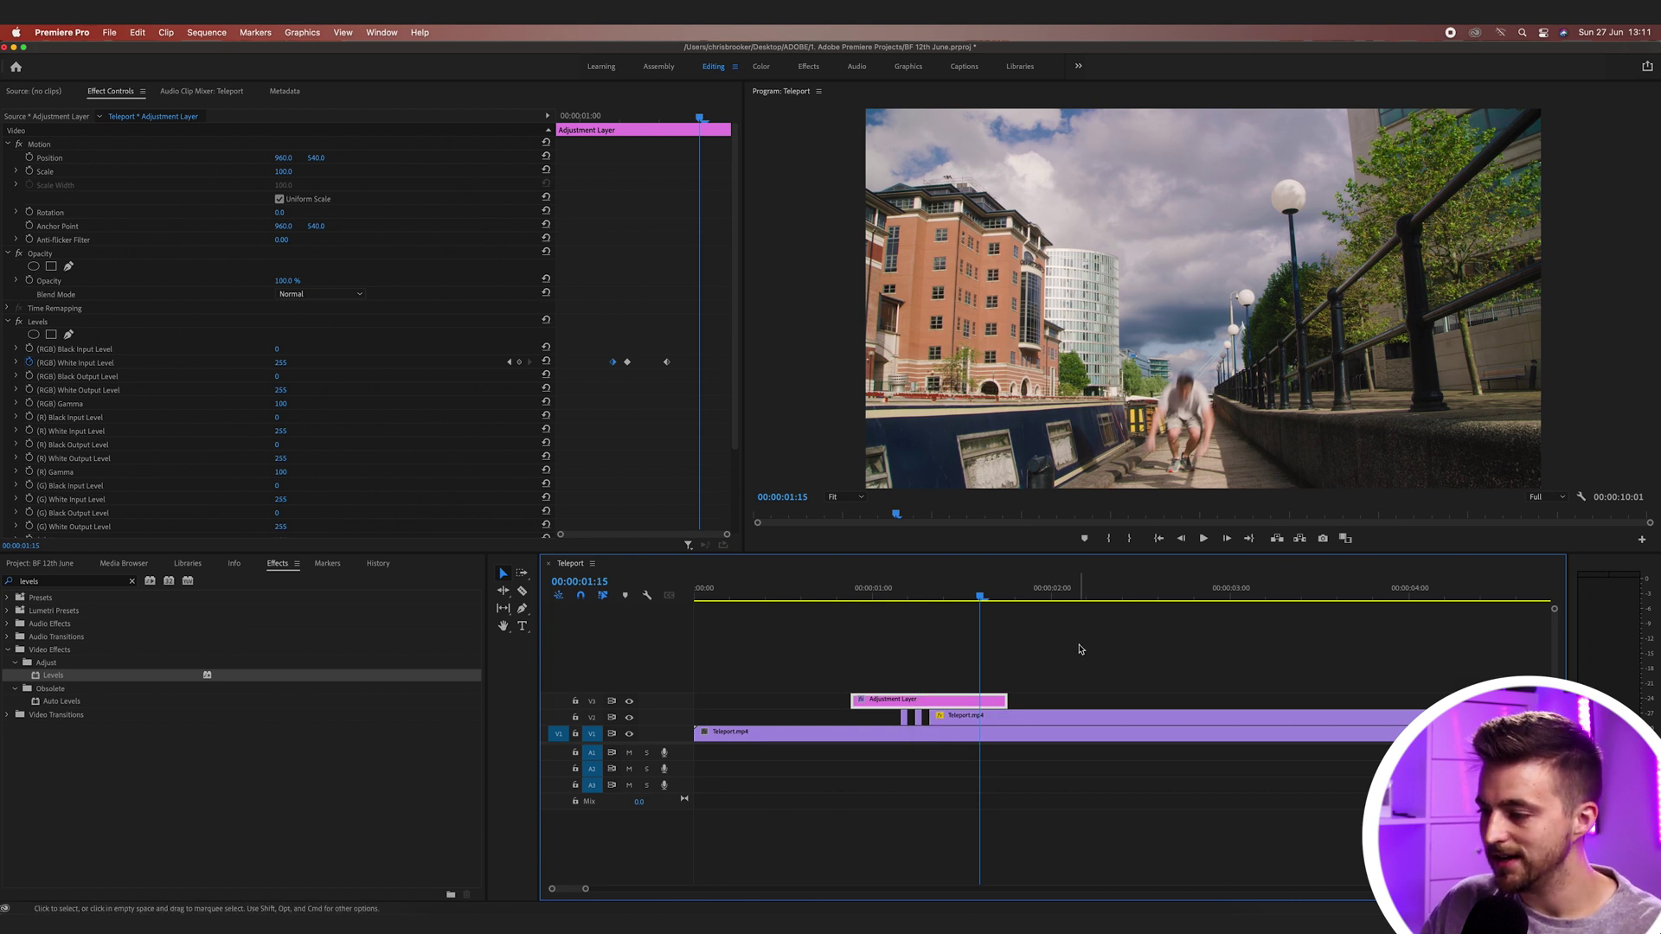
key("space")
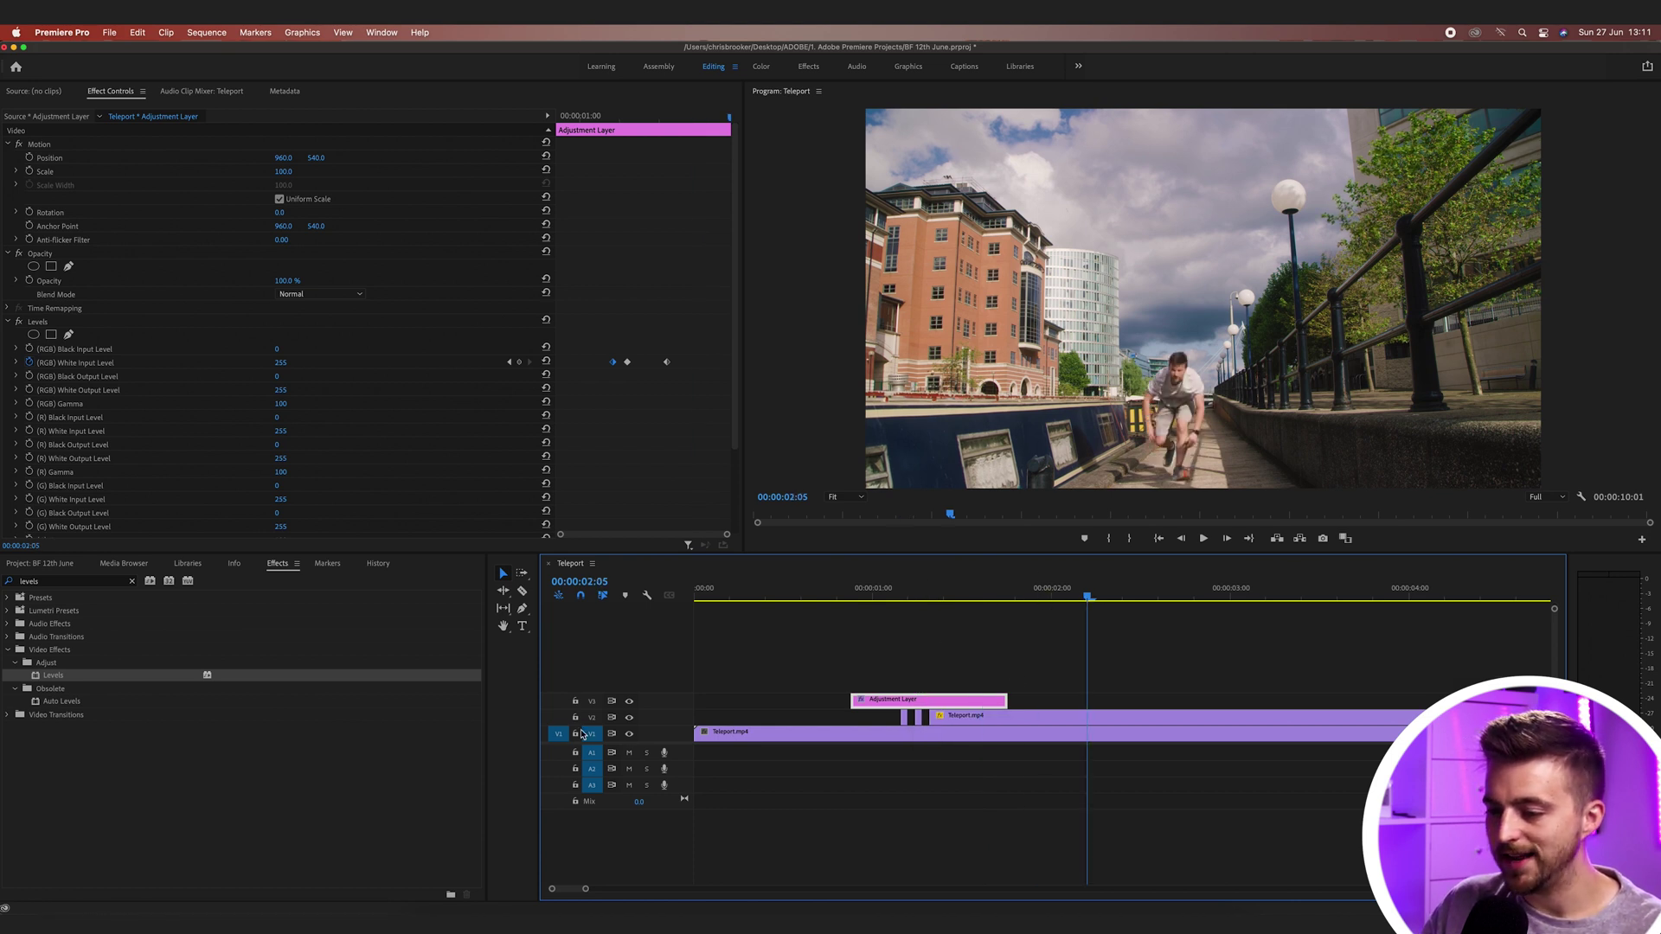
left_click(591, 700)
left_click(592, 734)
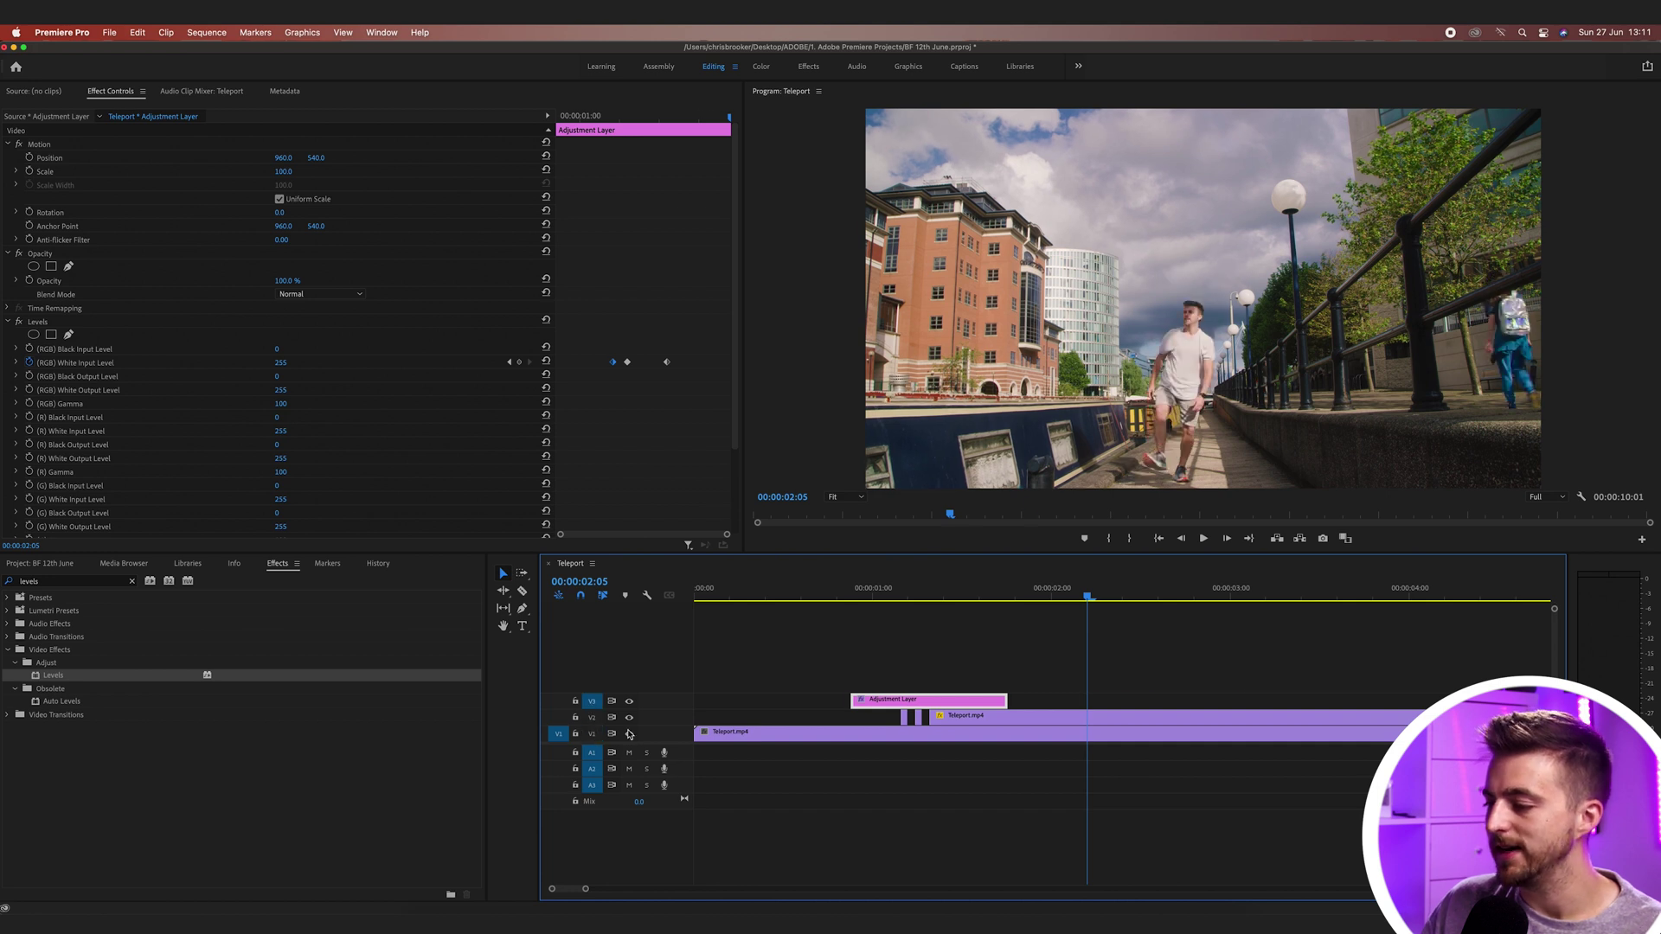
key("super+v")
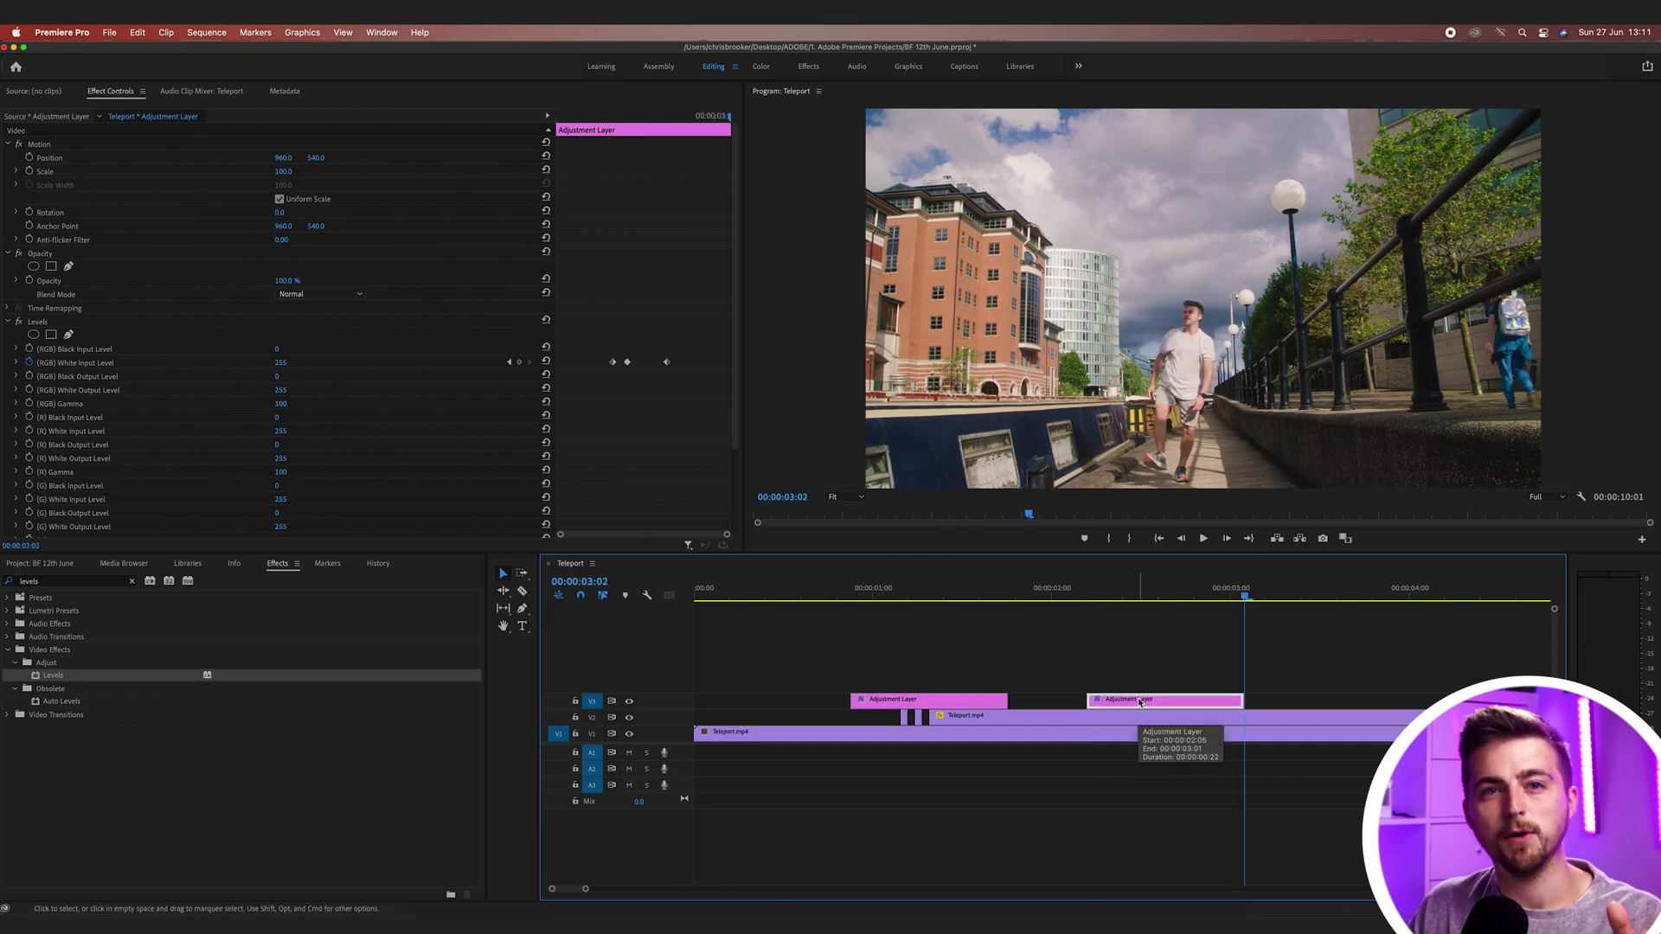
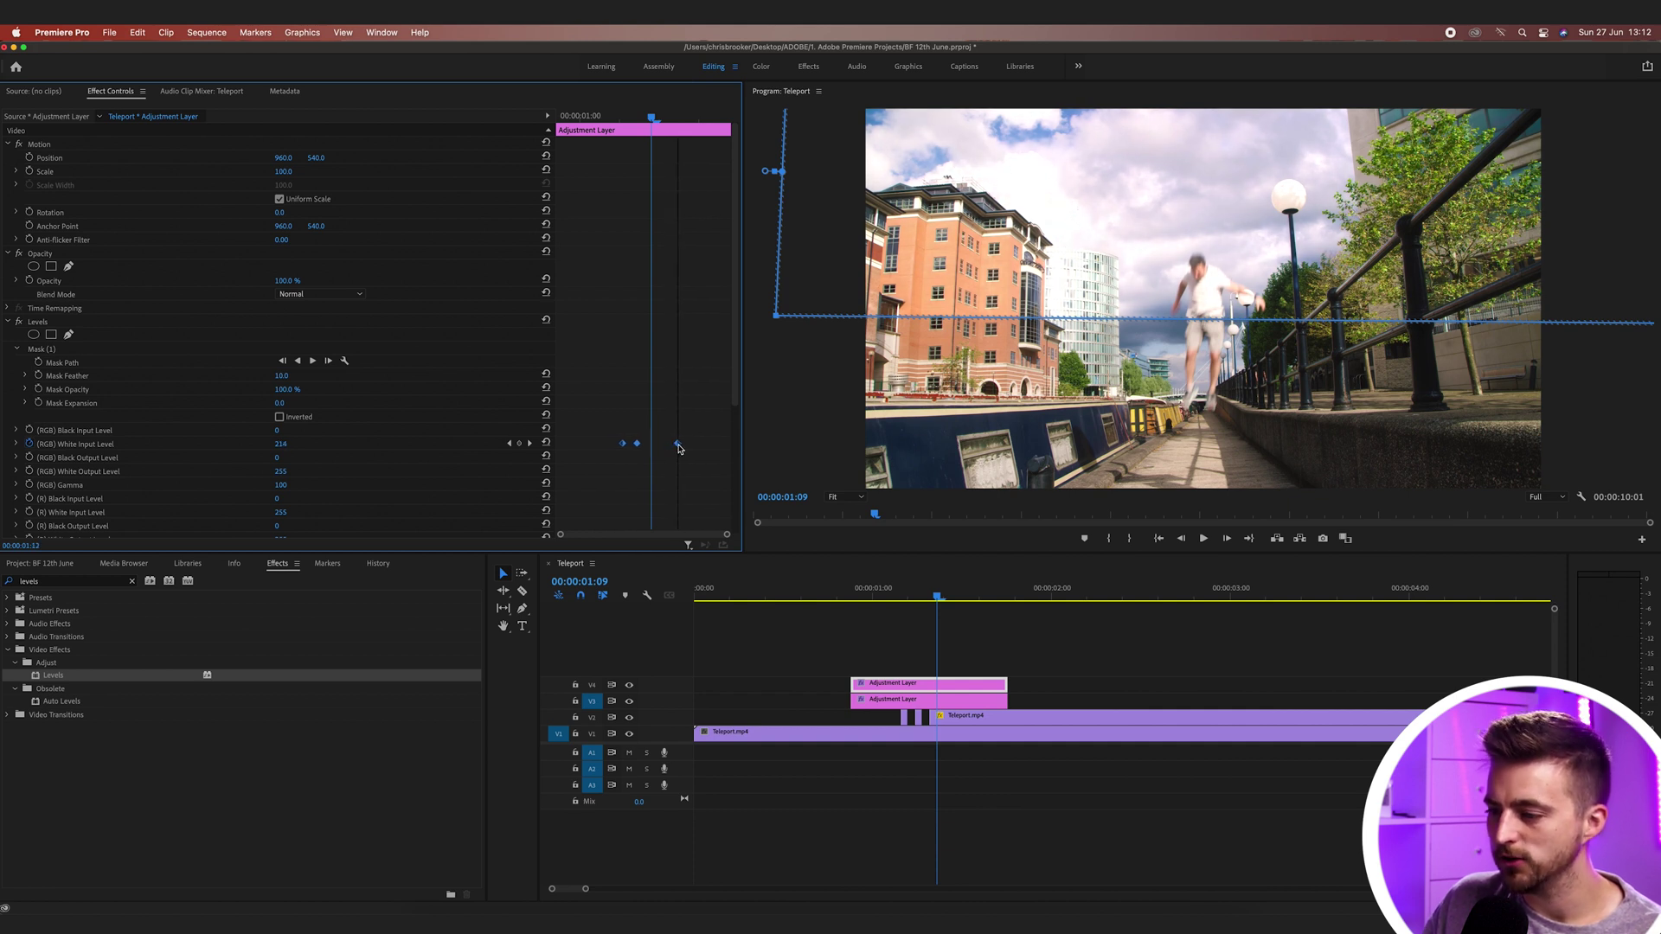
Step: Shift the upper adjustment layer's first (RGB) White Input Level keyframes later in time and play back the flash
left_click(854, 592)
left_click_drag(858, 591, 923, 594)
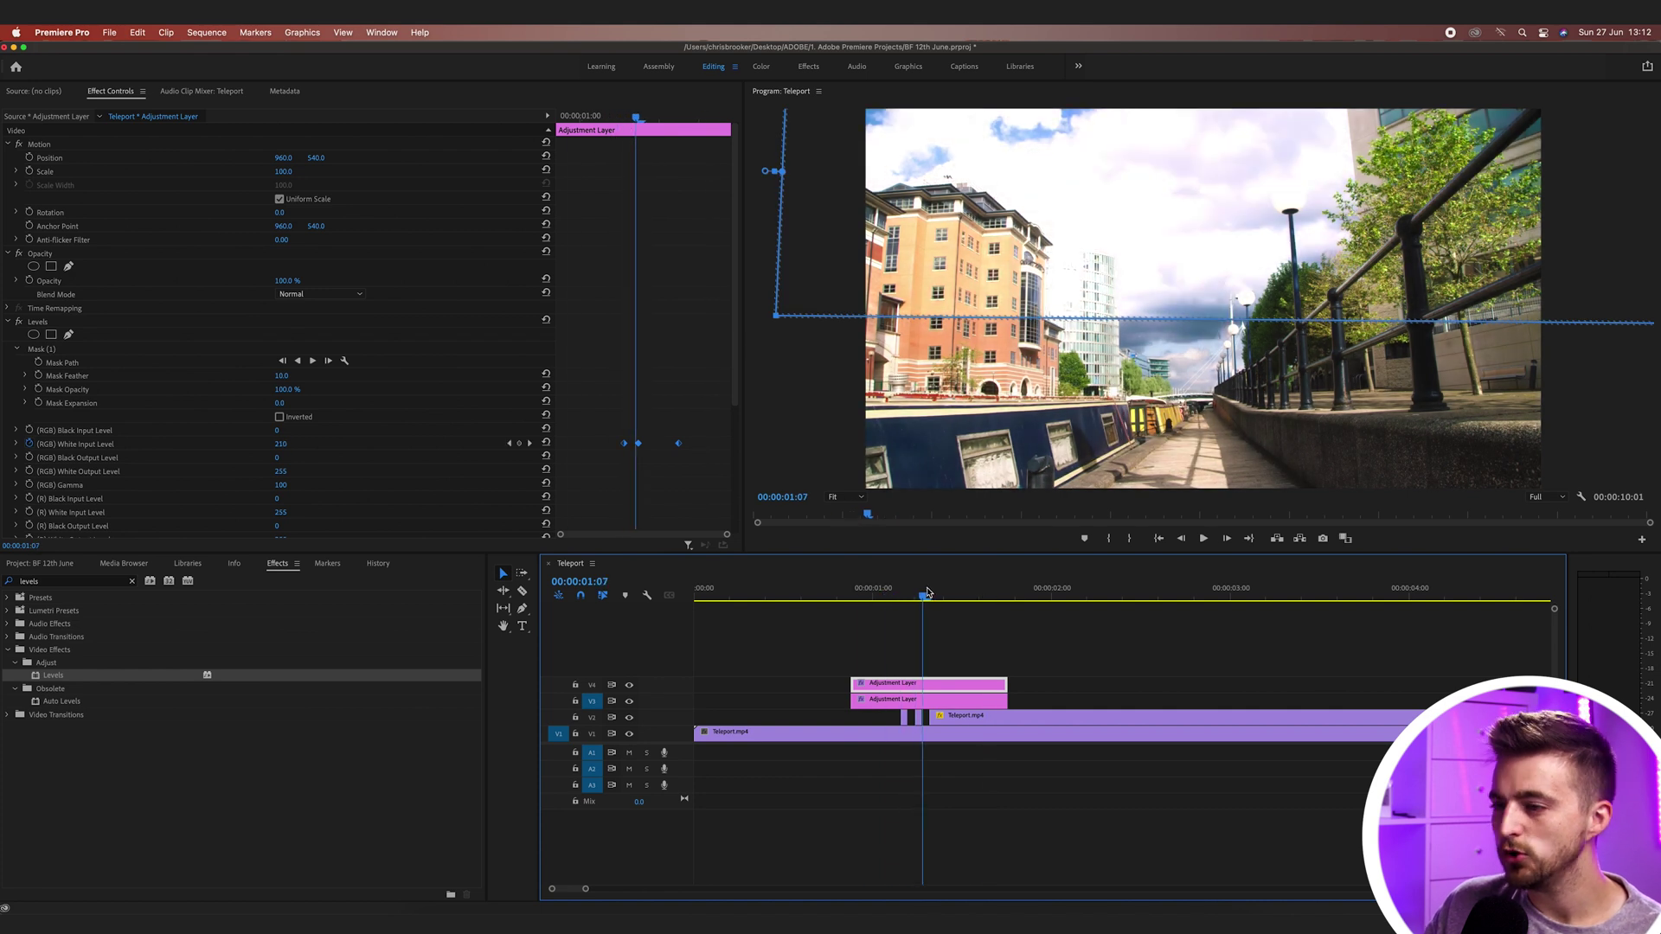
left_click(657, 474)
key("=")
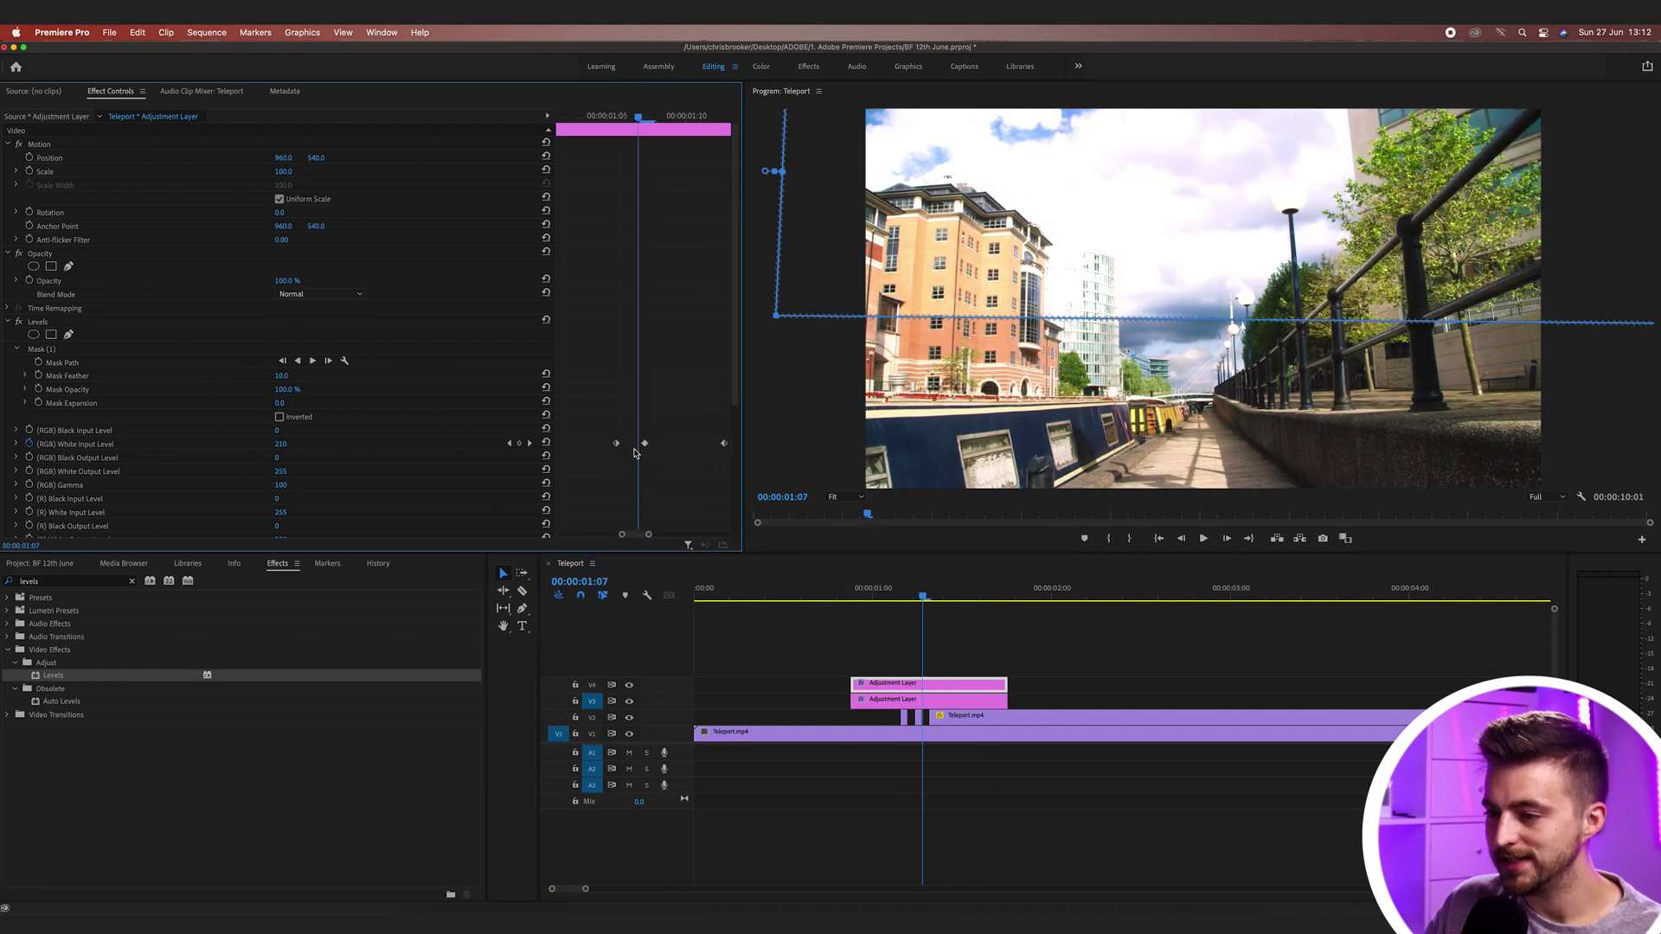
left_click_drag(619, 446, 663, 444)
left_click(908, 595)
key("space")
Step: Move the White Input Level keyframes to around 00:00:01:10, pull the last one close to the second, and check the timing in playback
key("space")
left_click_drag(608, 422, 690, 448)
left_click_drag(1045, 594, 880, 592)
key("space")
Step: Deselect the adjustment layer and play back the retimed second flash without the mask outline
key("space")
left_click_drag(693, 445, 711, 444)
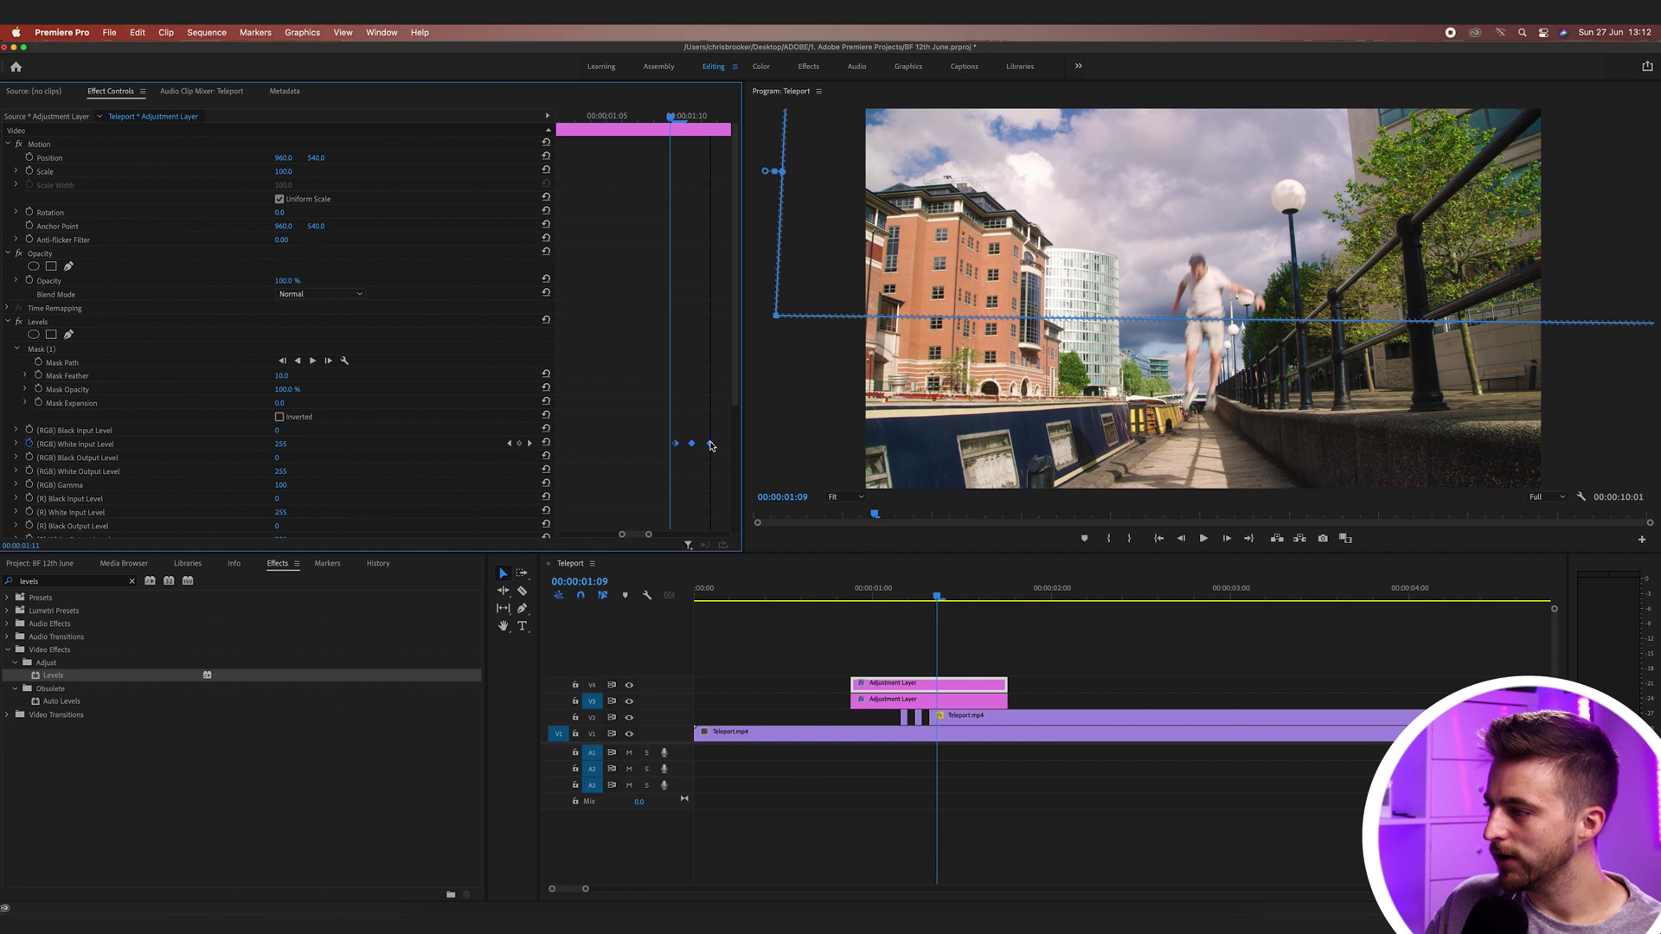
key("space")
left_click(923, 588)
left_click(913, 669)
key("space")
key("space")
left_click(945, 595)
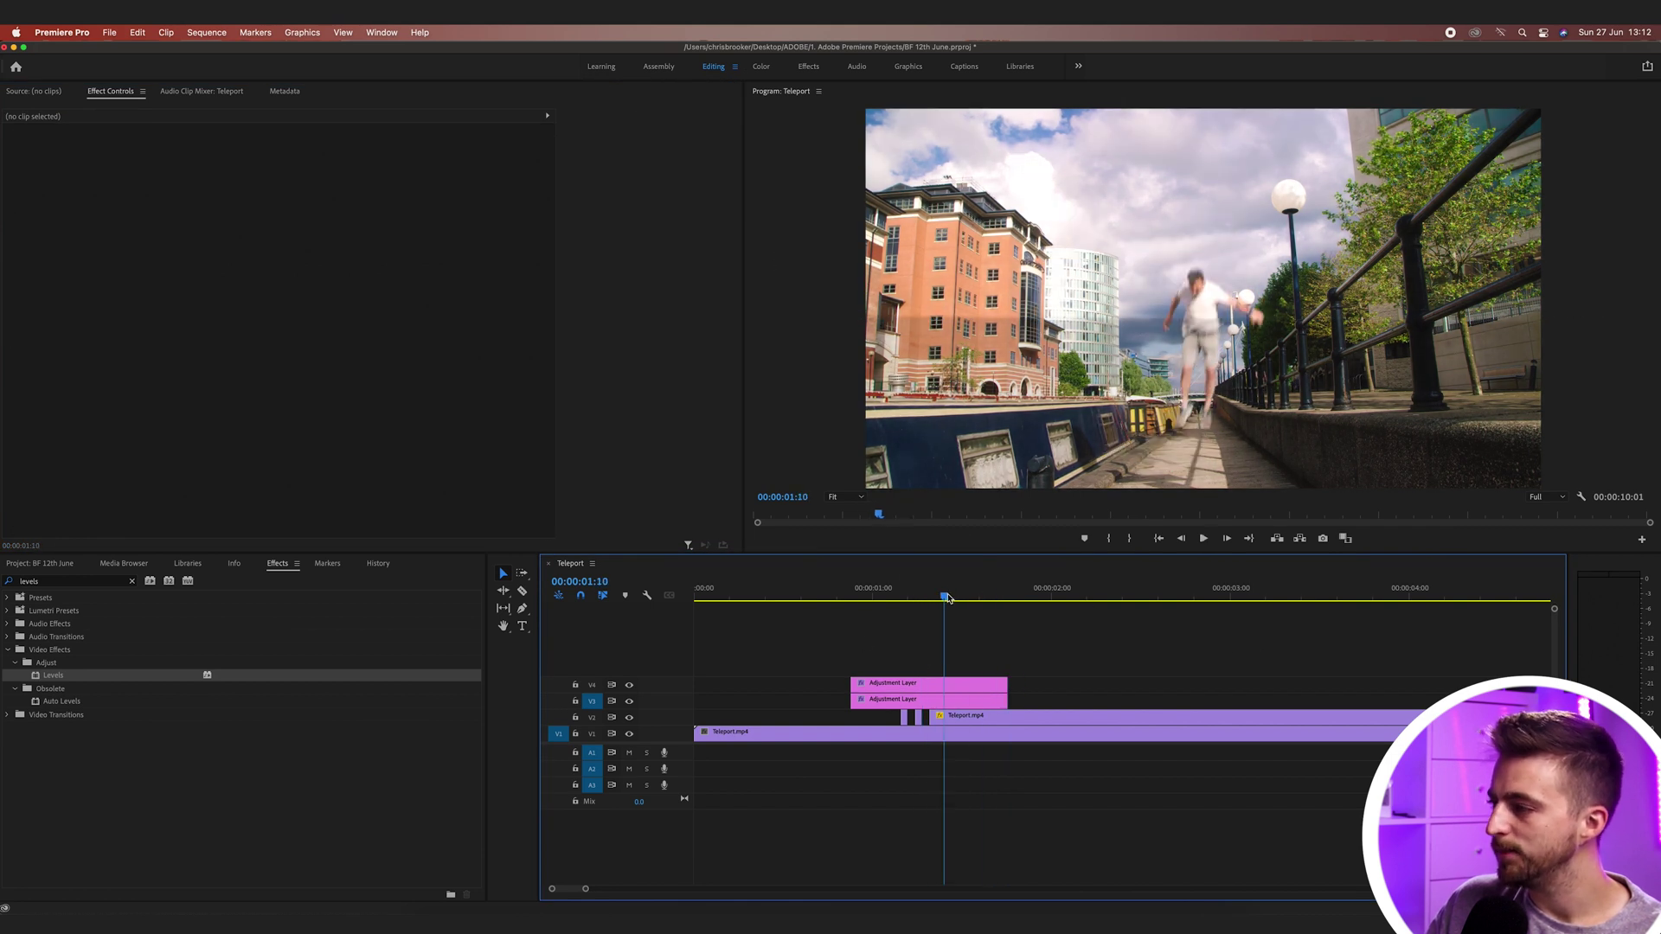
Step: Set the Mask Feather of the upper adjustment layer's Levels mask to 0 and review the flash around 00:00:01:09
left_click(951, 683)
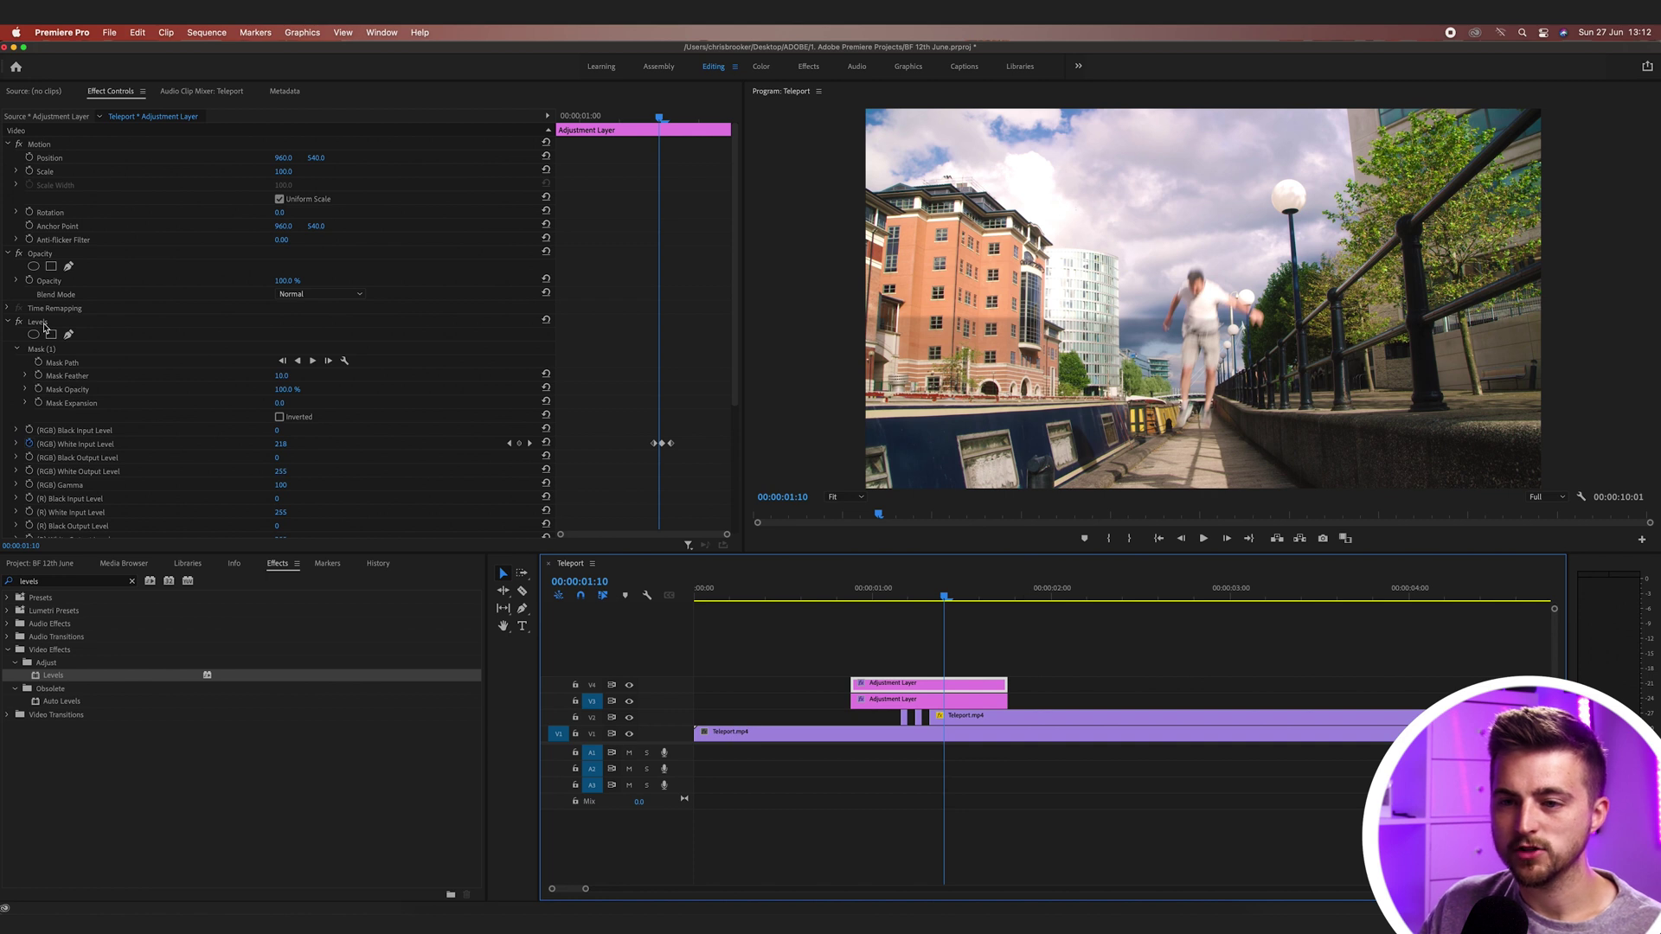
left_click(42, 350)
left_click(70, 378)
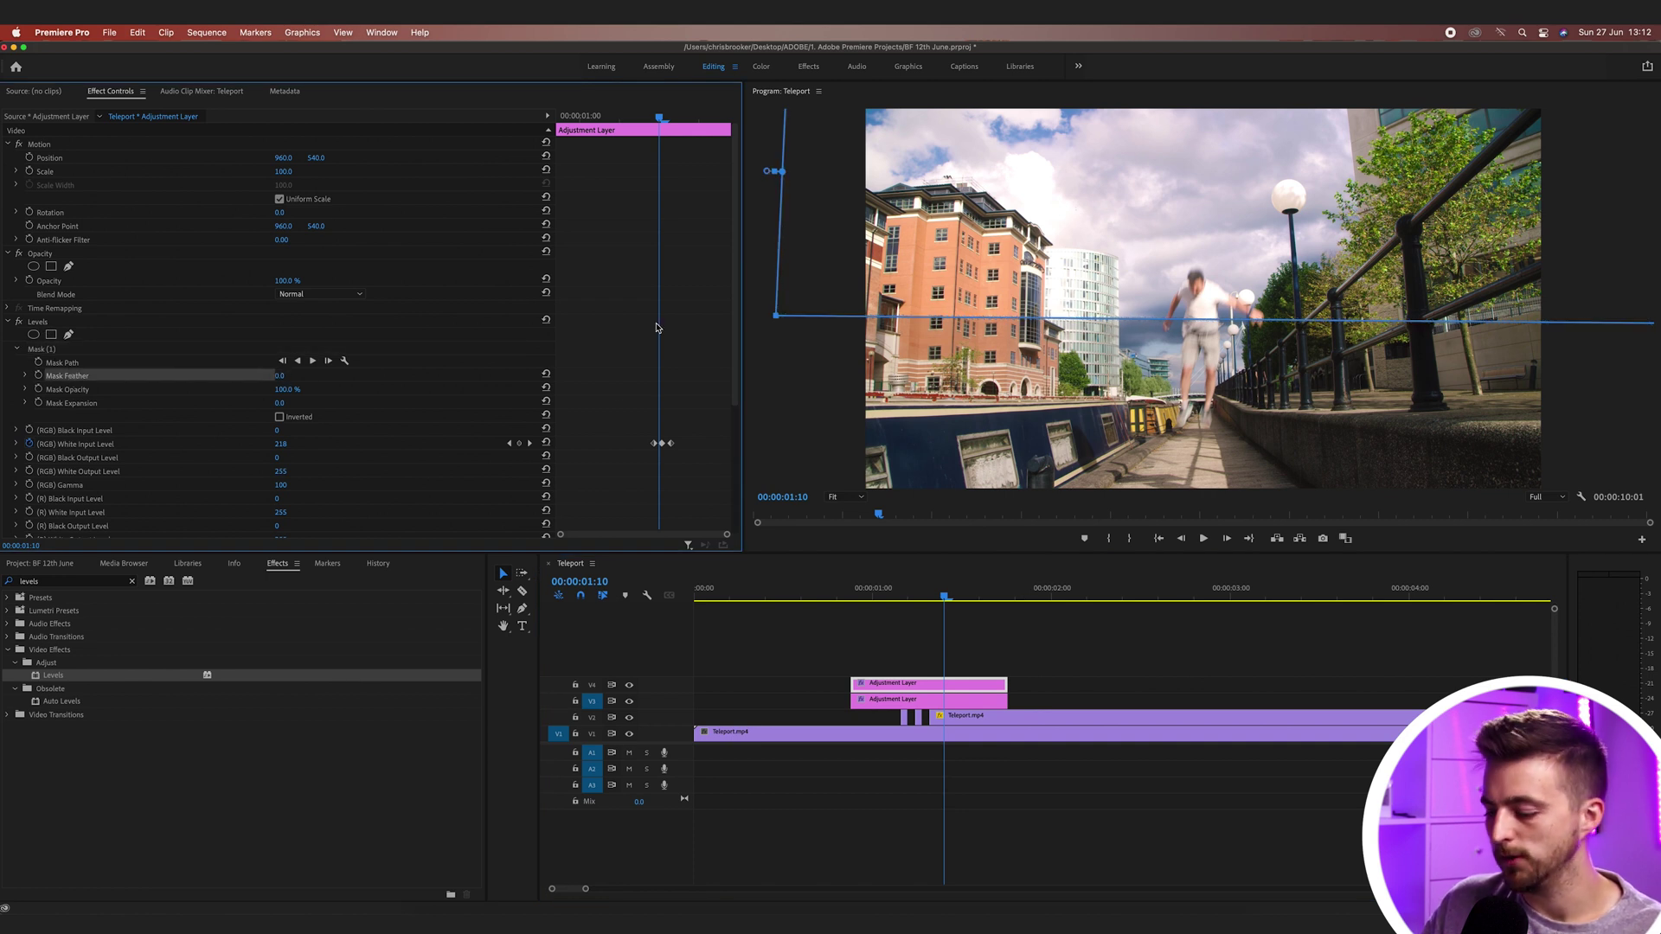
left_click(783, 586)
key("space")
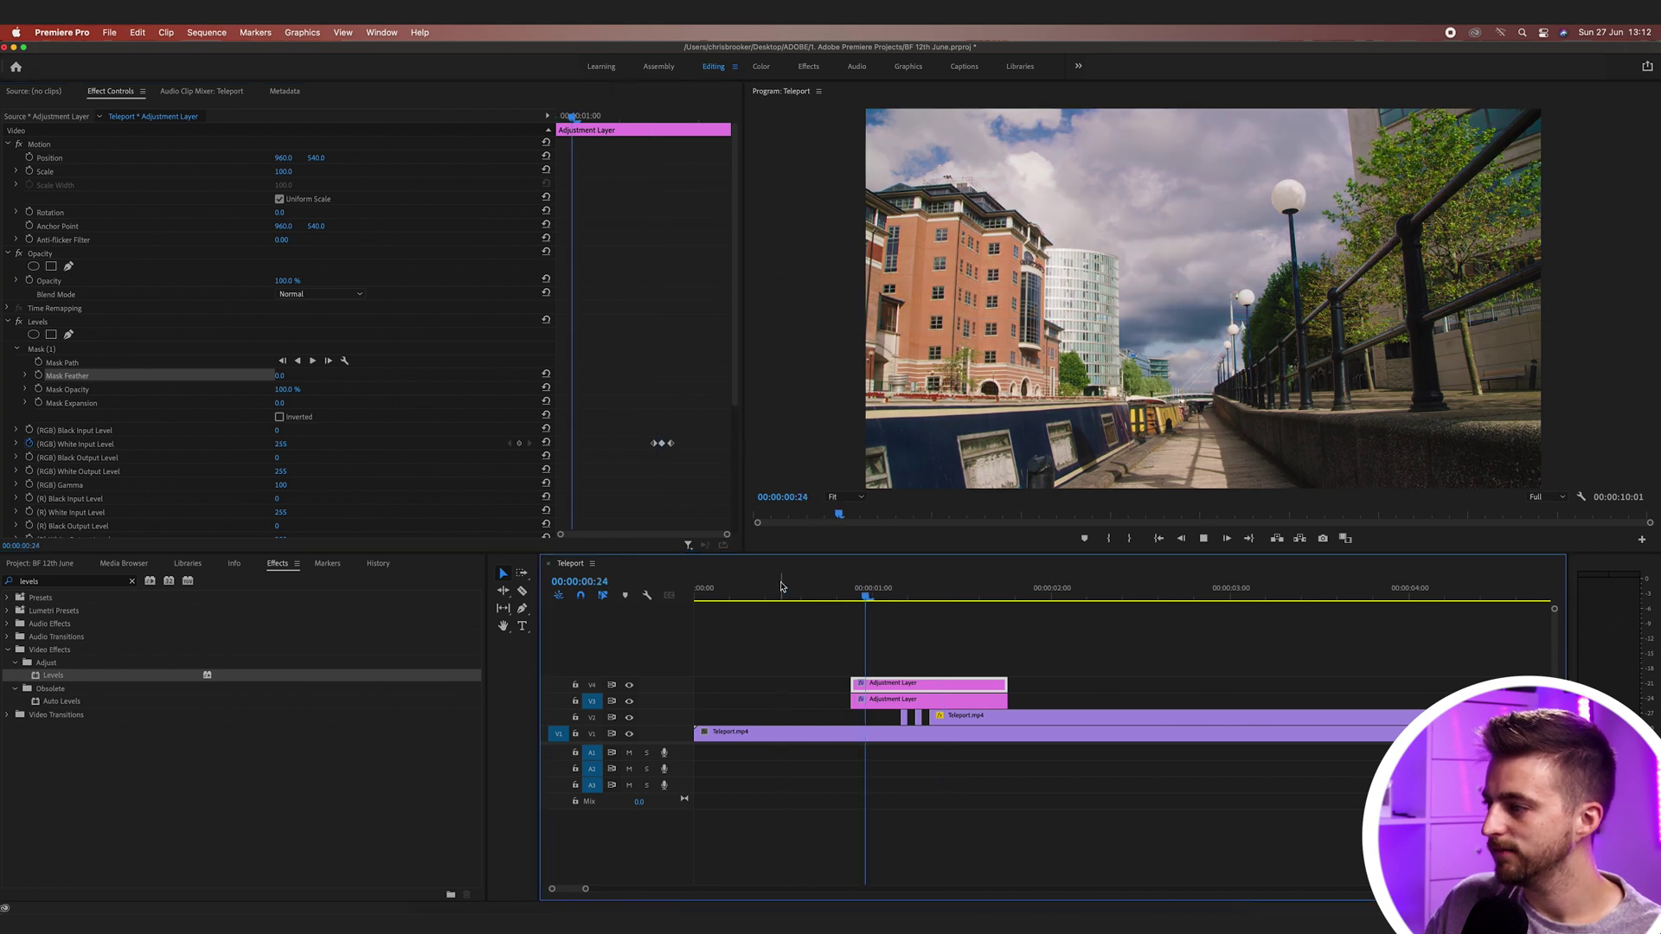
left_click_drag(877, 587, 935, 587)
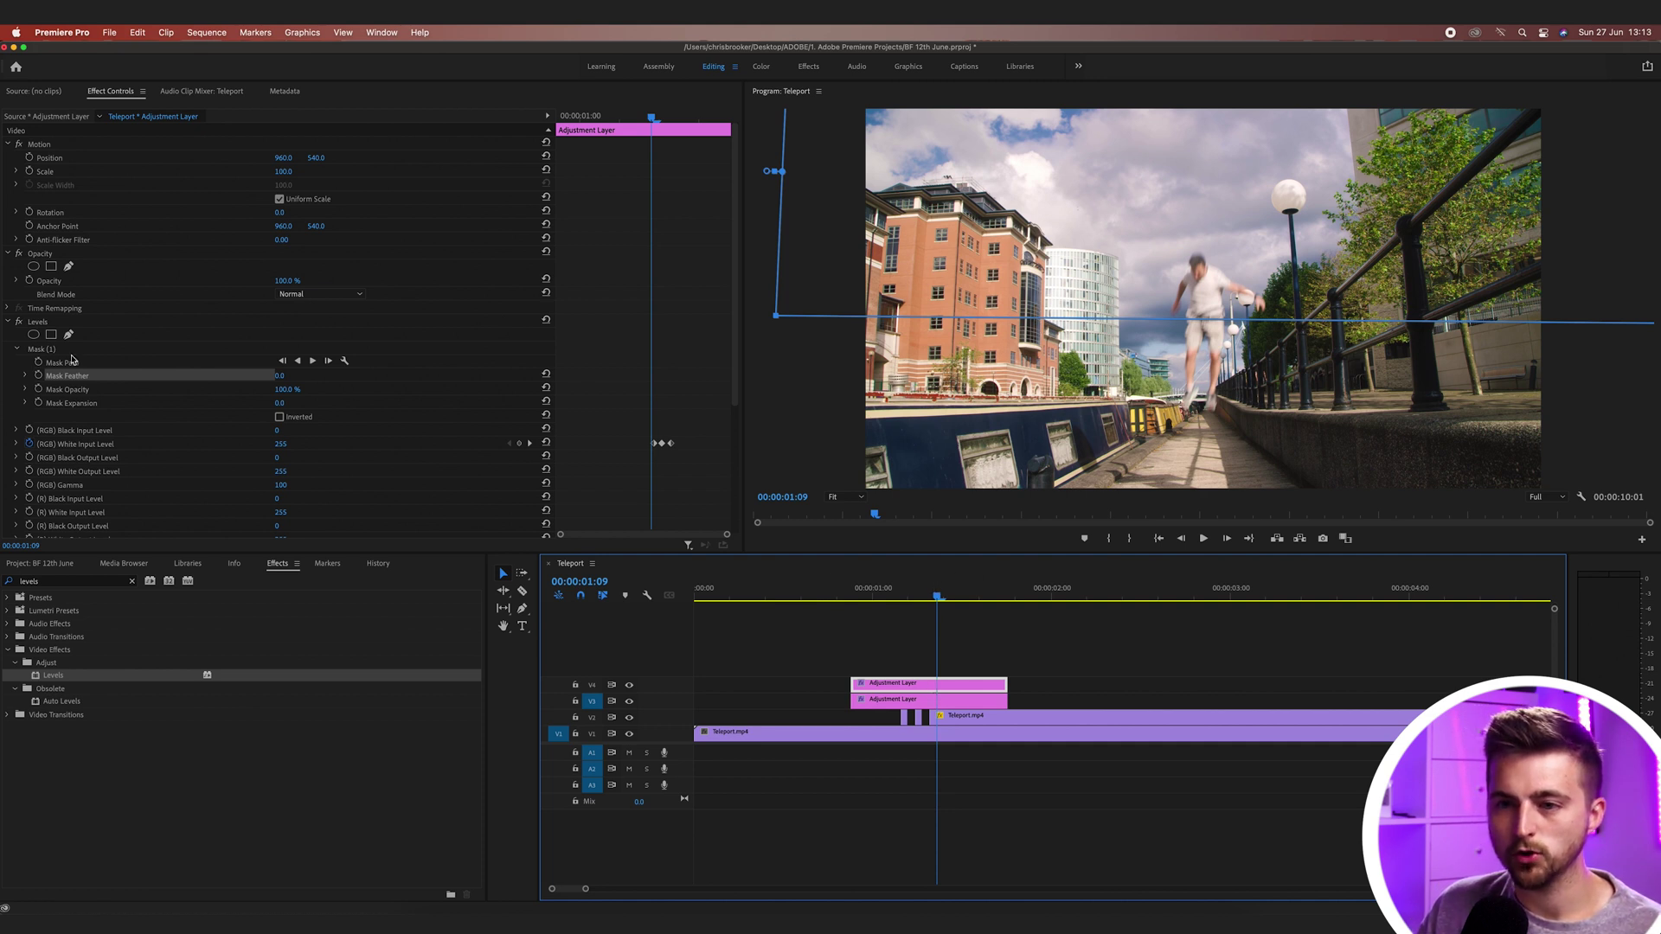
Step: Duplicate the Levels effect on the upper adjustment layer, invert the copy's mask, and shift its White Input Level keyframes slightly later
left_click(8, 323)
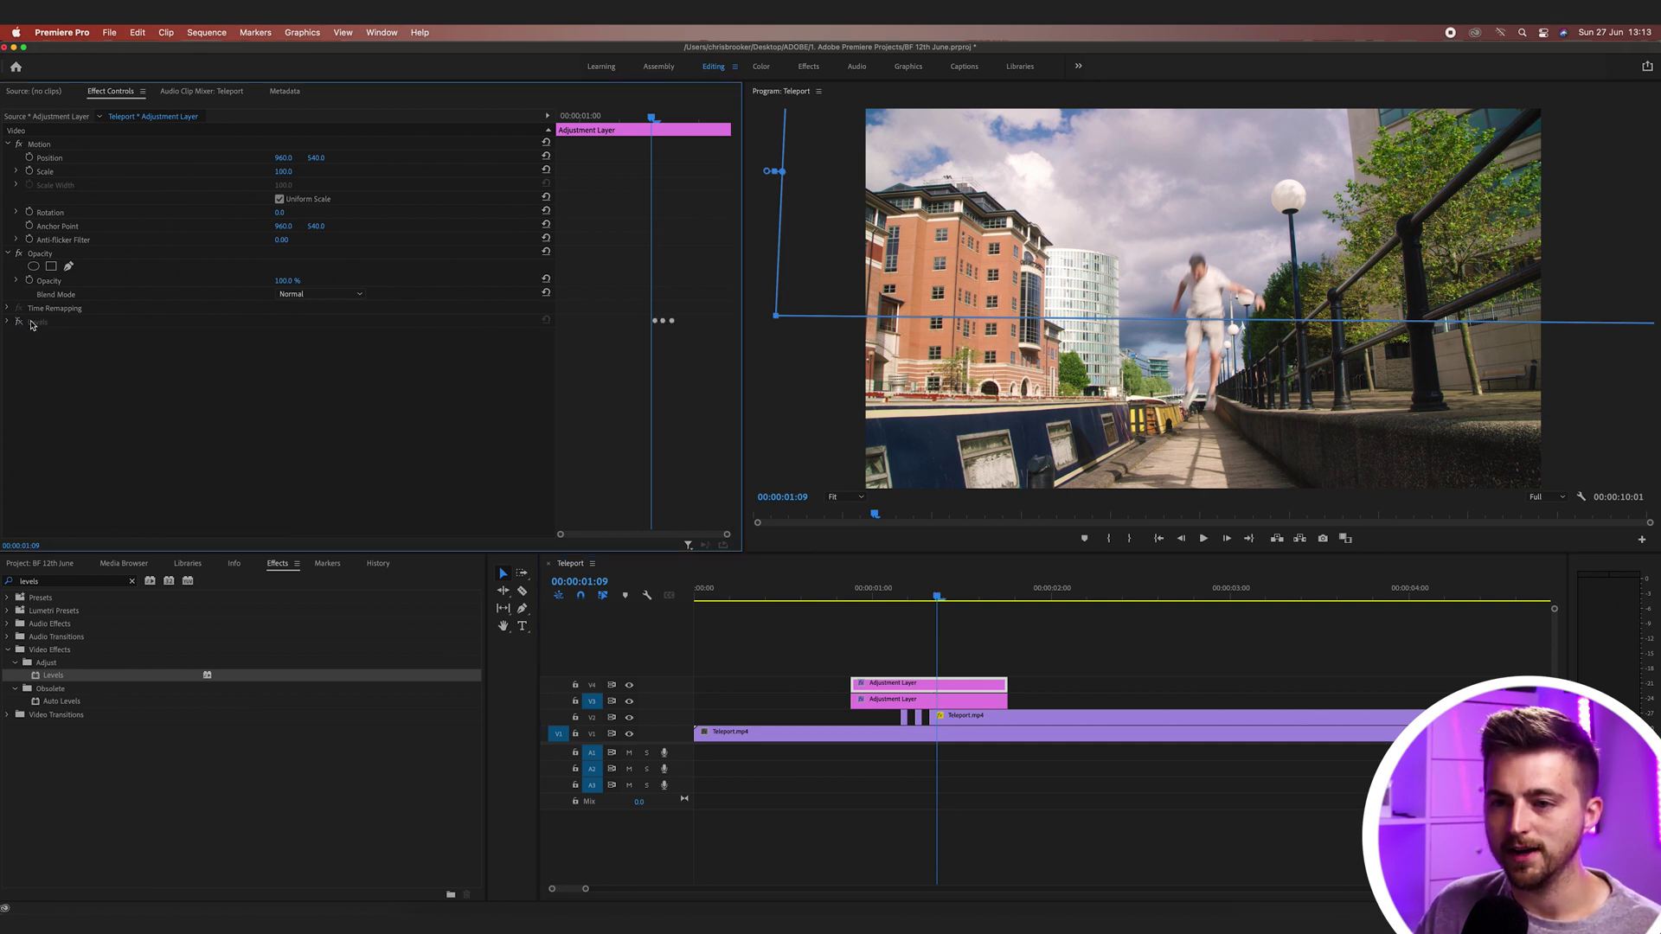
left_click(34, 324)
key("super+v")
left_click(8, 335)
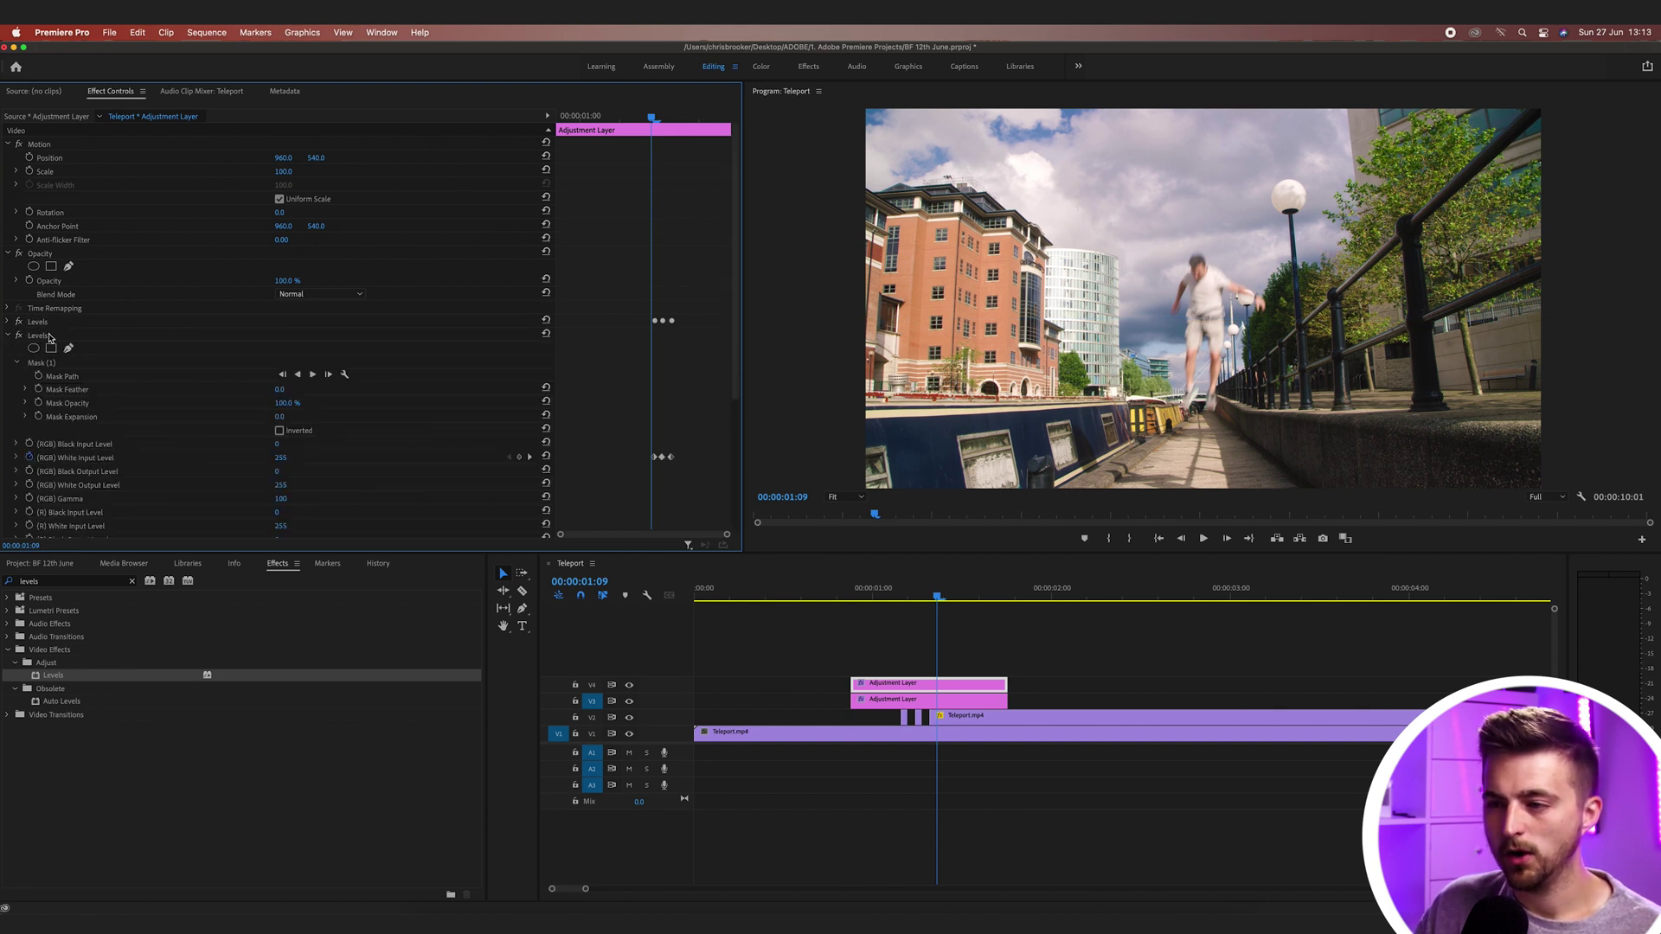
left_click(41, 336)
mouse_move(705, 447)
left_mouse_down()
mouse_move(653, 474)
mouse_move(680, 463)
left_mouse_up()
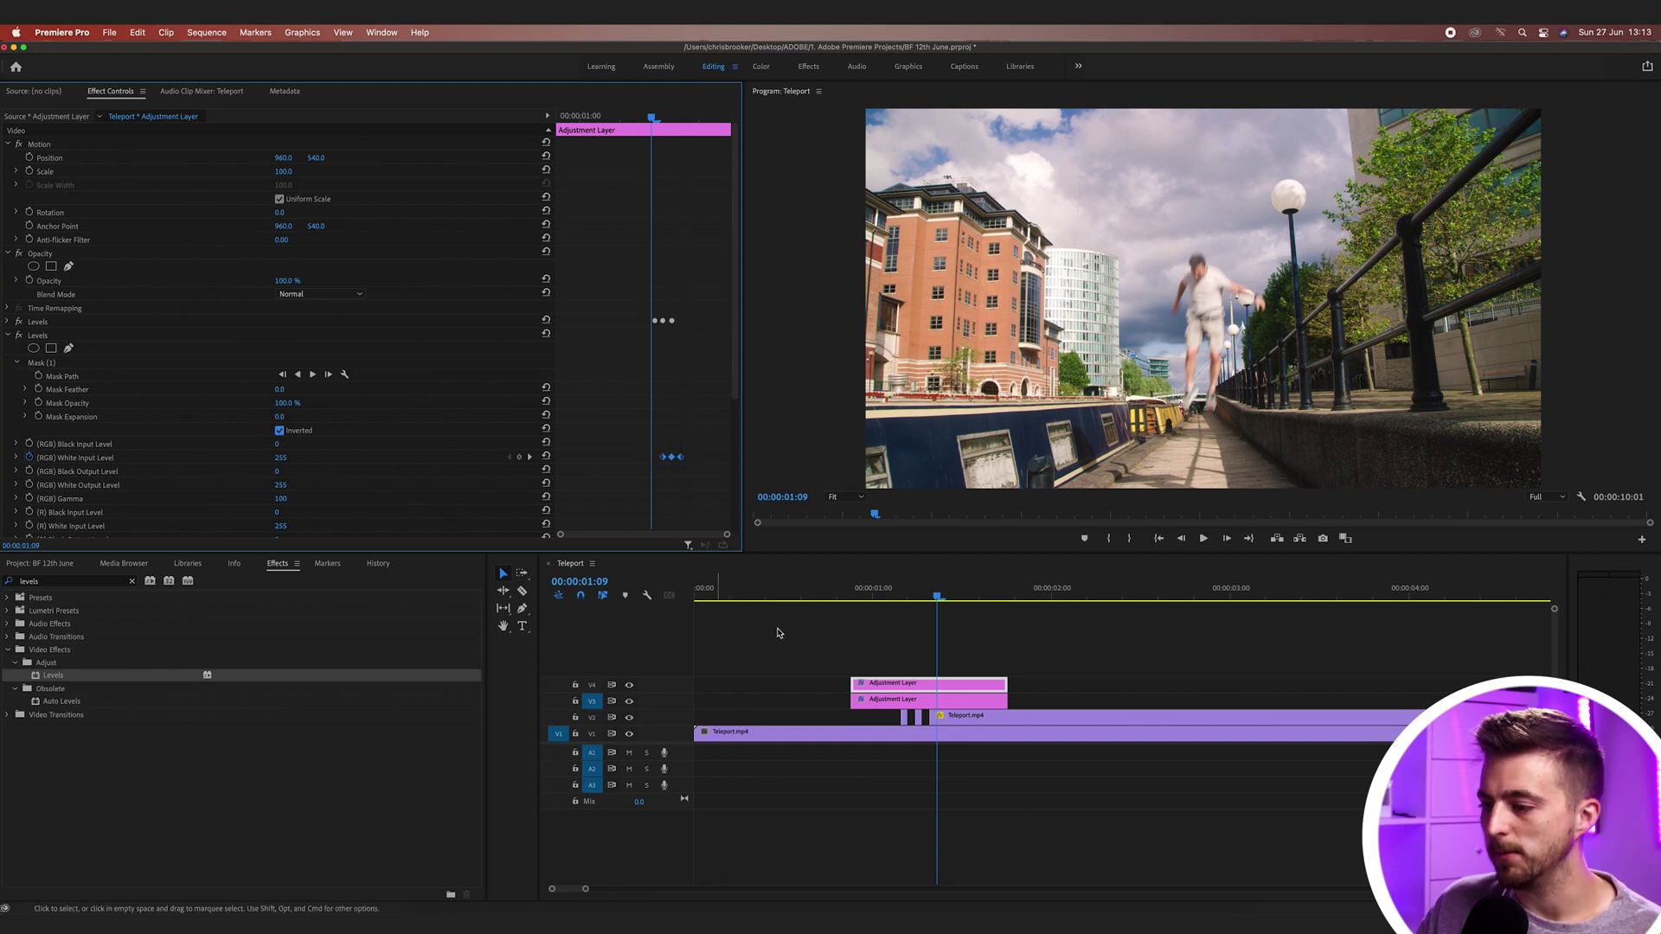
Step: Lower the duplicated Levels effect's middle (RGB) White Input Level keyframe at 00:00:01:11 to 131
left_click(932, 595)
mouse_move(932, 595)
left_mouse_down()
mouse_move(989, 593)
mouse_move(951, 594)
left_mouse_up()
left_click(703, 494)
key("=")
key("=")
mouse_move(632, 443)
left_mouse_down()
mouse_move(721, 462)
mouse_move(655, 461)
left_mouse_up()
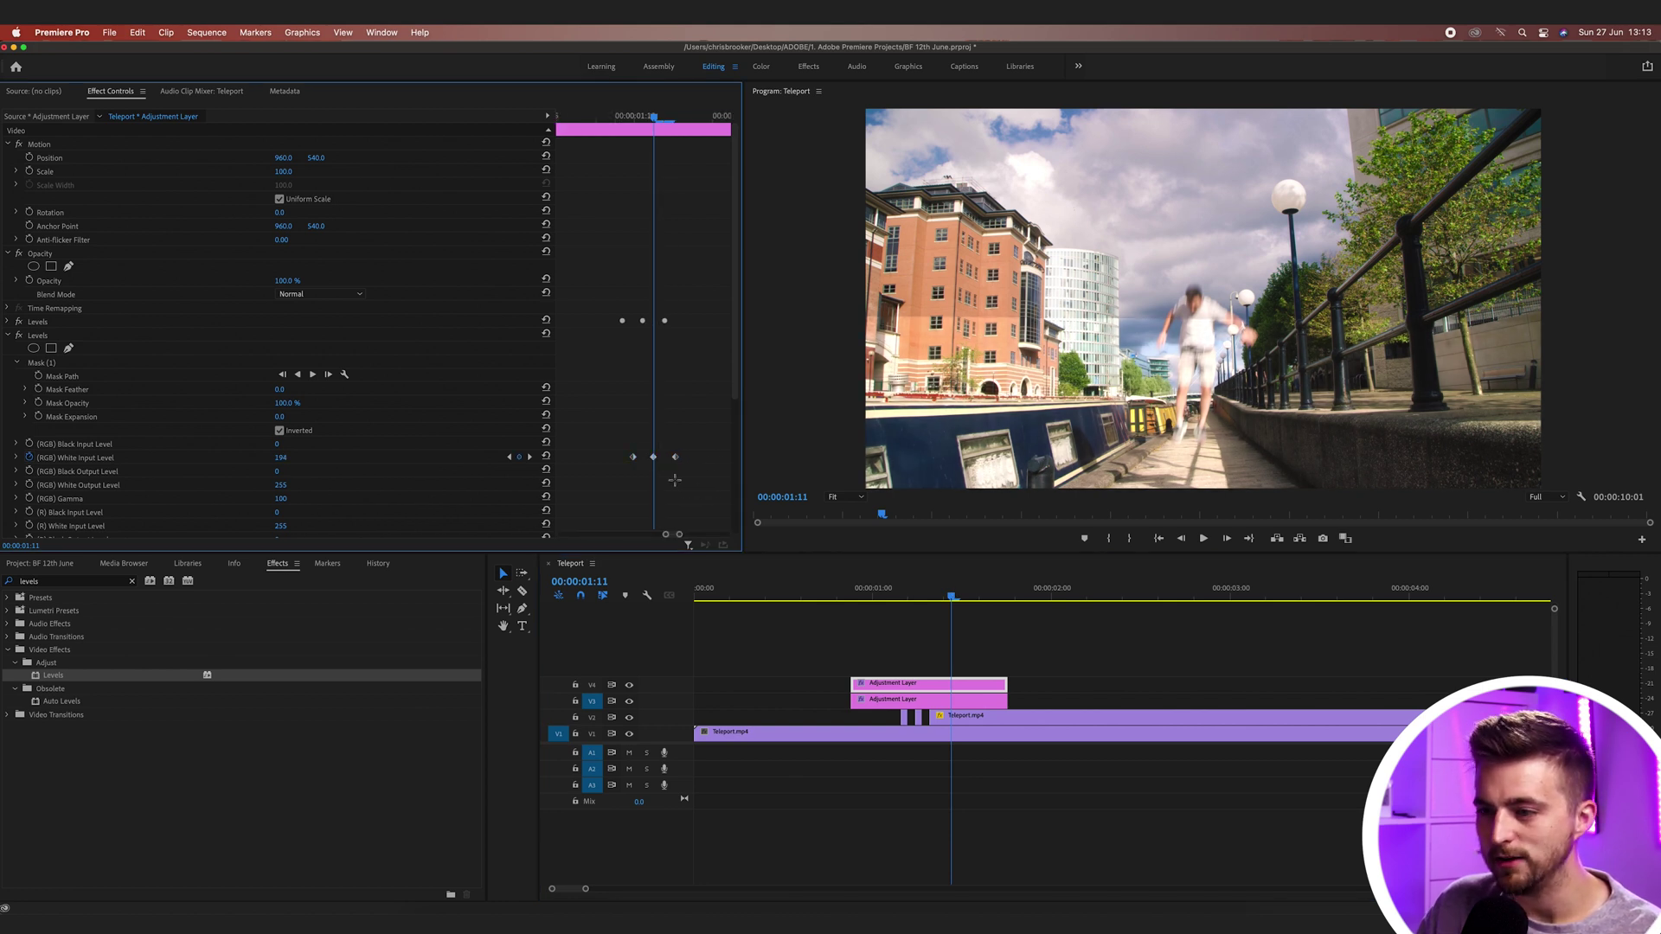
left_click_drag(281, 462, 218, 462)
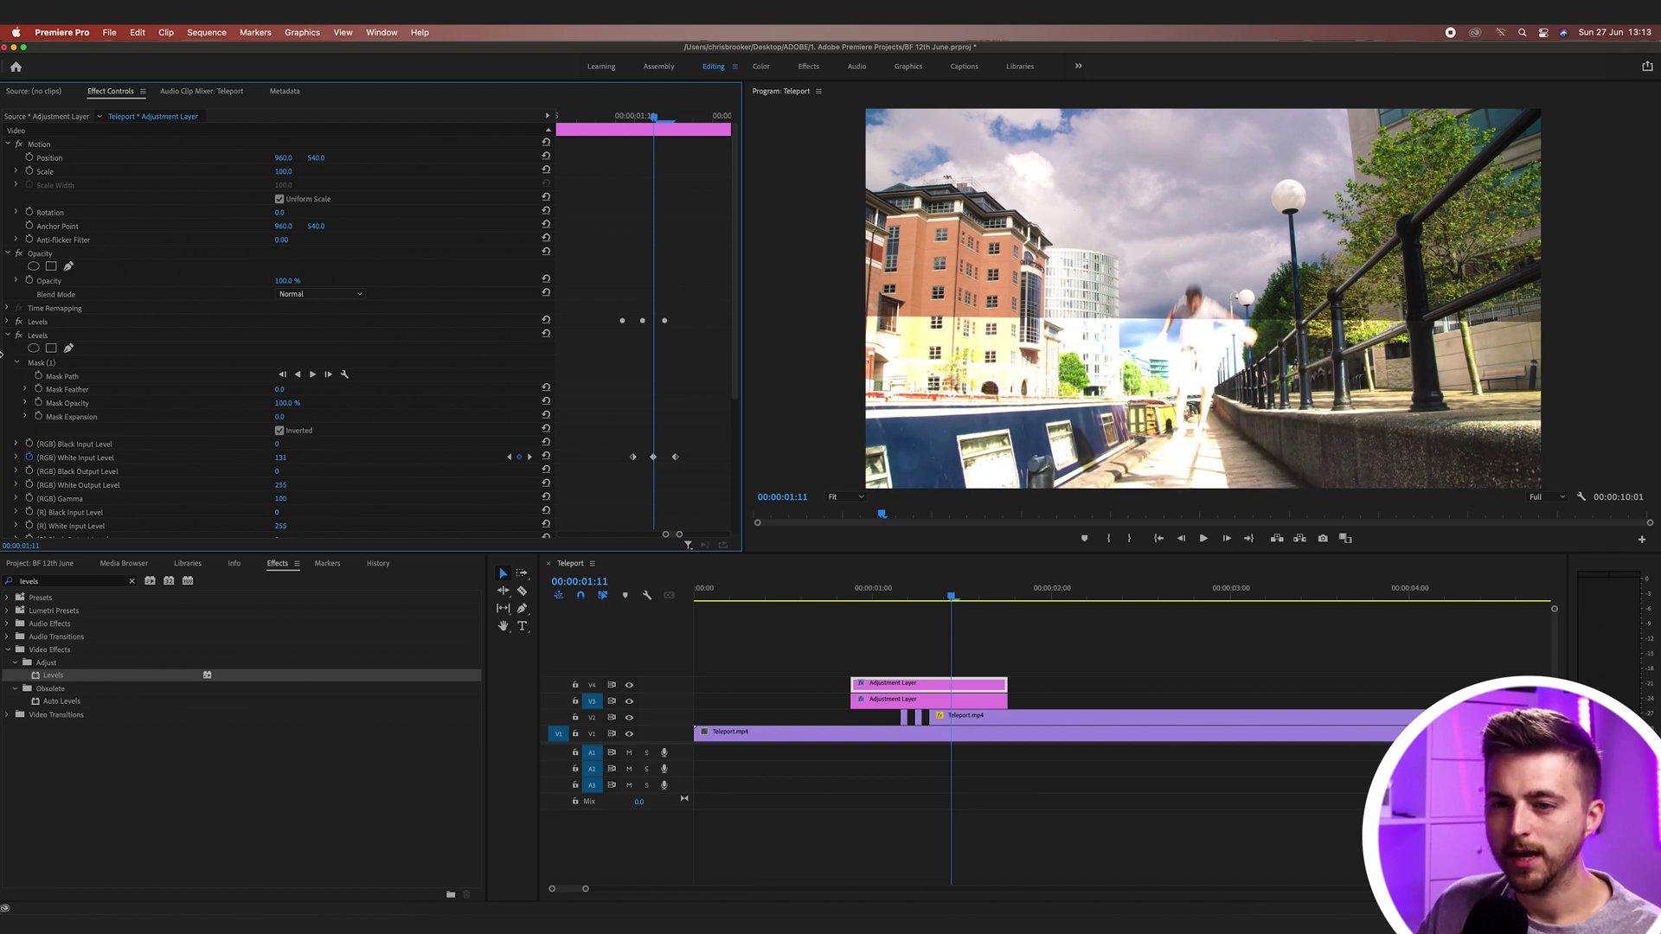
Step: Shift the original Levels effect's keyframes so the middle one sits at 00:00:01:10, and lower its (RGB) White Input Level
left_click(6, 334)
key("Delete")
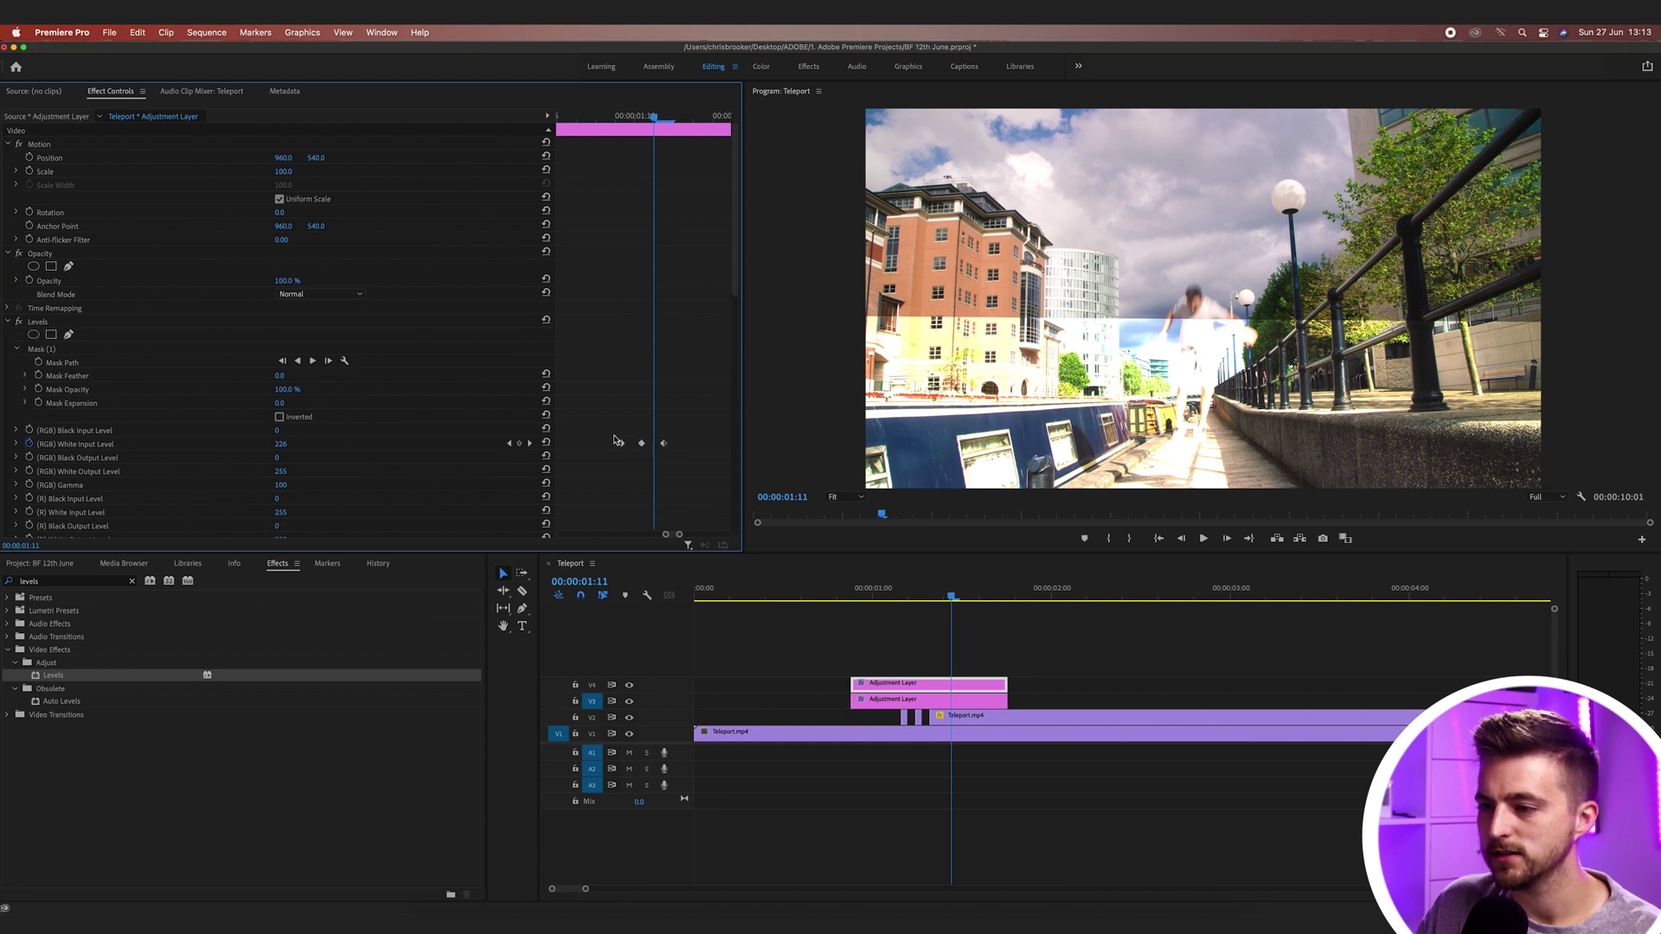
left_click_drag(653, 115, 642, 115)
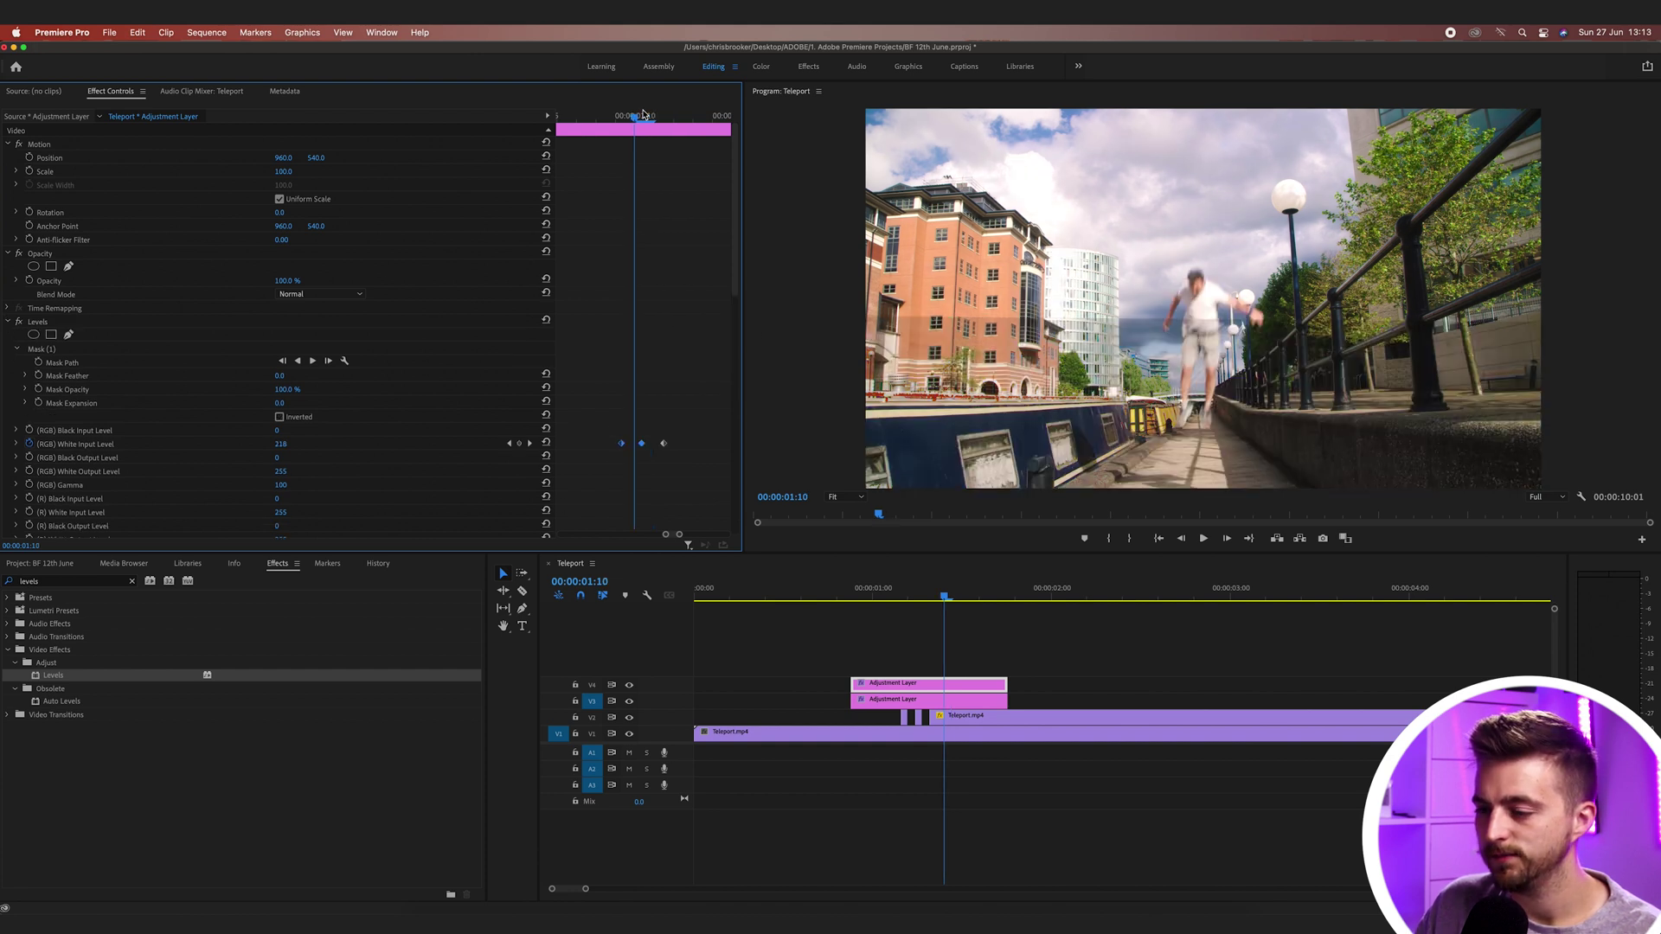
left_click_drag(639, 447, 638, 448)
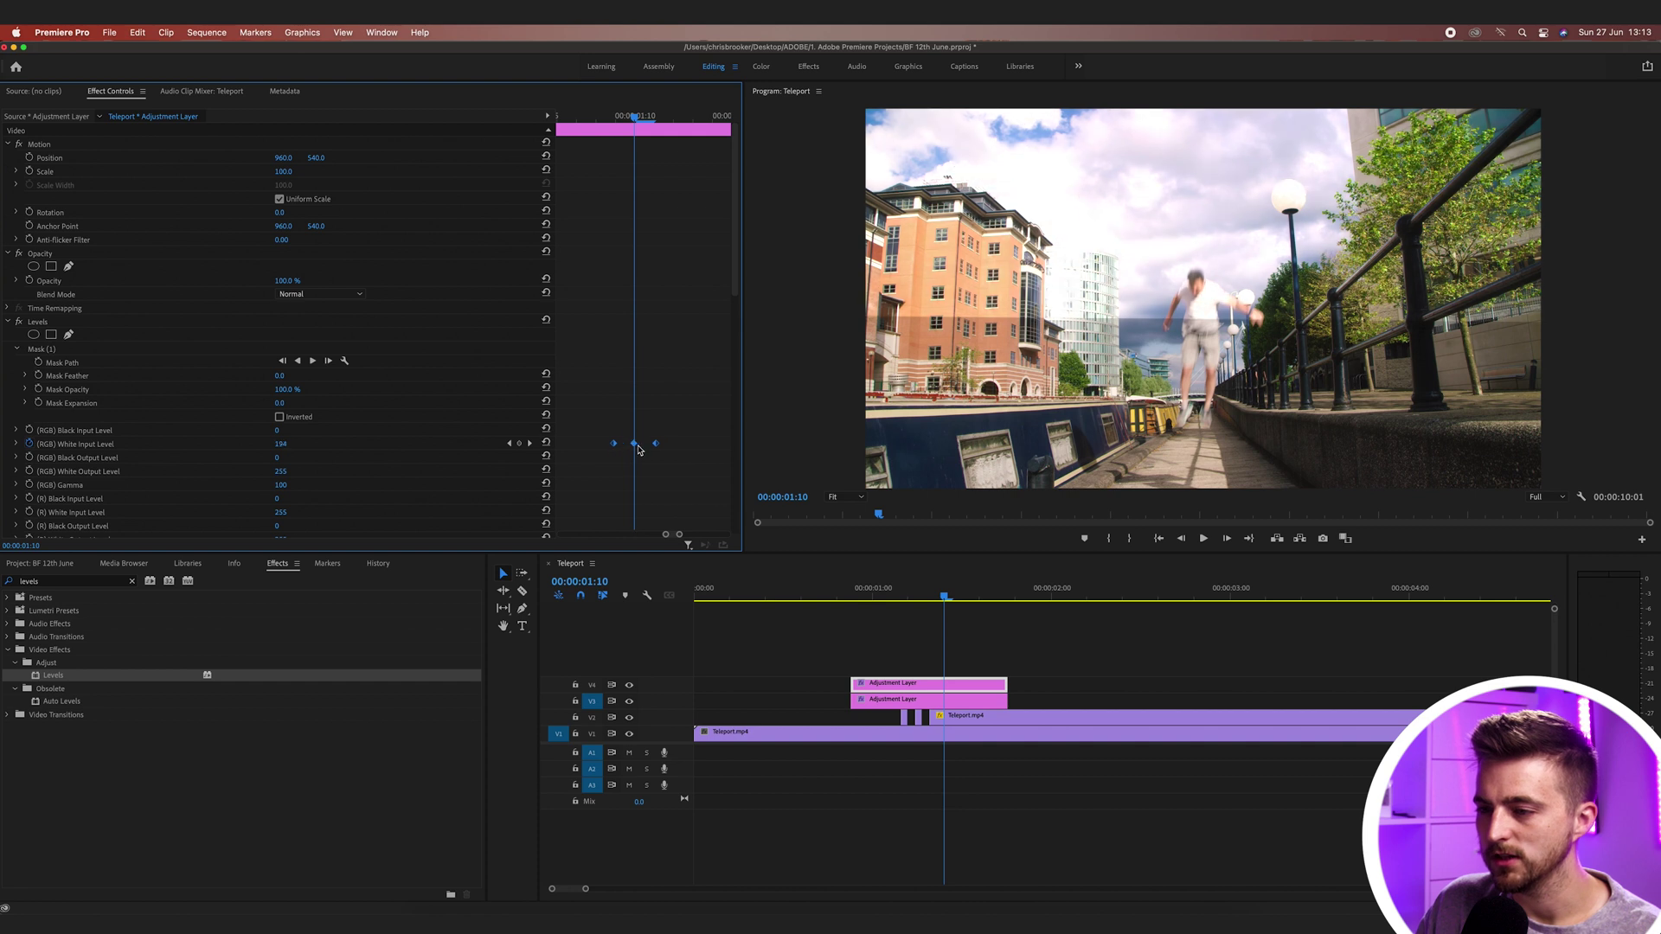
left_click_drag(280, 444, 236, 444)
Step: Play back the two-part flash several times from around 00:00:01:00
left_click_drag(945, 600, 865, 597)
key("space")
left_click(858, 595)
key("space")
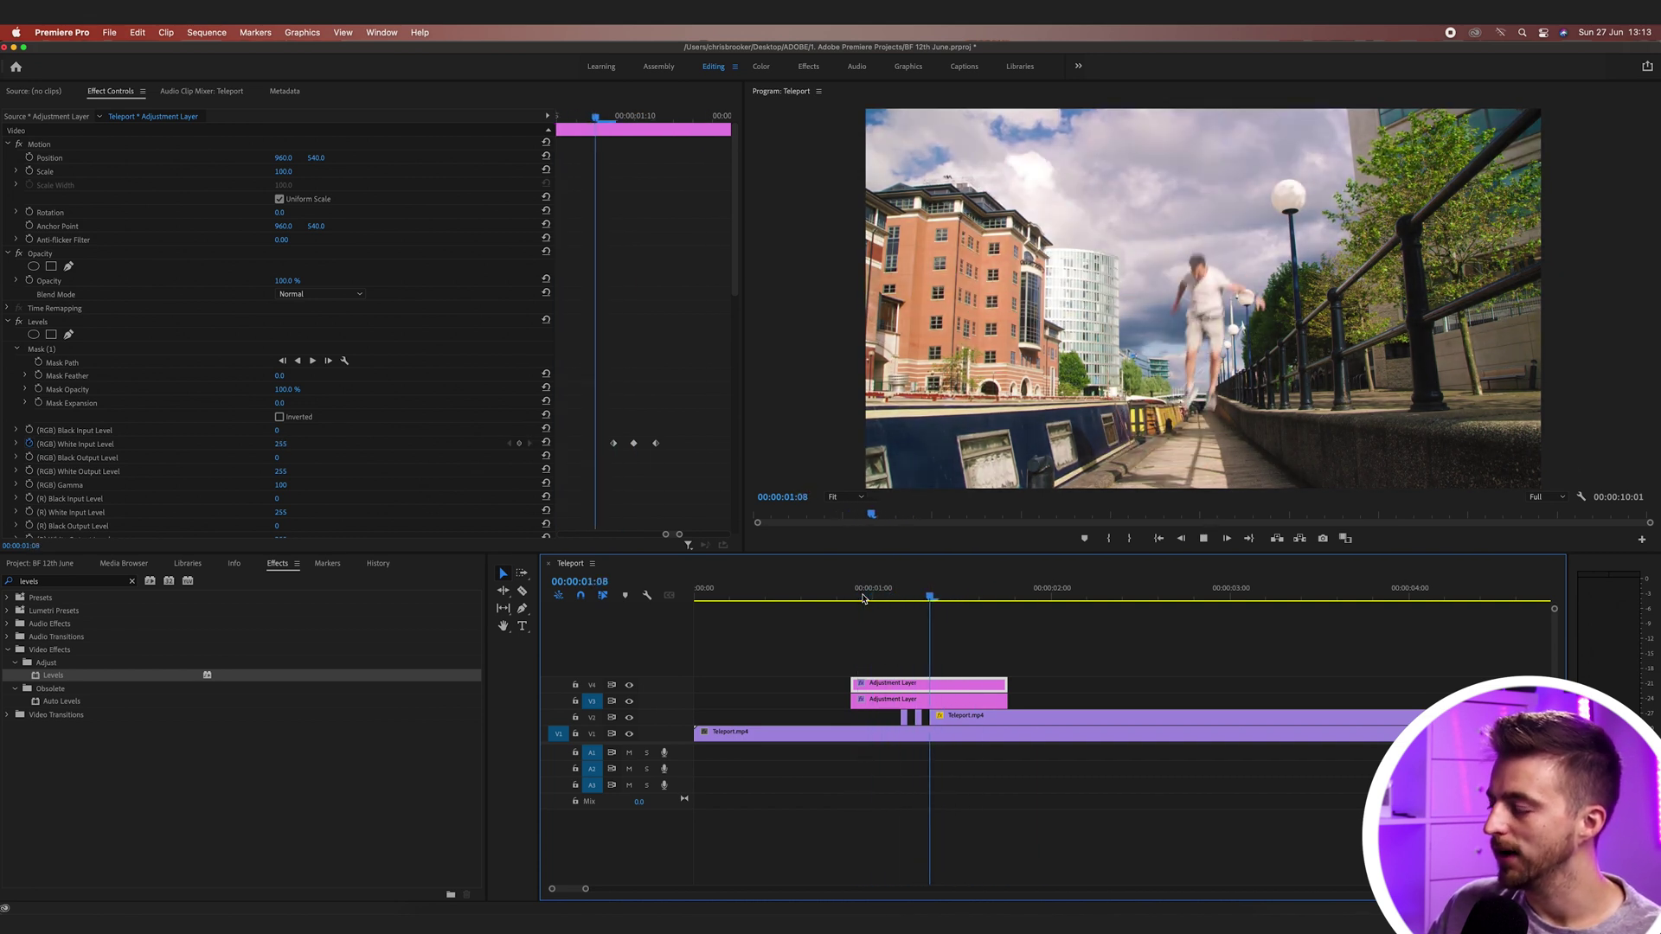
left_click(860, 598)
key("space")
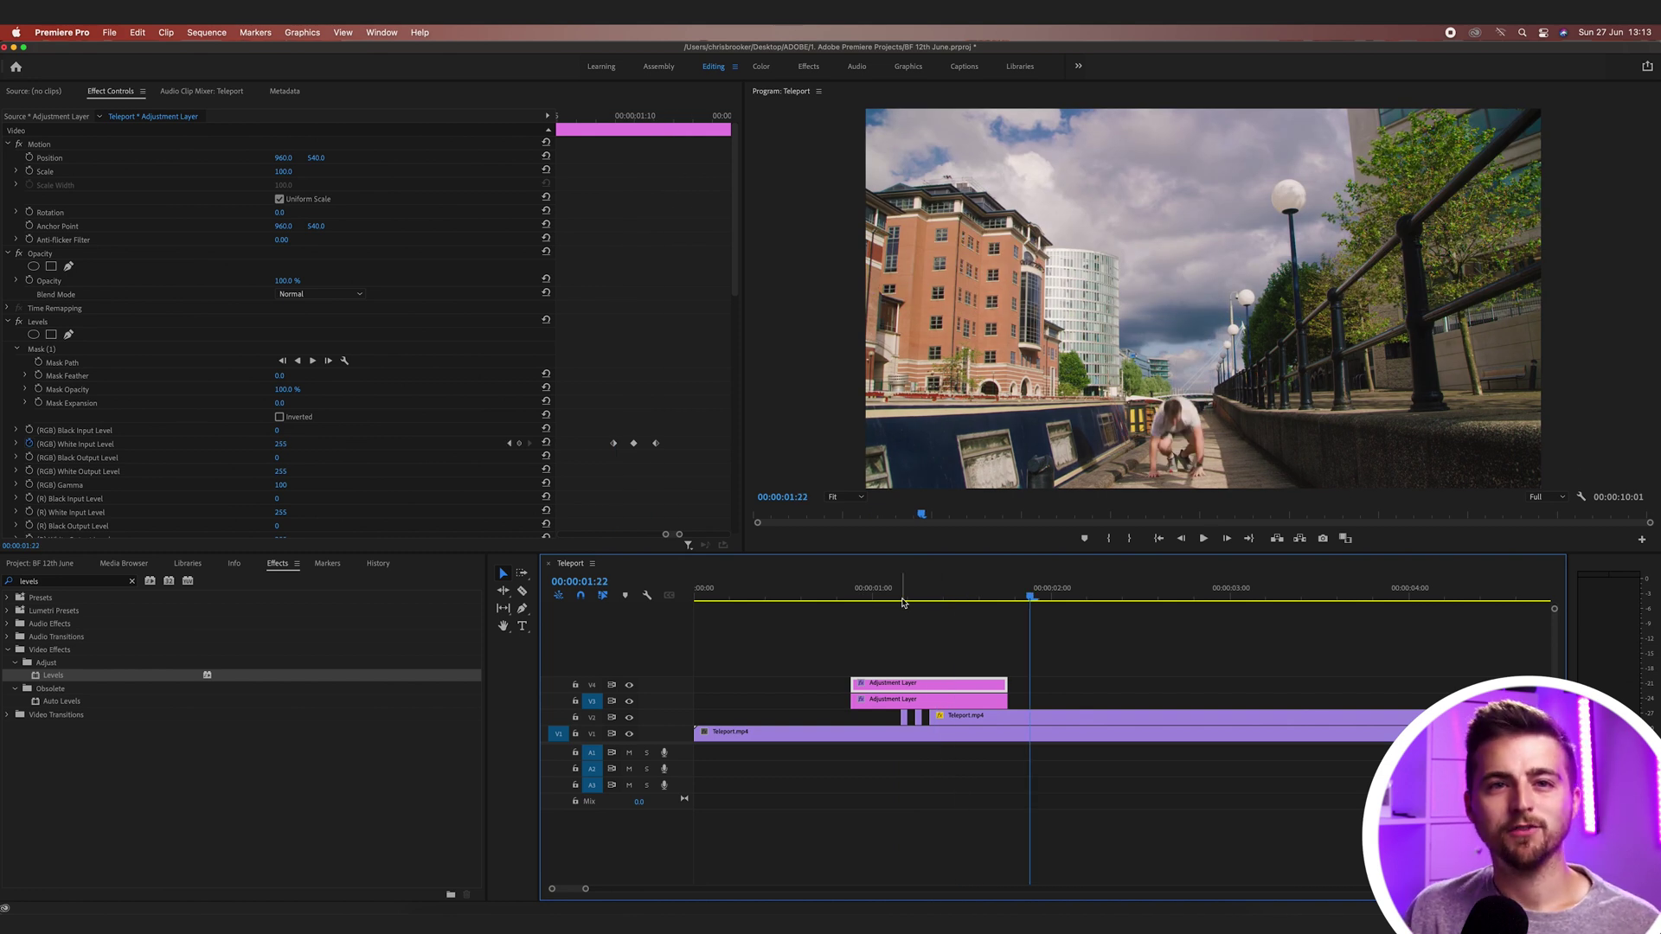
Step: Cut both Teleport.mp4 clips at about 00:00:03:21 with the Razor tool, delete the remainders, and play the sequence from the start
left_click(1174, 654)
key("minus")
left_click_drag(1112, 653, 612, 765)
left_click(1029, 696)
key("c")
left_click(1037, 731)
left_click(1038, 717)
key("v")
left_click_drag(1059, 697, 1097, 770)
key("Delete")
left_click_drag(887, 598, 694, 598)
key("space")
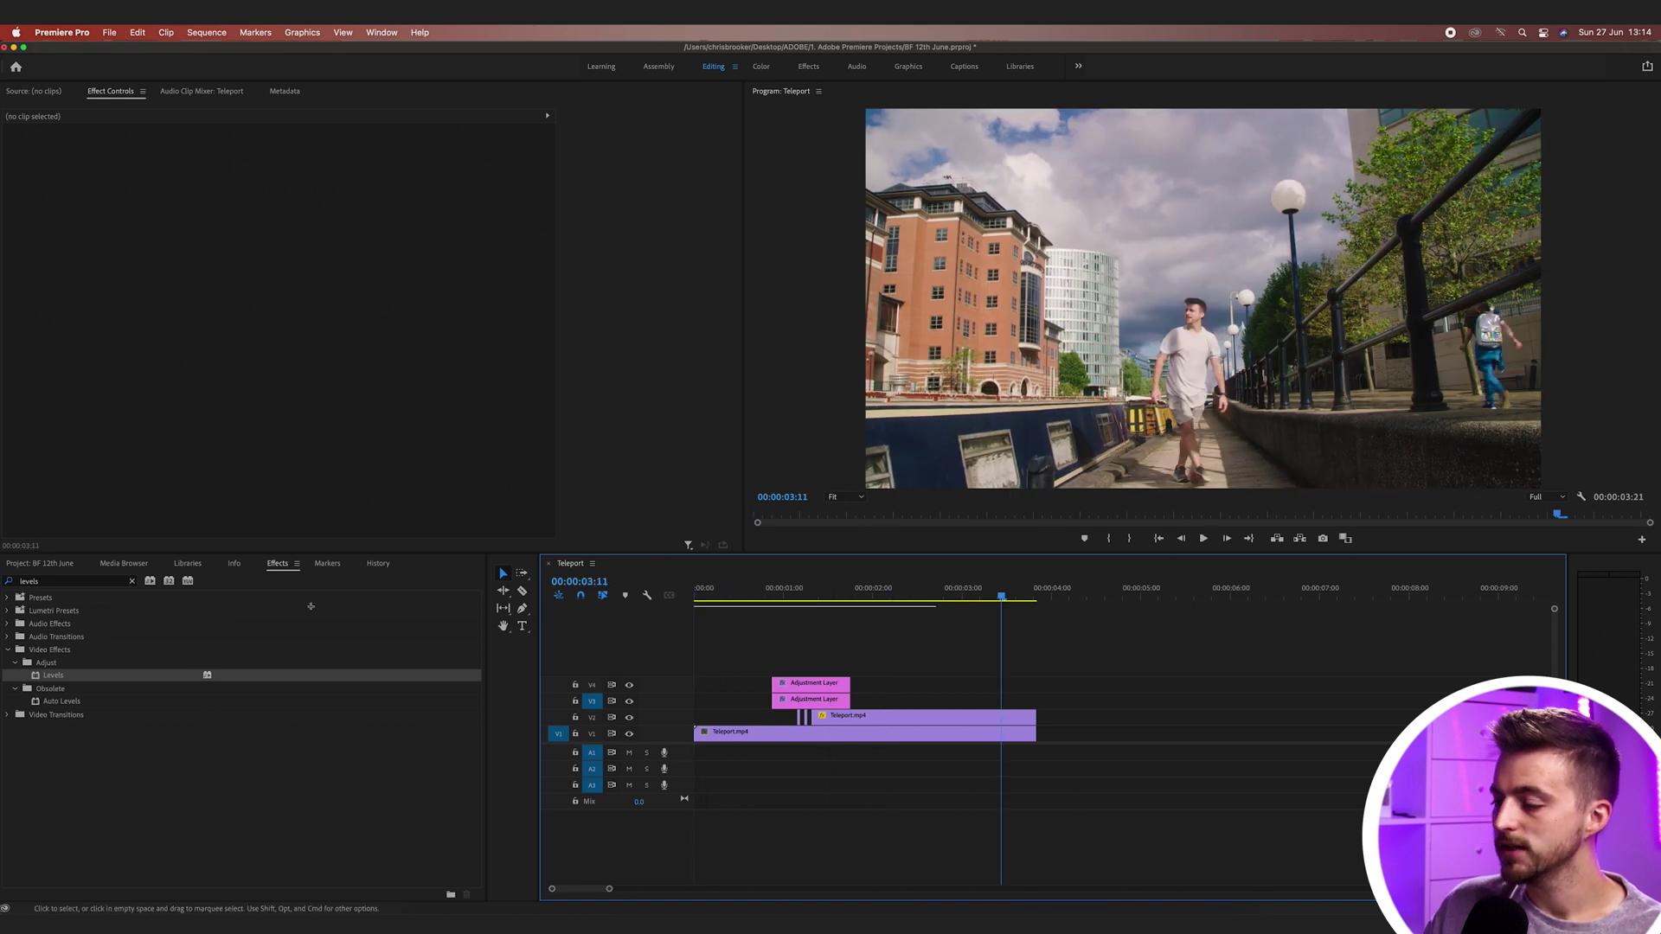
Step: Nest all clips and adjustment layers in the sequence as "Teleport Effect"
left_click_drag(1326, 667, 695, 746)
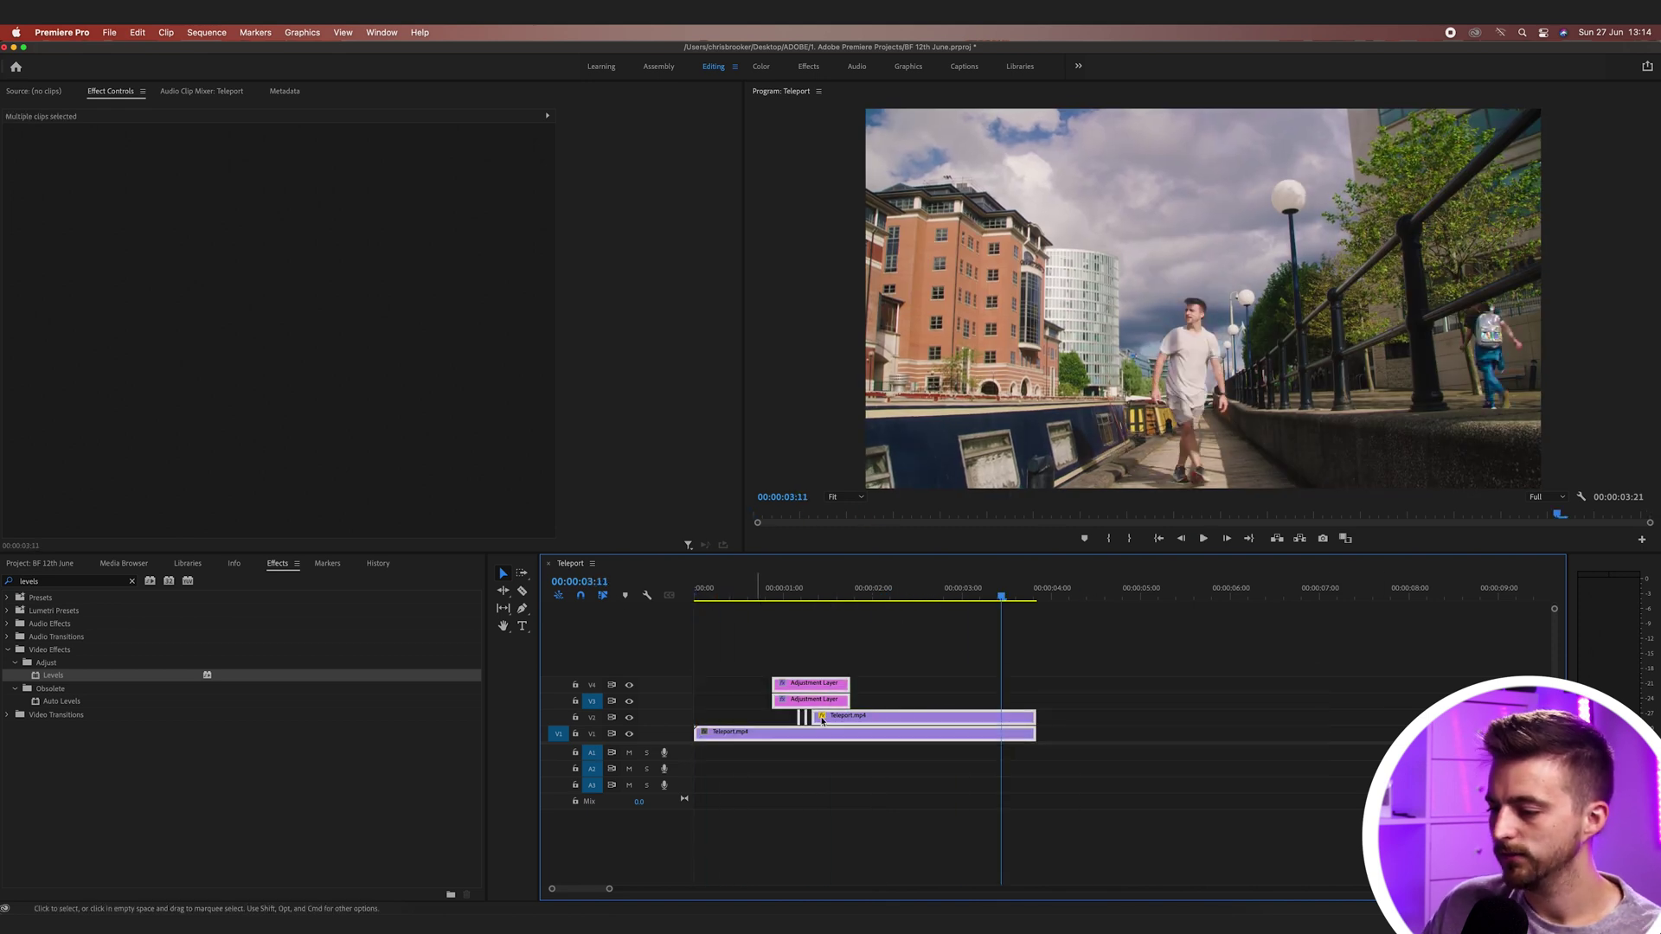
right_click(898, 733)
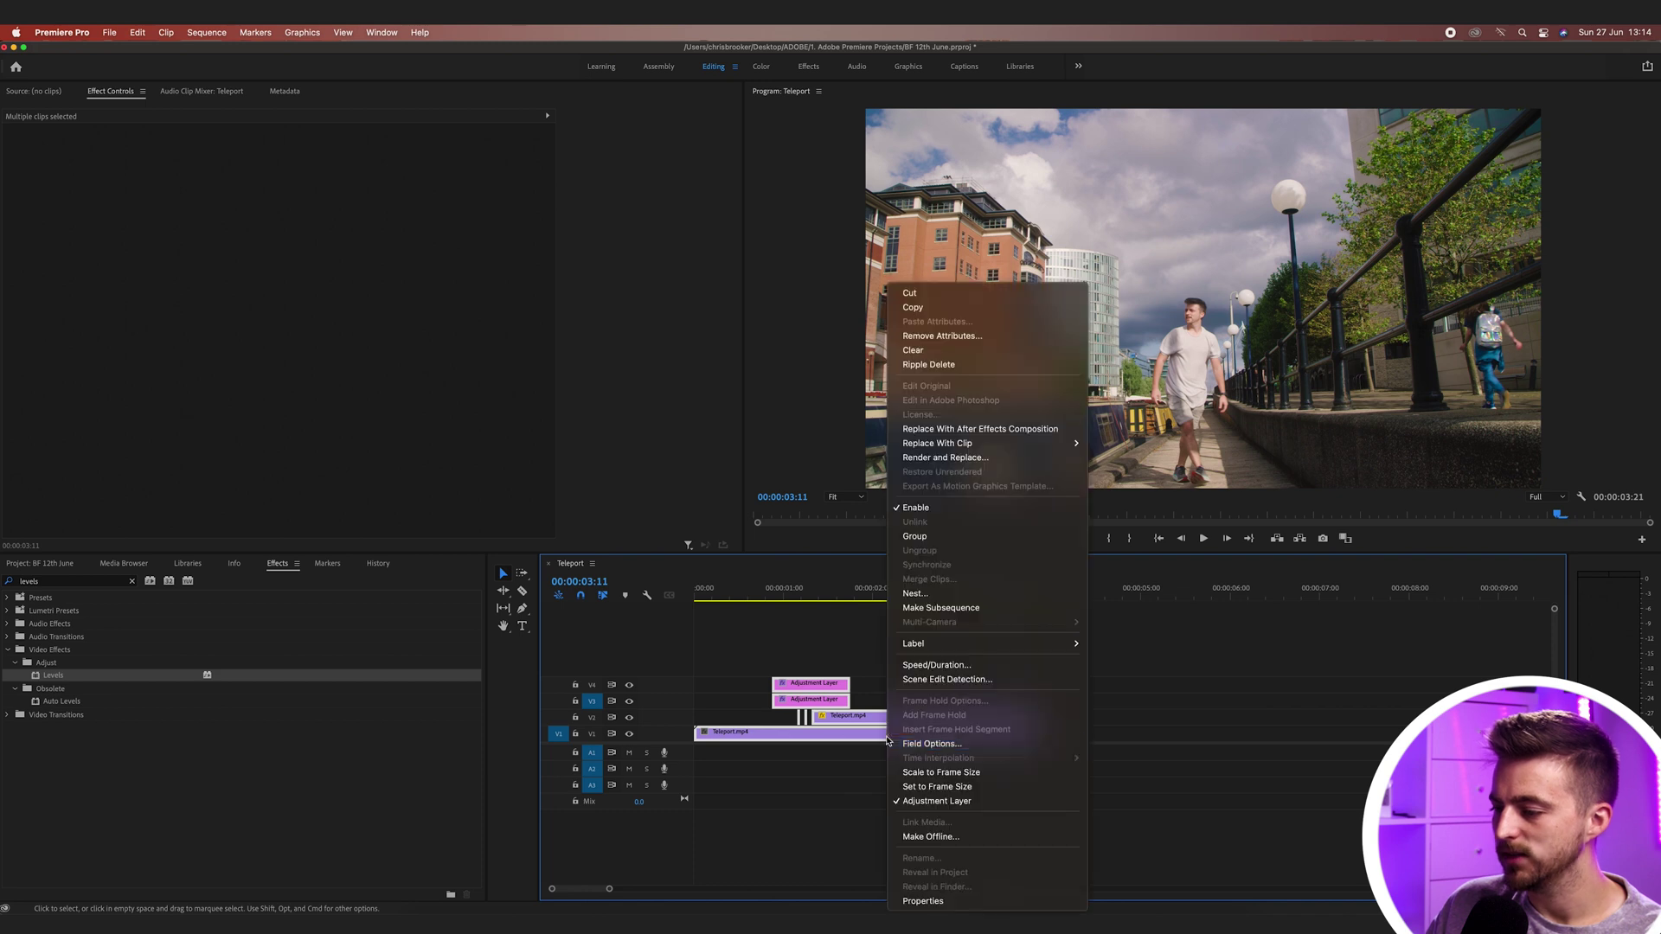
left_click(924, 603)
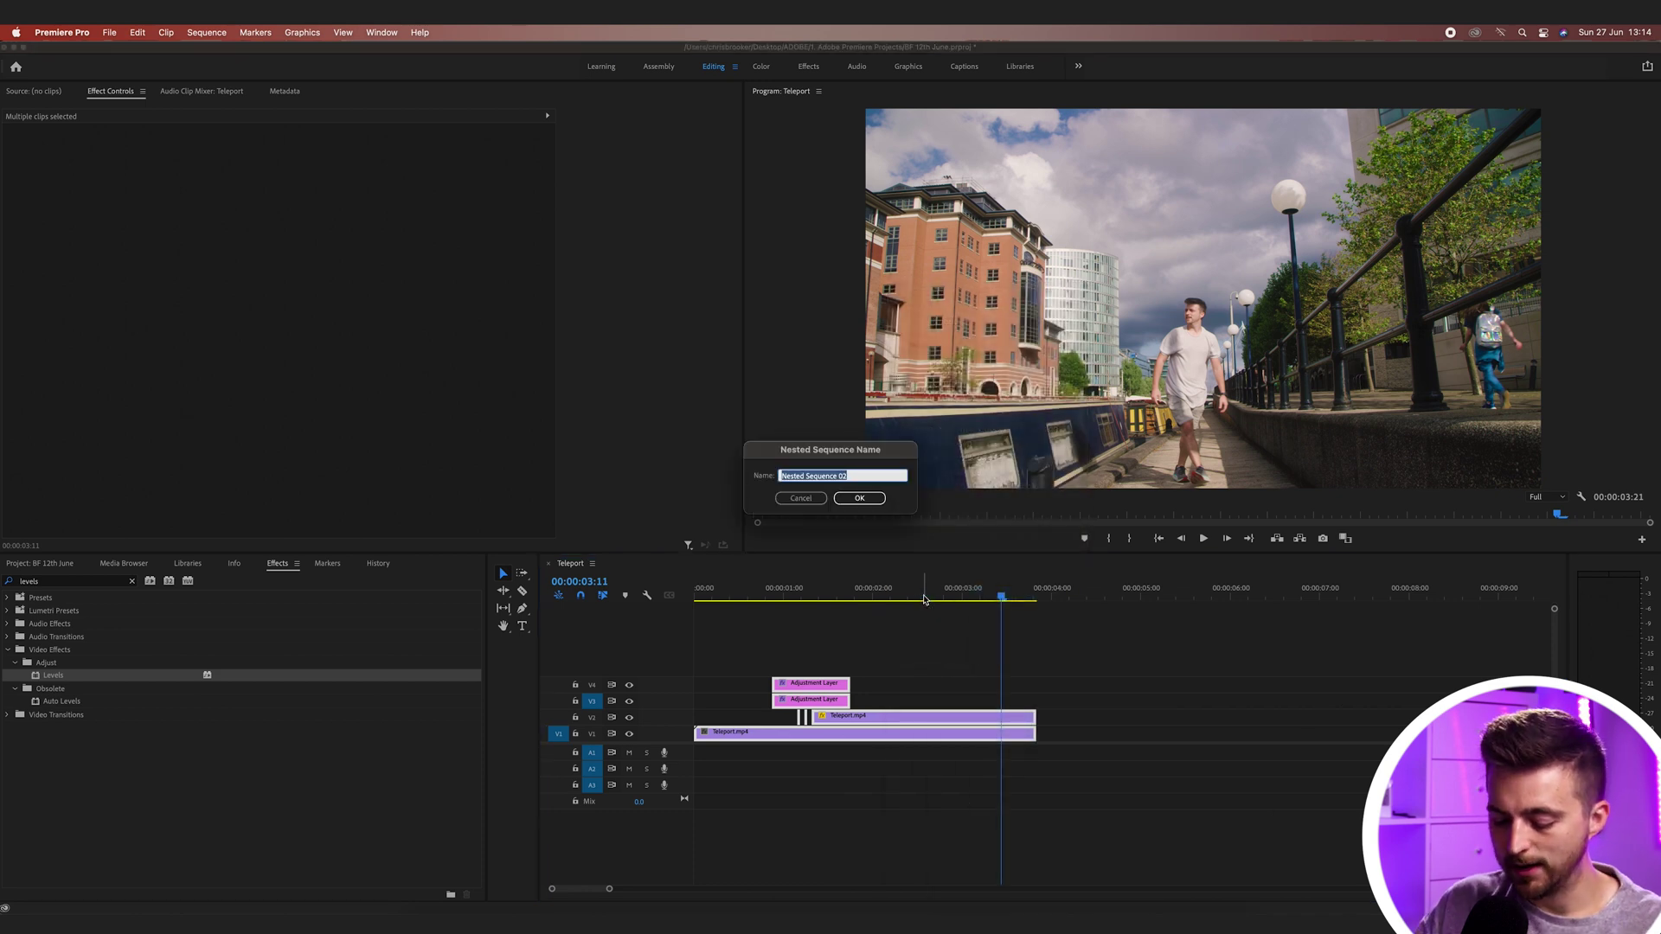
type("Teleport Effect")
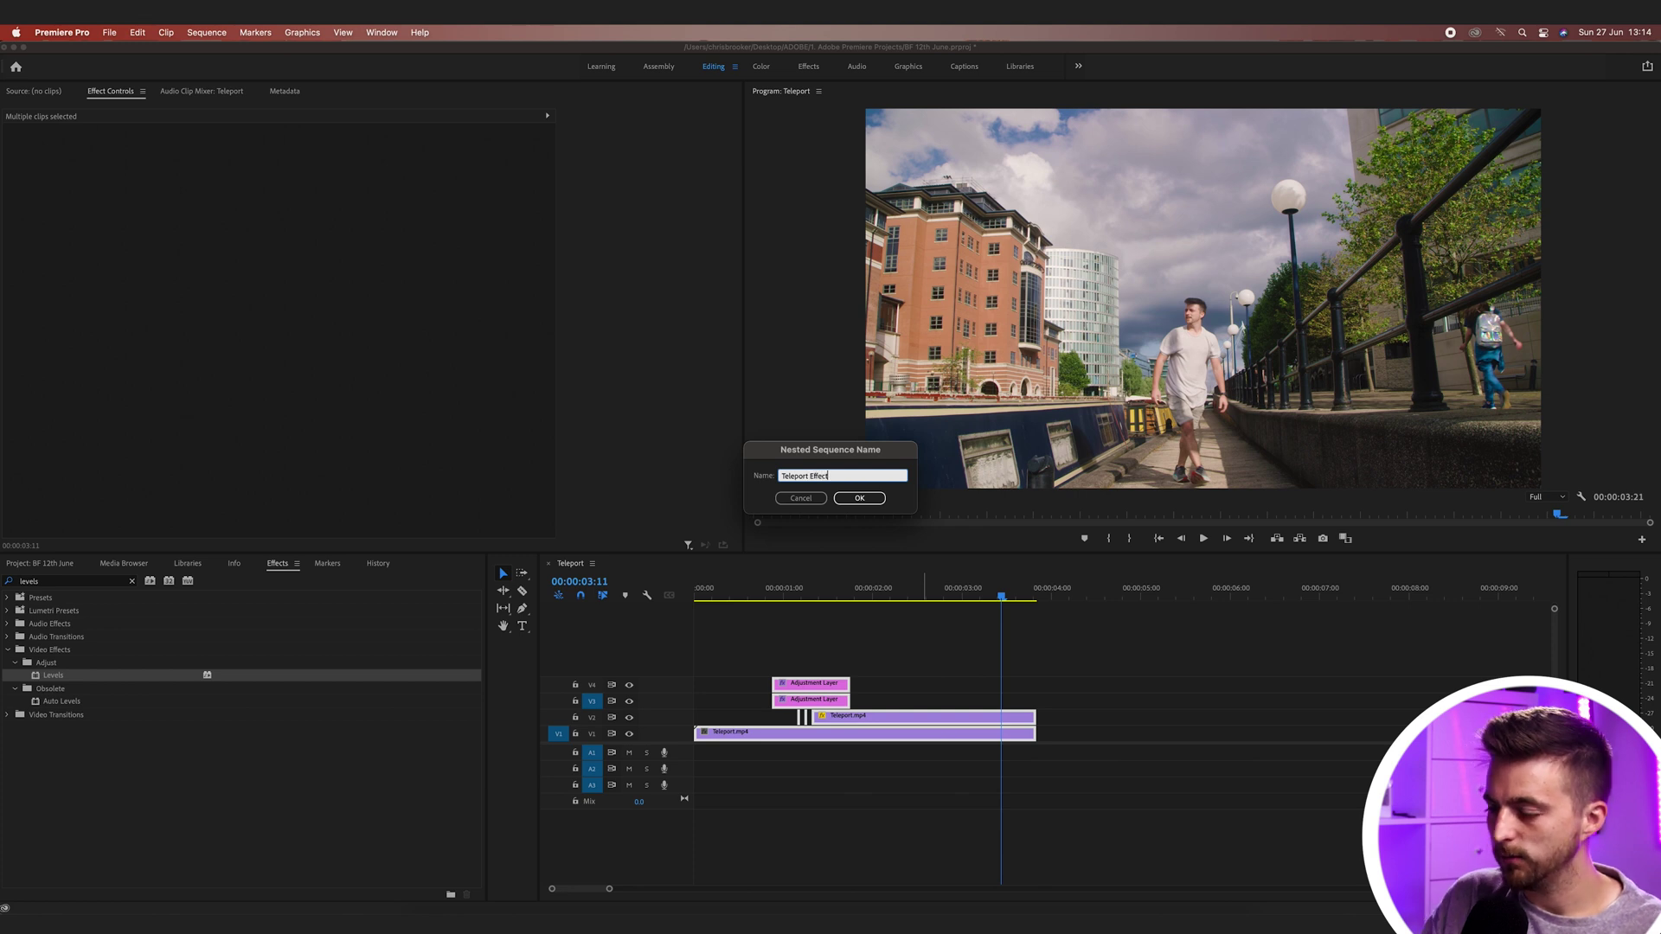
key("Return")
Step: Set the Scale of the nested Teleport Effect clip to 105
left_click_drag(868, 591, 876, 591)
left_click(801, 732)
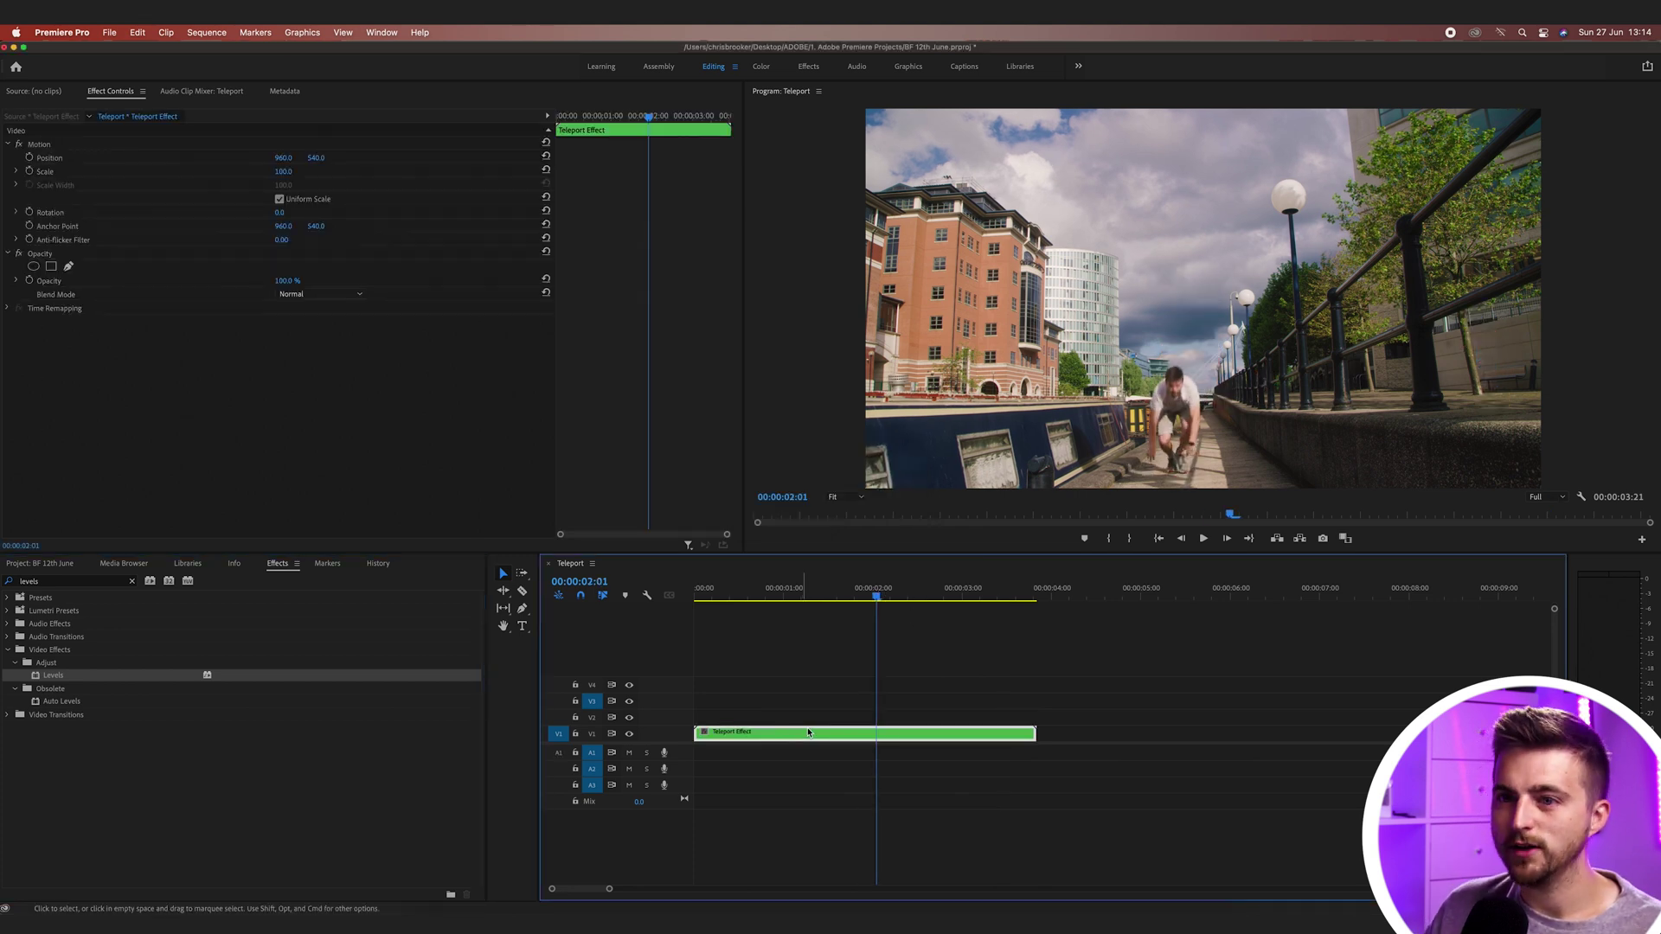
left_click(284, 172)
type("105")
key("Return")
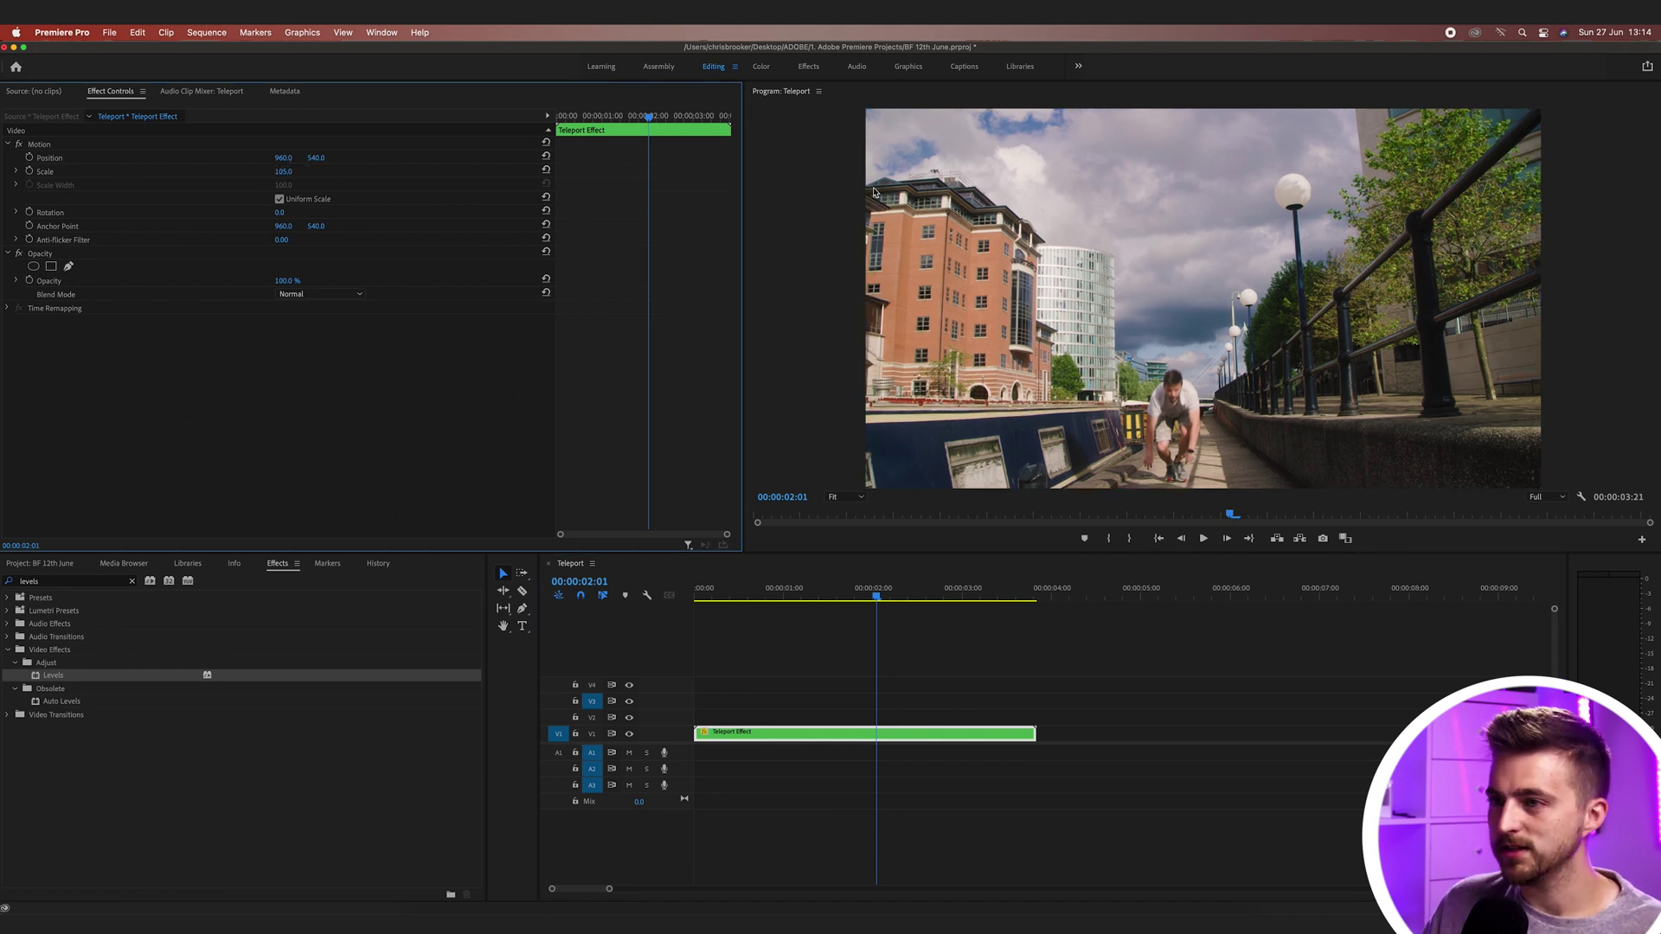
Step: Add Position and Rotation keyframes to the nested clip at 00:00:01:05 and at 00:00:02:09
left_click_drag(650, 120, 611, 128)
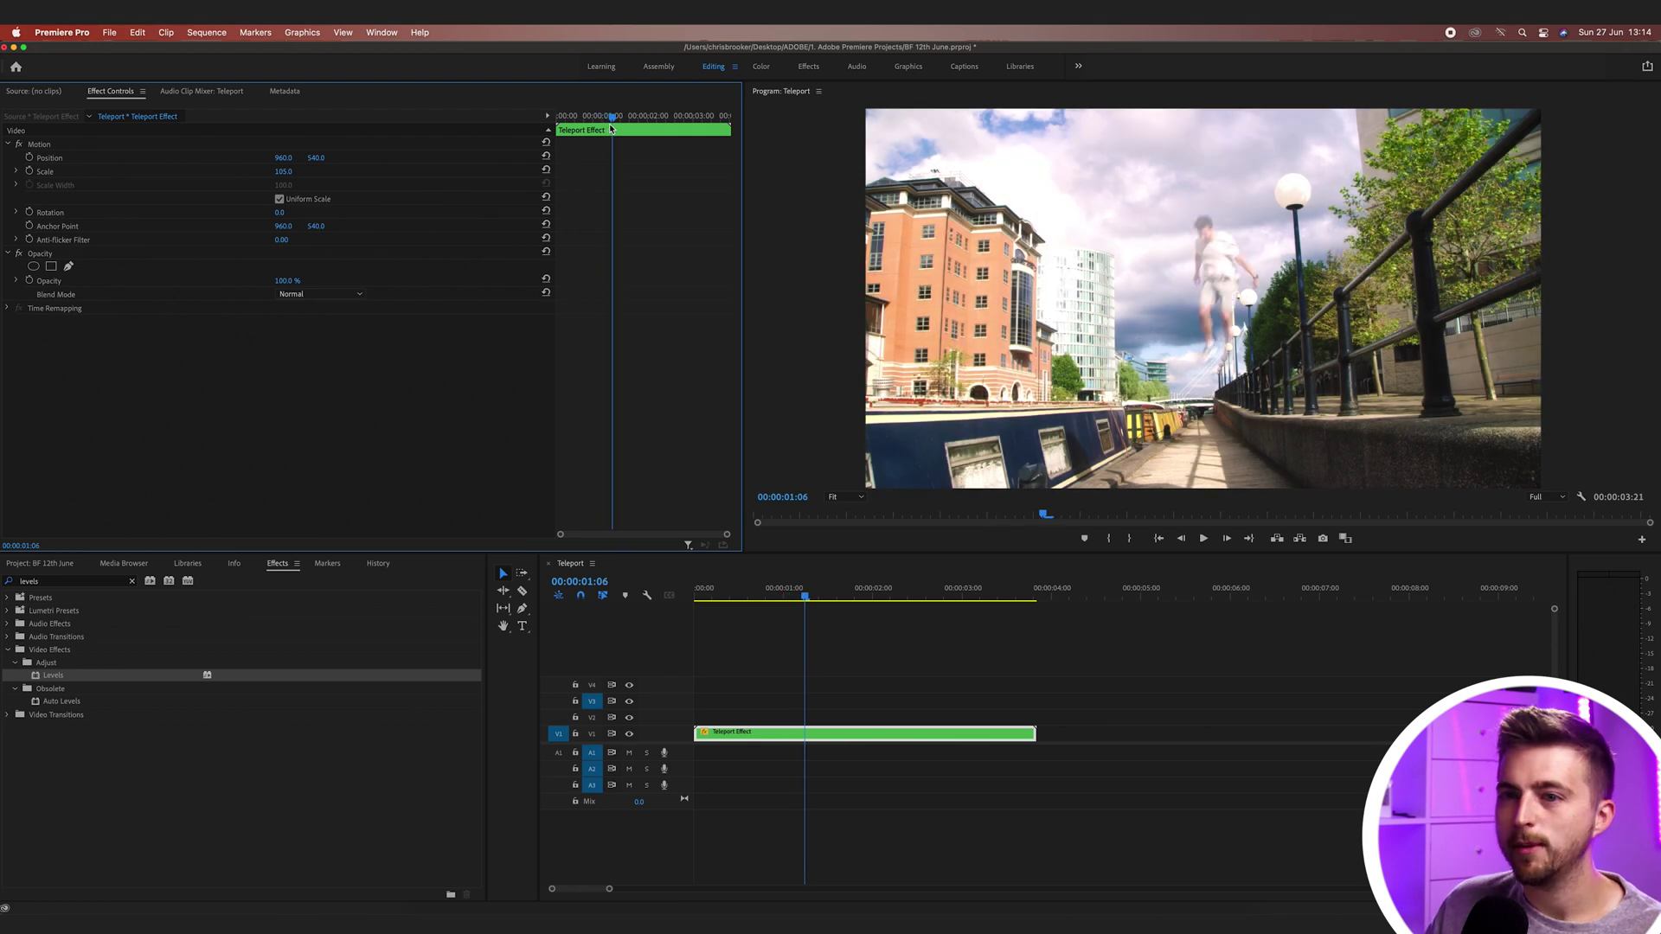
key("Left")
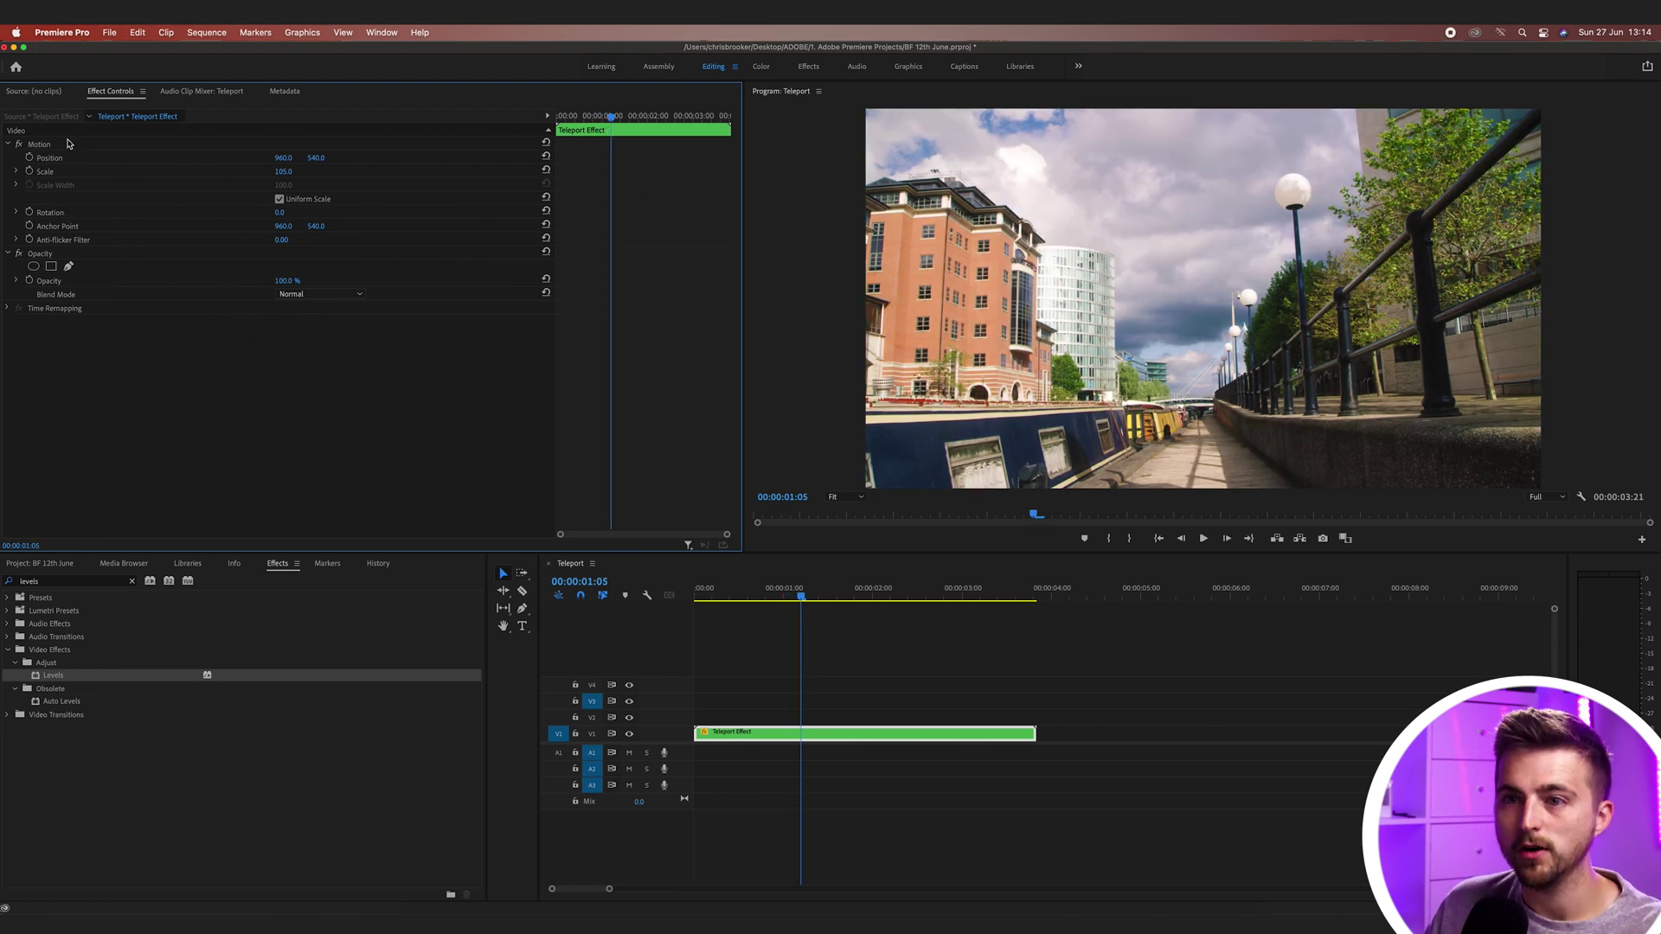
left_click(29, 157)
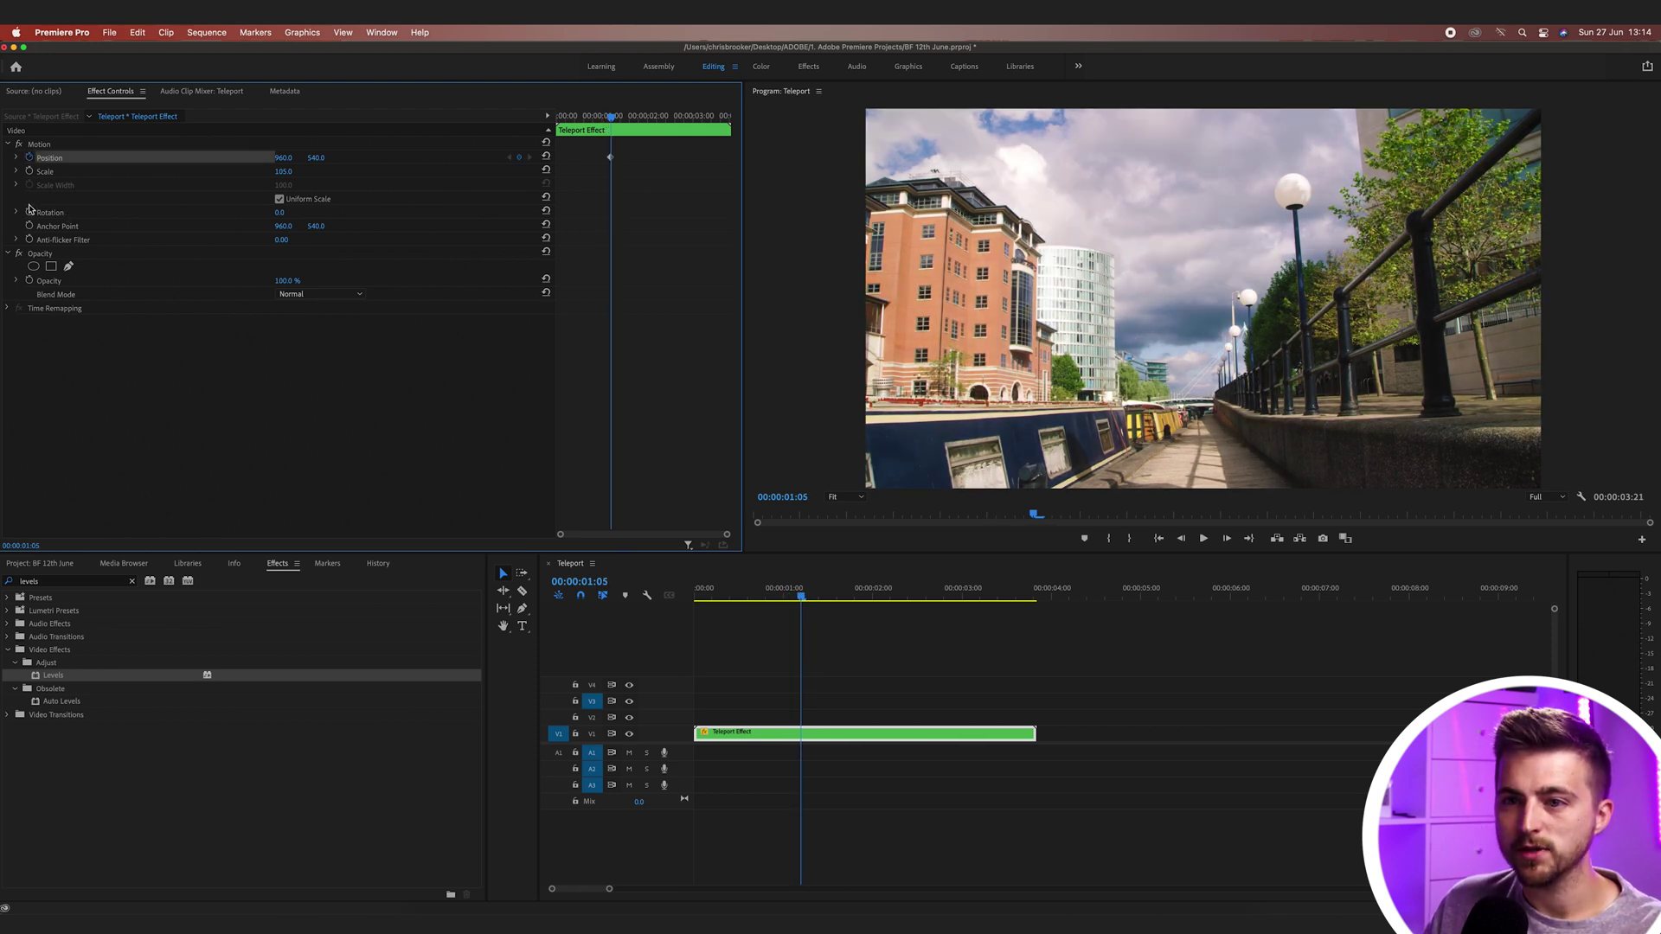
left_click(30, 212)
key("space")
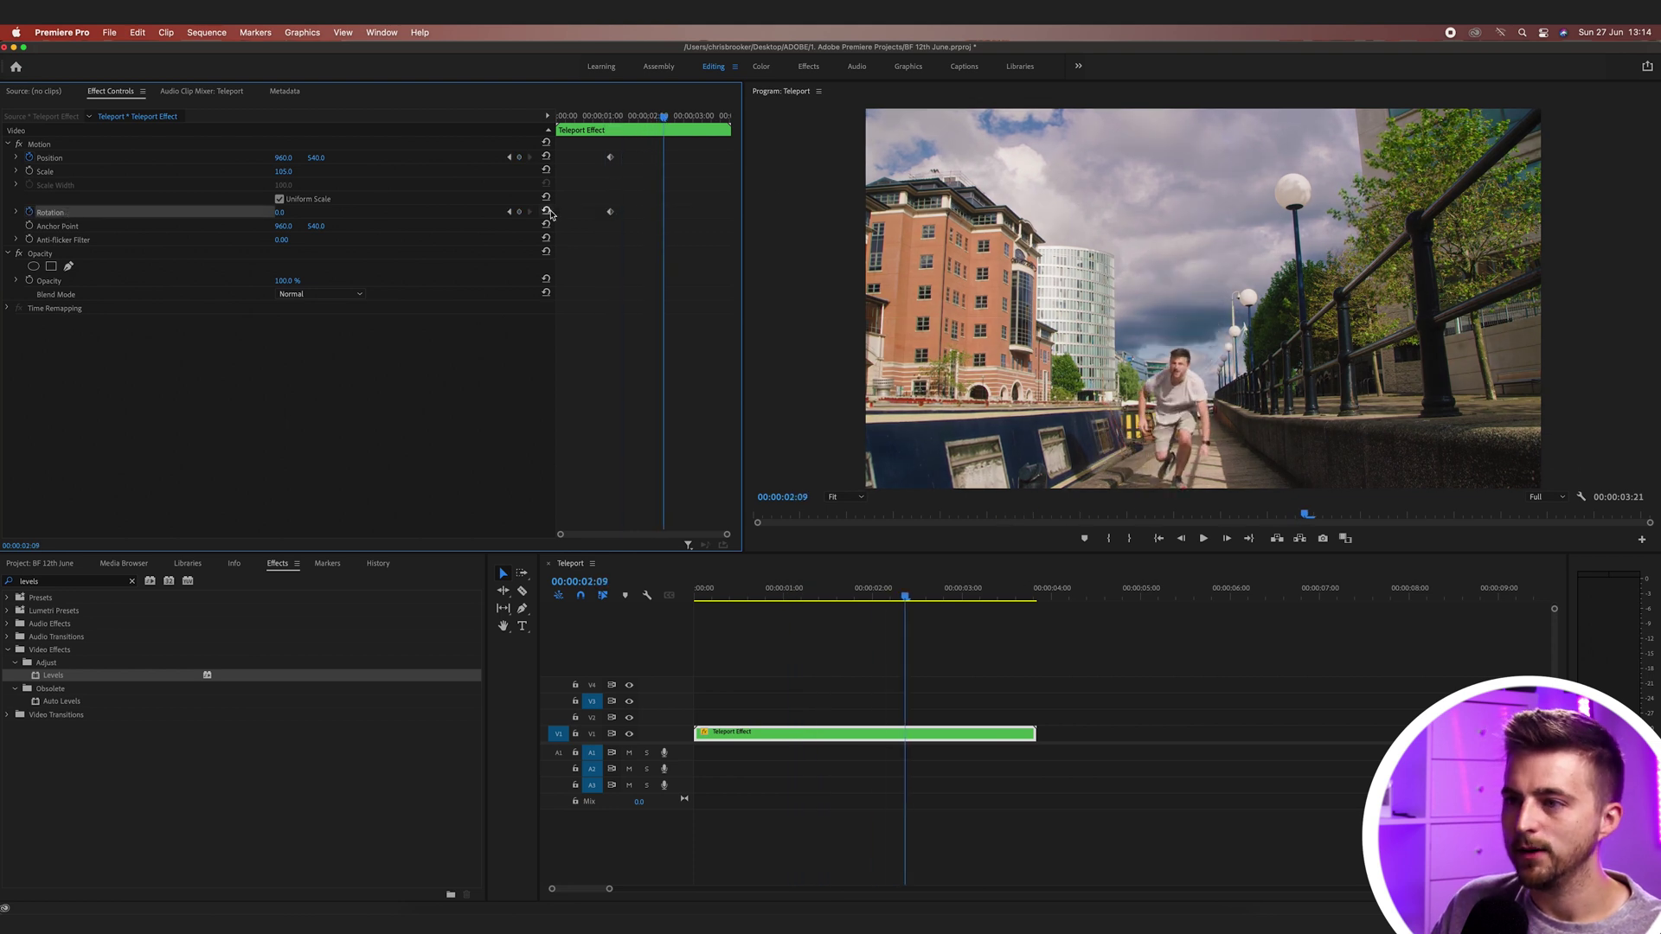
left_click(519, 158)
Step: At 00:00:01:07, set the nested clip's horizontal Position to 935 and its Rotation to 1°
left_click(612, 116)
key("Right")
key("Left")
key("Left")
key("Left")
key("Right")
key("Right")
key("Right")
key("Right")
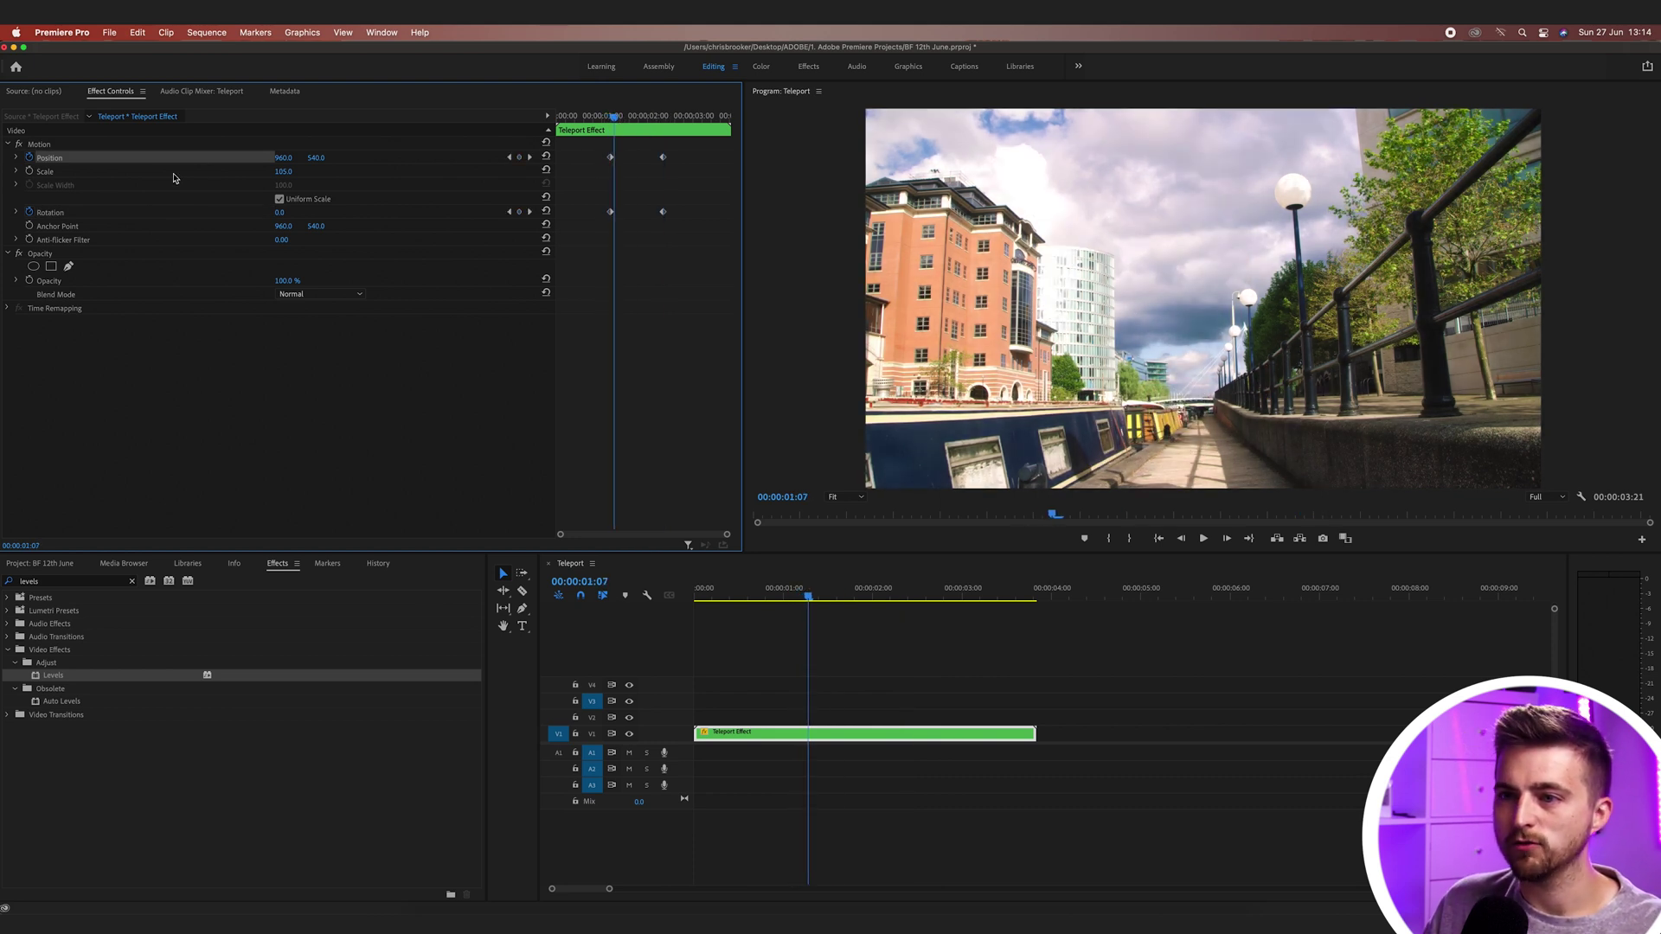
left_click_drag(283, 158, 320, 223)
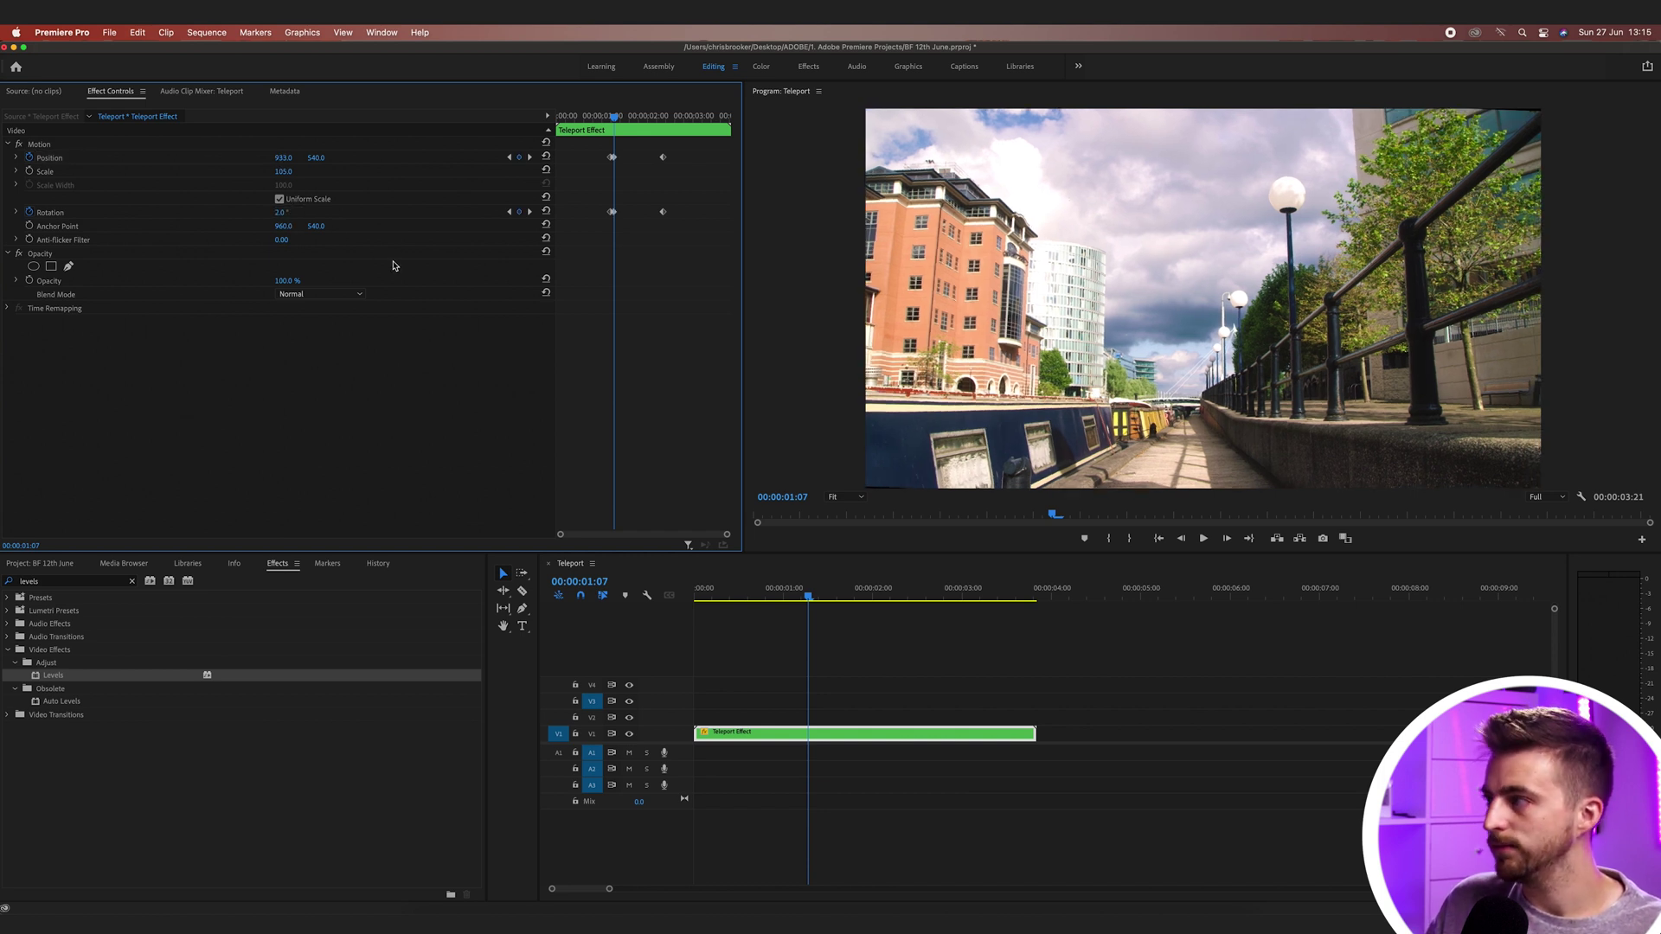
left_click(281, 215)
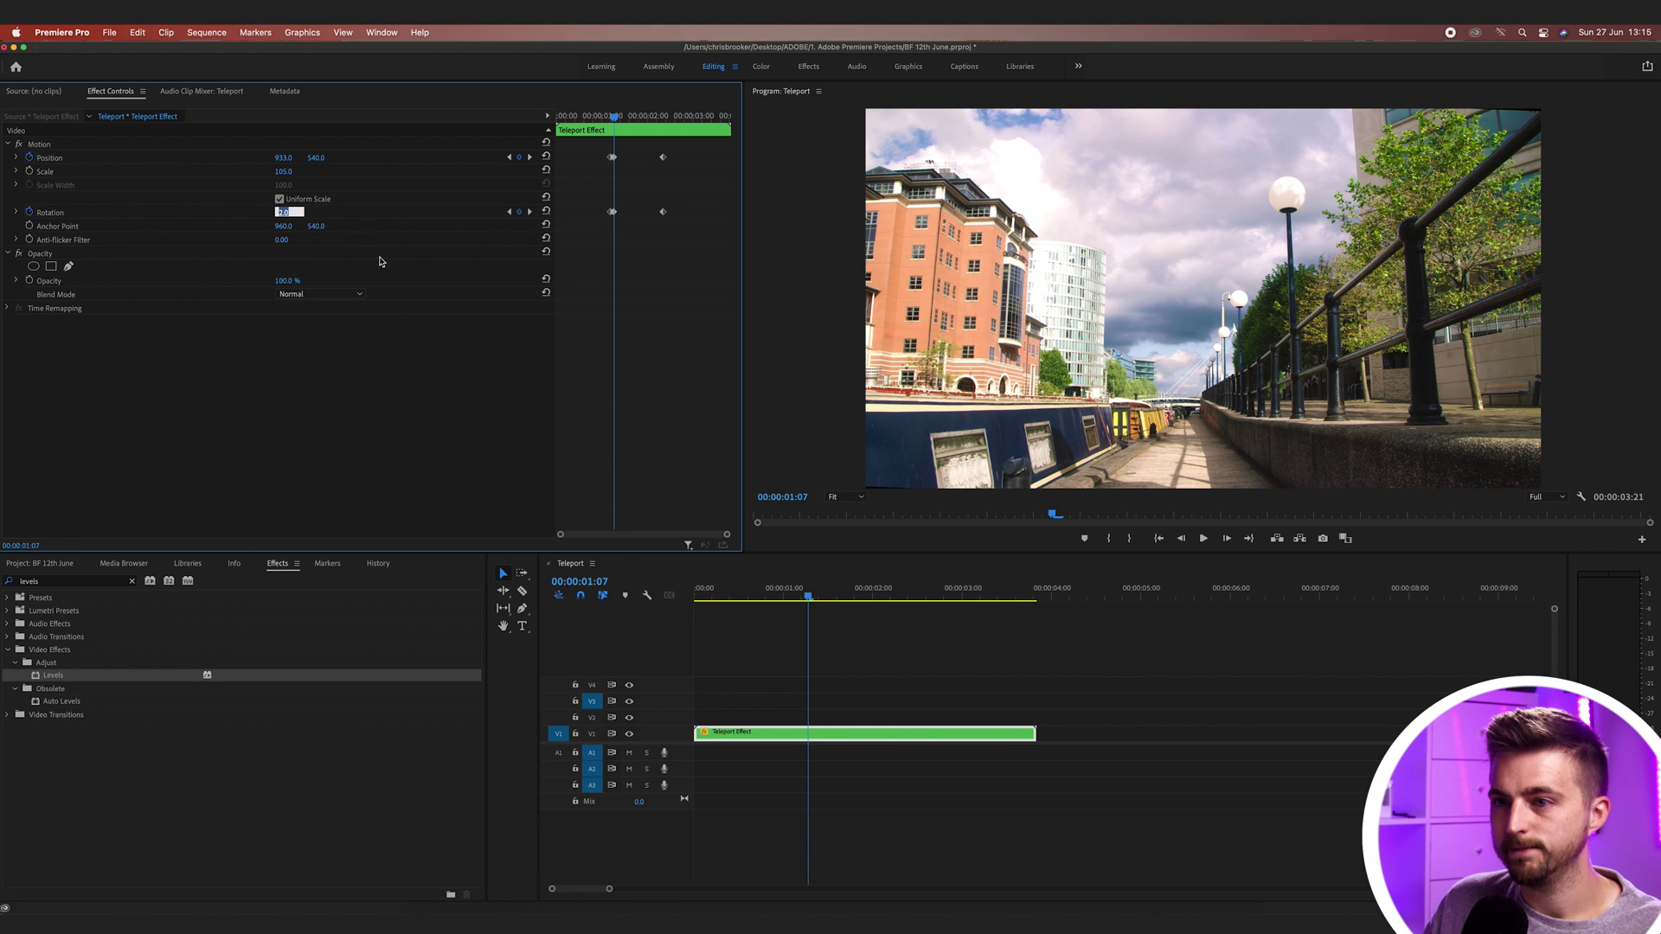
type("1")
key("Return")
Step: At 00:00:01:09, set the nested clip's Rotation to -1° and its Position to 960, 538
key("Right")
key("Right")
left_click(286, 212)
type("-1")
key("Return")
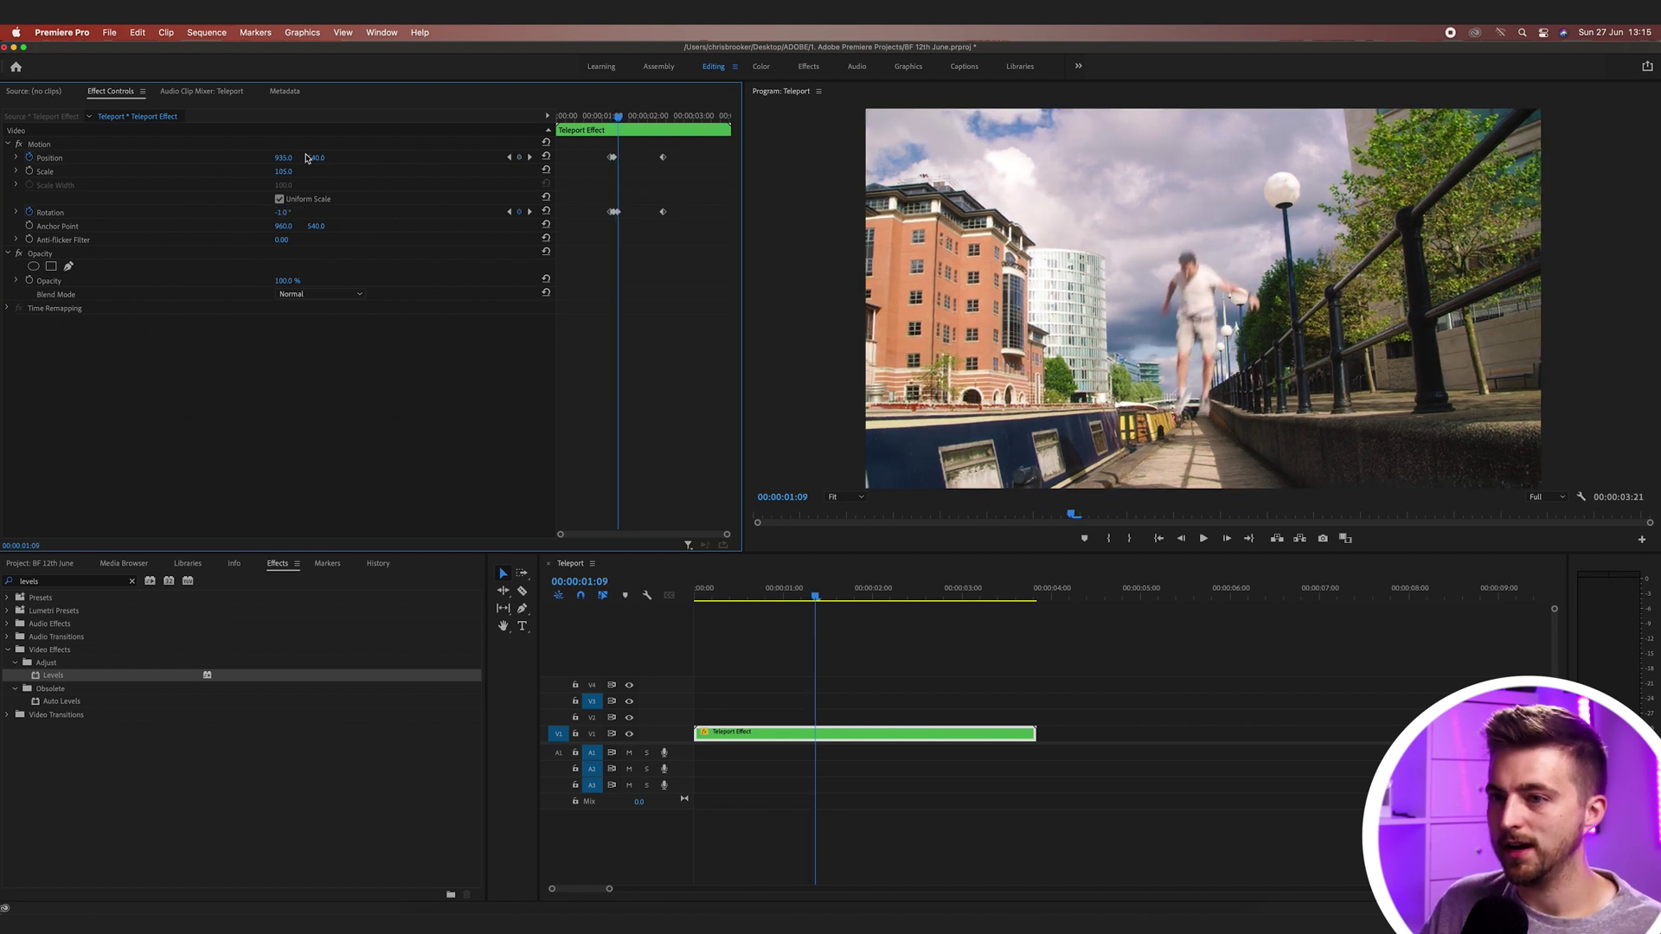
mouse_move(317, 158)
left_mouse_down()
mouse_move(299, 157)
mouse_move(331, 156)
left_mouse_up()
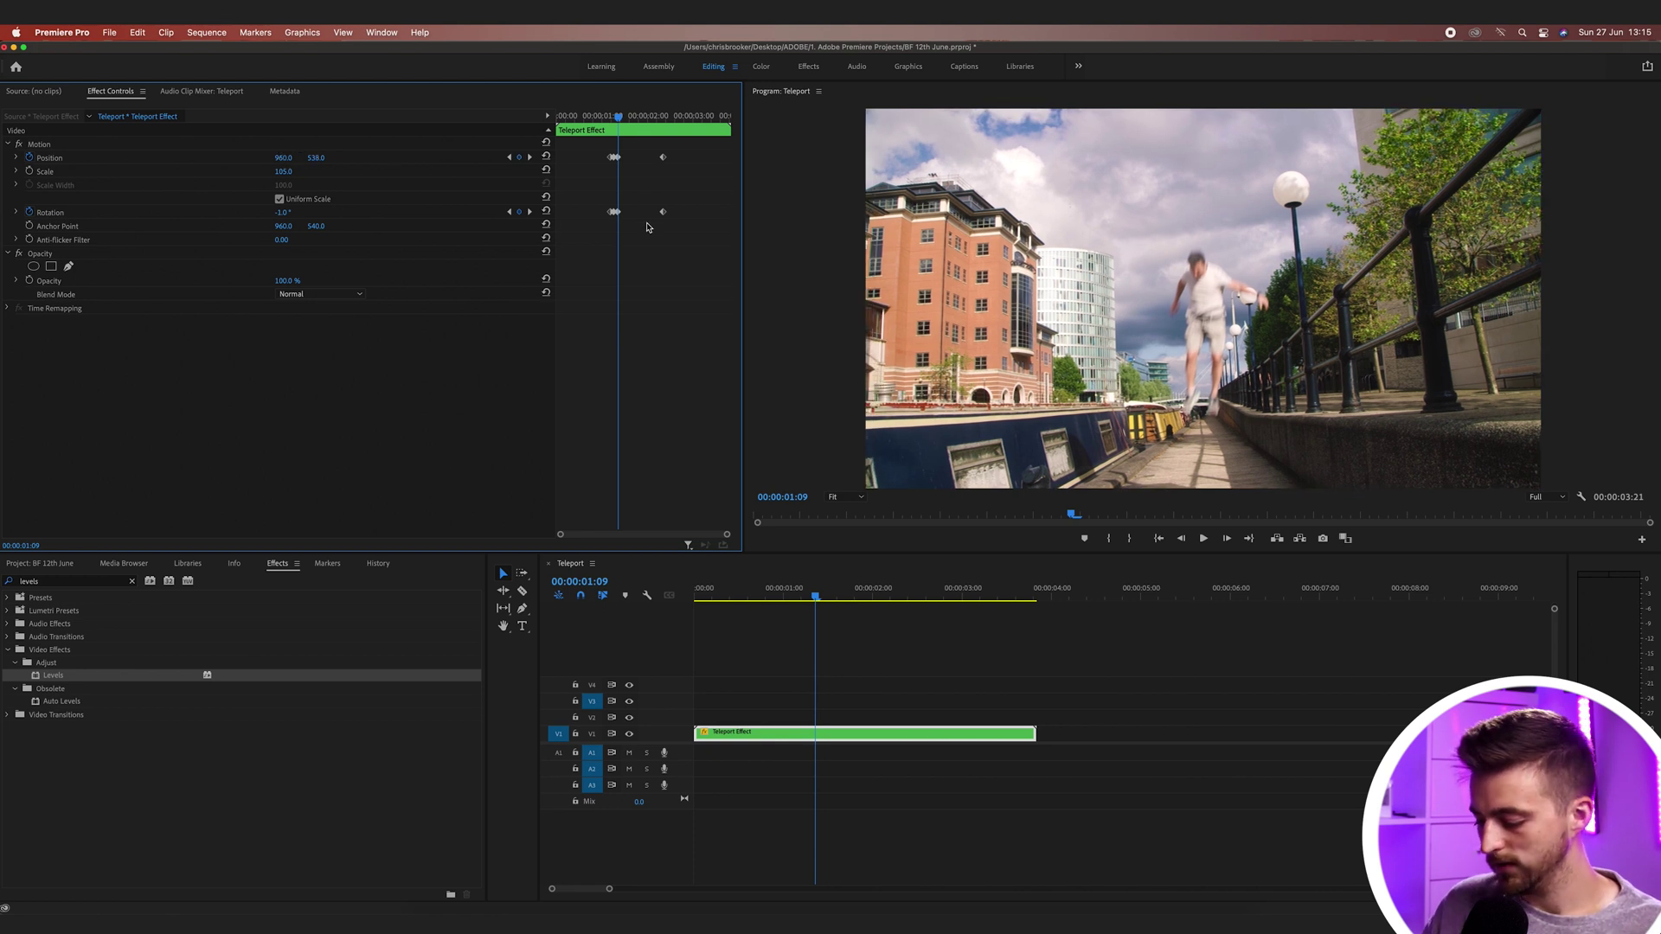
Step: At 00:00:01:11, set the nested clip's Rotation to 0.5° and its horizontal Position to about 936
key("Right")
key("Right")
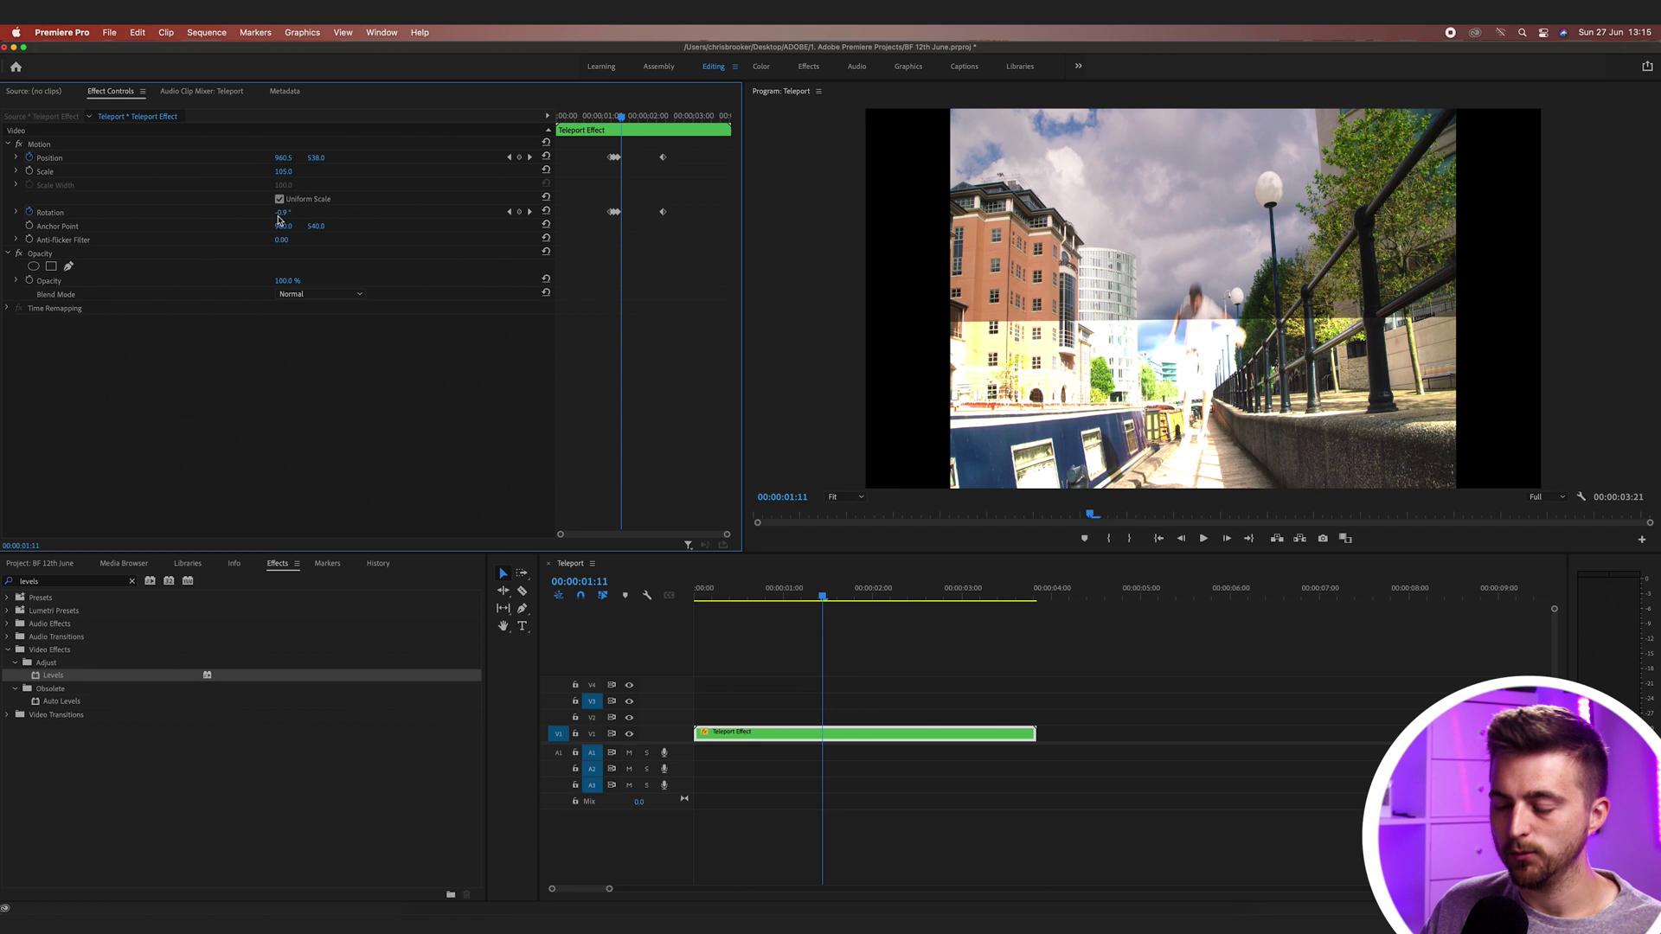
left_click(279, 217)
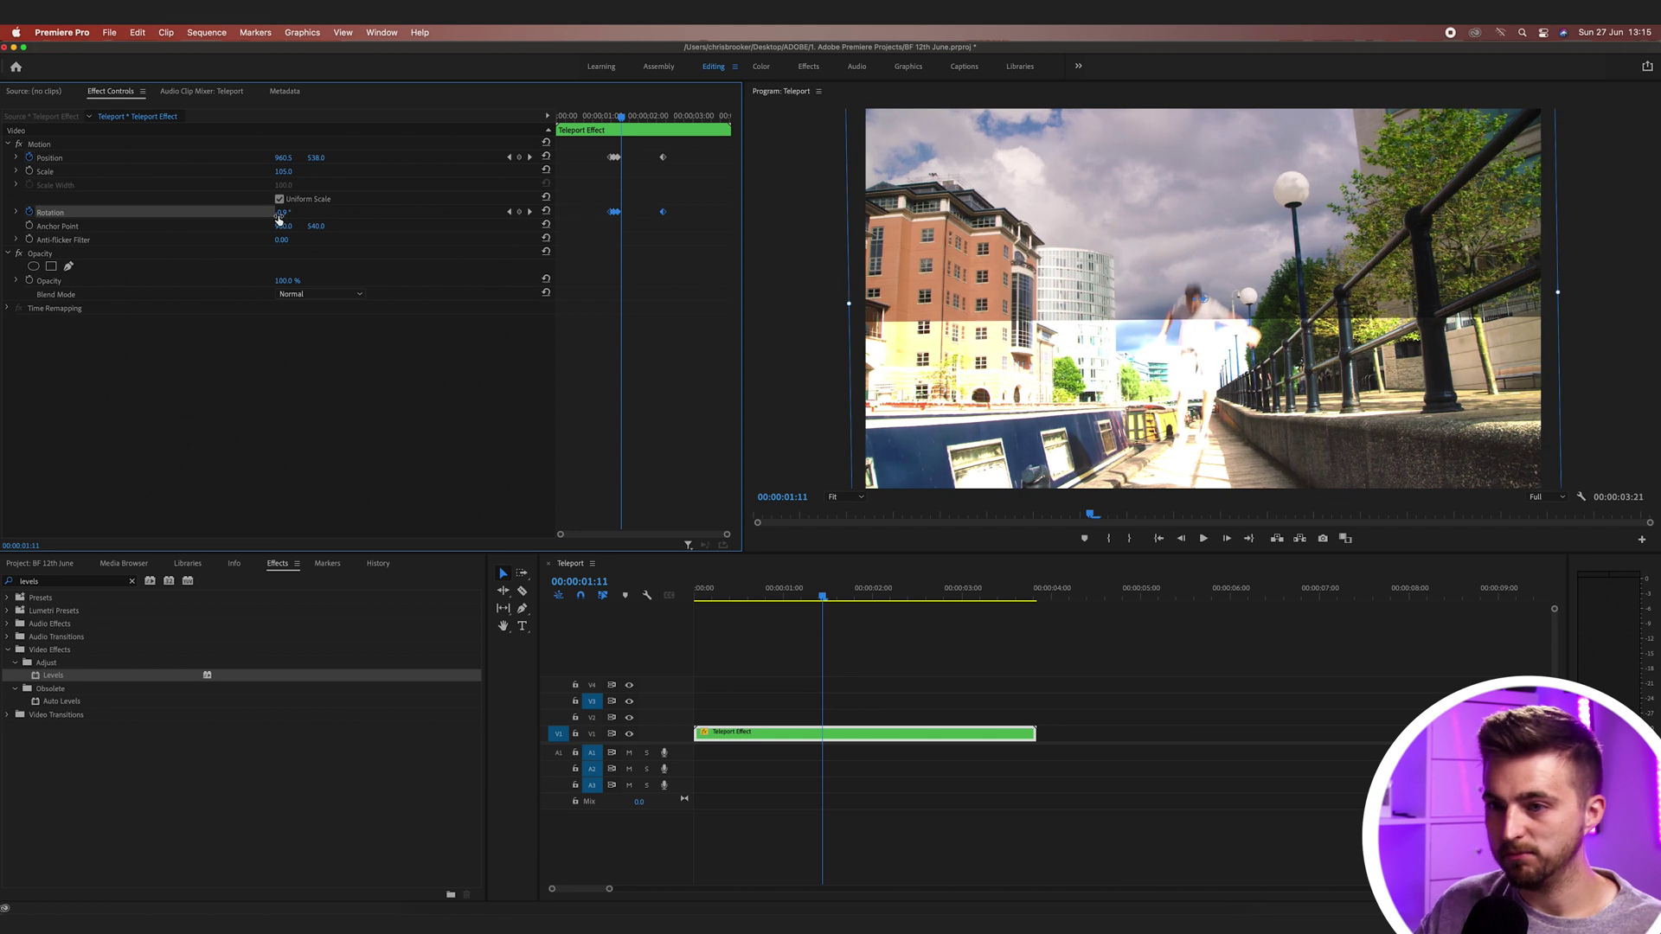
left_click(634, 289)
left_click(285, 212)
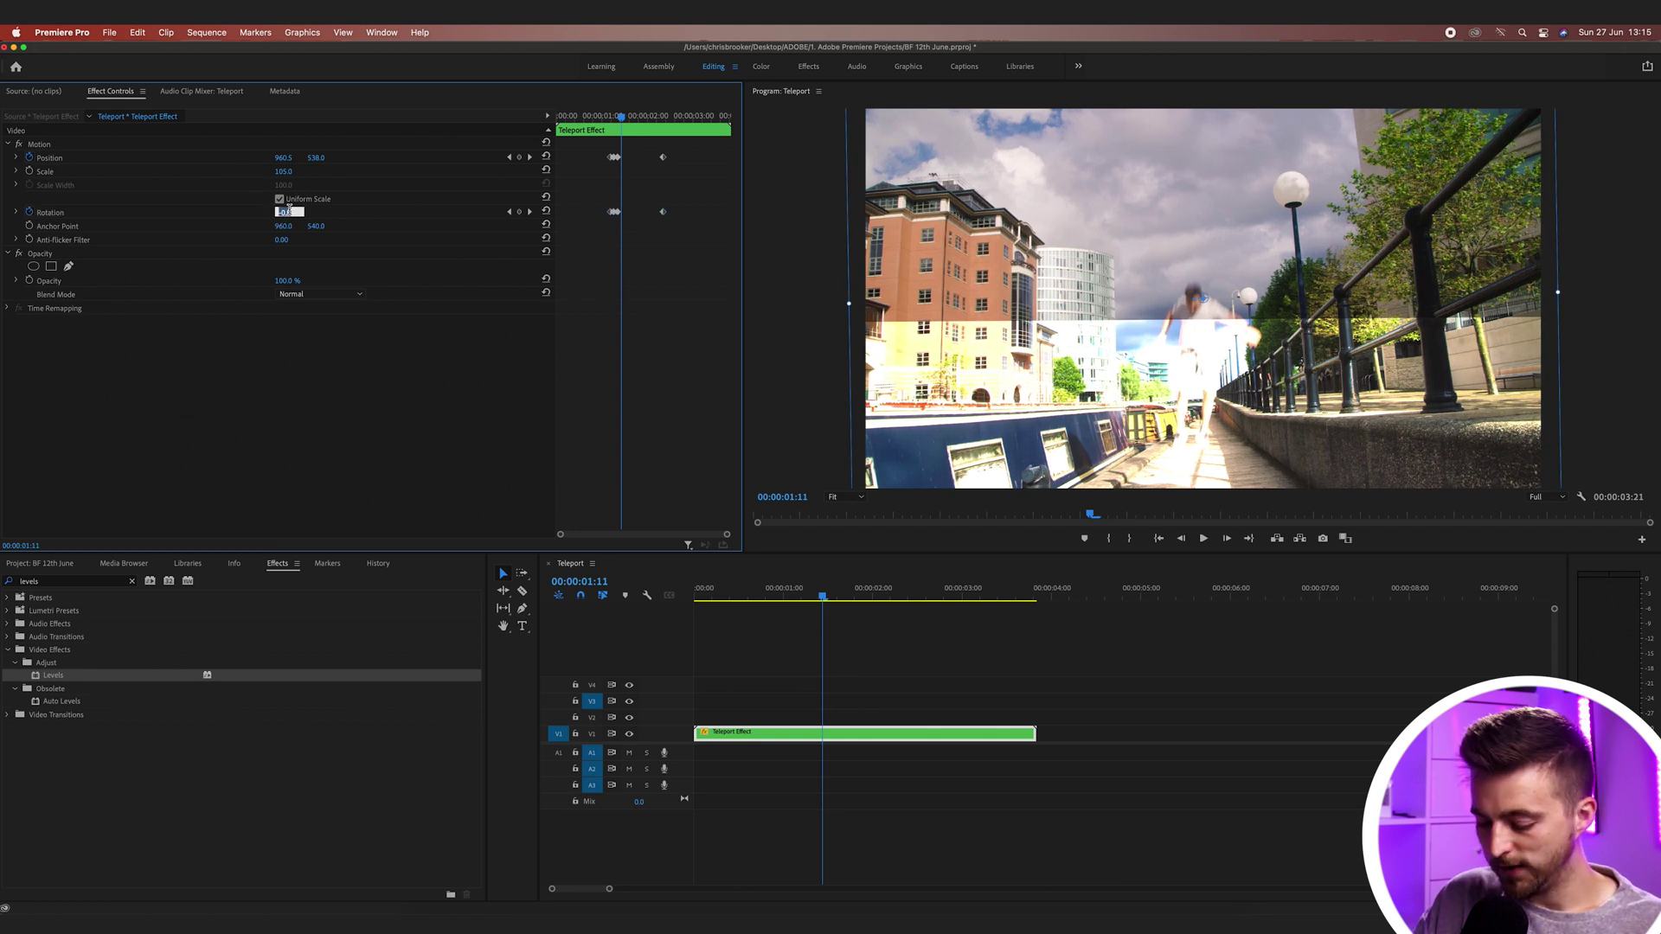
key("Return")
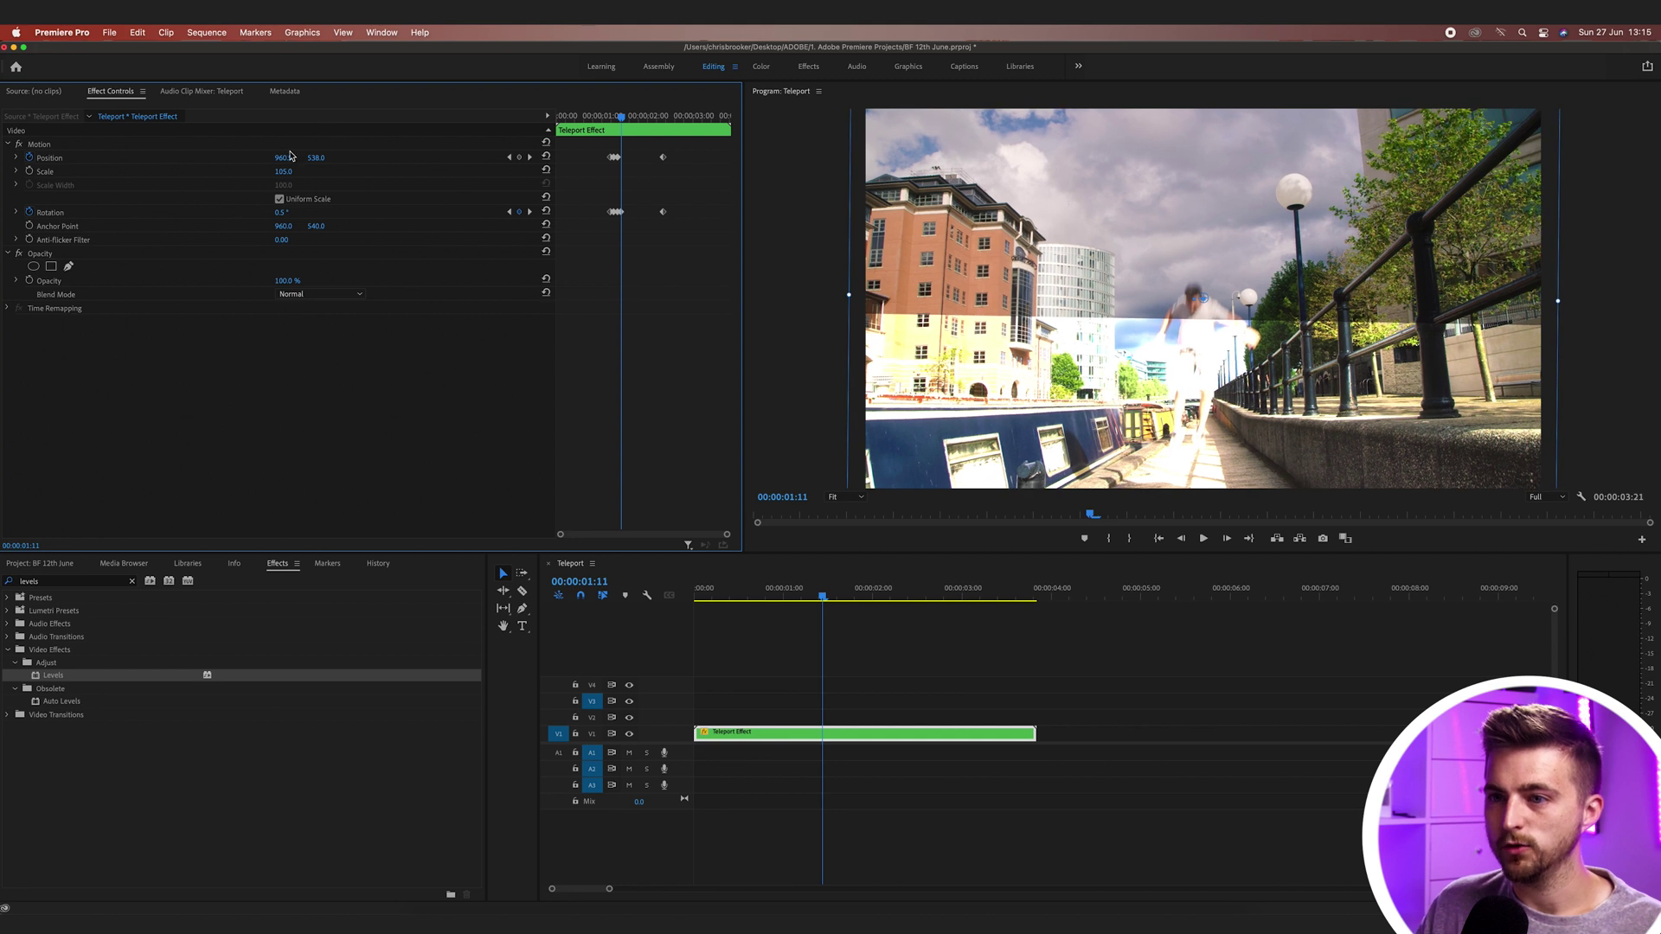
left_click_drag(282, 161, 261, 161)
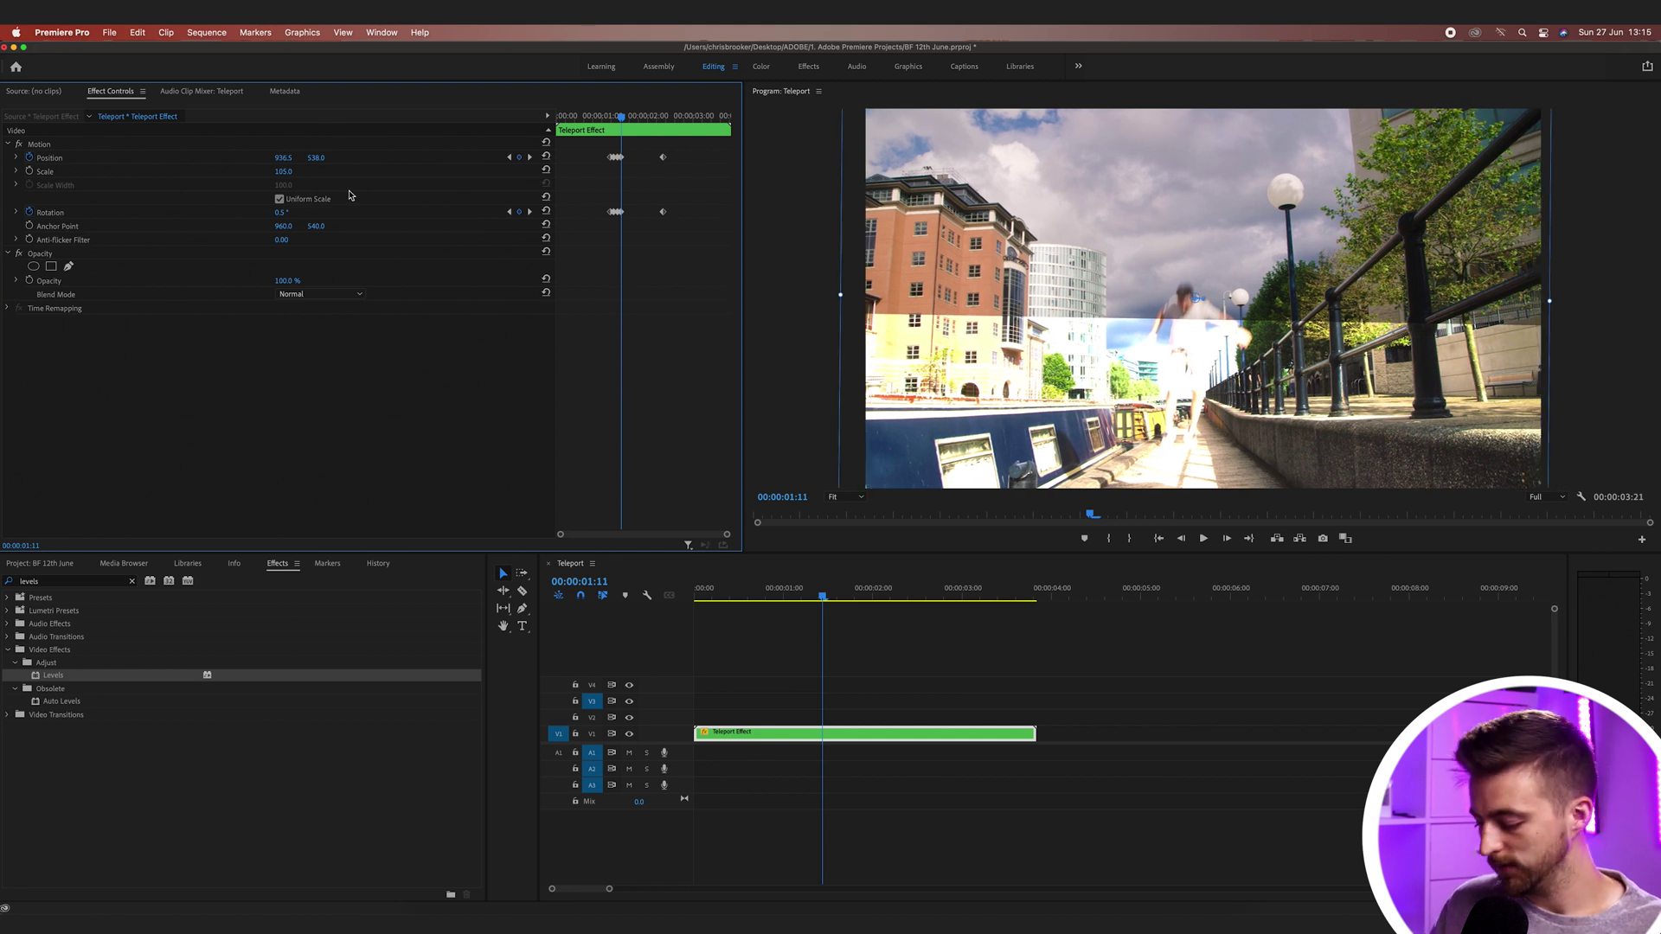
Step: At 00:00:01:13, set the nested clip's Rotation to -0.4° and its horizontal Position to about 961
key("Right")
key("Right")
left_click(289, 210)
type("-0.4")
key("Return")
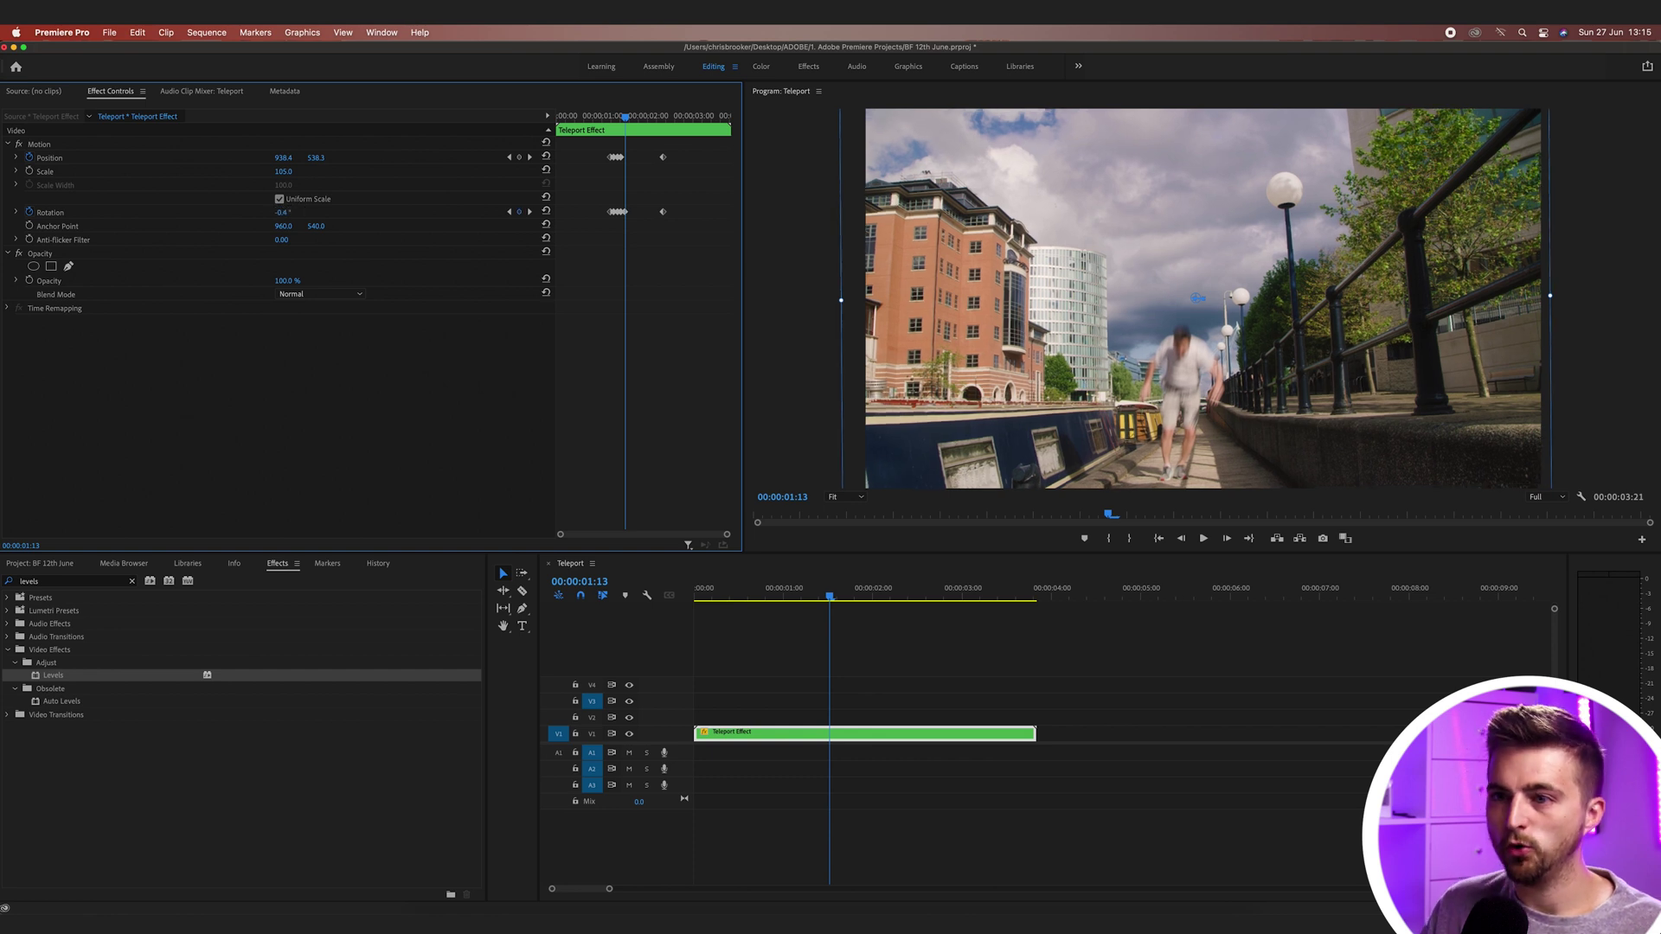
left_click_drag(284, 157, 304, 157)
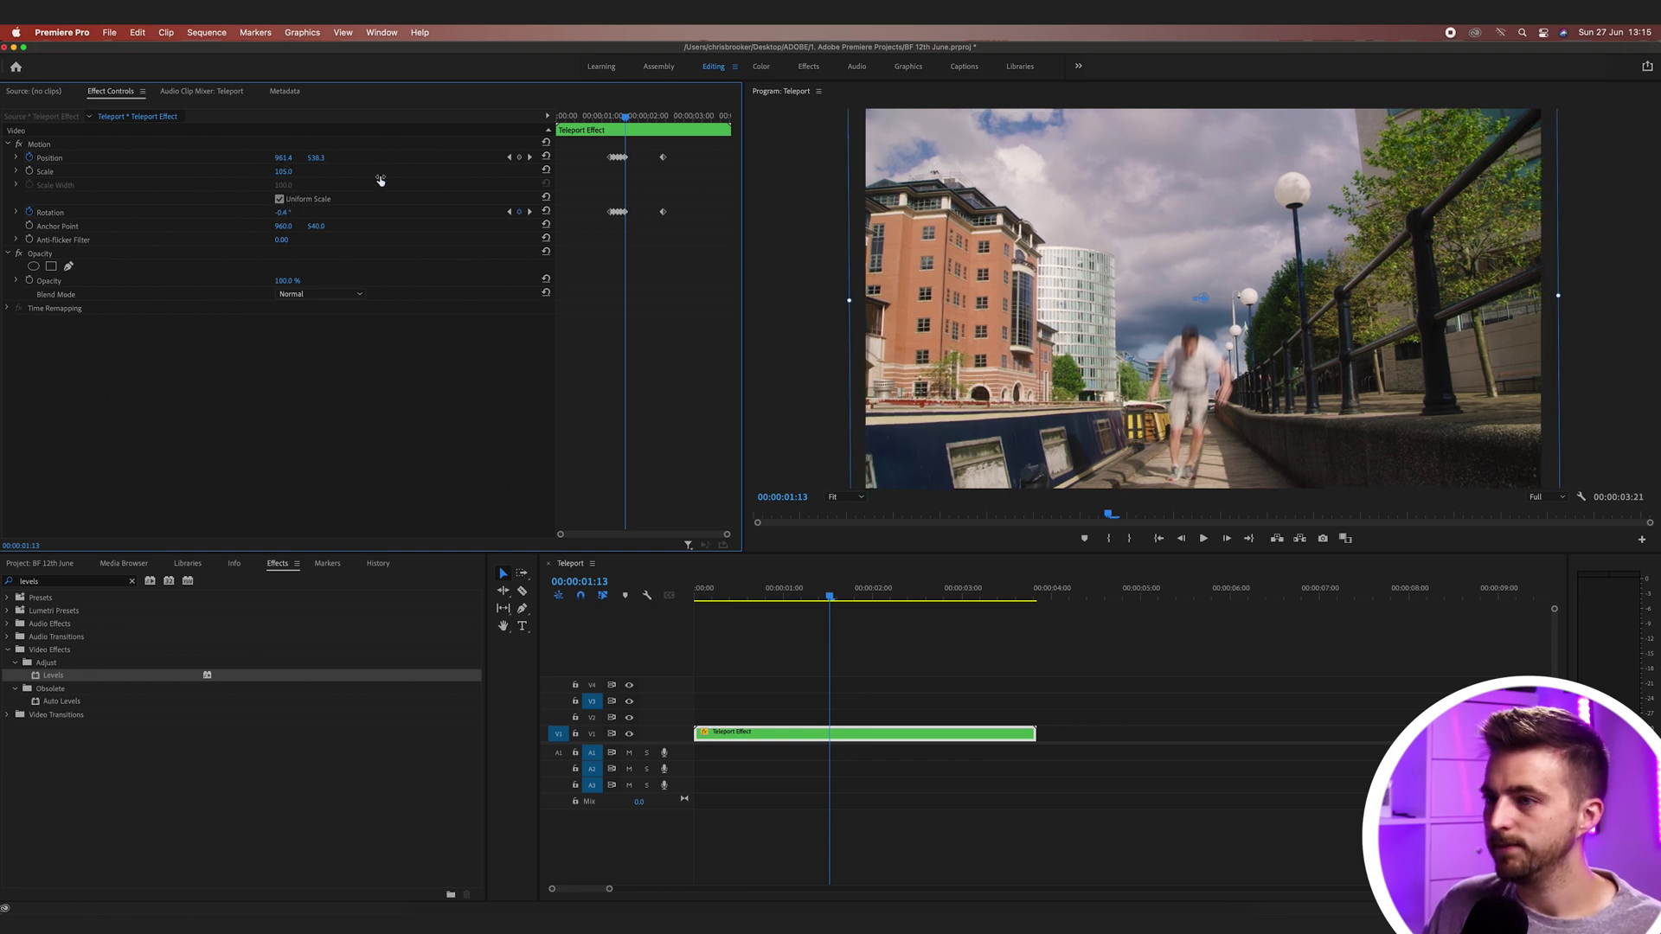
Step: Play back the camera shake on the nested clip several times to check its movement
left_click(602, 116)
key("space")
left_click(602, 117)
left_click(596, 119)
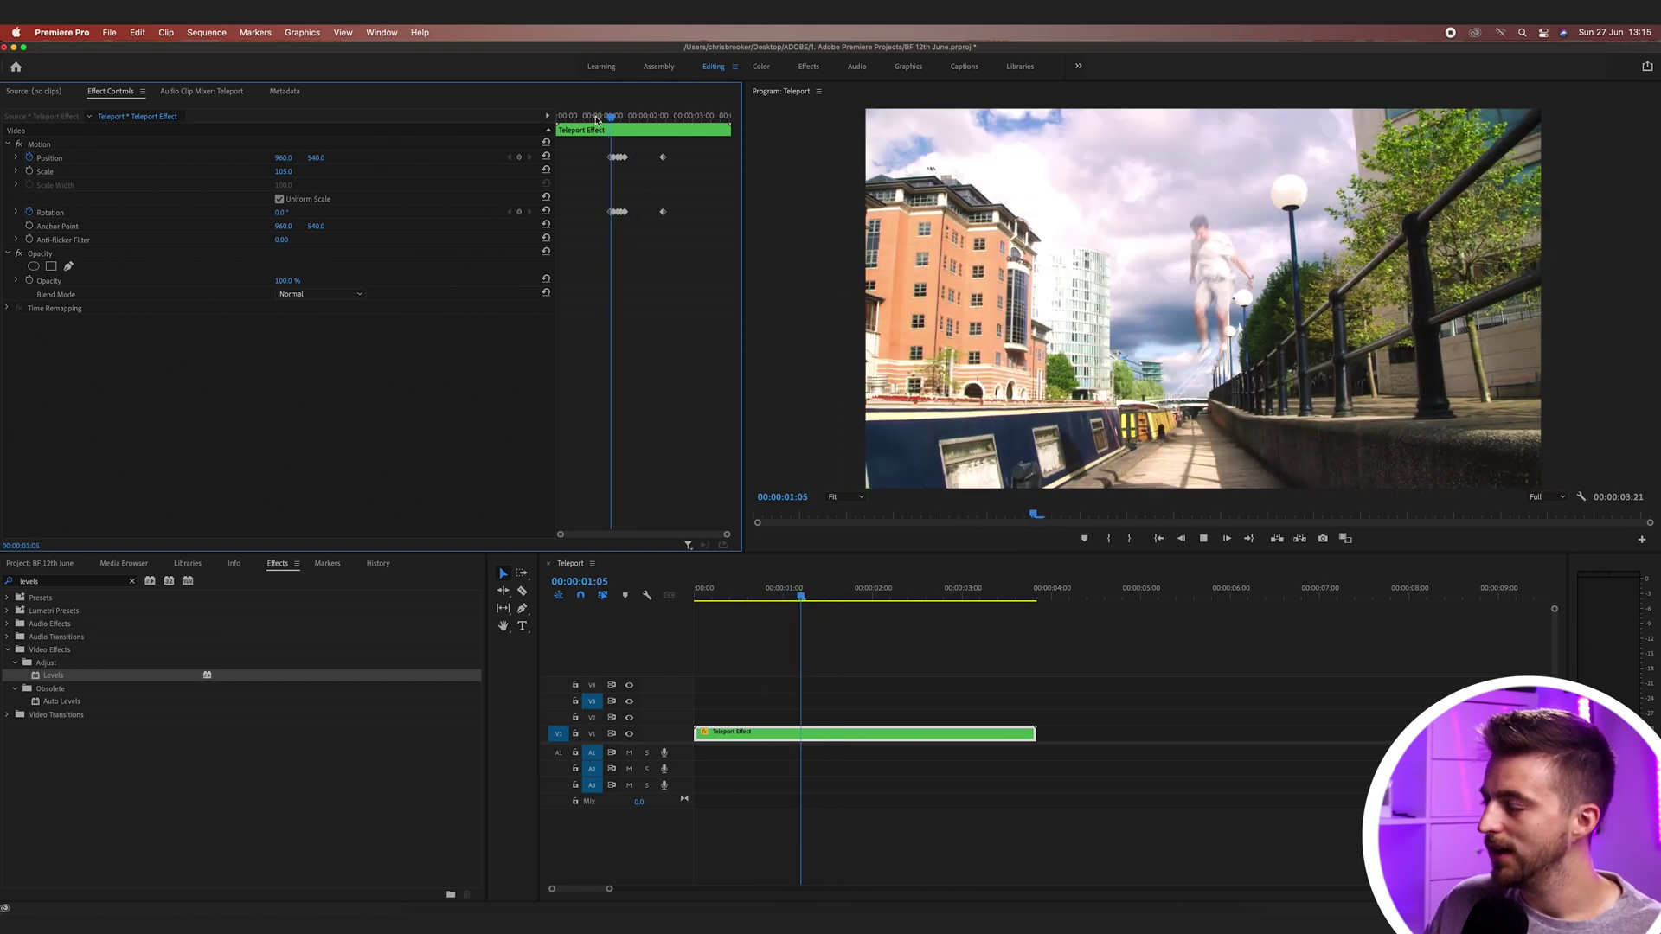
left_click(589, 117)
left_click(587, 118)
left_click(584, 117)
left_click(556, 115)
left_click(604, 115)
mouse_move(601, 116)
left_mouse_down()
mouse_move(620, 111)
mouse_move(588, 112)
left_mouse_up()
key("space")
key("space")
mouse_move(603, 115)
left_mouse_down()
mouse_move(585, 115)
mouse_move(627, 115)
mouse_move(611, 115)
left_mouse_up()
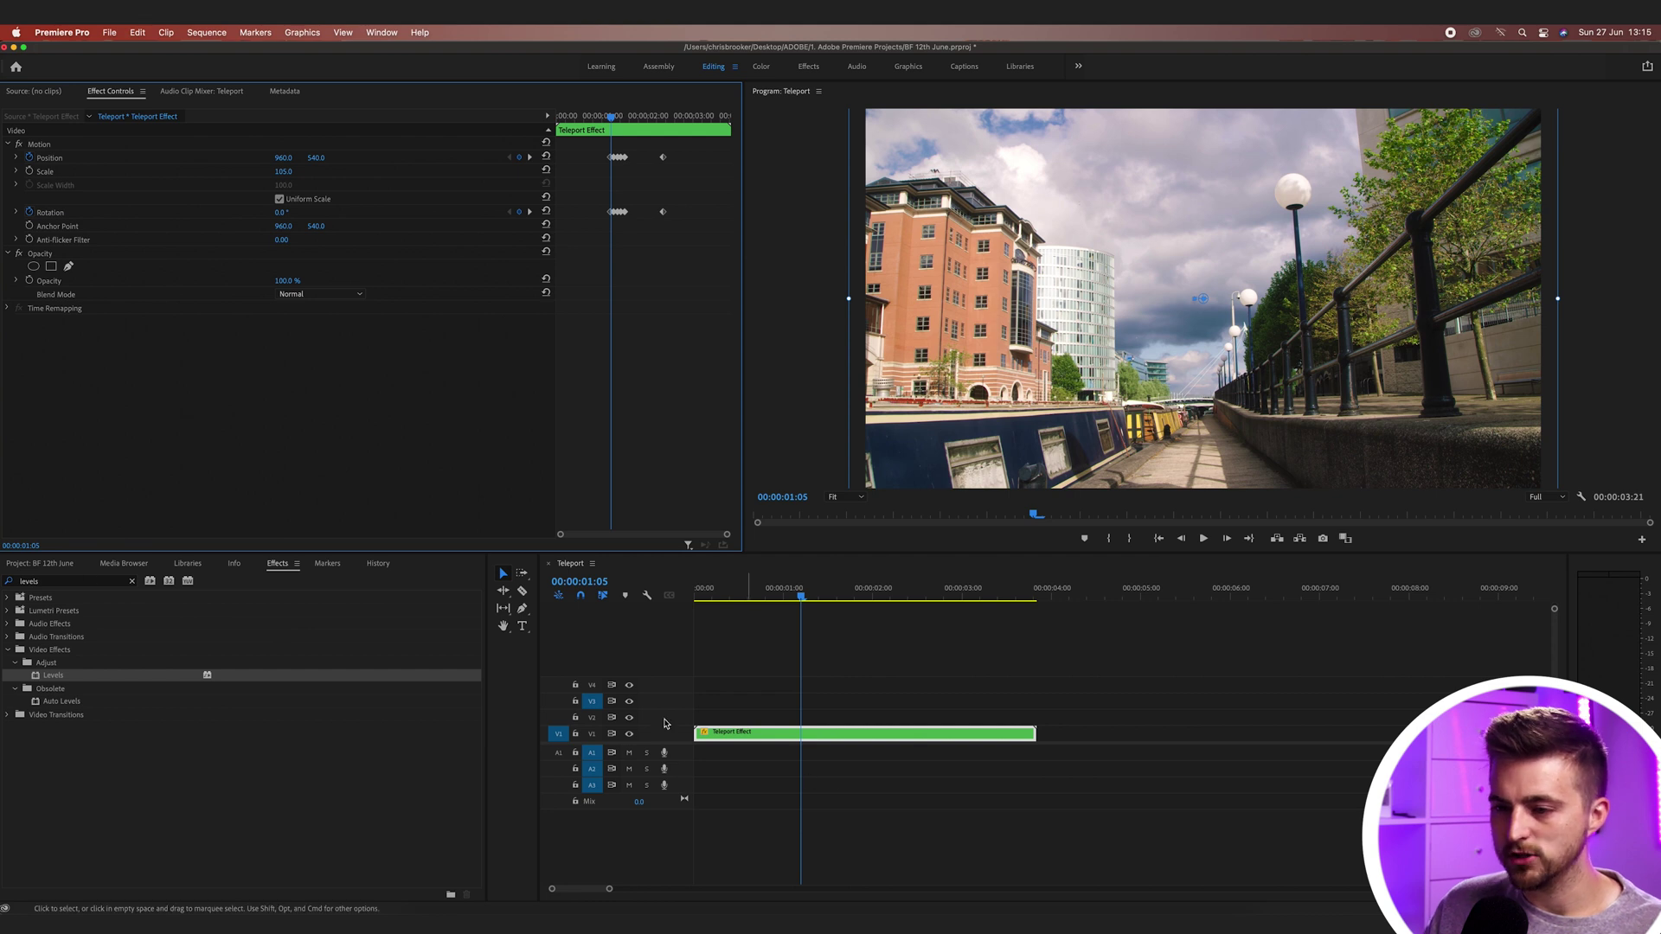
Step: Place an Adjustment Layer on the track above the nested clip, around the flashes, and trim its end to about 00:00:02:00
left_click(52, 563)
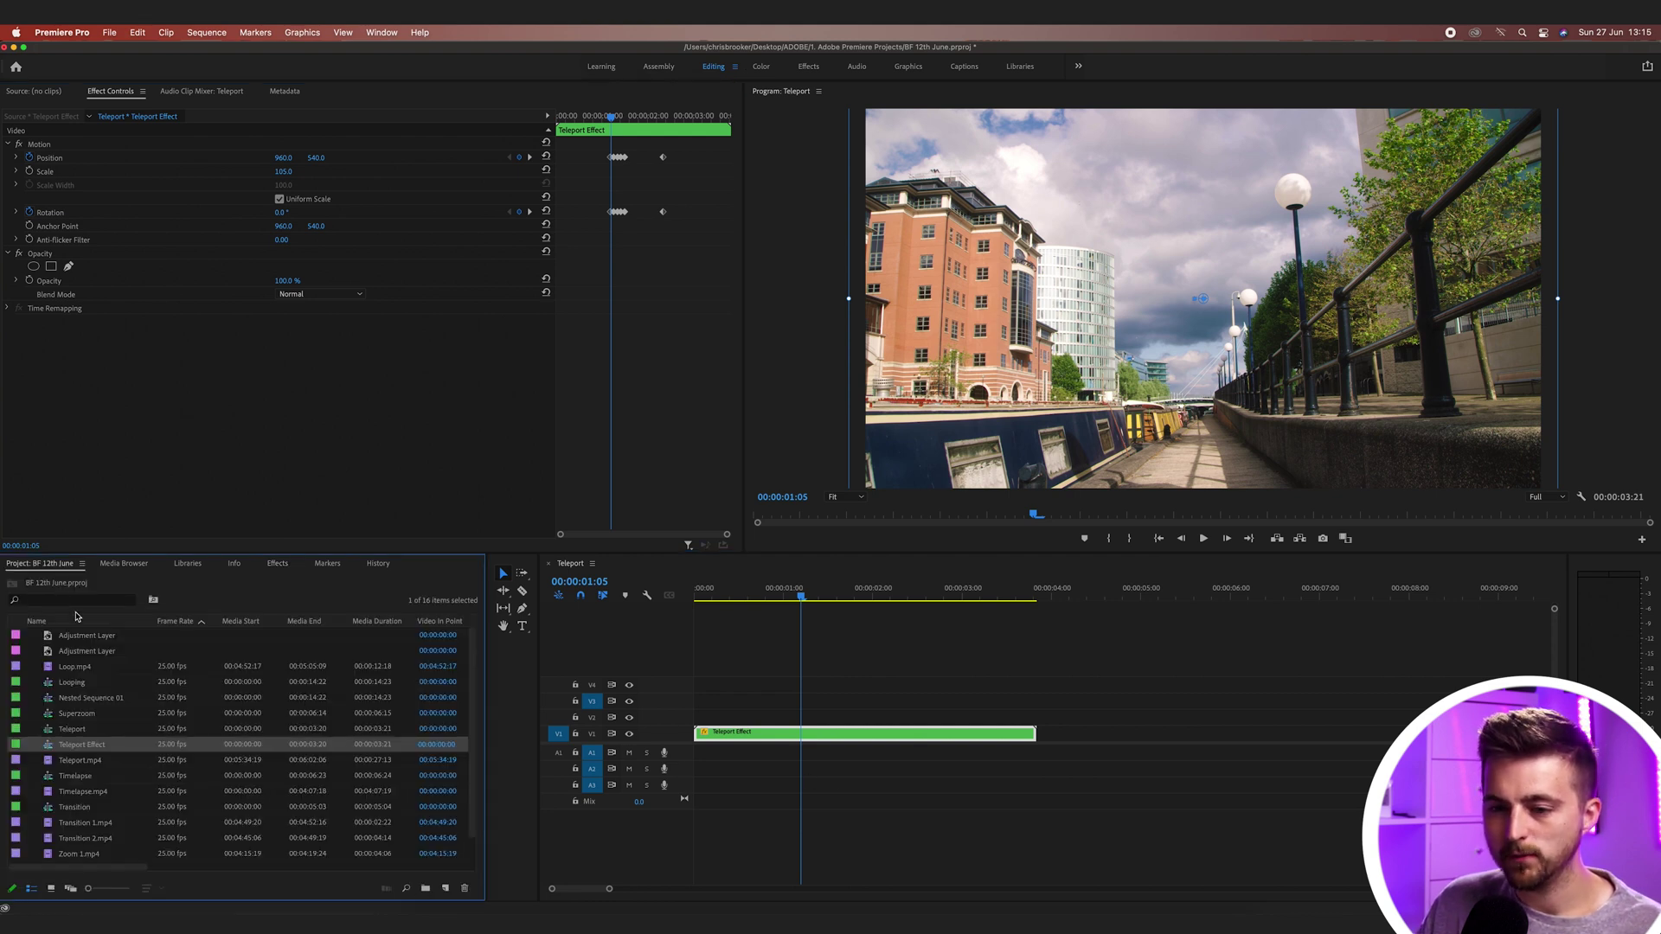
left_click_drag(67, 655, 757, 717)
left_click_drag(1199, 717, 871, 716)
left_click_drag(768, 594, 806, 598)
left_click(878, 683)
Step: Find the Gaussian Blur effect by searching for "blur" and apply it to the adjustment layer
left_click(278, 563)
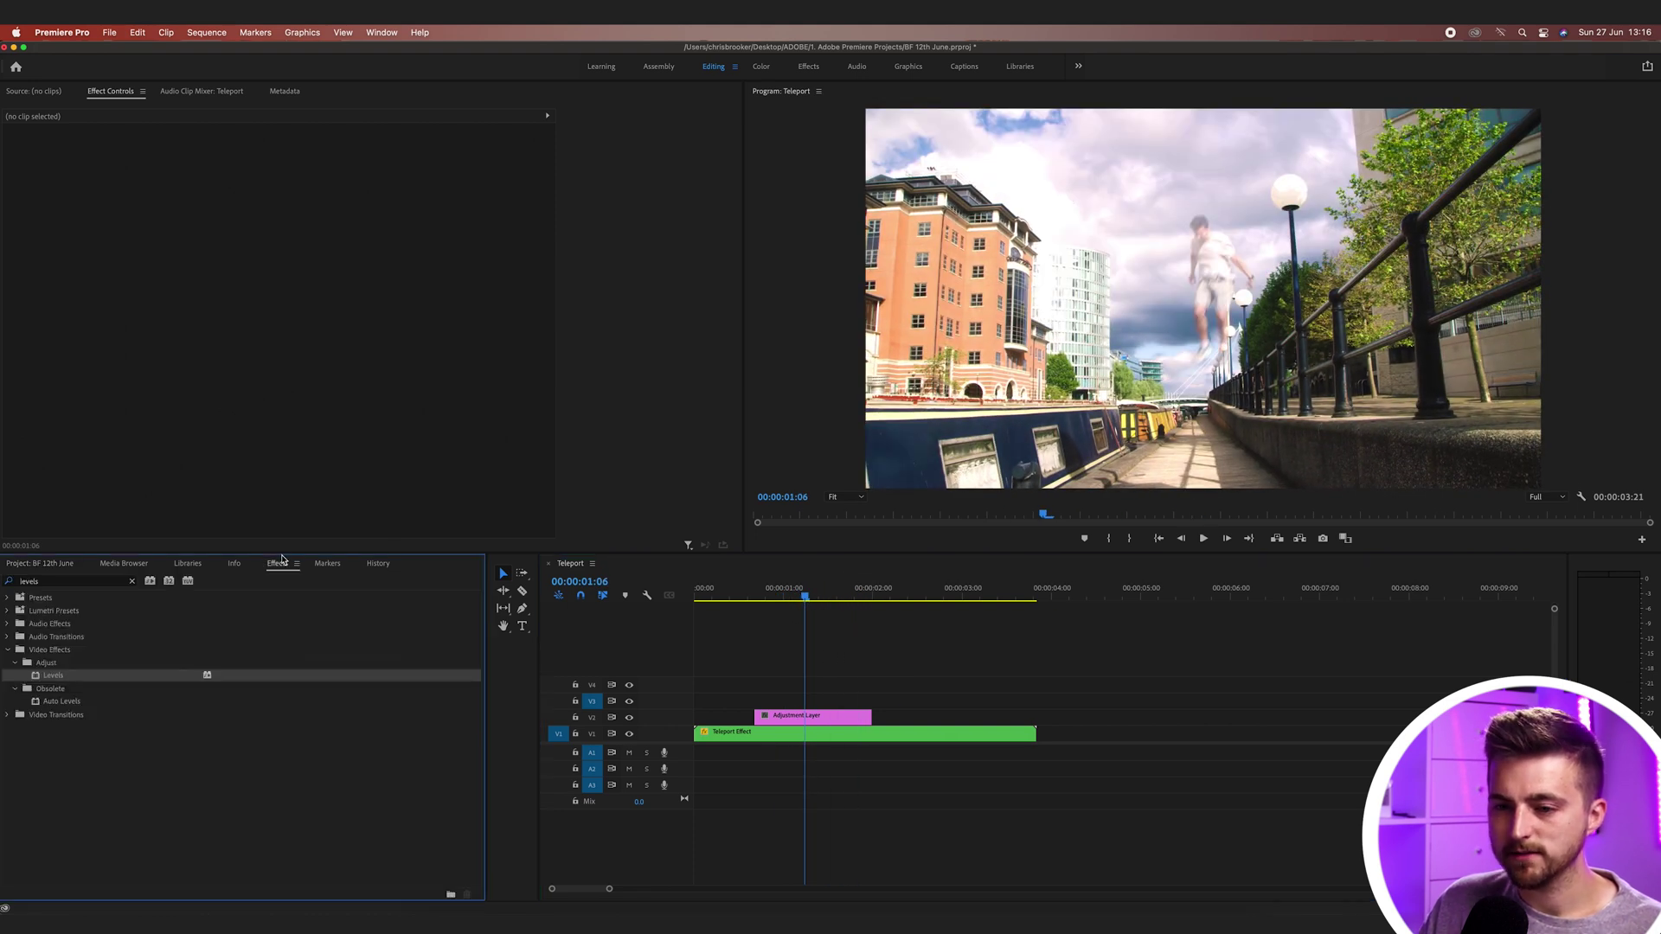
double_click(38, 584)
type("blur")
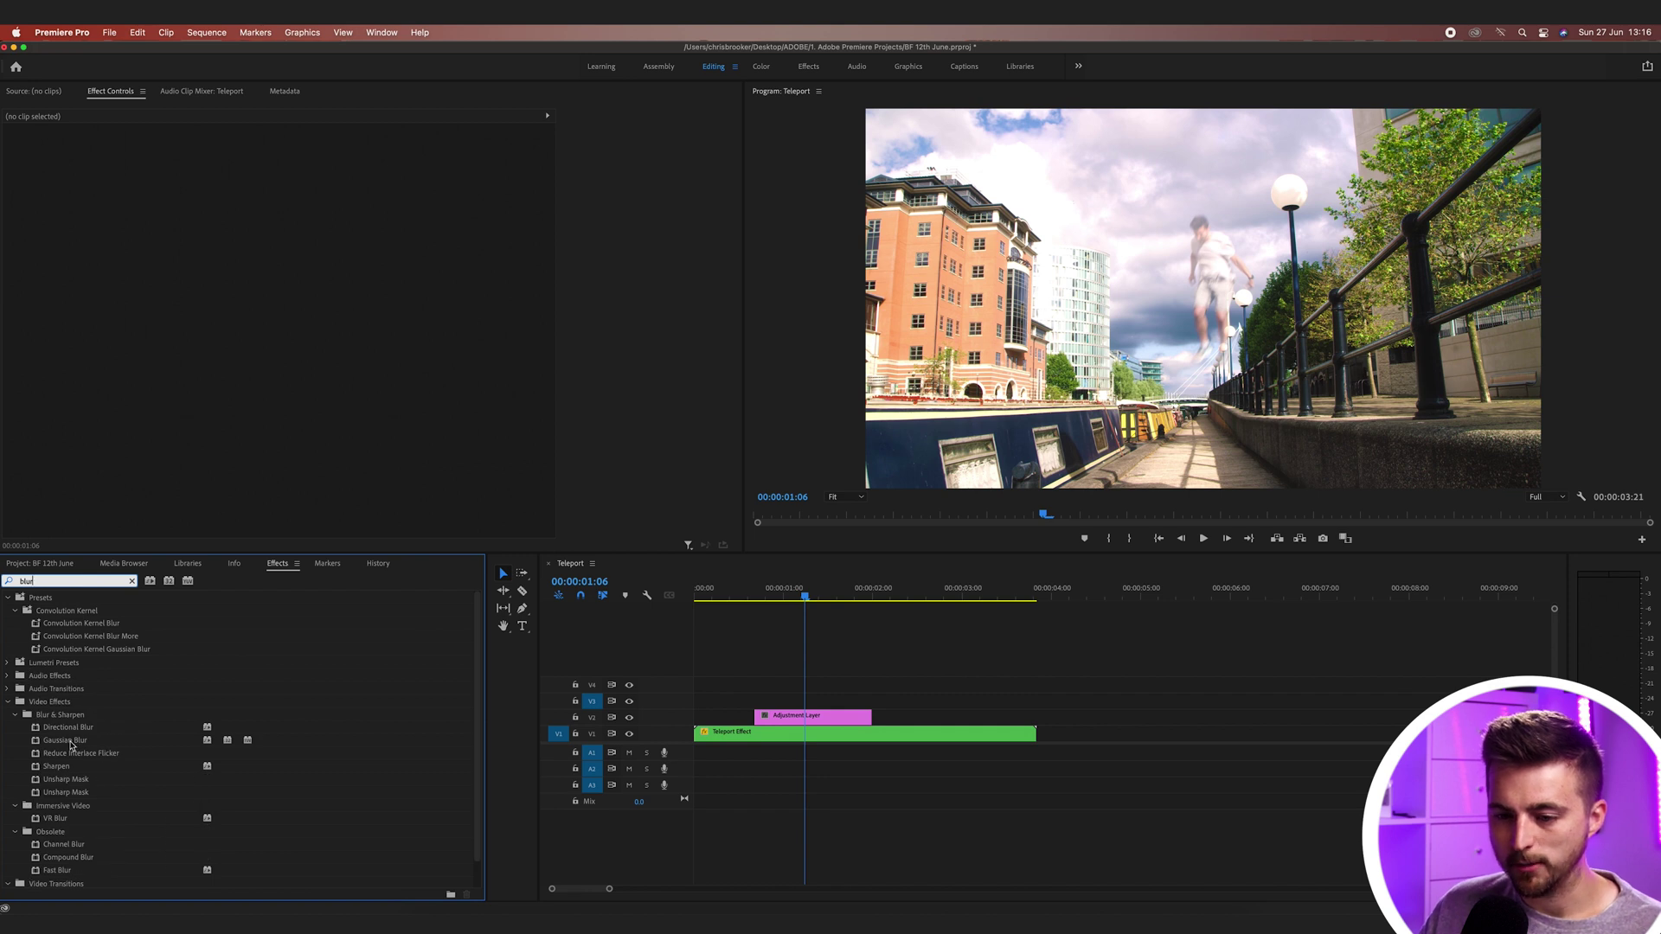
left_click(86, 741)
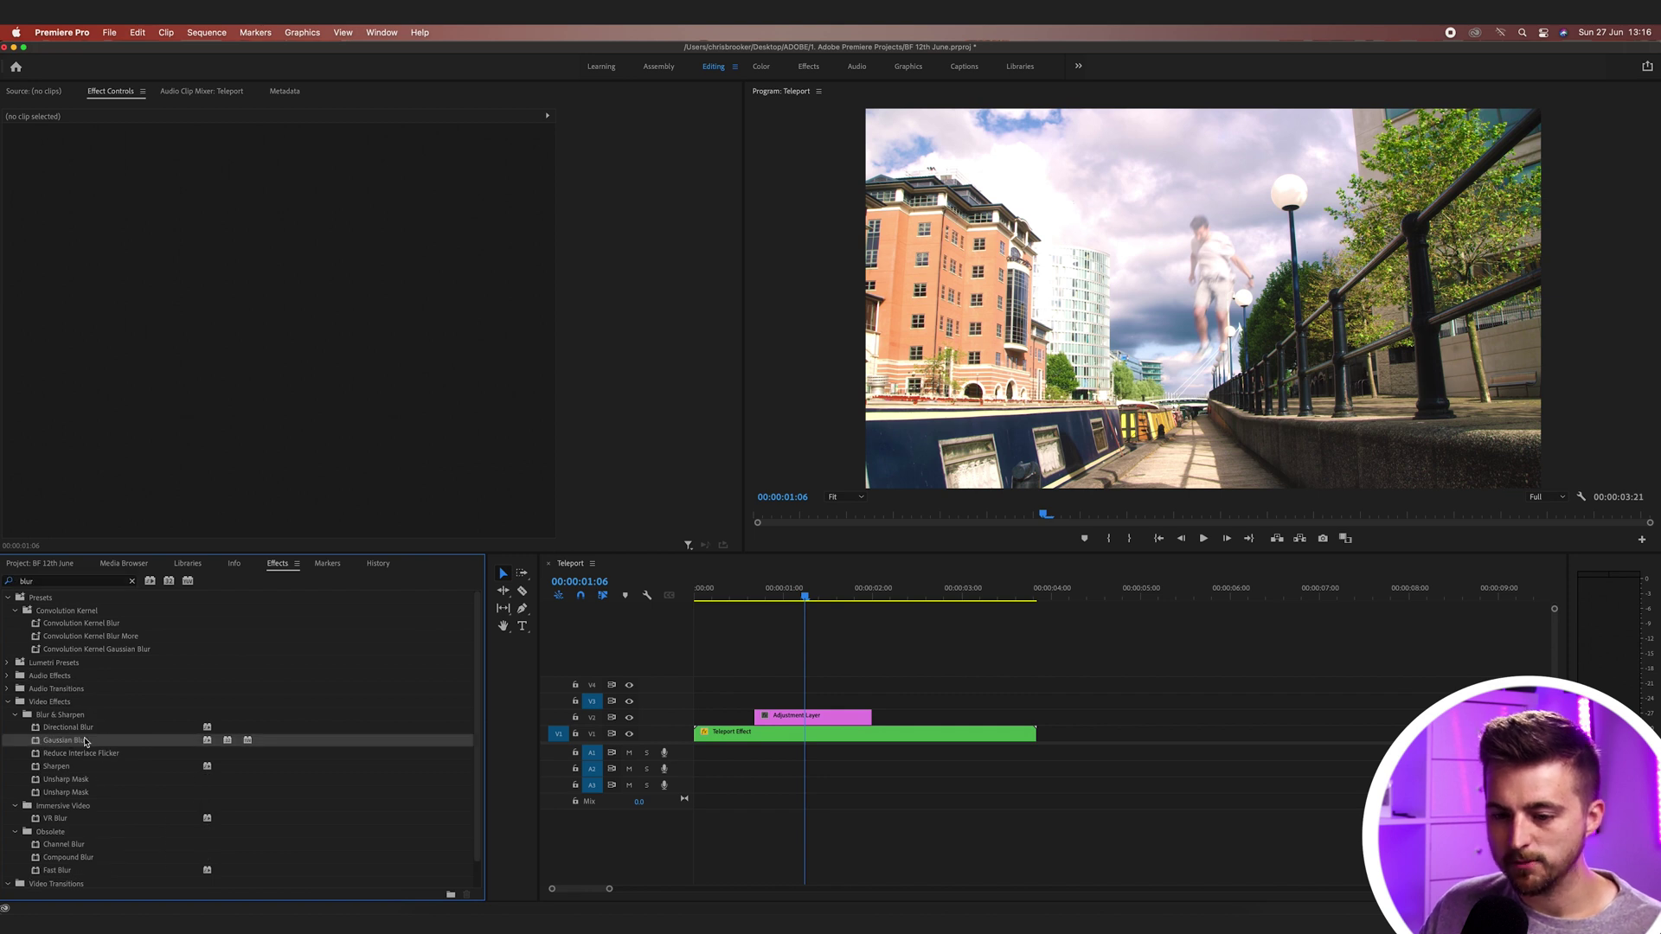
left_click_drag(499, 749, 826, 717)
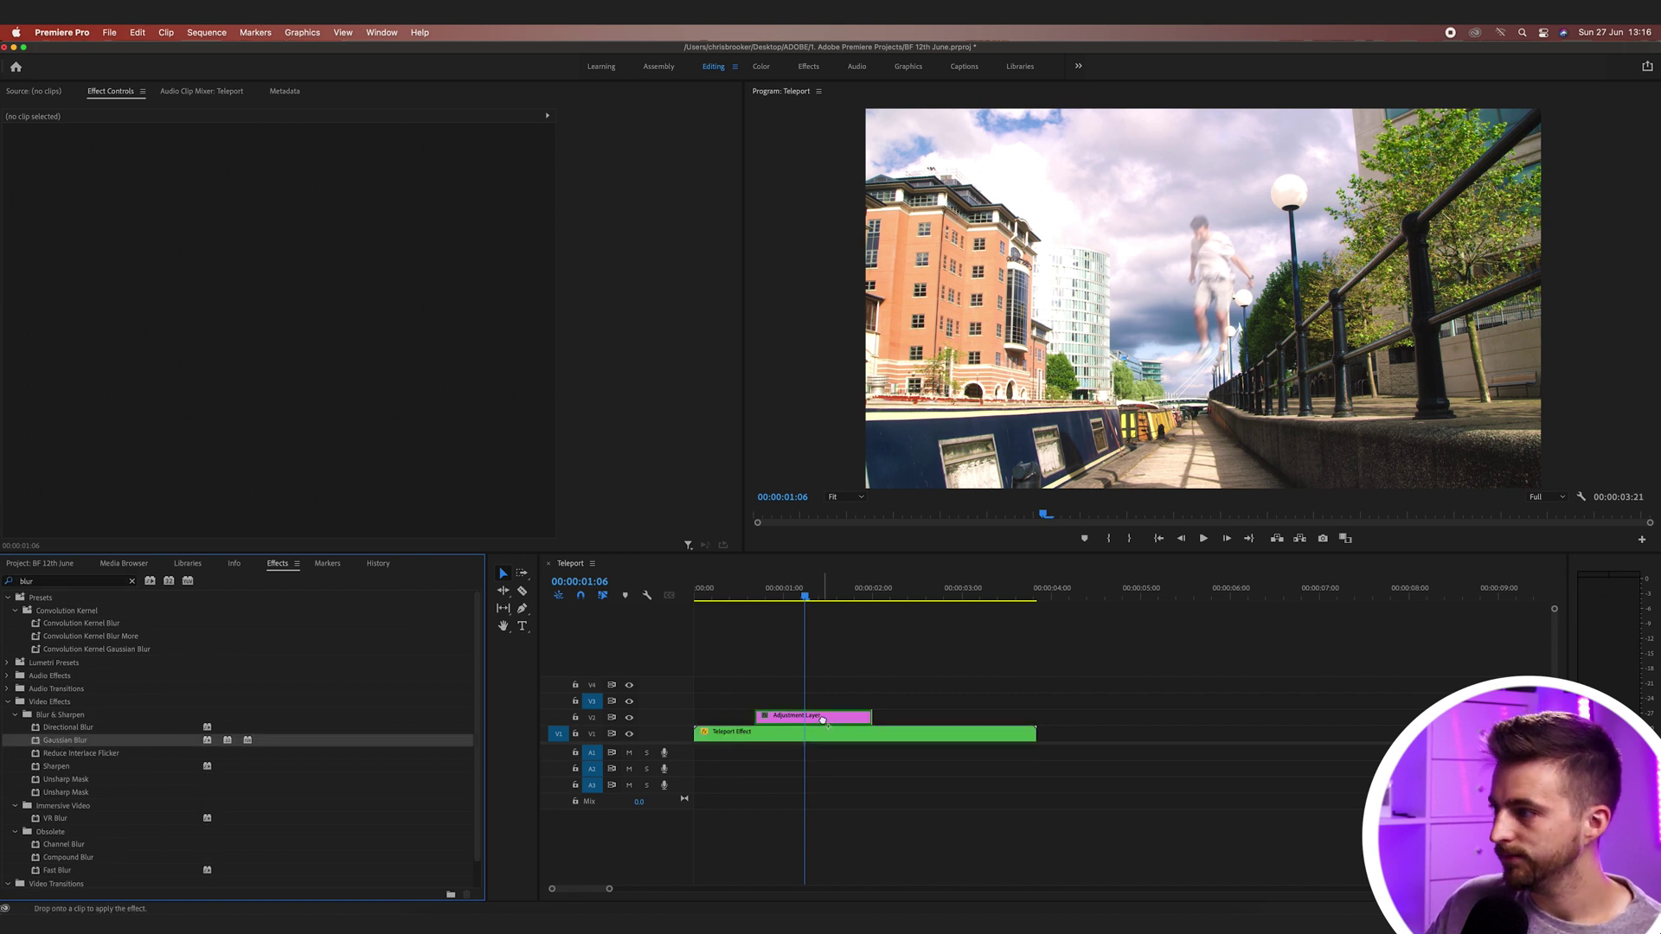
left_click(828, 718)
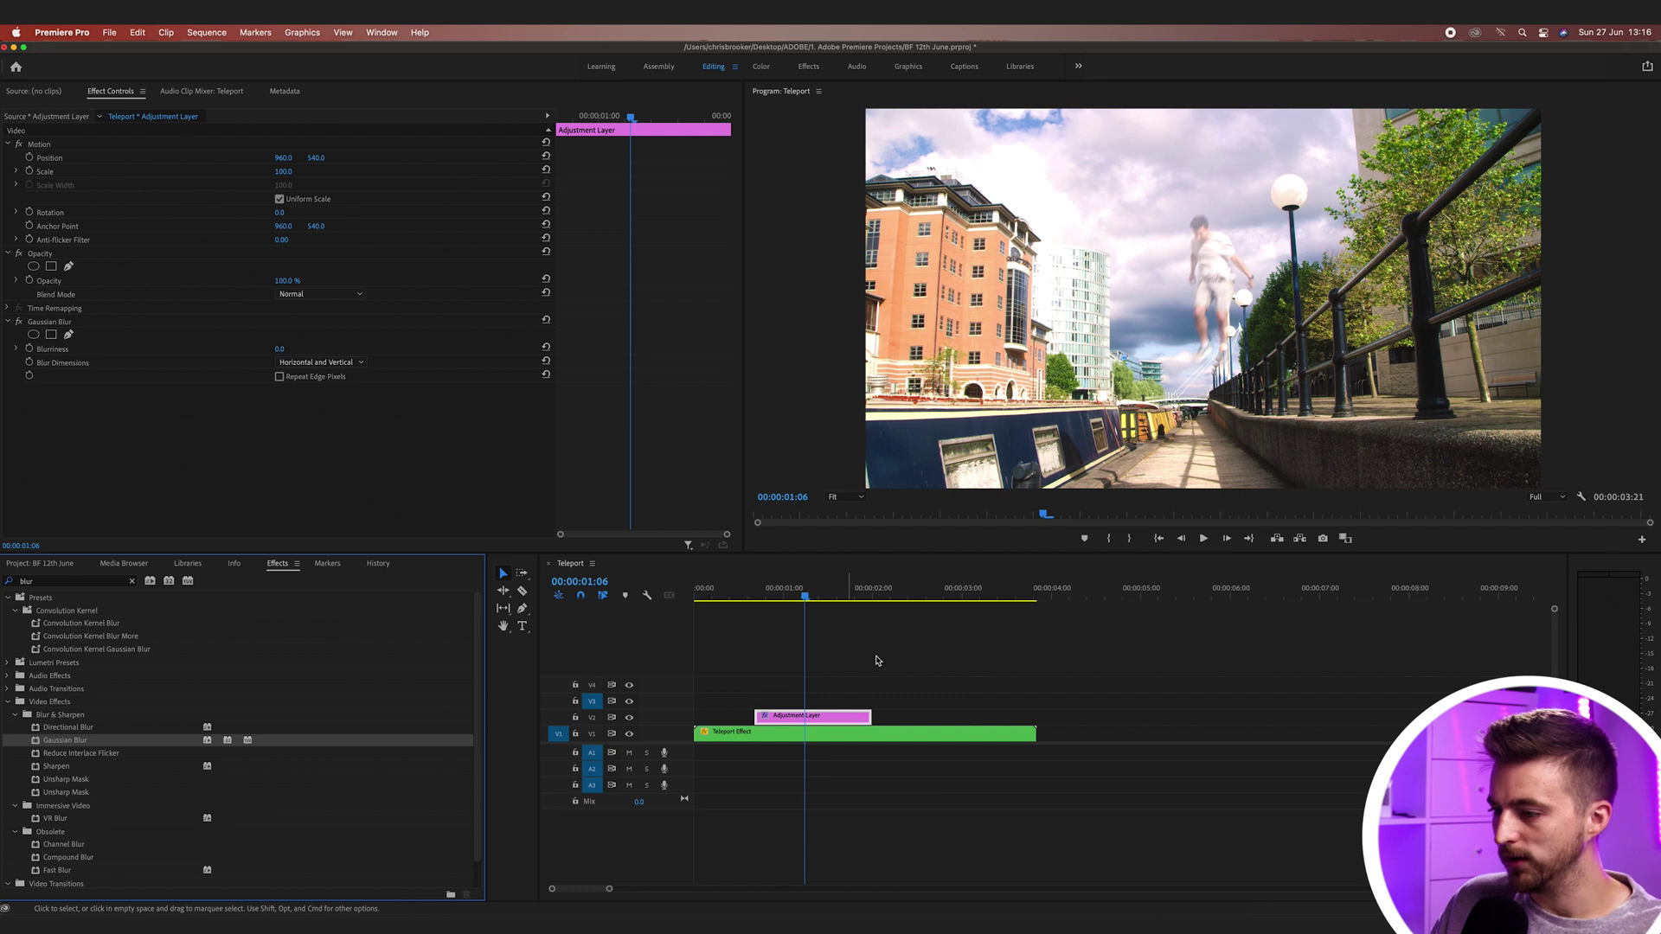
Step: At 00:00:01:06, add a Gaussian Blur Blurriness keyframe of 40 and enable Repeat Edge Pixels
mouse_move(803, 597)
left_mouse_down()
mouse_move(782, 597)
mouse_move(808, 596)
left_mouse_up()
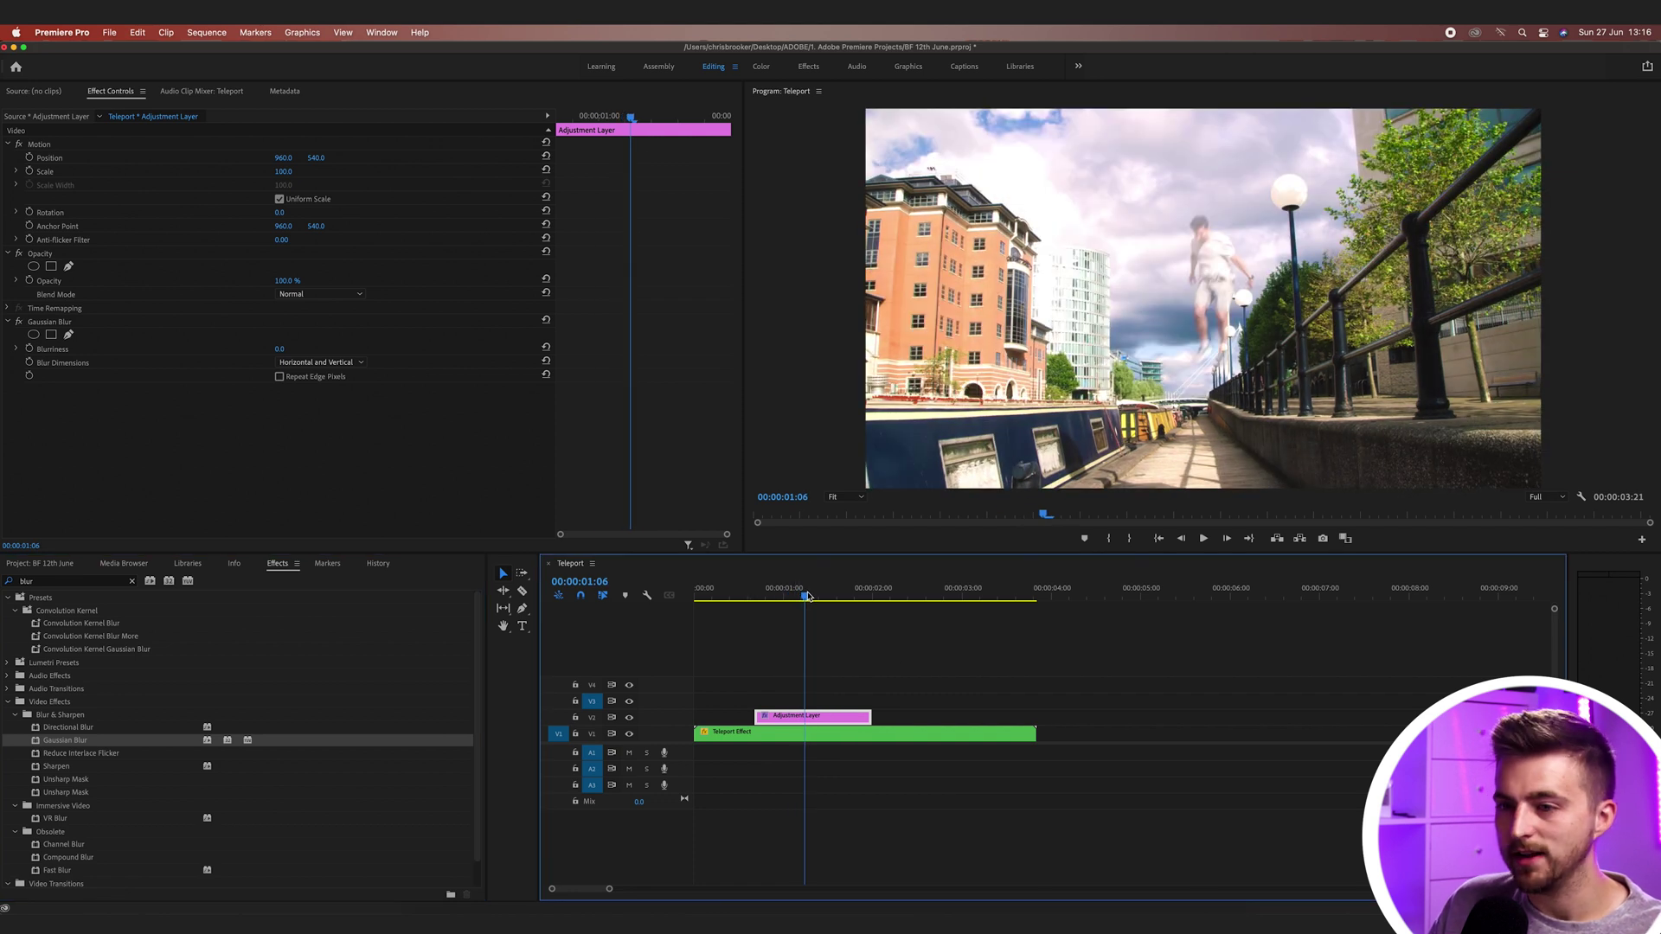
left_click_drag(279, 349, 291, 351)
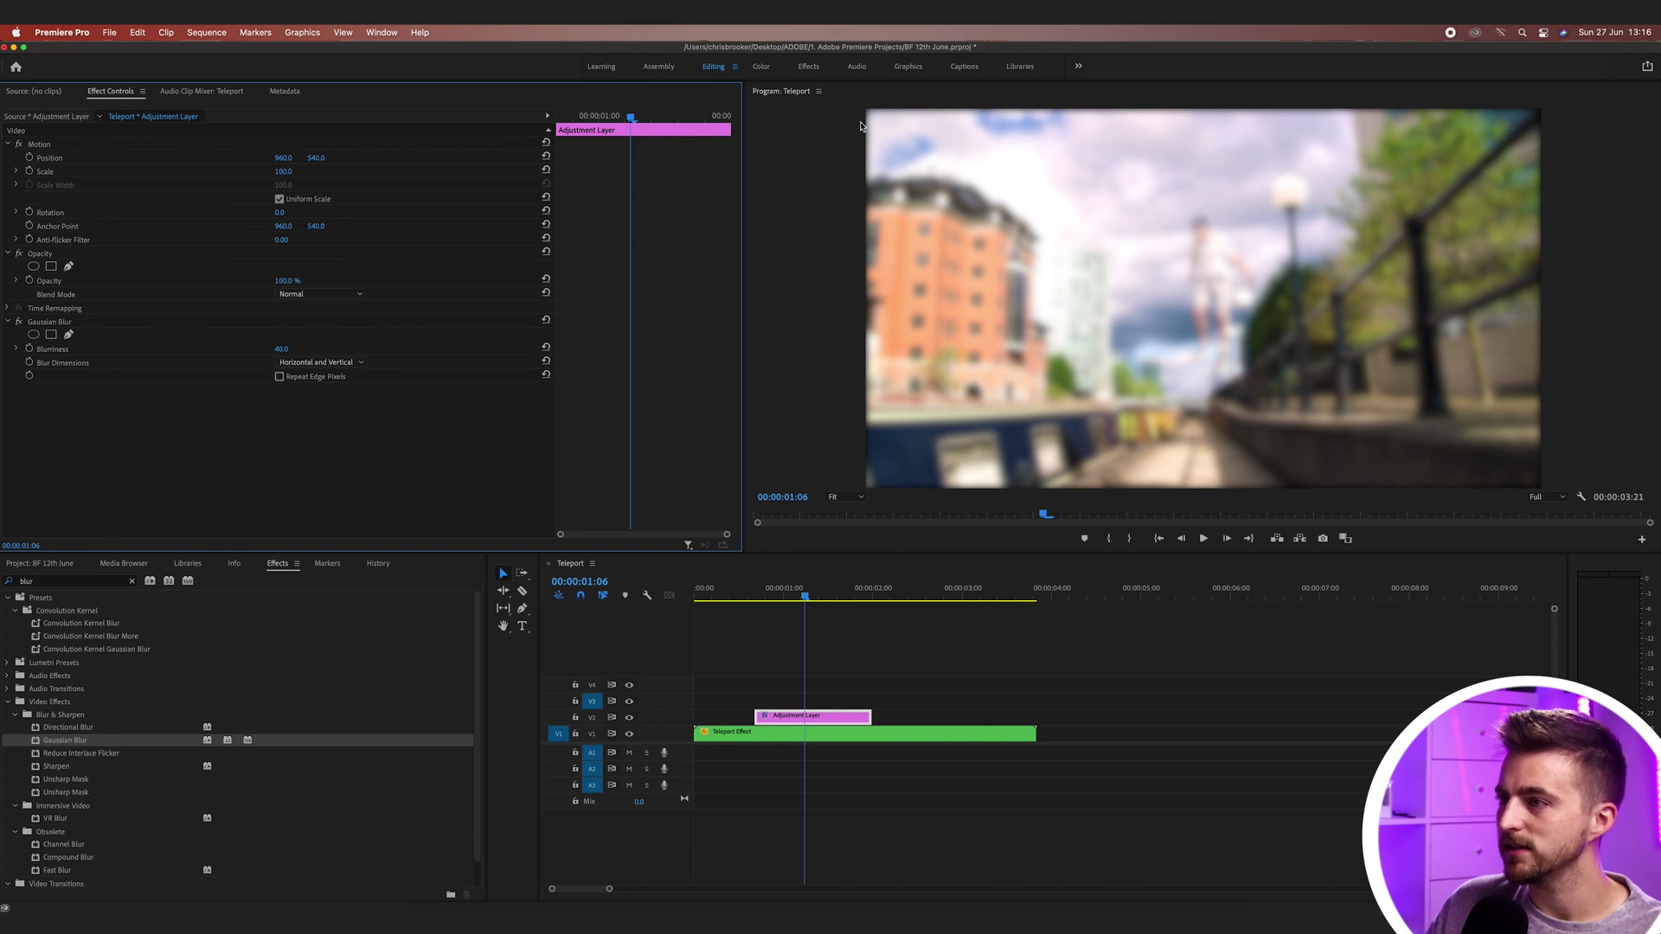
left_click(280, 378)
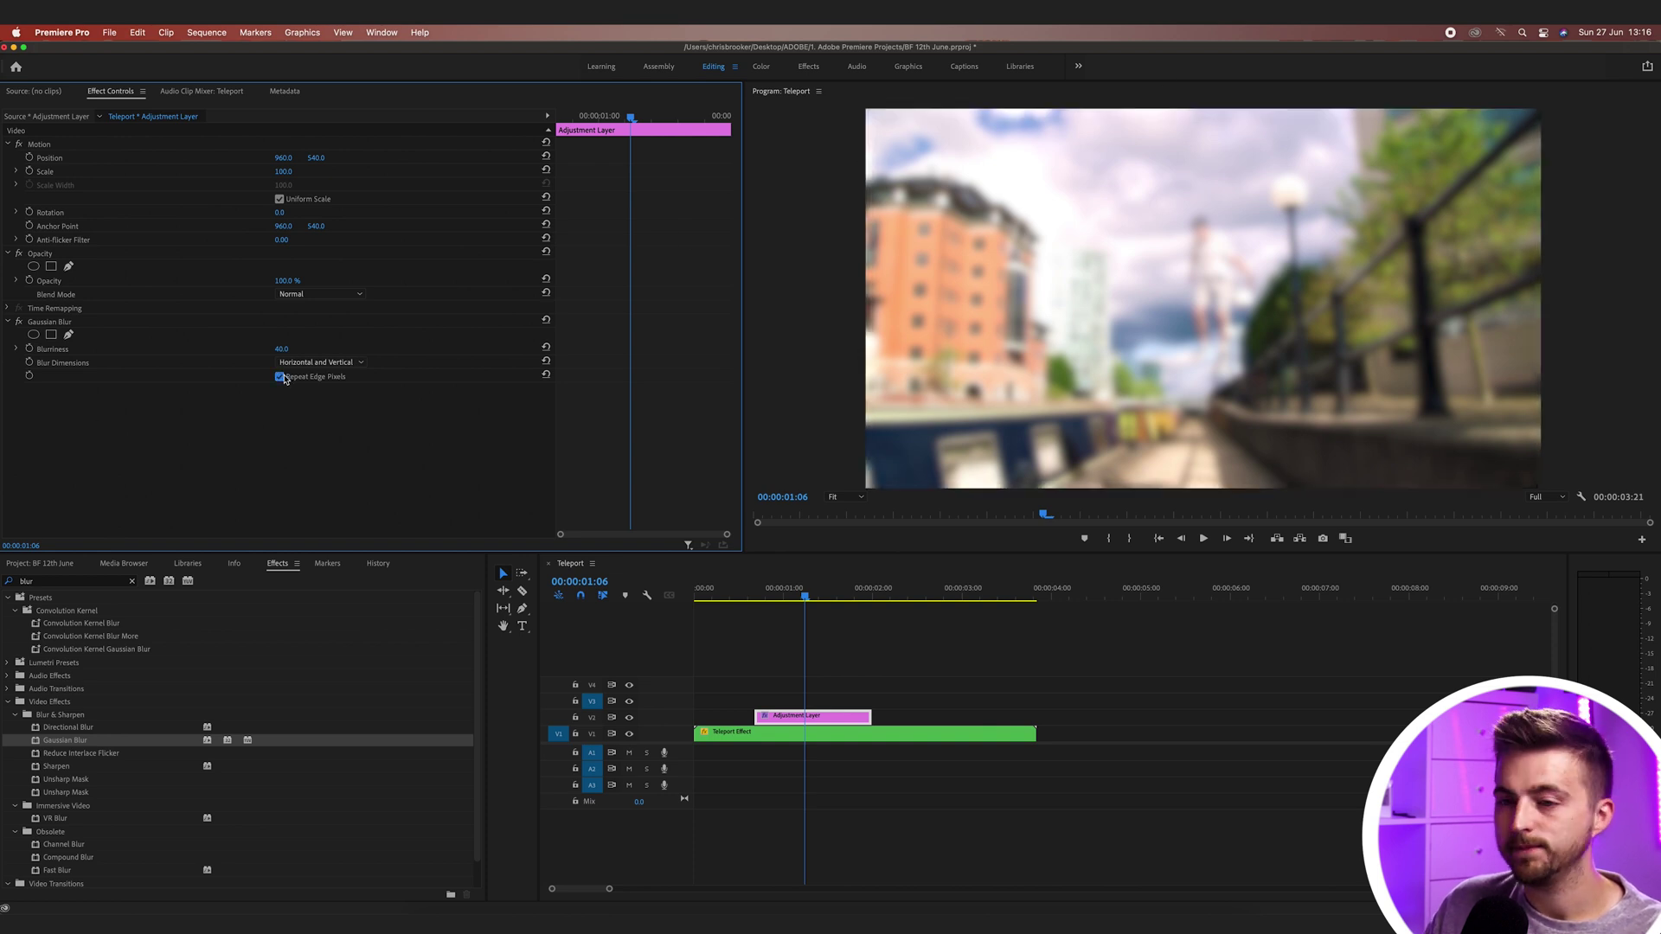
left_click(29, 350)
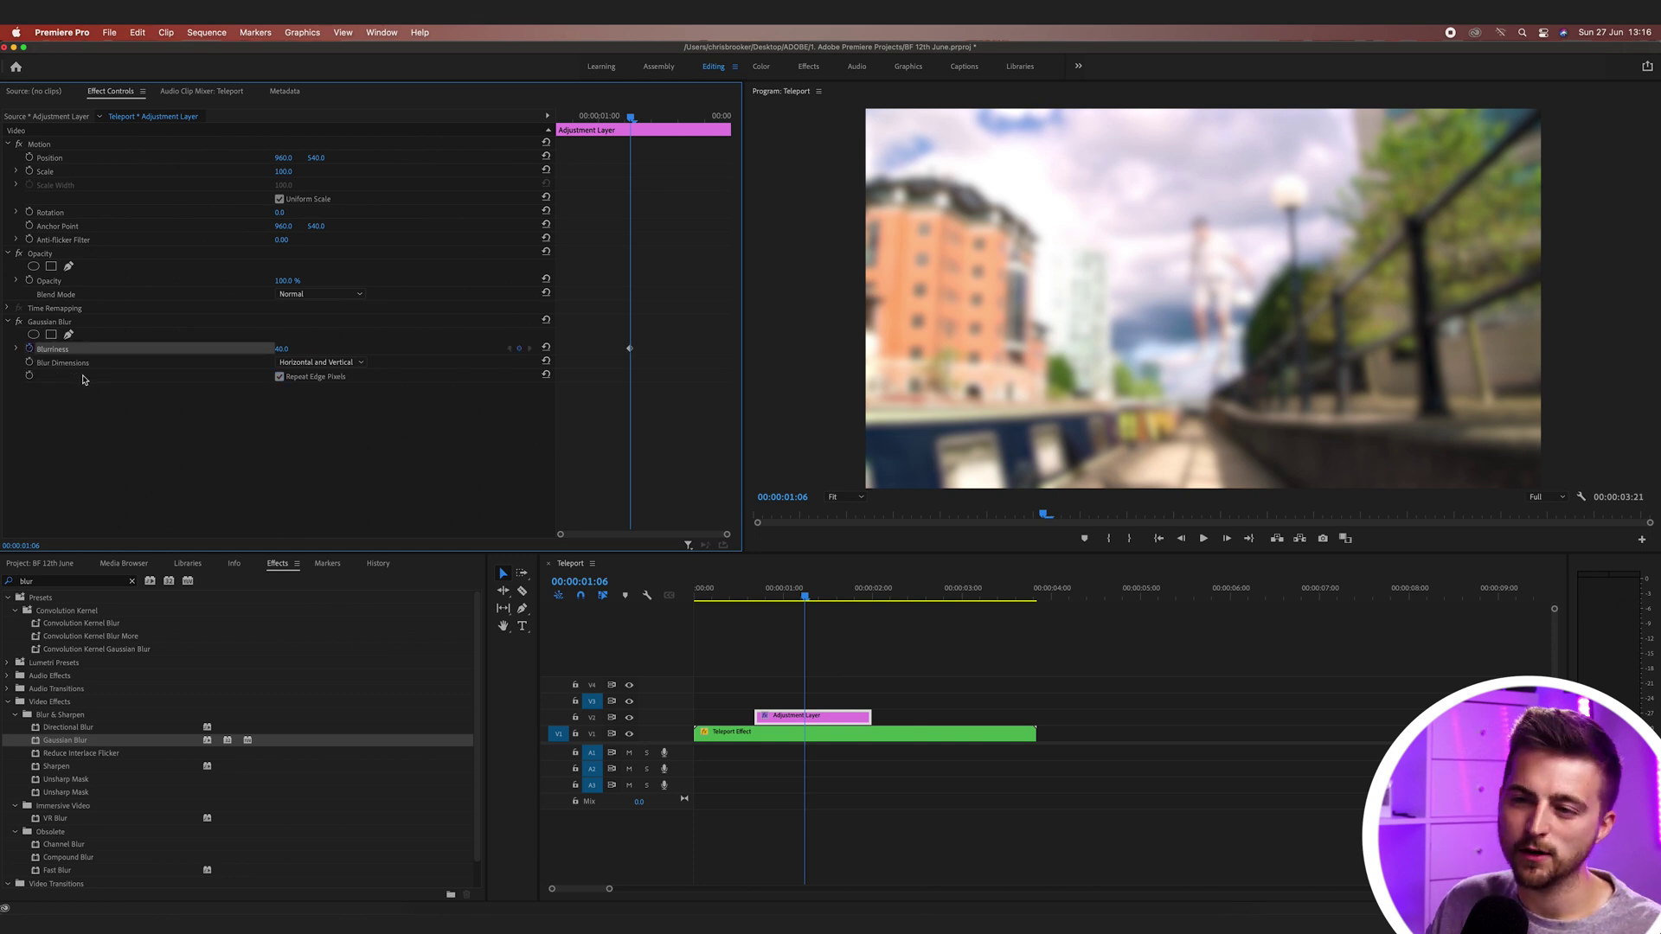
Step: At 00:00:01:03, keyframe the adjustment layer's Gaussian Blur Blurriness at 0
key("Left")
key("Left")
key("Left")
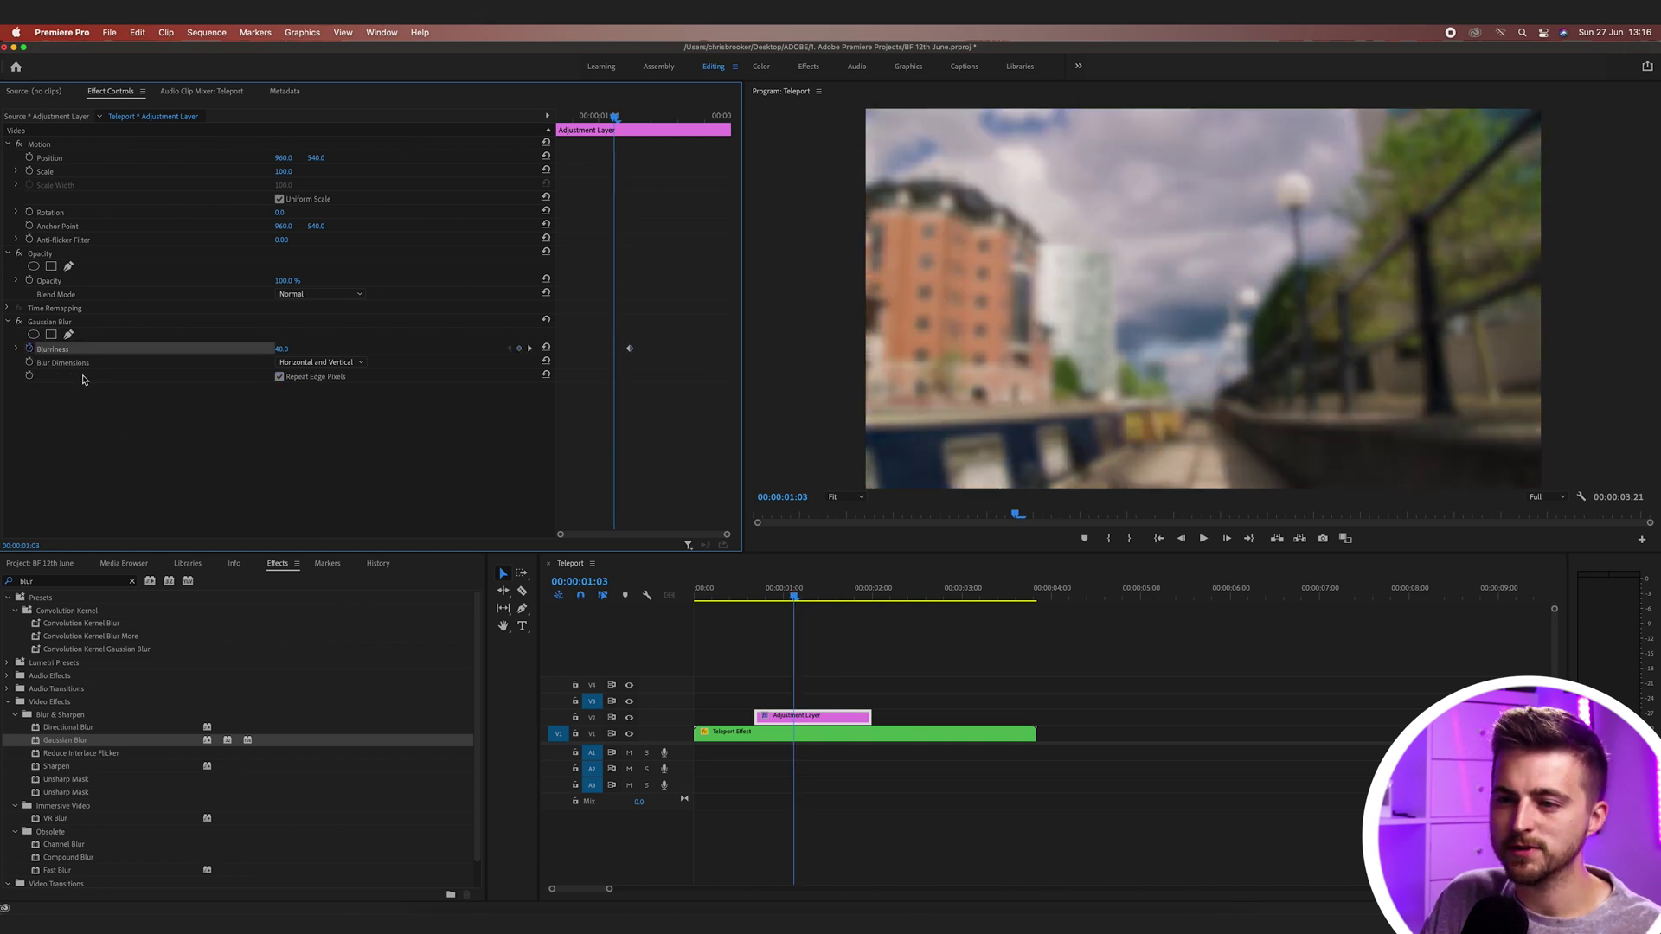
type("0")
left_click(377, 452)
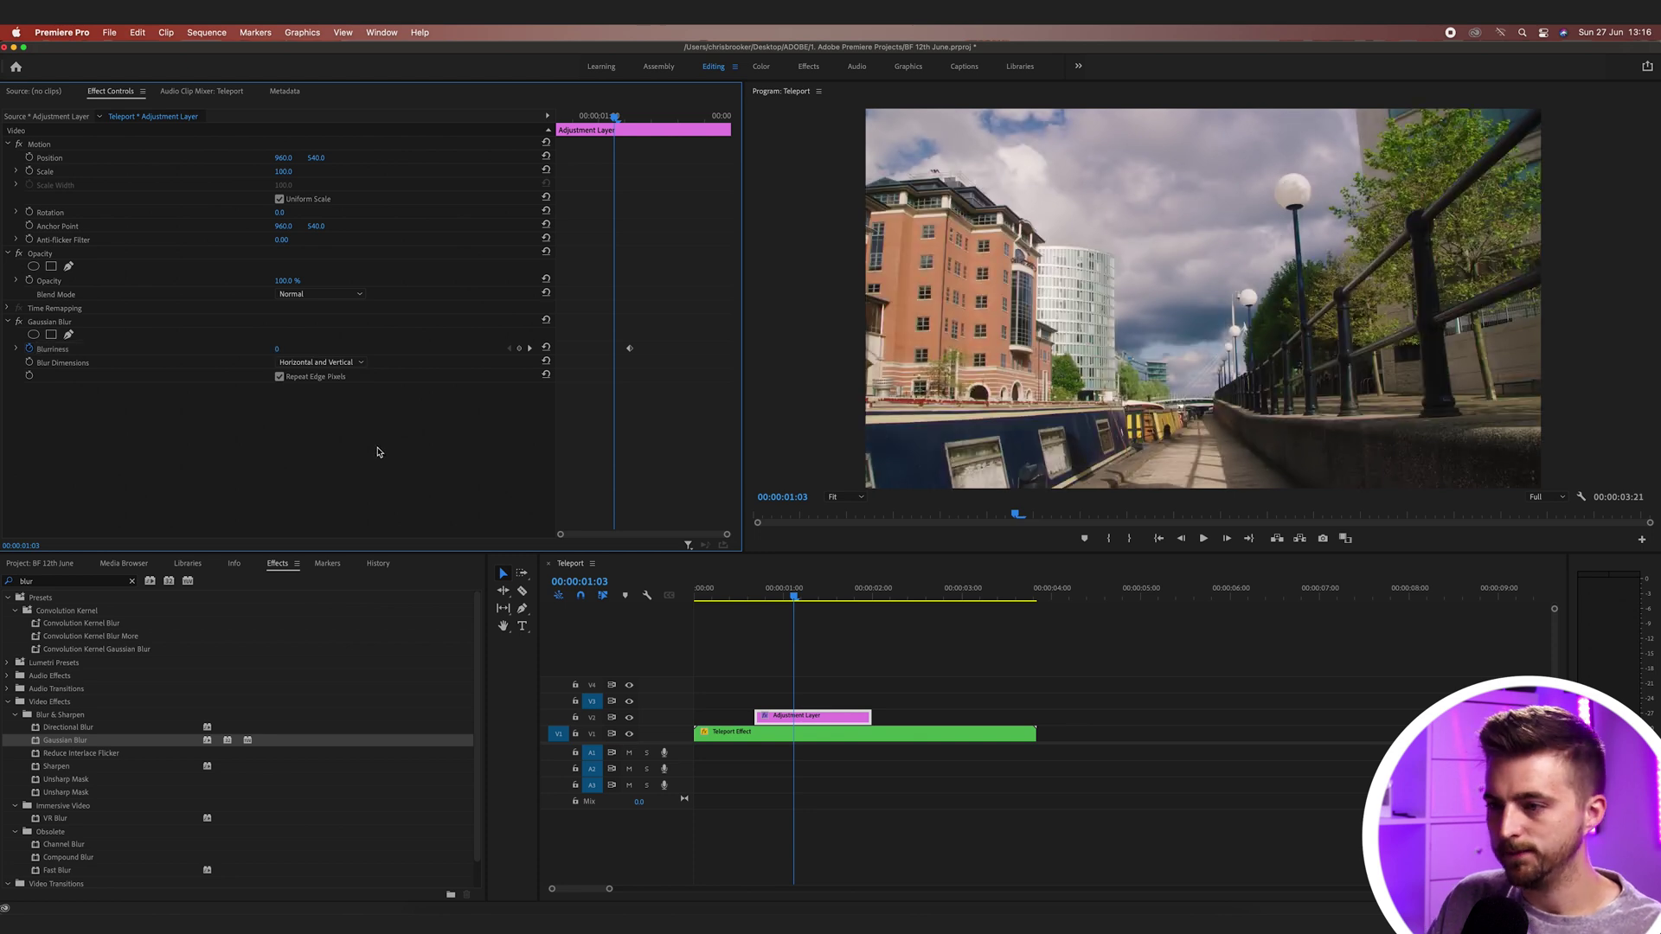
Step: At 00:00:01:12, keyframe the Blurriness back to 0 and preview the blur
key("Right")
key("Right")
key("Right")
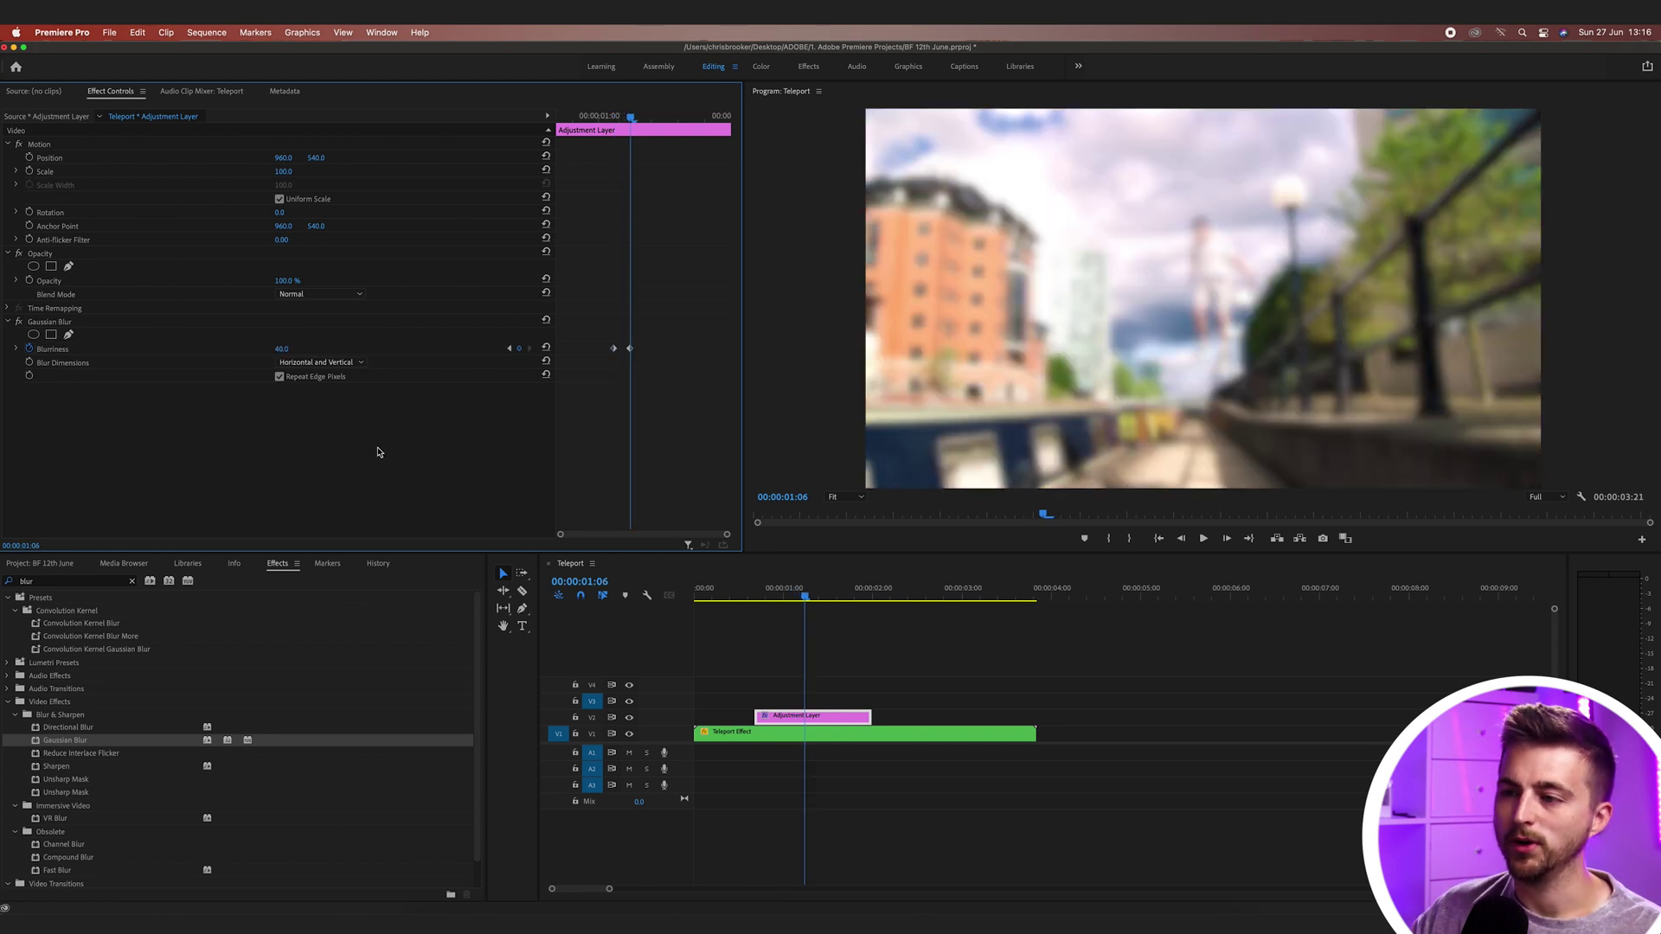
key("Right")
key("Right")
key("Right")
key("Right")
key("Right")
key("Right")
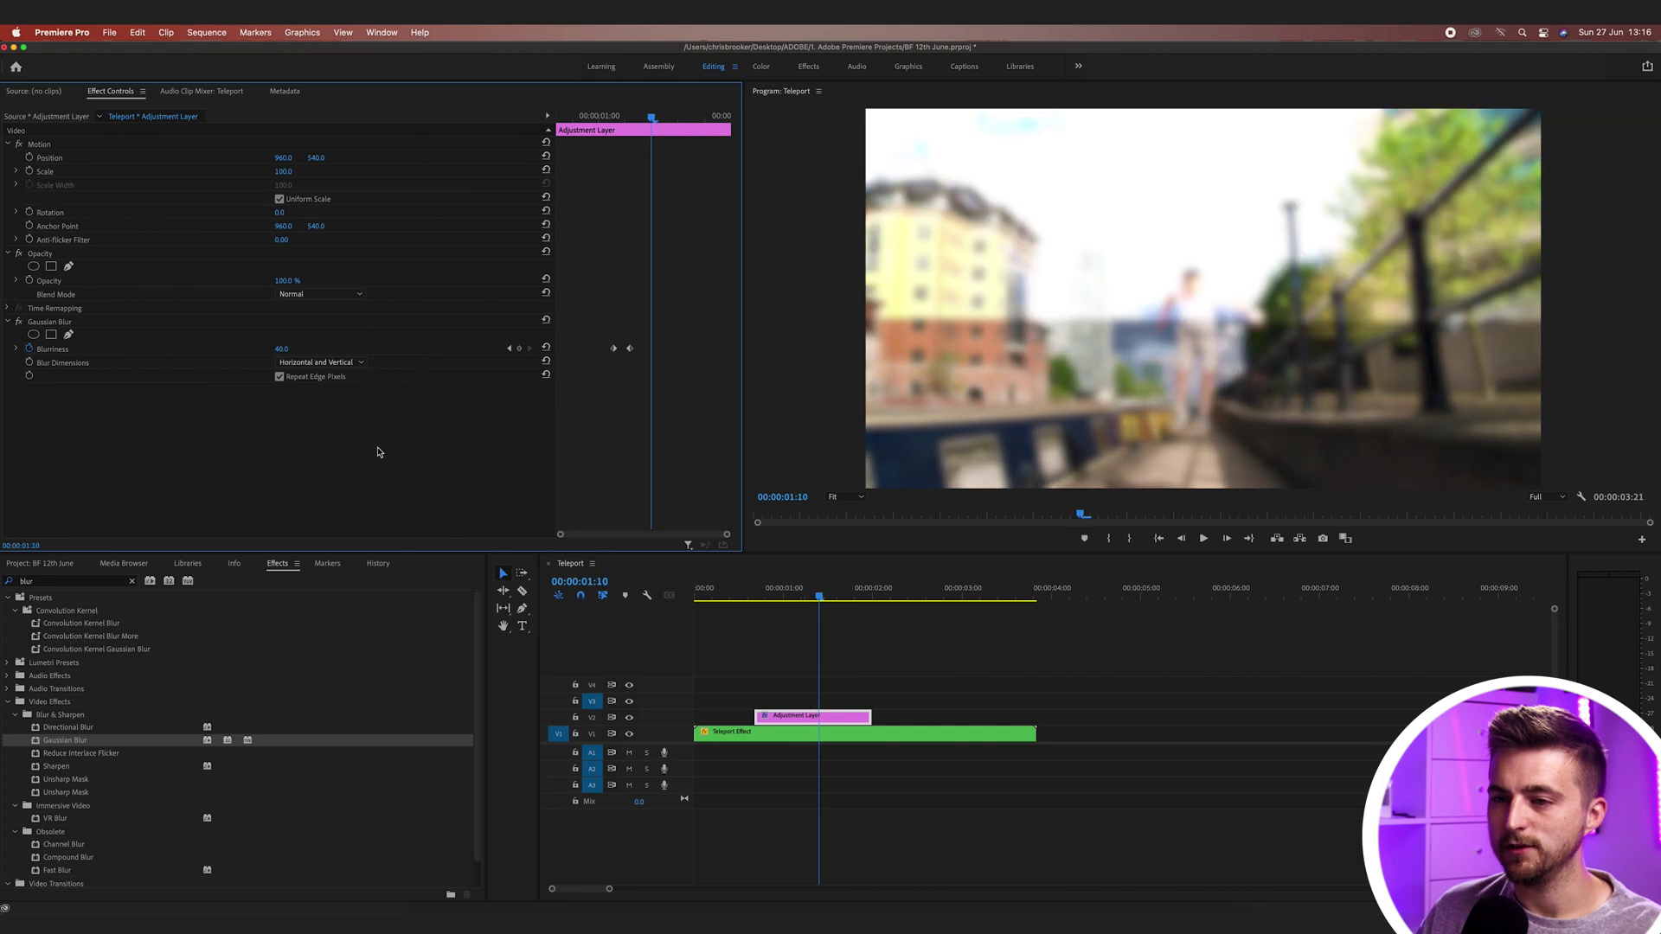
left_click_drag(281, 349, 242, 349)
mouse_move(661, 115)
left_mouse_down()
mouse_move(603, 118)
mouse_move(683, 118)
mouse_move(596, 115)
mouse_move(653, 115)
mouse_move(637, 121)
left_mouse_up()
key("space")
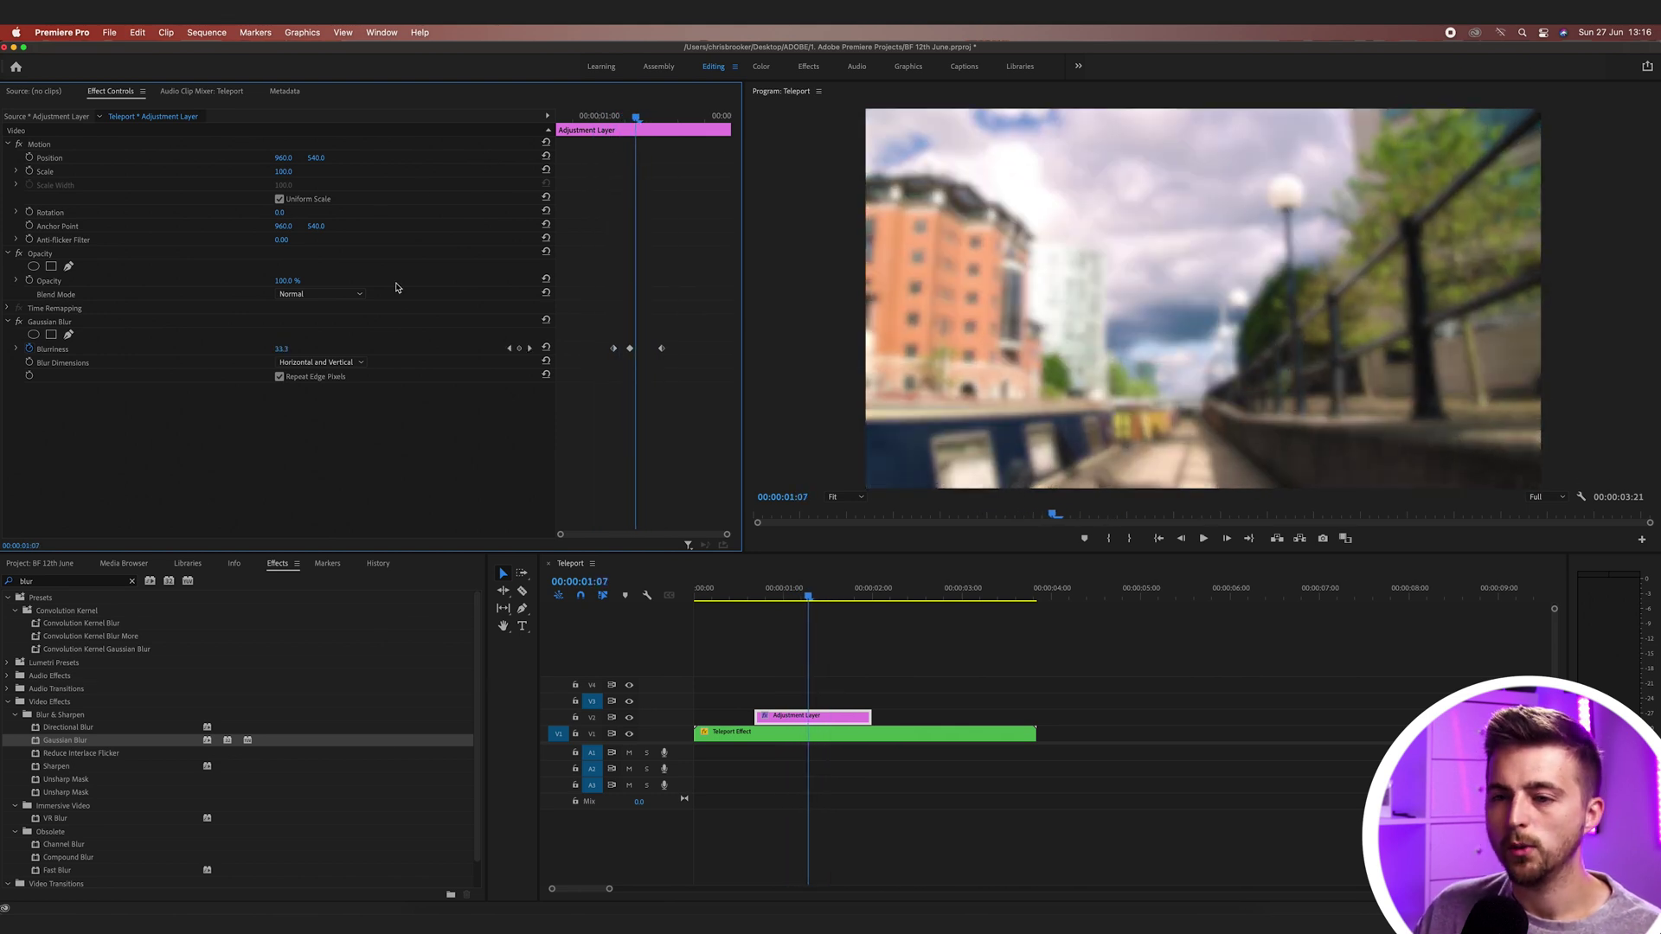
Step: Change the Gaussian Blur's Blur Dimensions to Horizontal and preview the result
left_click(287, 363)
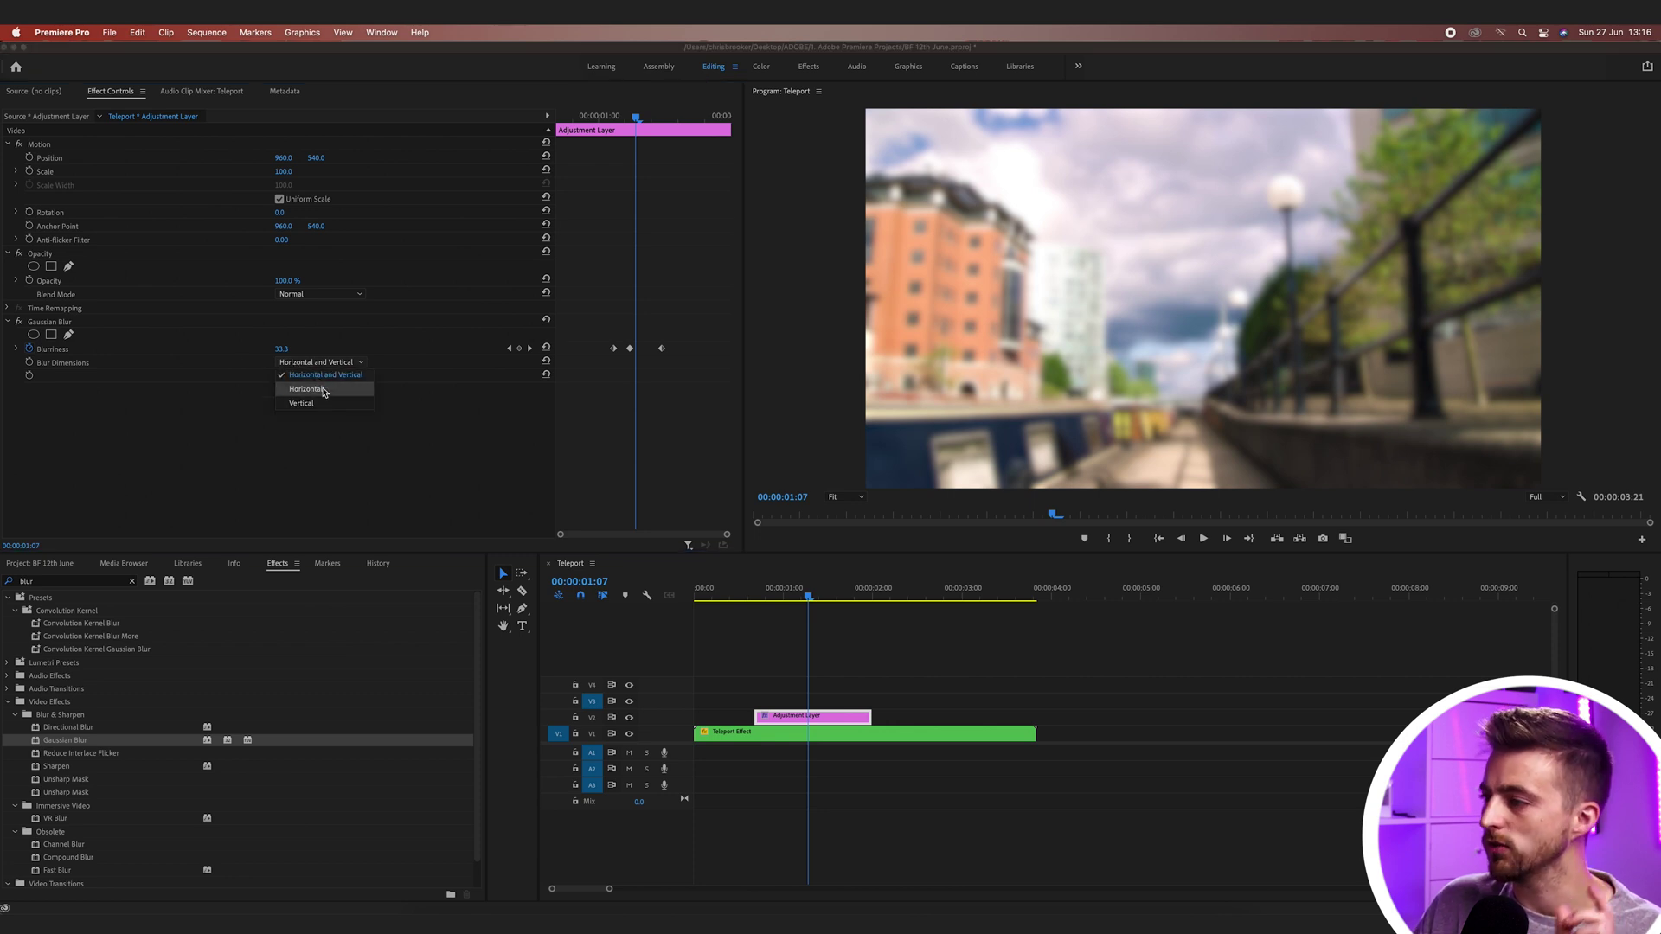
left_click(324, 392)
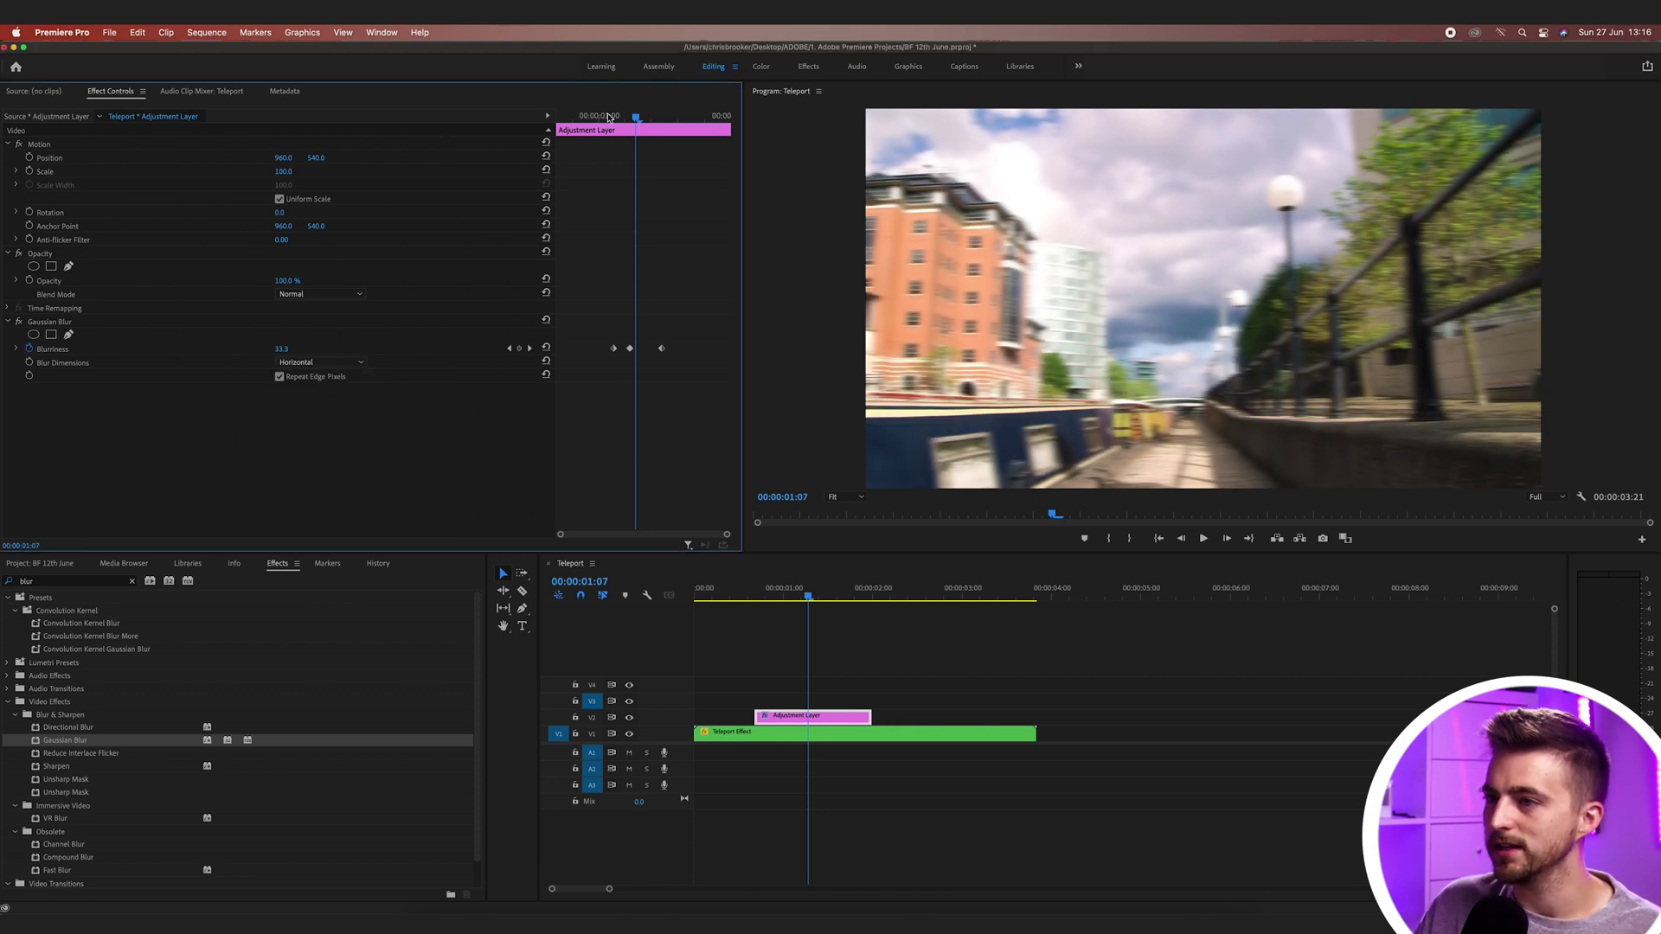
left_click_drag(608, 117, 600, 117)
key("space")
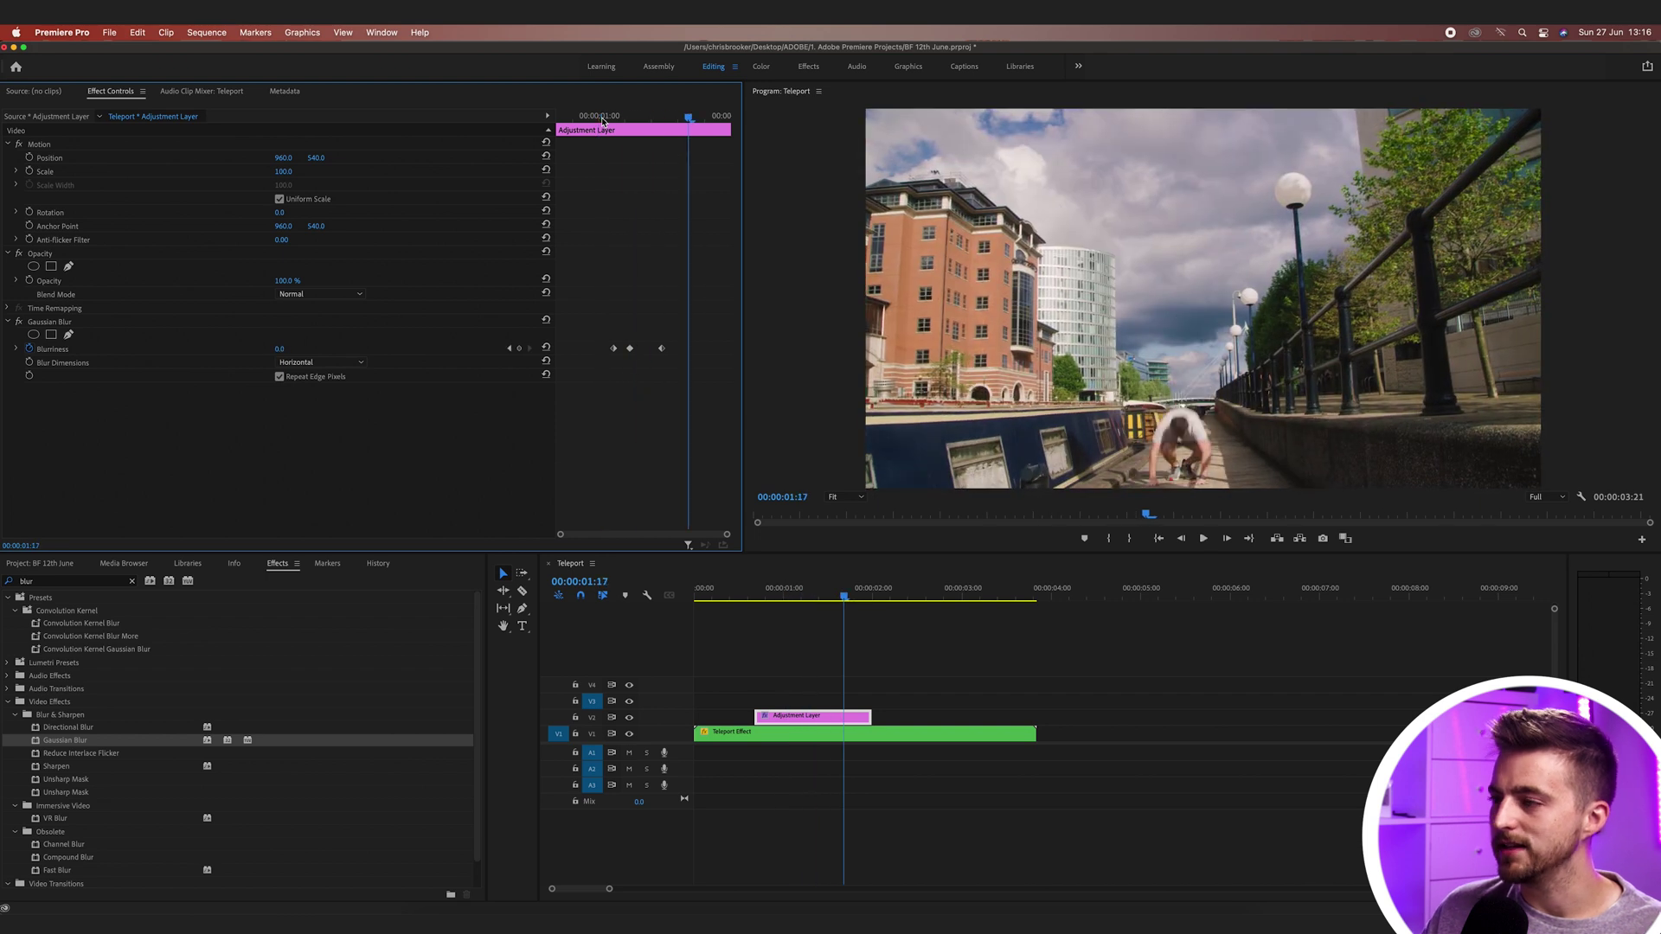
left_click(602, 121)
key("space")
Step: Shift all three Blurriness keyframes one frame later and play back the blur
mouse_move(602, 119)
left_mouse_down()
mouse_move(644, 116)
mouse_move(610, 115)
left_mouse_up()
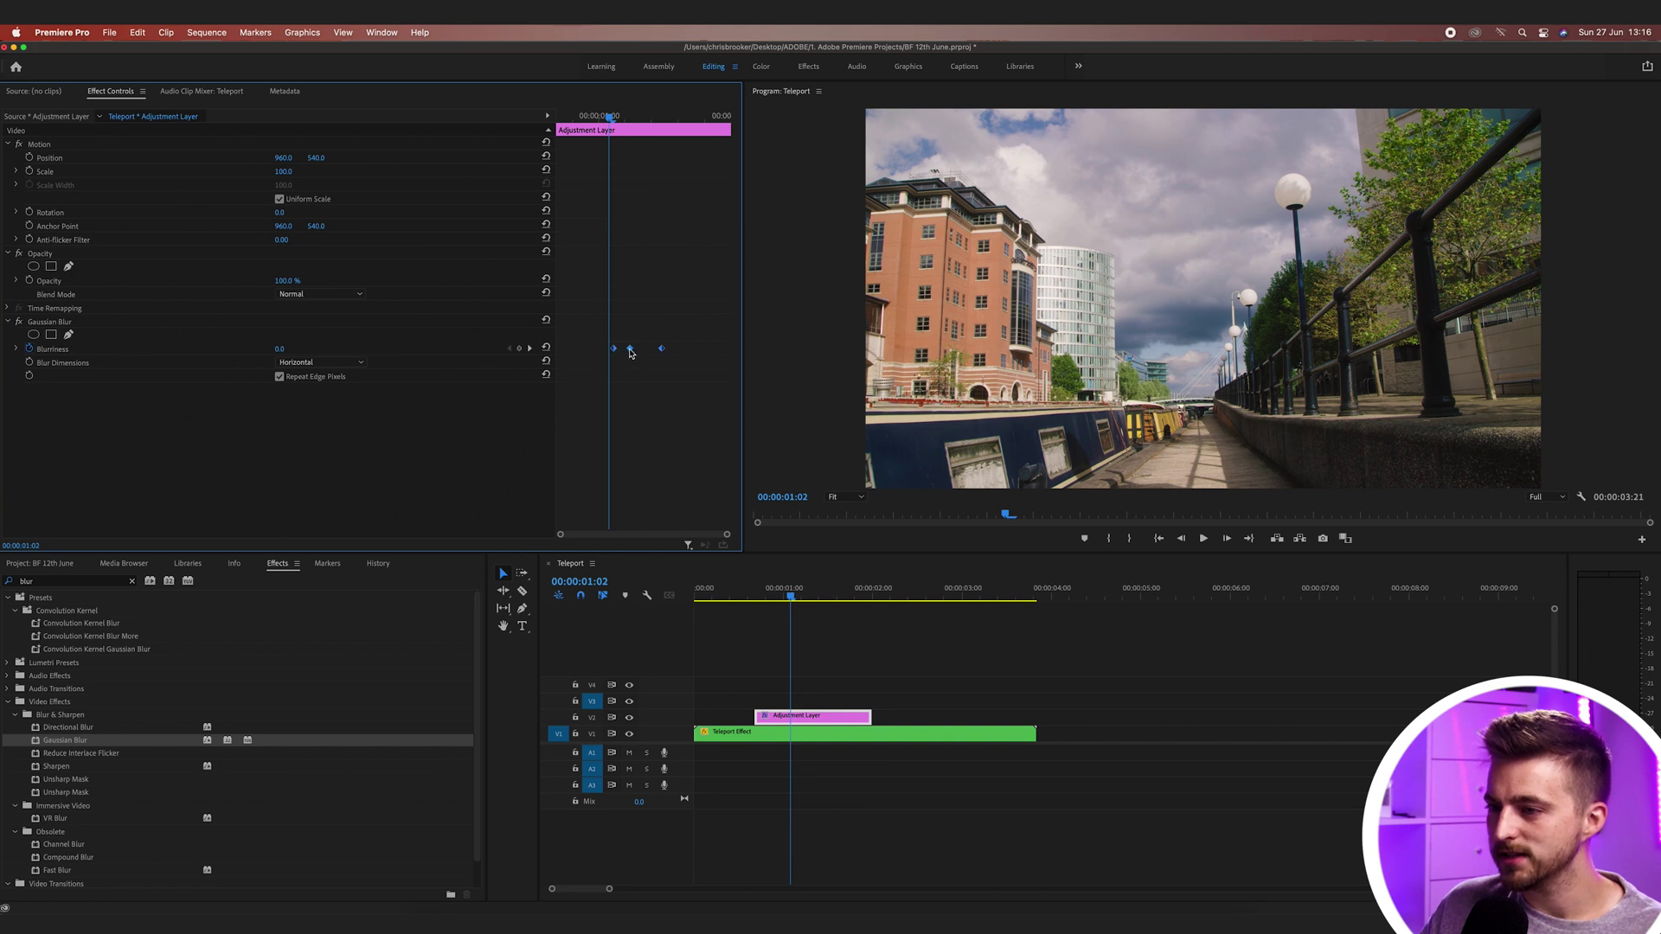
key("space")
key("space")
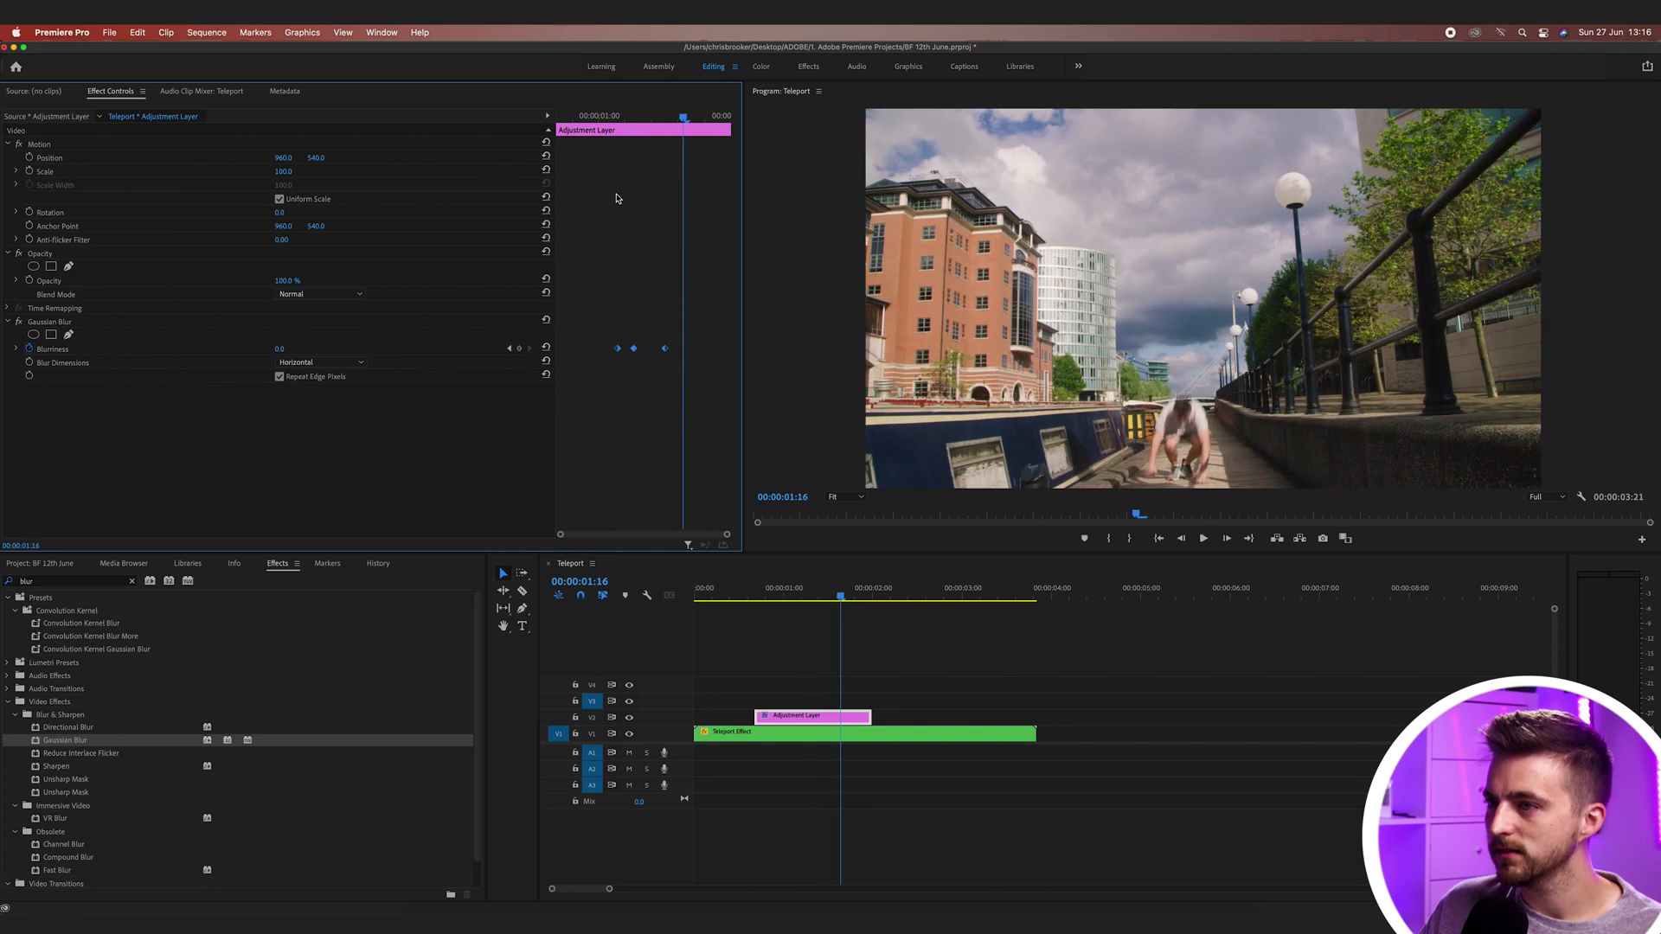
Step: Move the middle Blurriness keyframe to 00:00:01:06, set its value to 68 and play back the effect
mouse_move(601, 118)
left_mouse_down()
mouse_move(679, 117)
mouse_move(632, 122)
left_mouse_up()
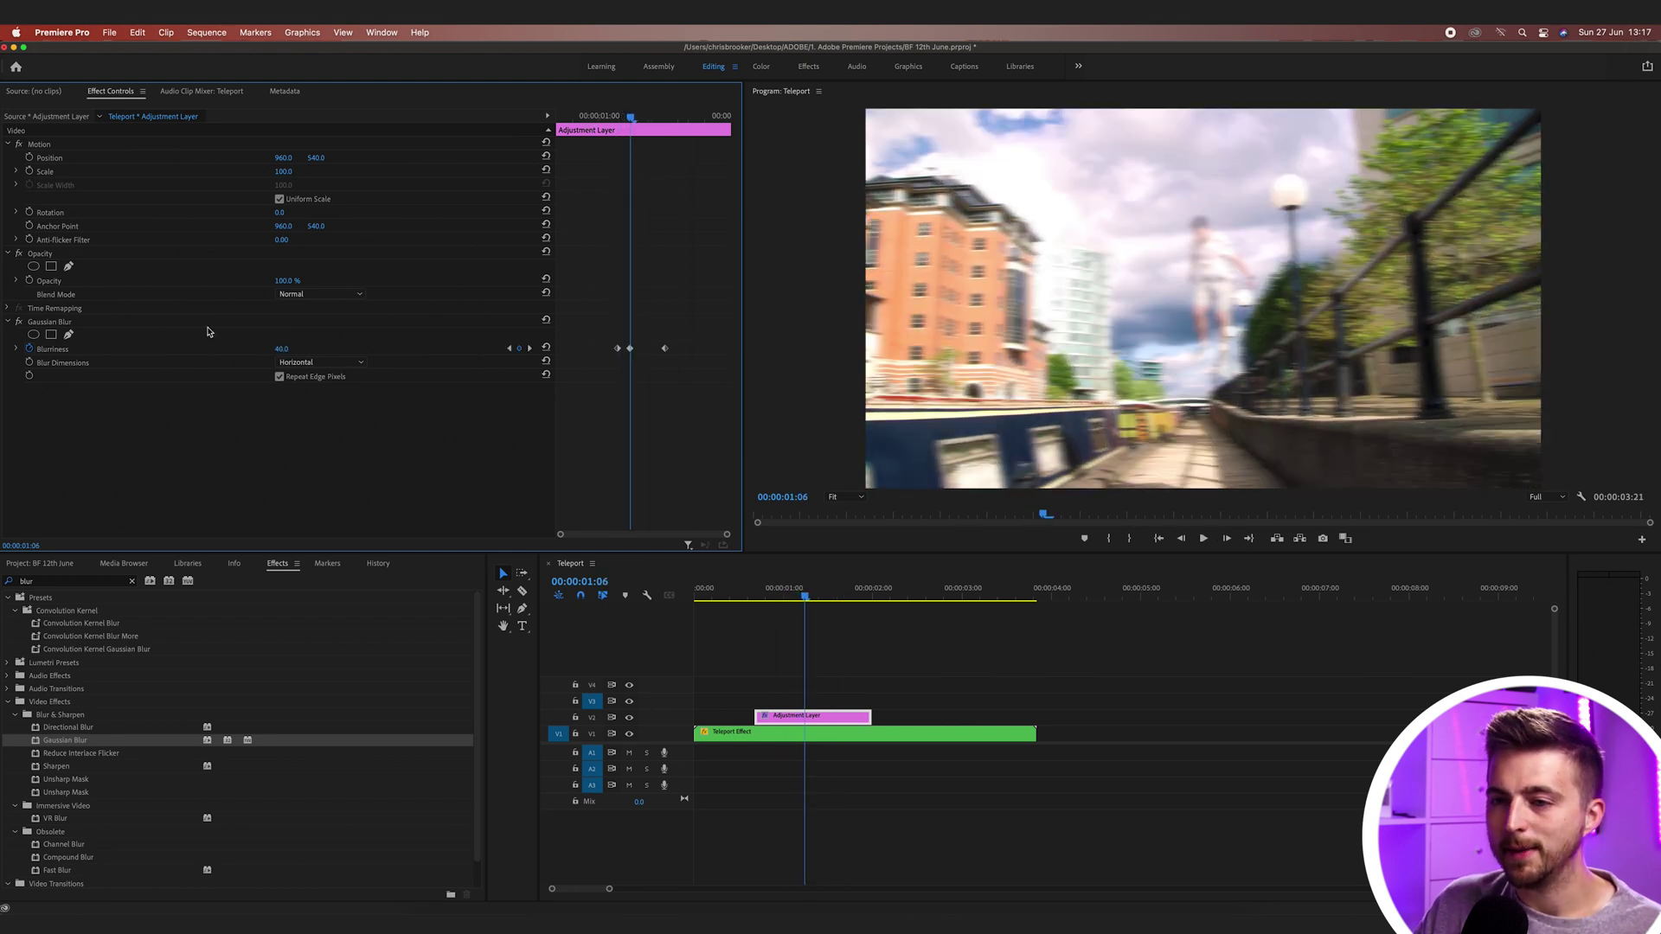
left_click_drag(289, 353, 307, 352)
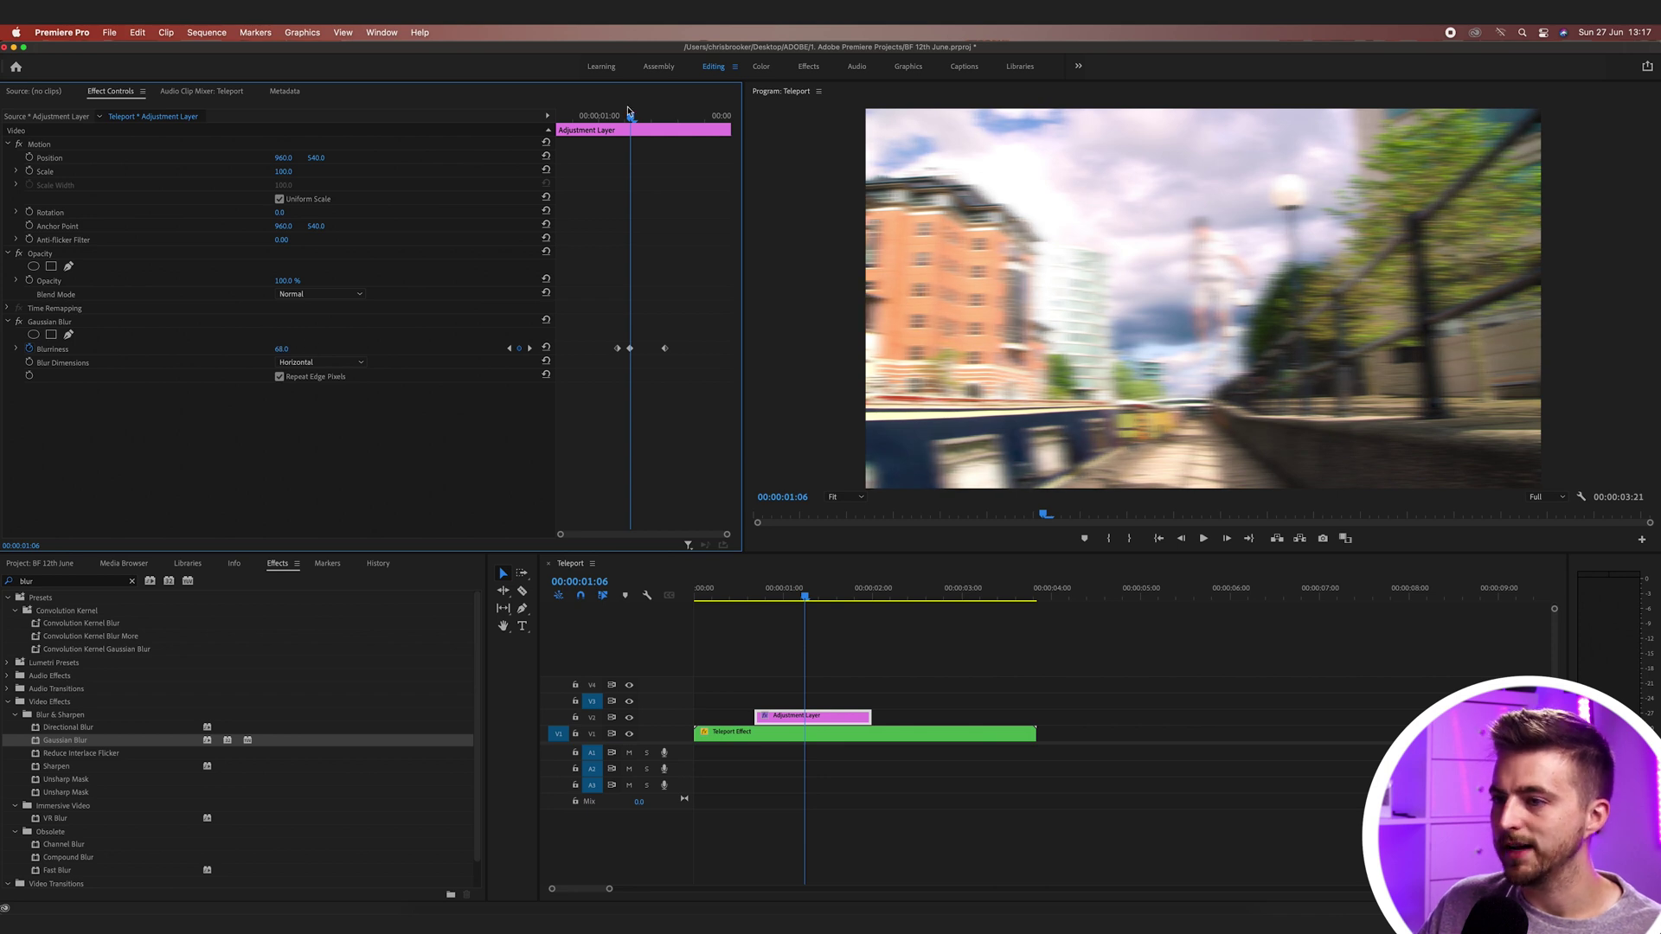
left_click_drag(628, 114, 577, 116)
key("space")
left_click(576, 117)
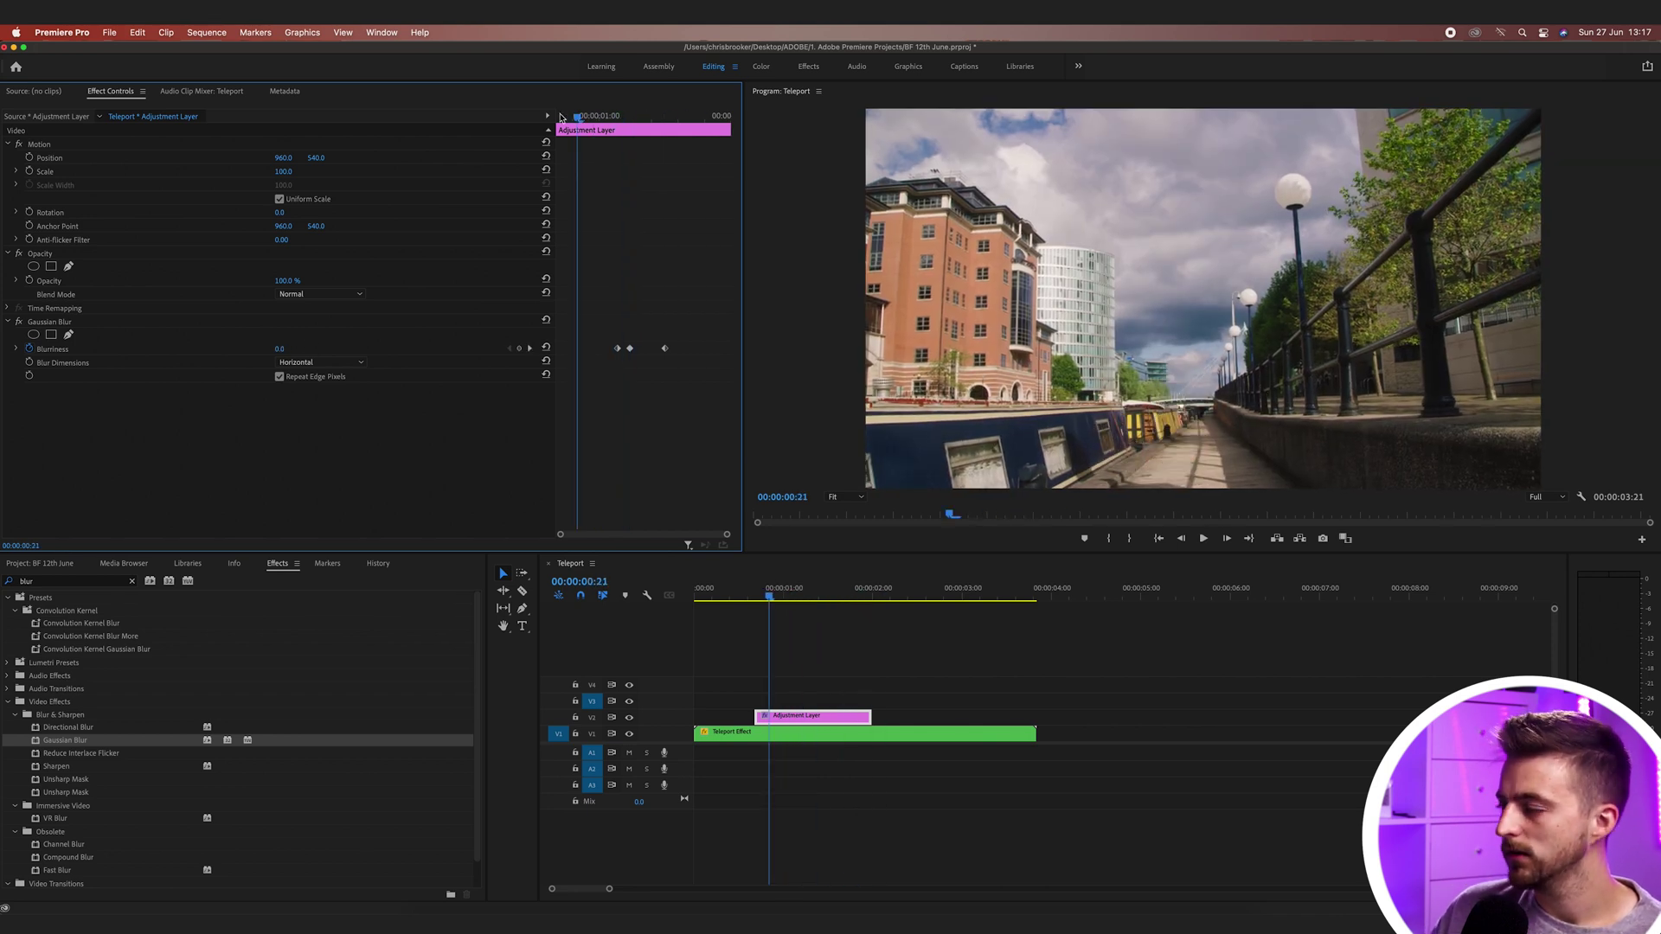
key("space")
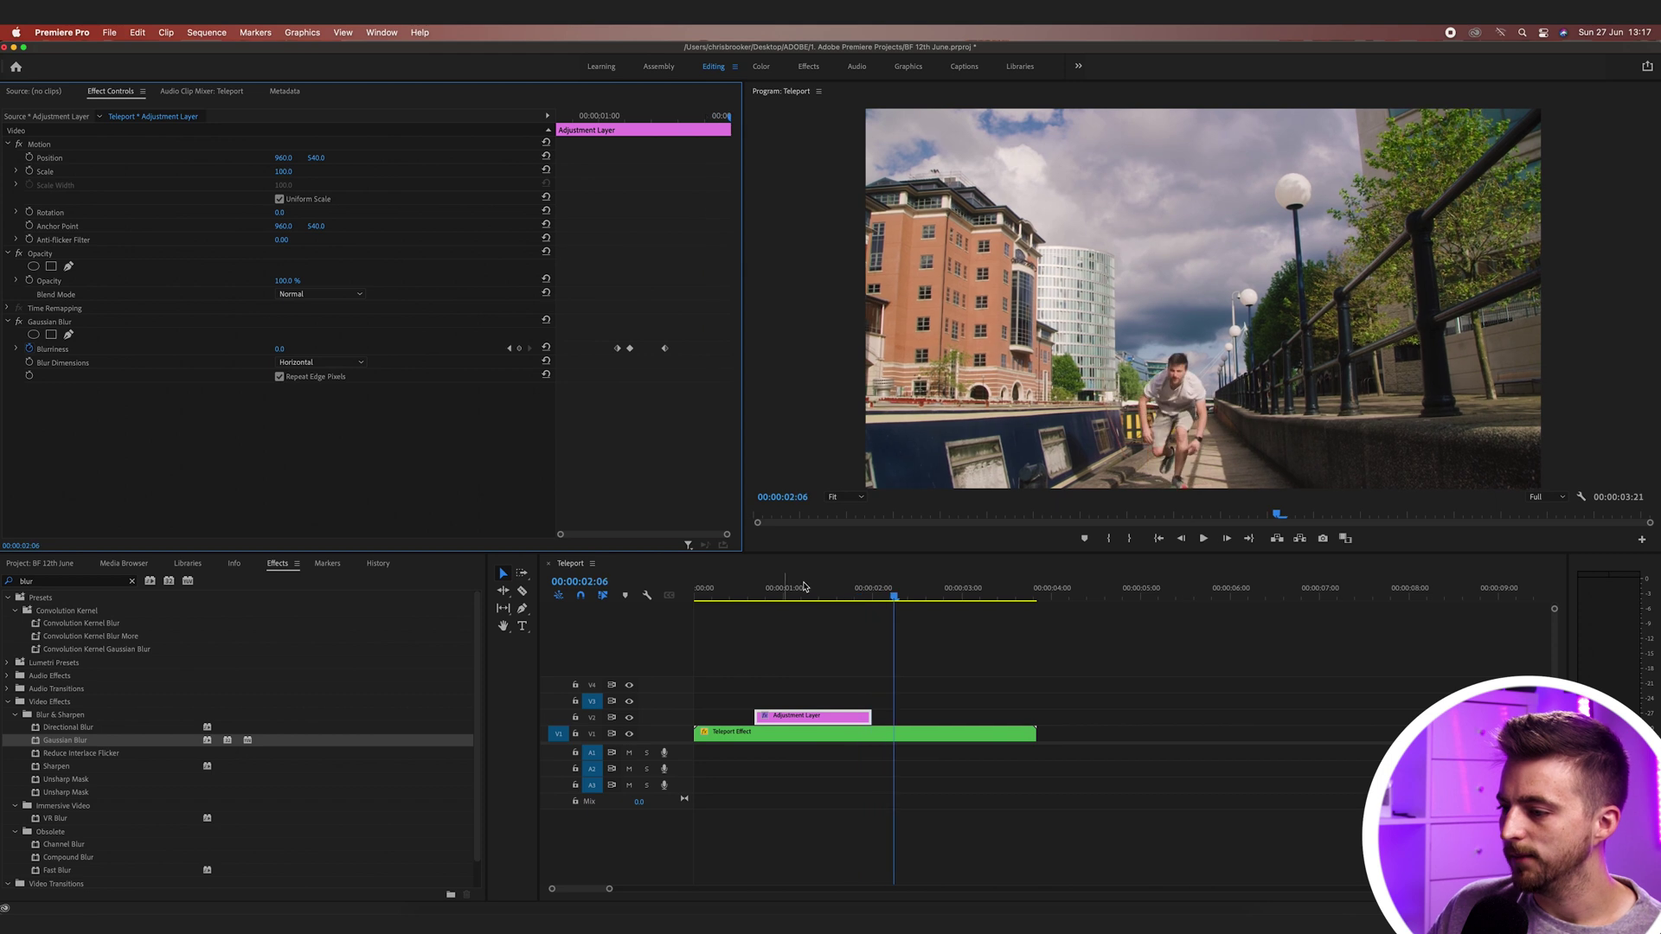
Step: Play the sequence from the start and examine the blurred flash at 00:00:01:06
left_click_drag(785, 588, 380, 590)
key("space")
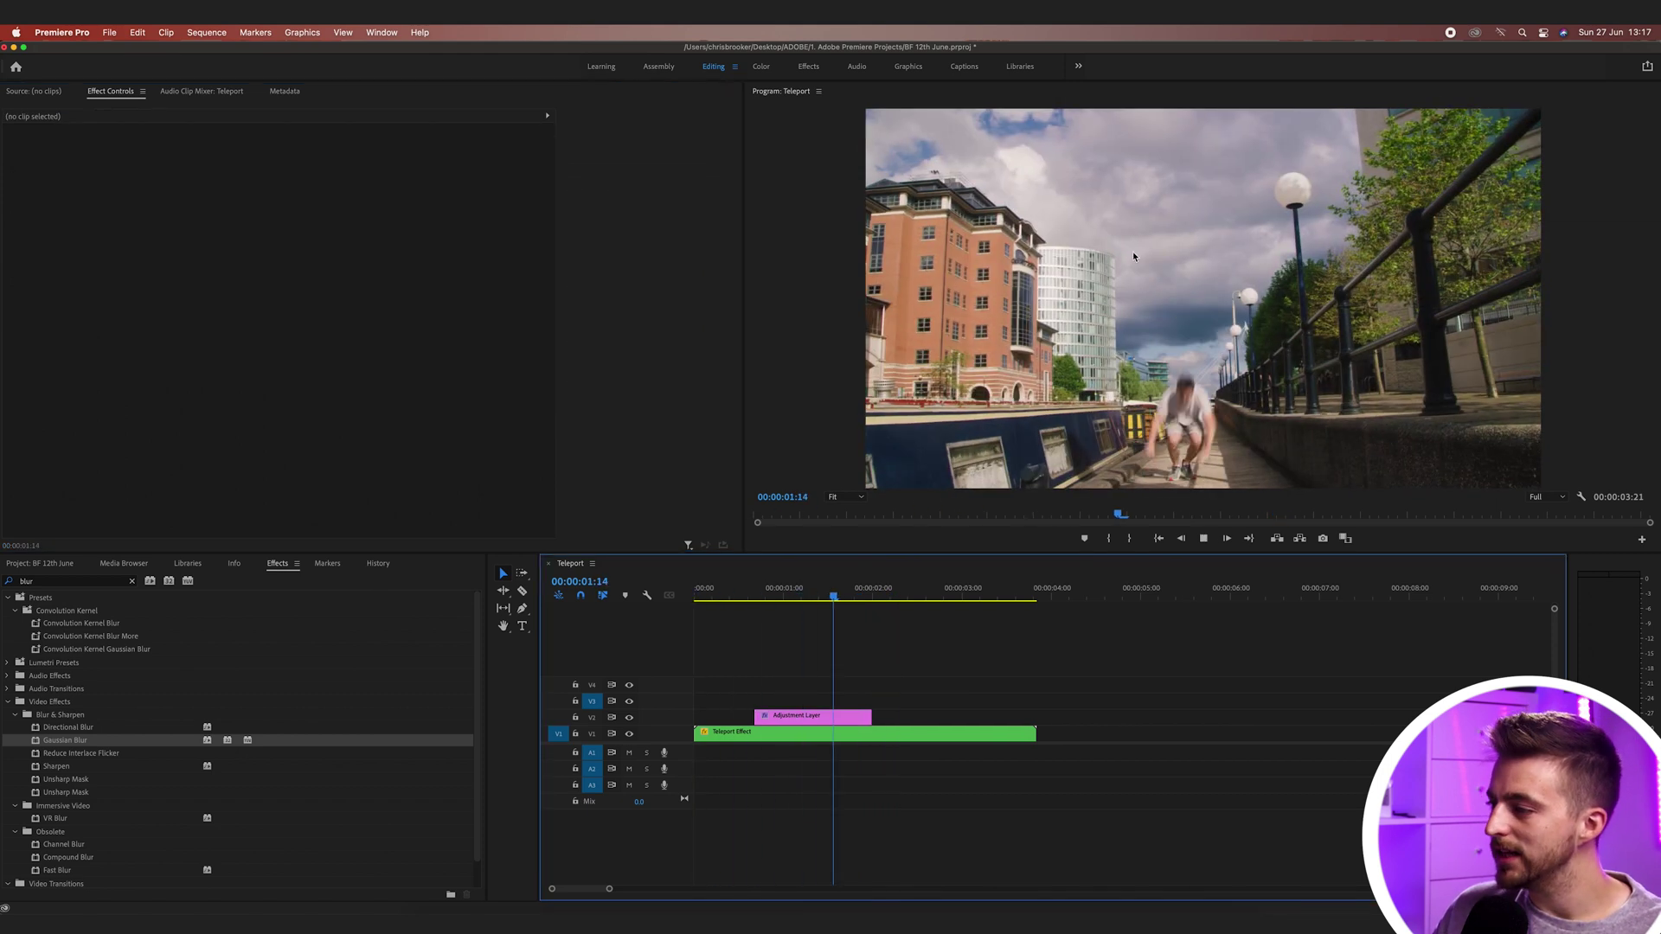
key("space")
left_click(781, 593)
left_click_drag(787, 594, 809, 589)
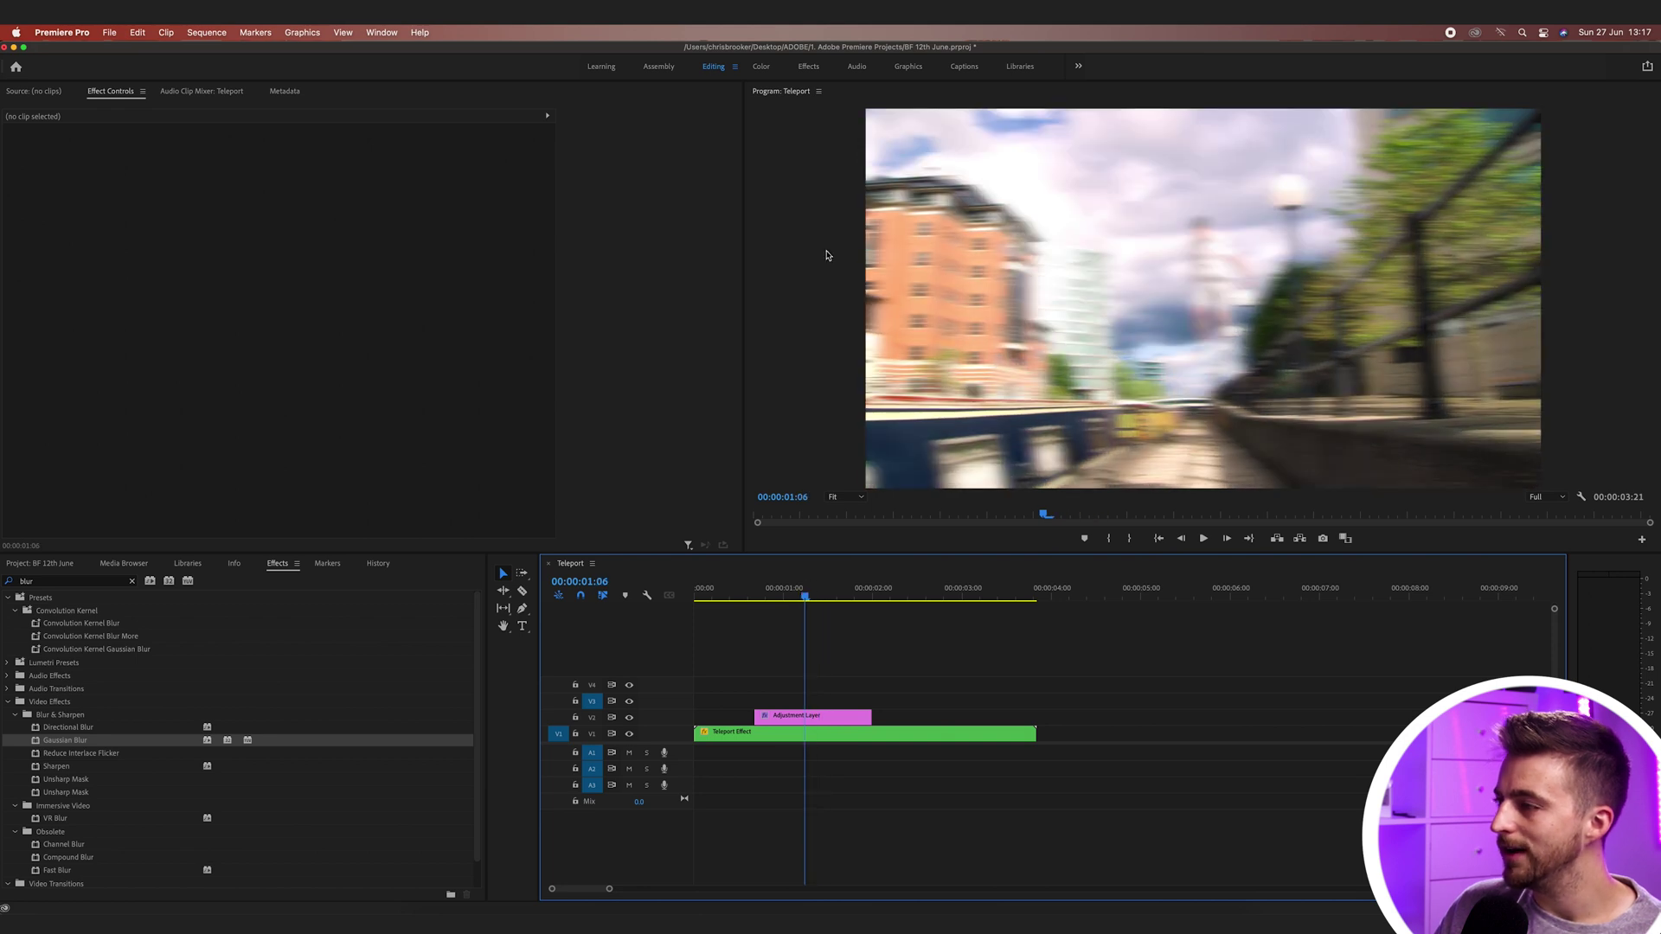
Step: Scrub through the blurred flash around 00:00:01:08 and play the Teleport sequence from the start to check the effect
left_click_drag(817, 590, 811, 590)
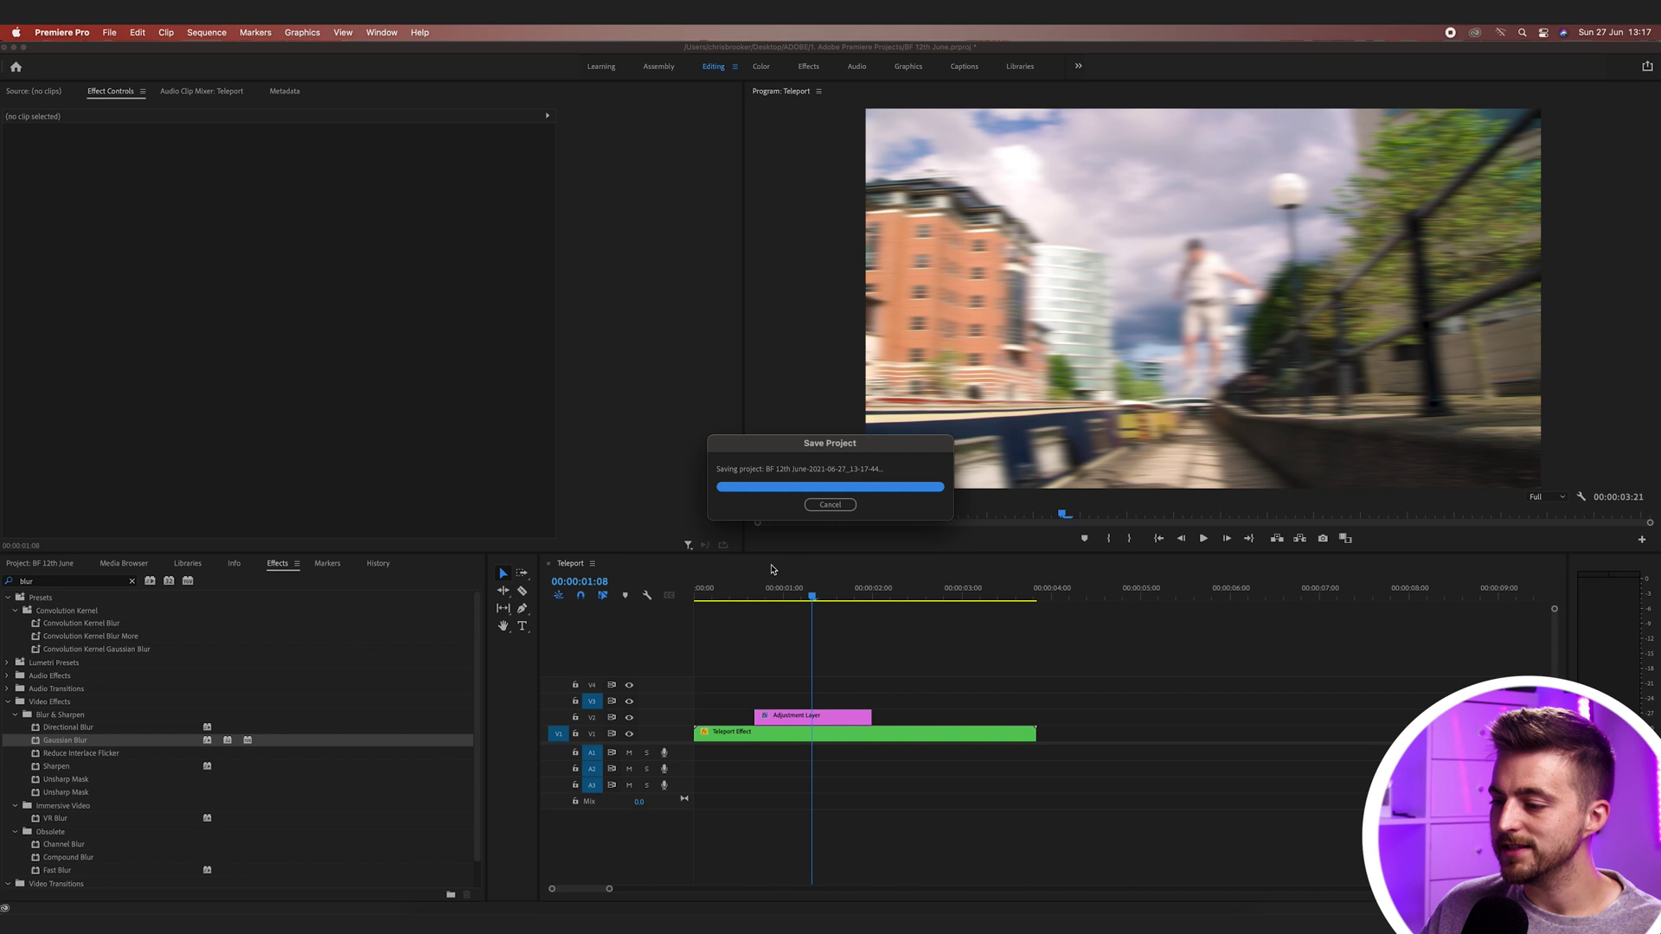
left_click_drag(779, 591, 766, 590)
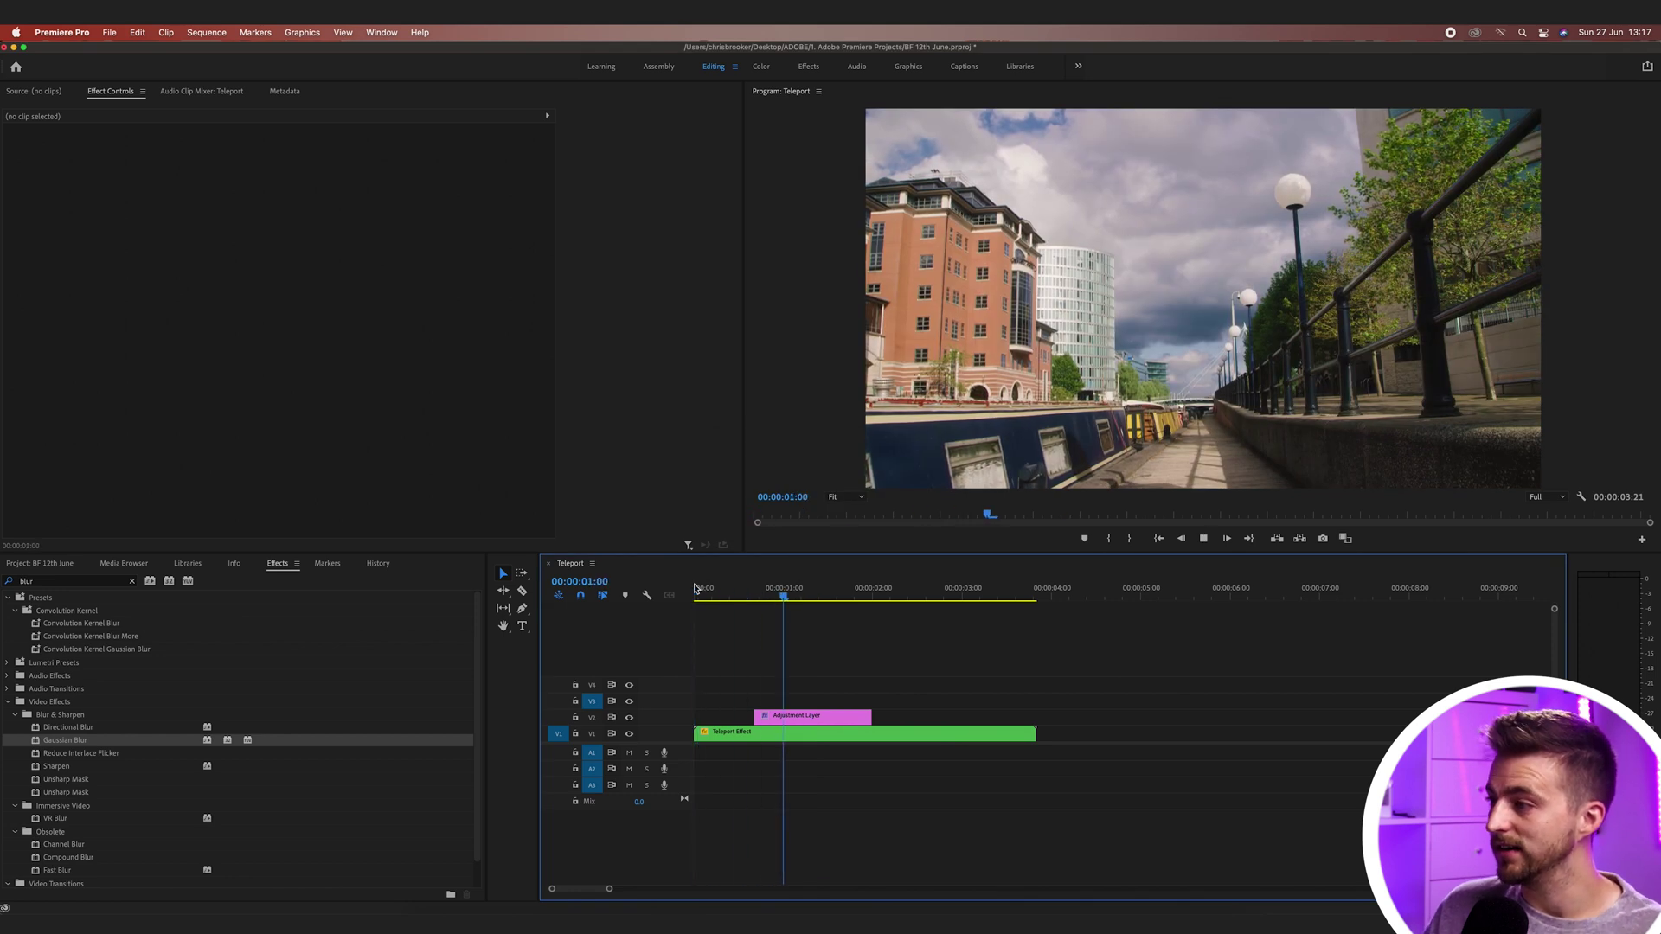
left_click_drag(851, 594, 483, 601)
key("space")
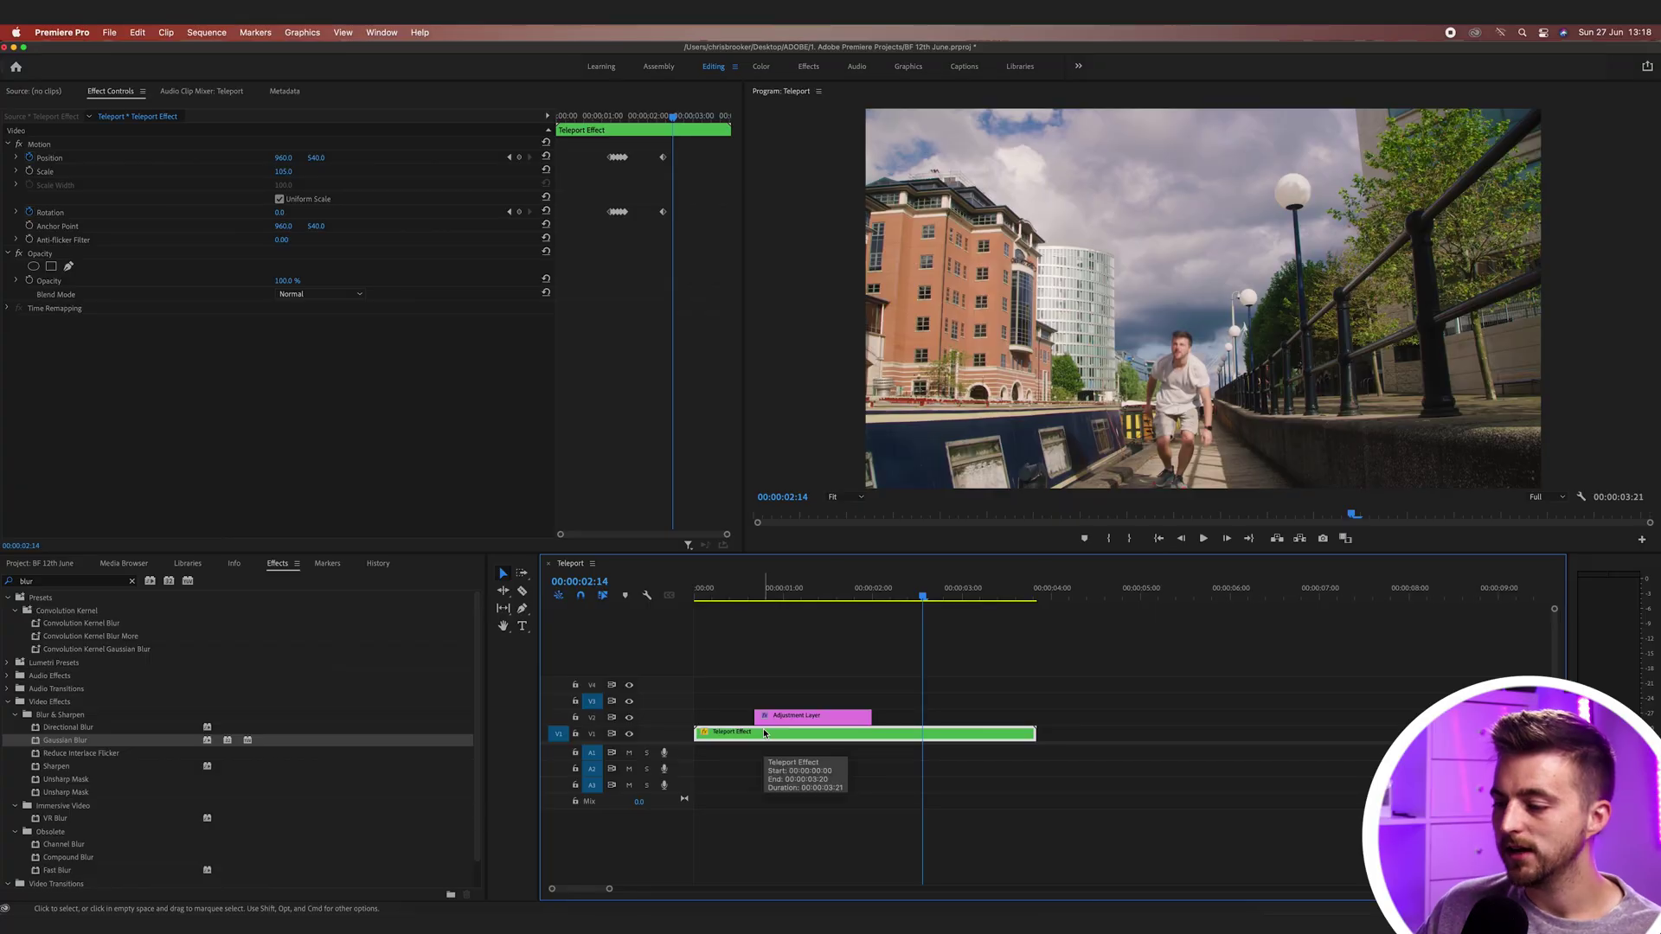
Step: Open the nested Teleport Effect sequence to play its light flashes, and return to the Teleport sequence to scrub the same section
double_click(765, 733)
mouse_move(790, 588)
left_mouse_down()
mouse_move(823, 587)
mouse_move(789, 579)
left_mouse_up()
key("space")
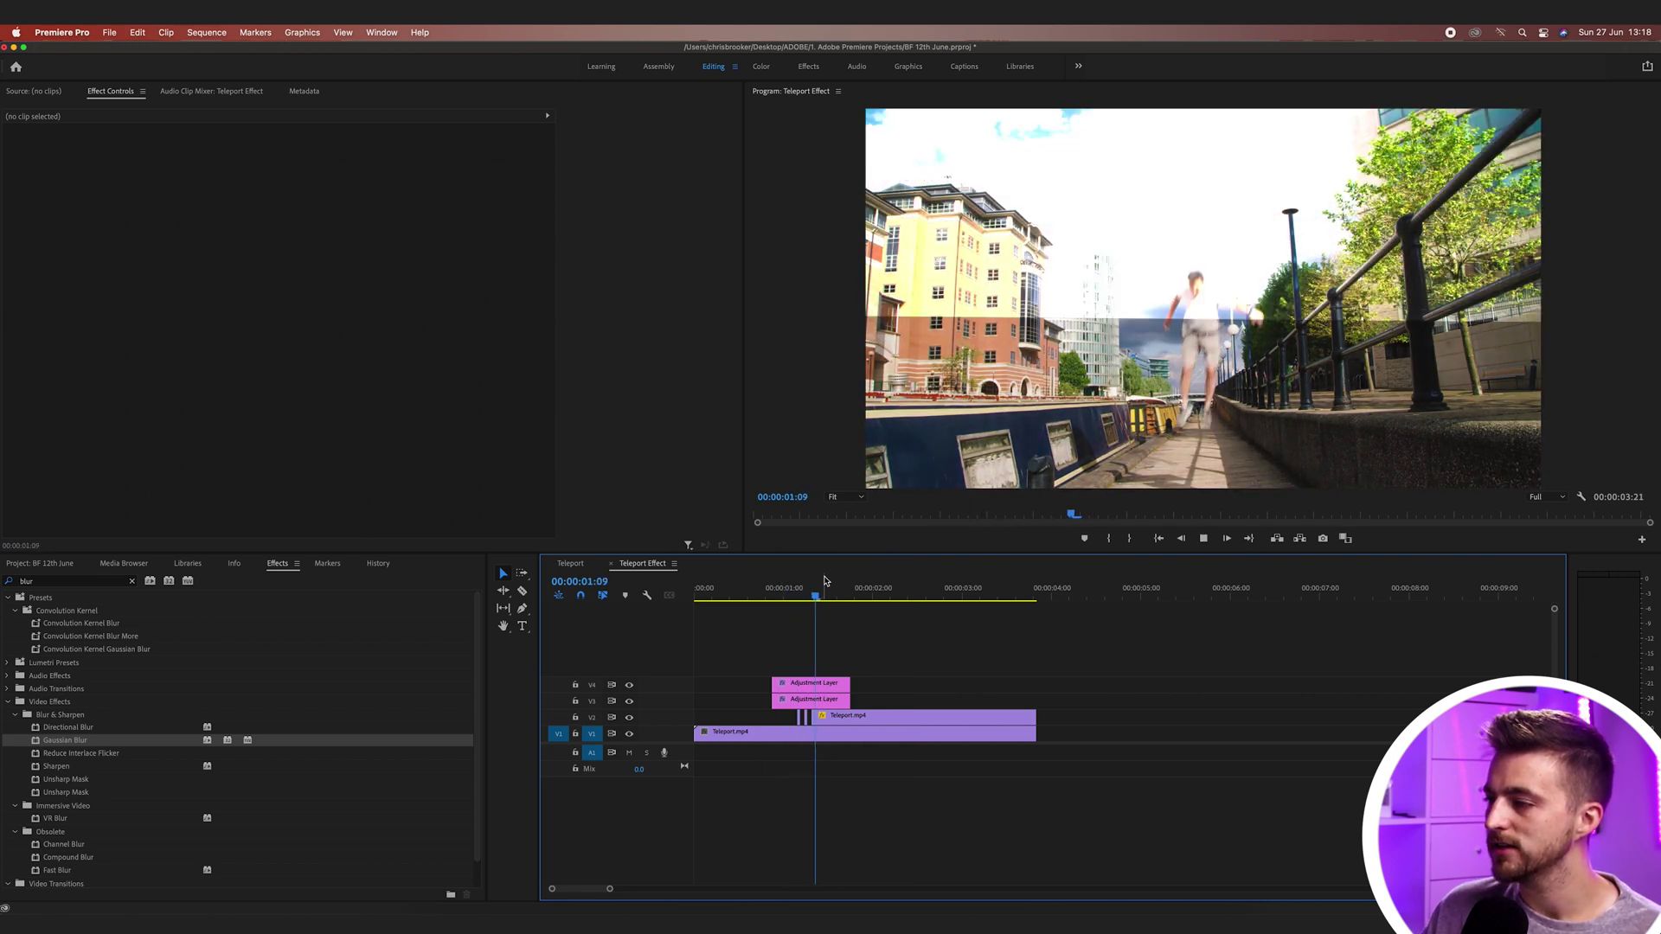
left_click(564, 566)
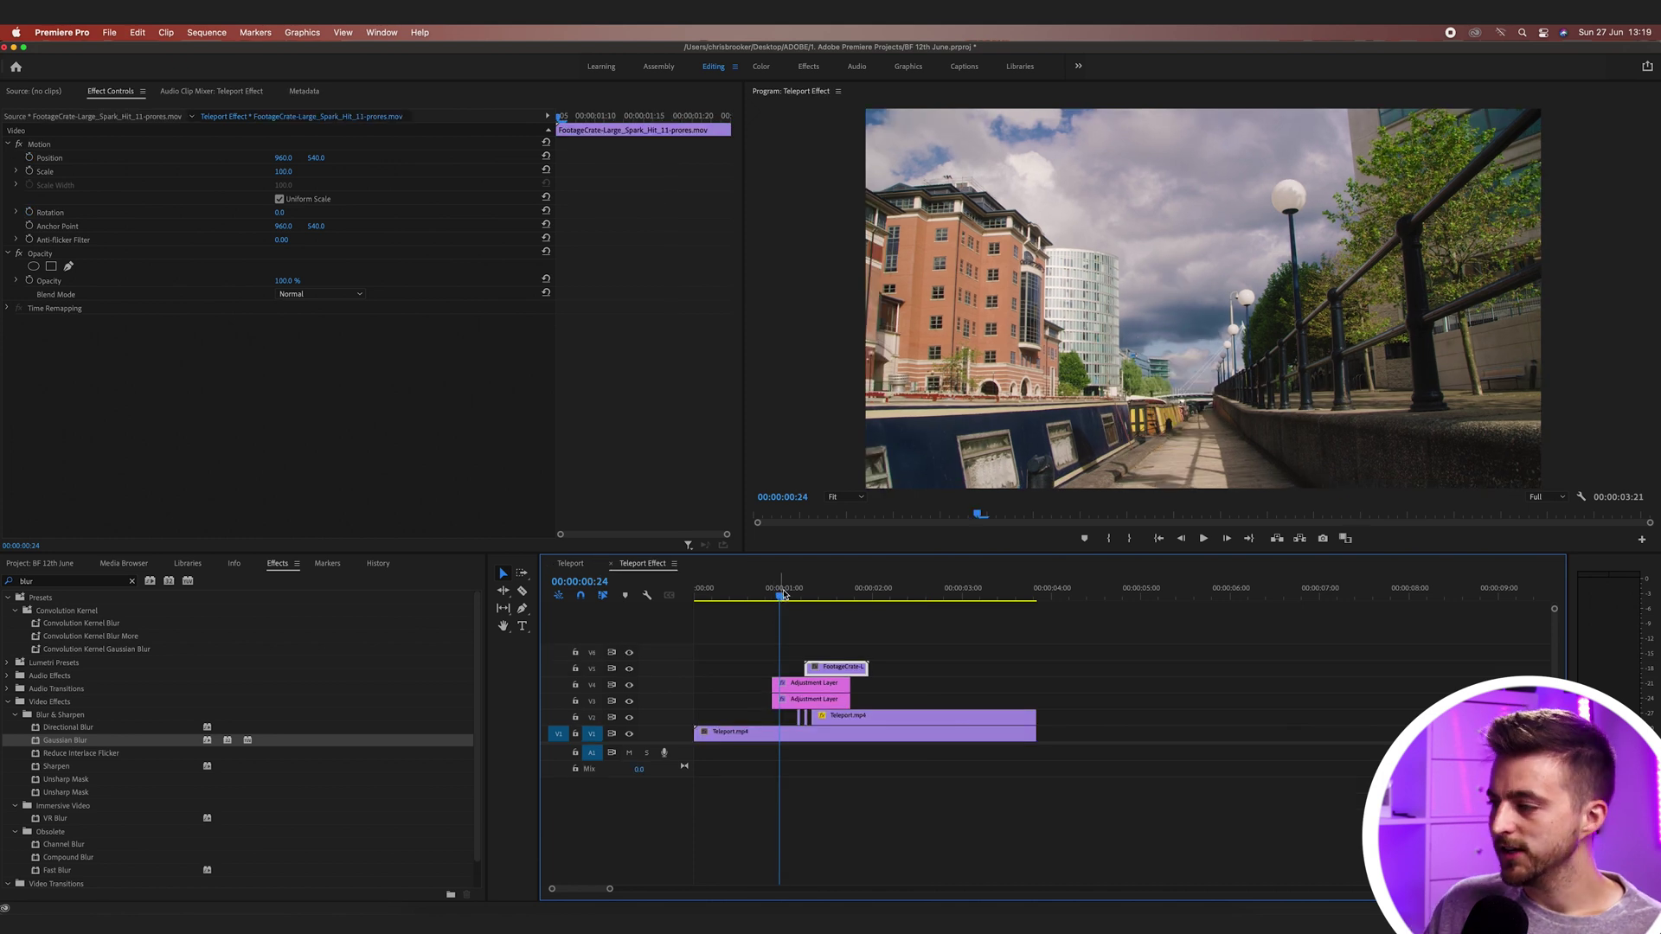
left_click_drag(779, 597, 820, 598)
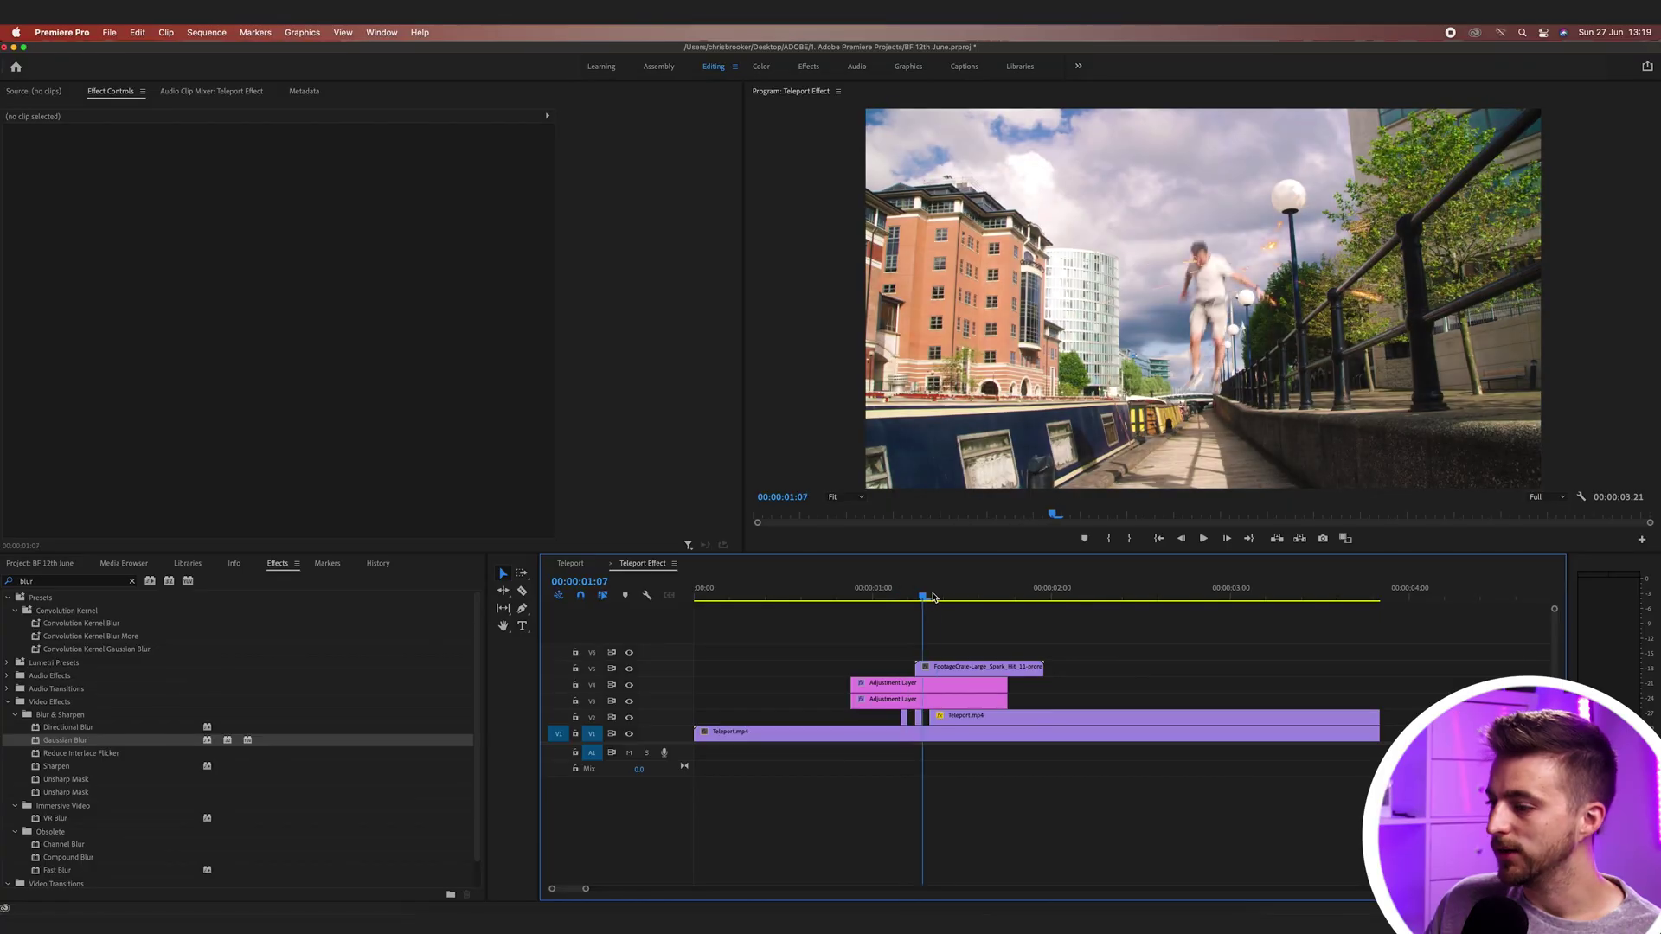
Step: In the Teleport Effect sequence, start the Large_Spark_Hit_11 clip at 00:00:01:04, scale it to 56 and set its horizontal position to 916
left_click(934, 597)
left_click_drag(970, 669, 969, 668)
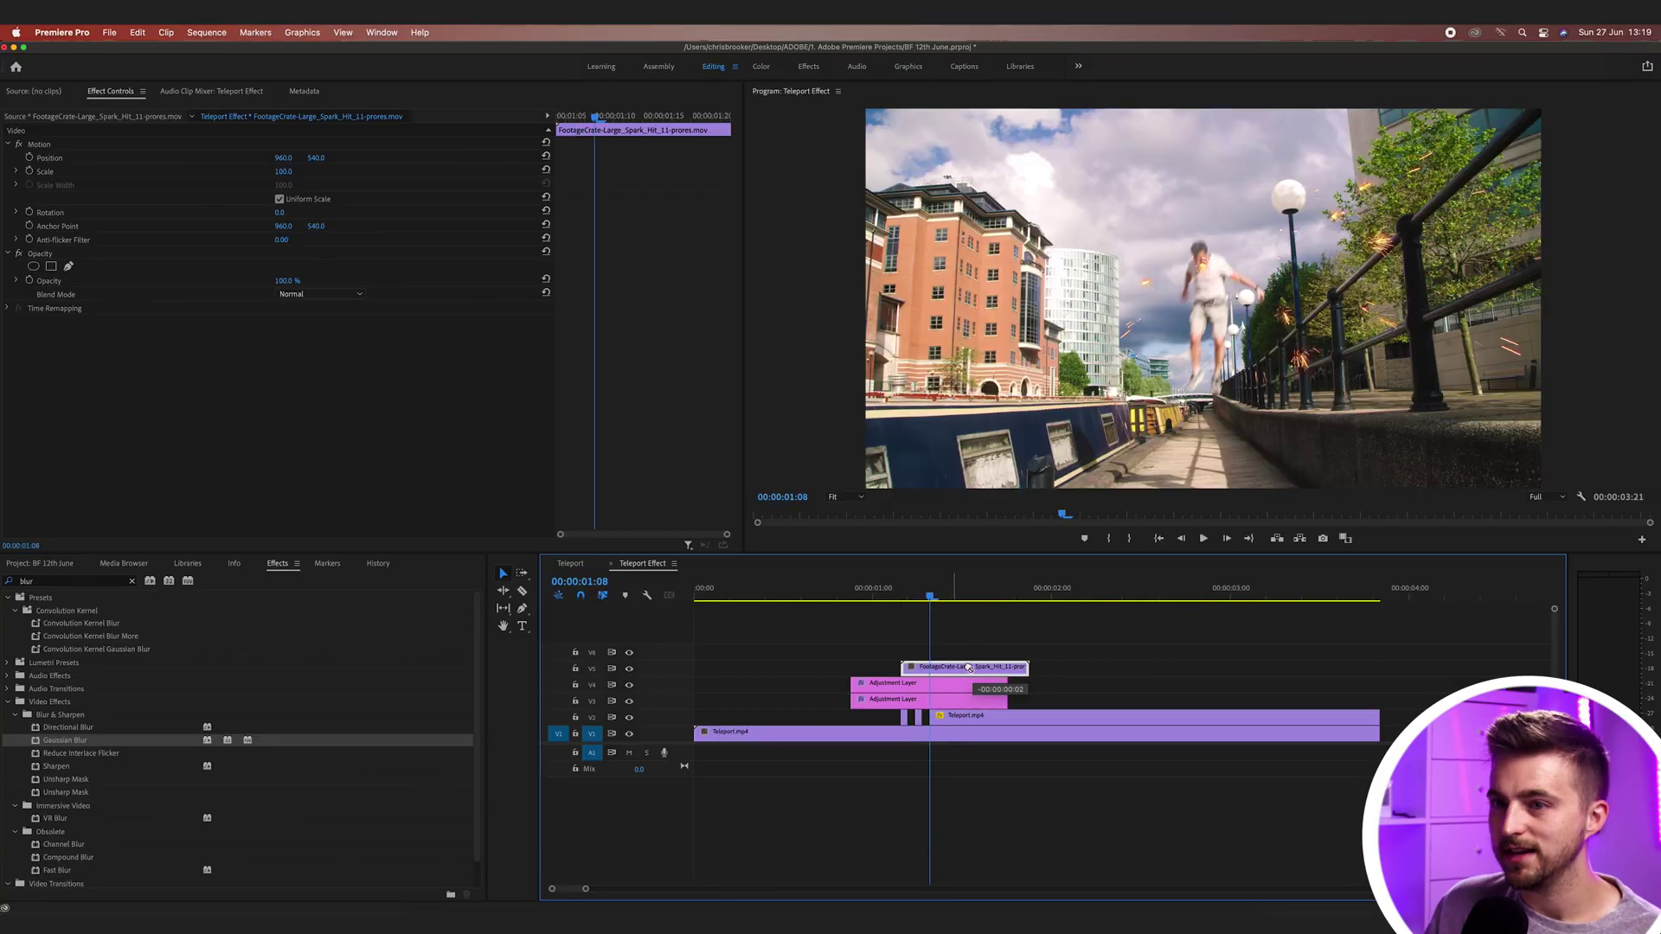
left_click_drag(283, 171, 297, 172)
left_click(273, 161)
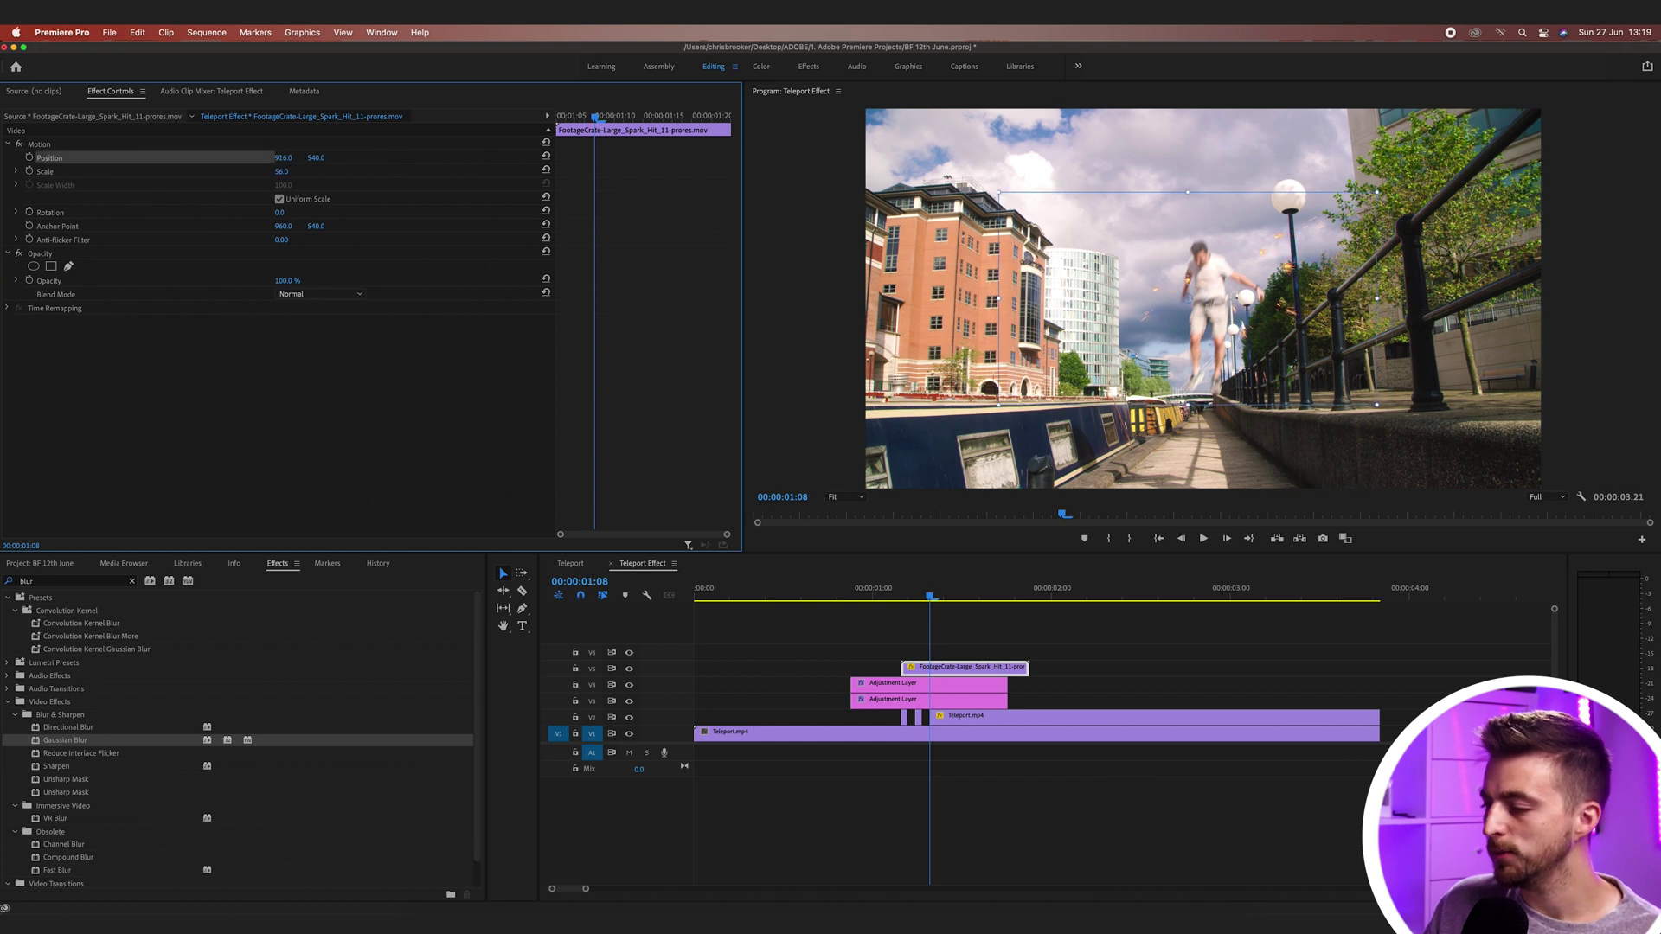
Step: Play back the sparks in the nested Teleport Effect sequence and in the main Teleport sequence
left_click_drag(931, 596, 860, 597)
key("space")
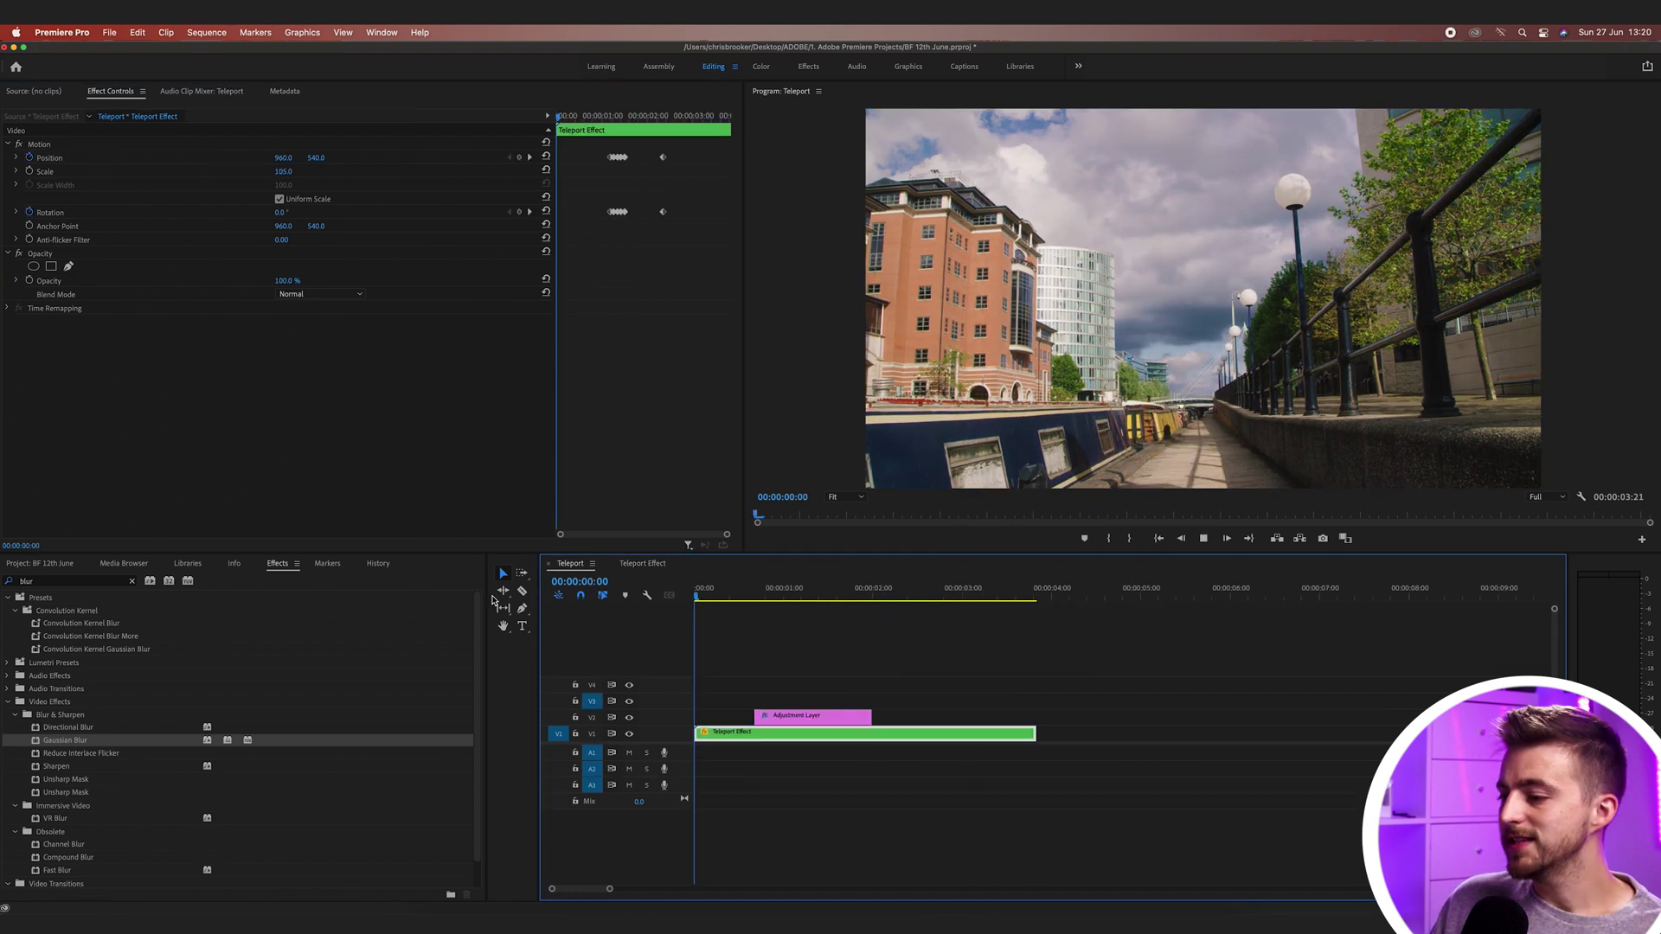
key("space")
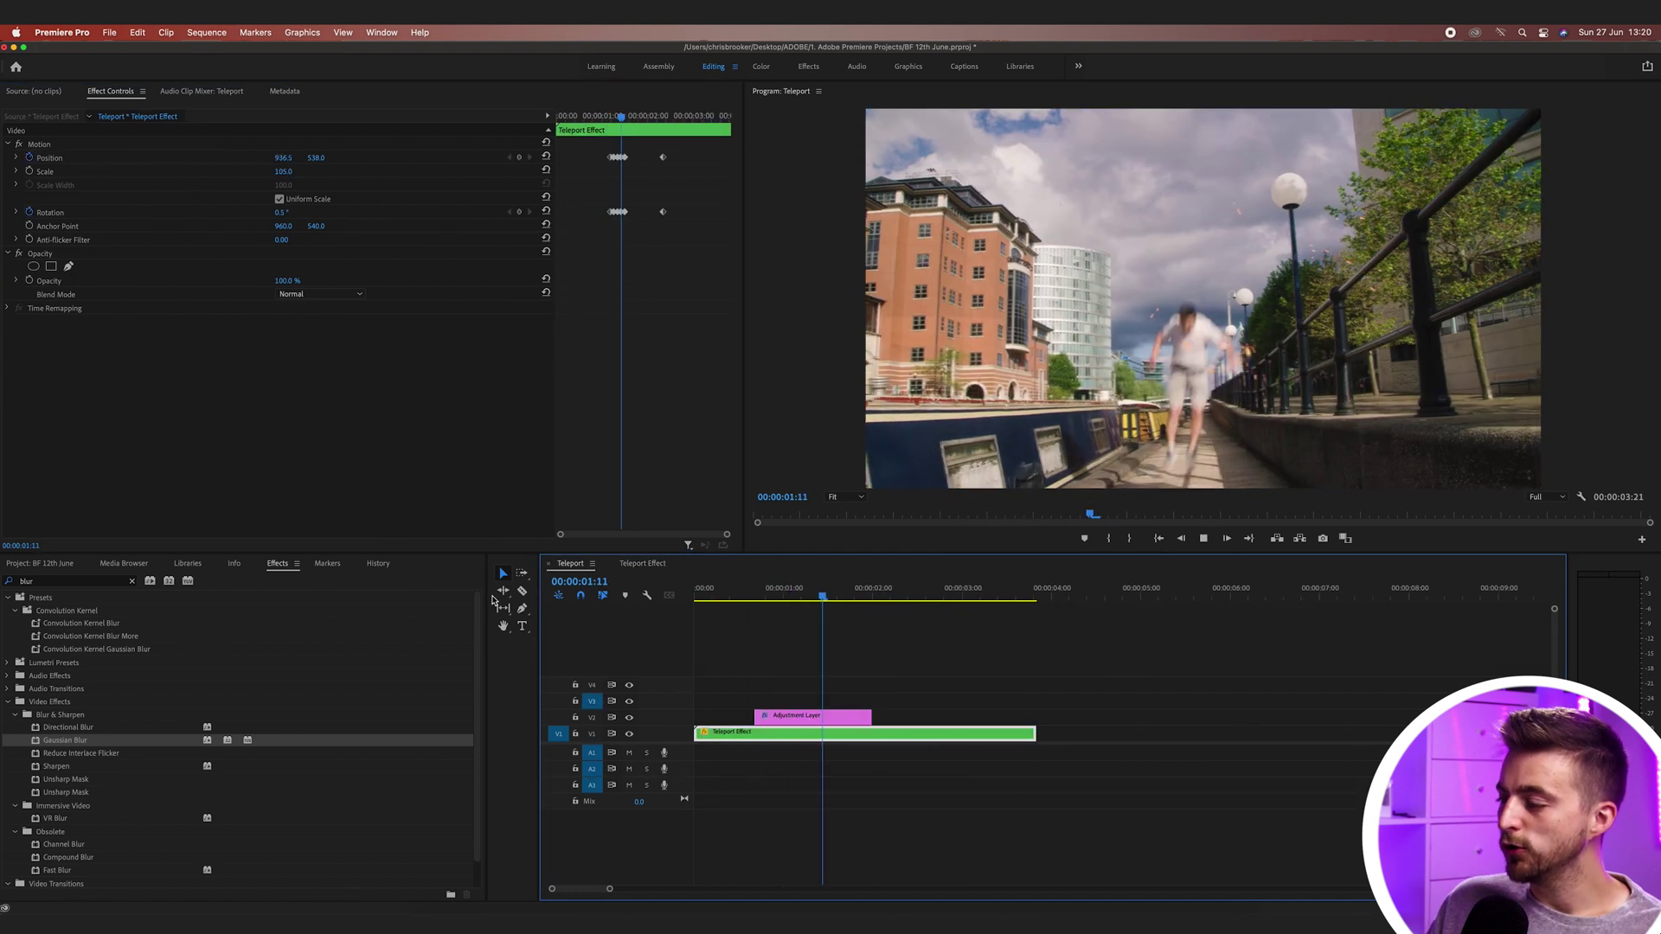
key("space")
left_click_drag(904, 595, 826, 595)
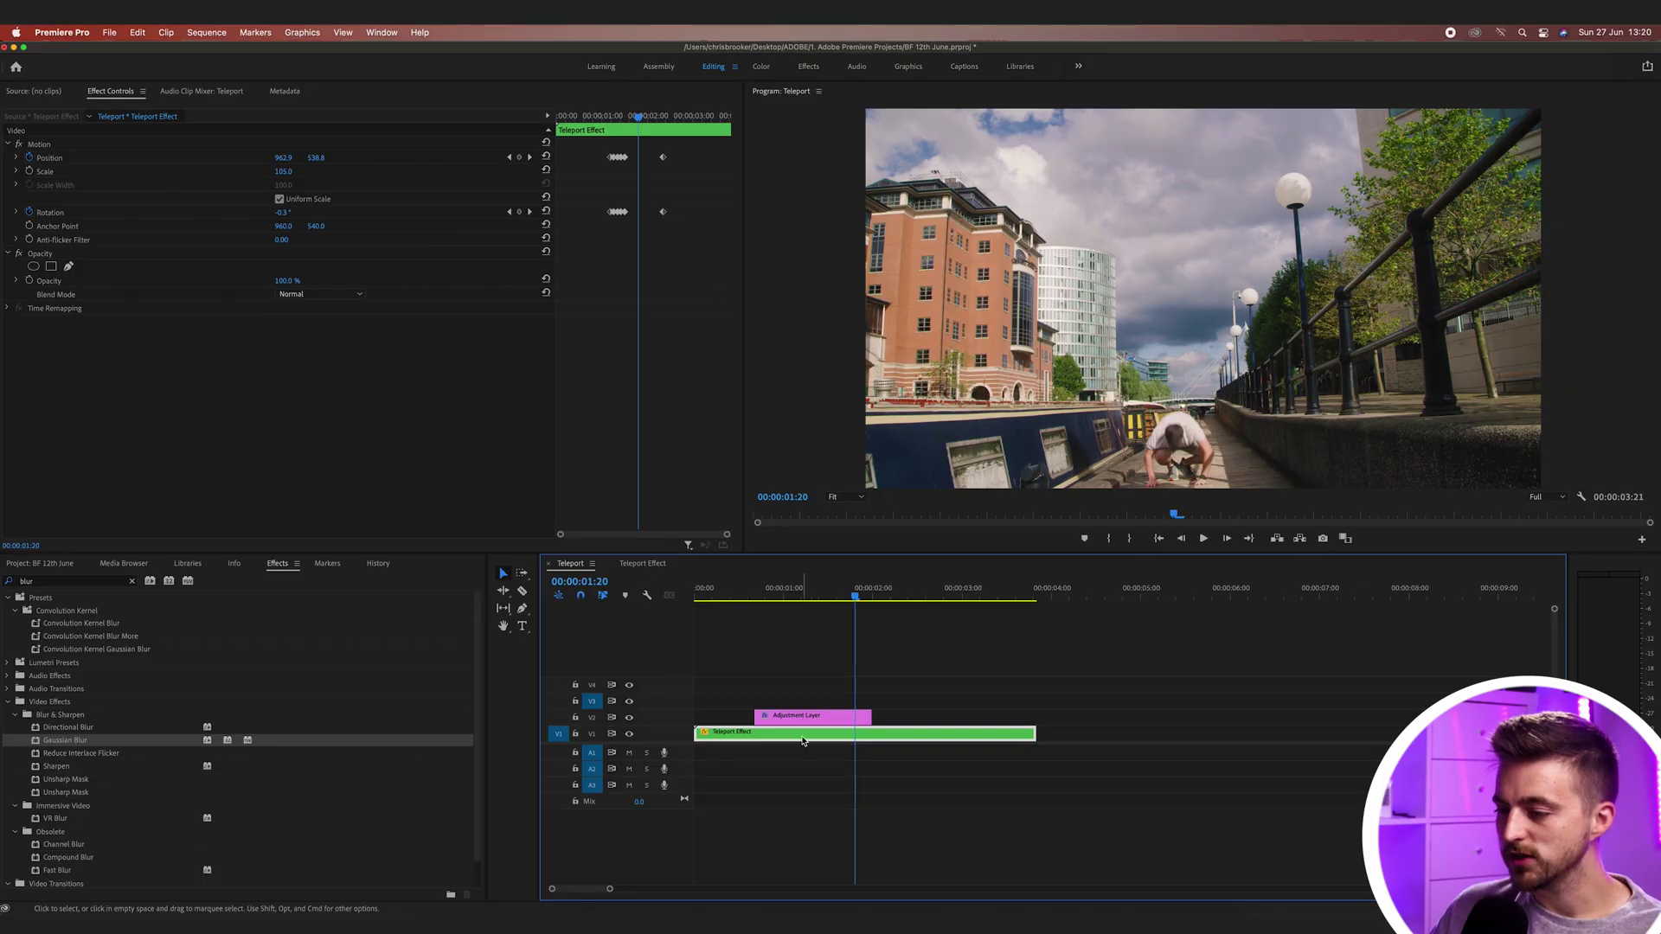
Step: Inspect the spark clip inside the nested Teleport Effect sequence, and play the Teleport sequence from the start
double_click(803, 737)
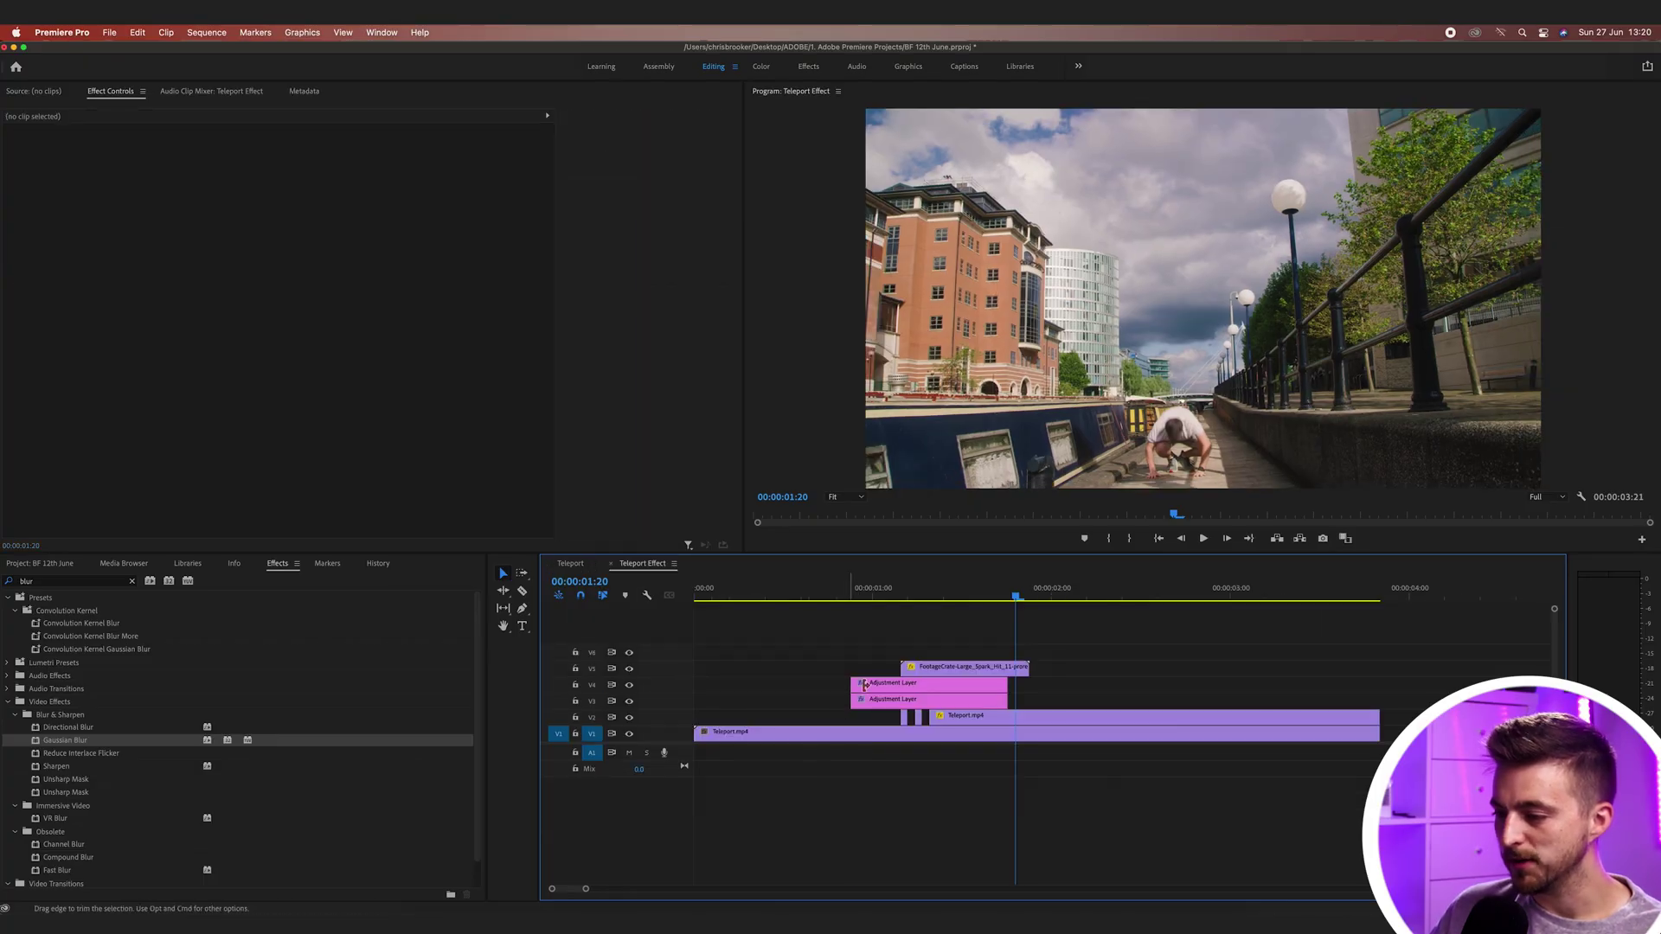
left_click(948, 671)
left_click(570, 563)
left_click_drag(813, 593, 437, 593)
key("space")
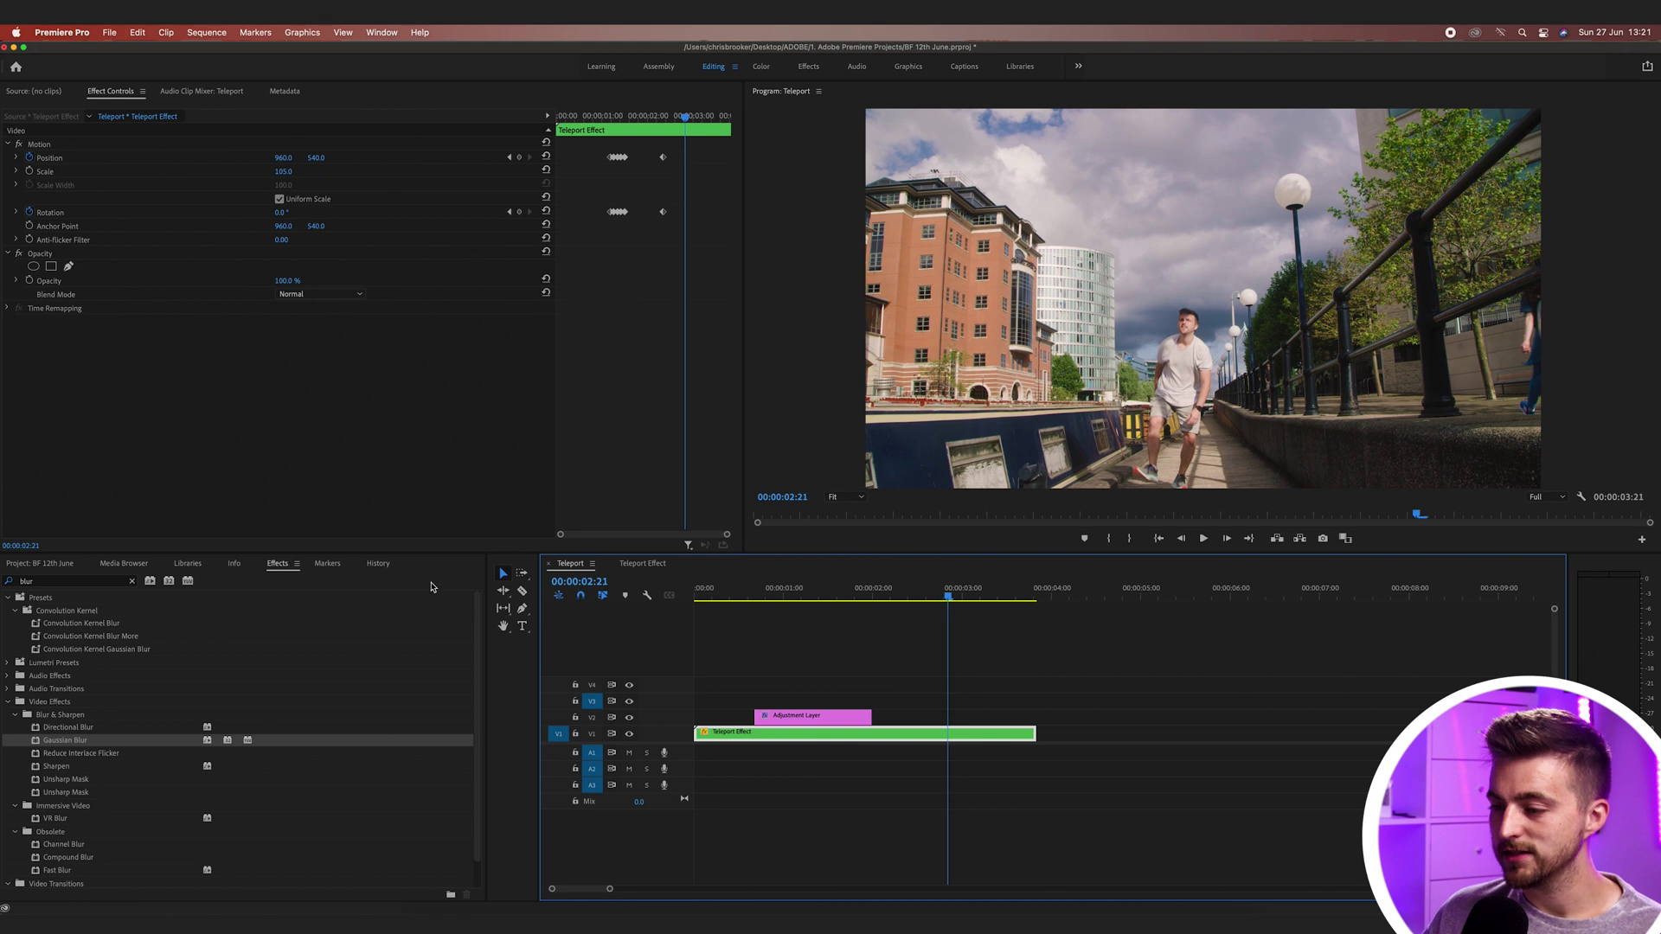
left_click(742, 589)
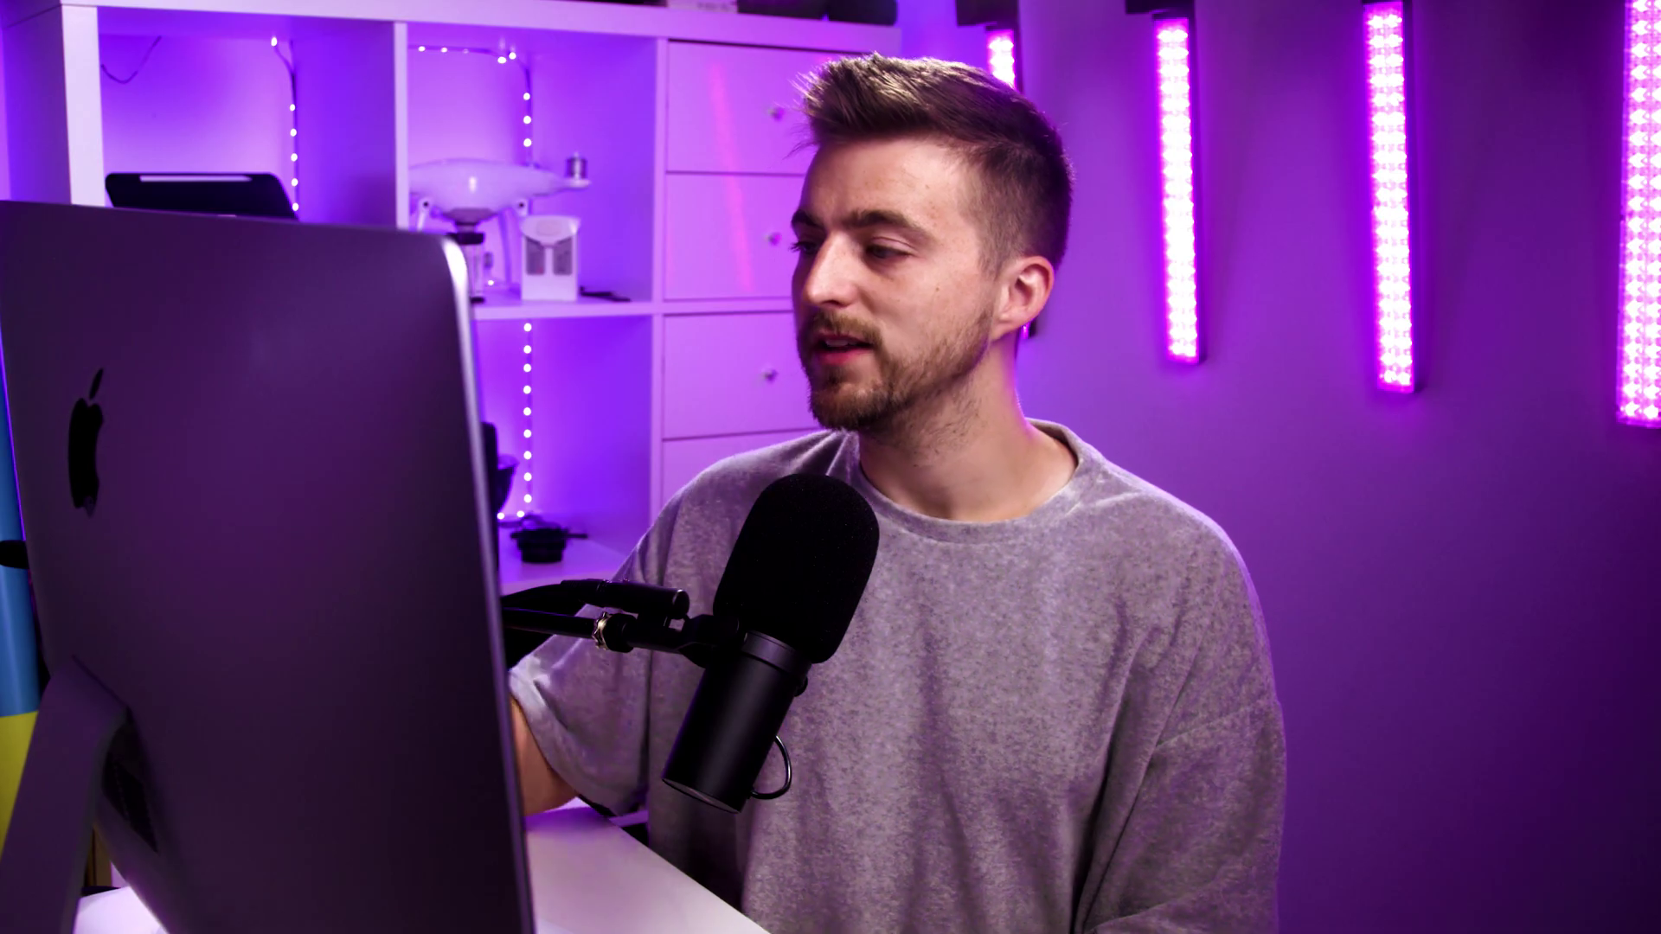